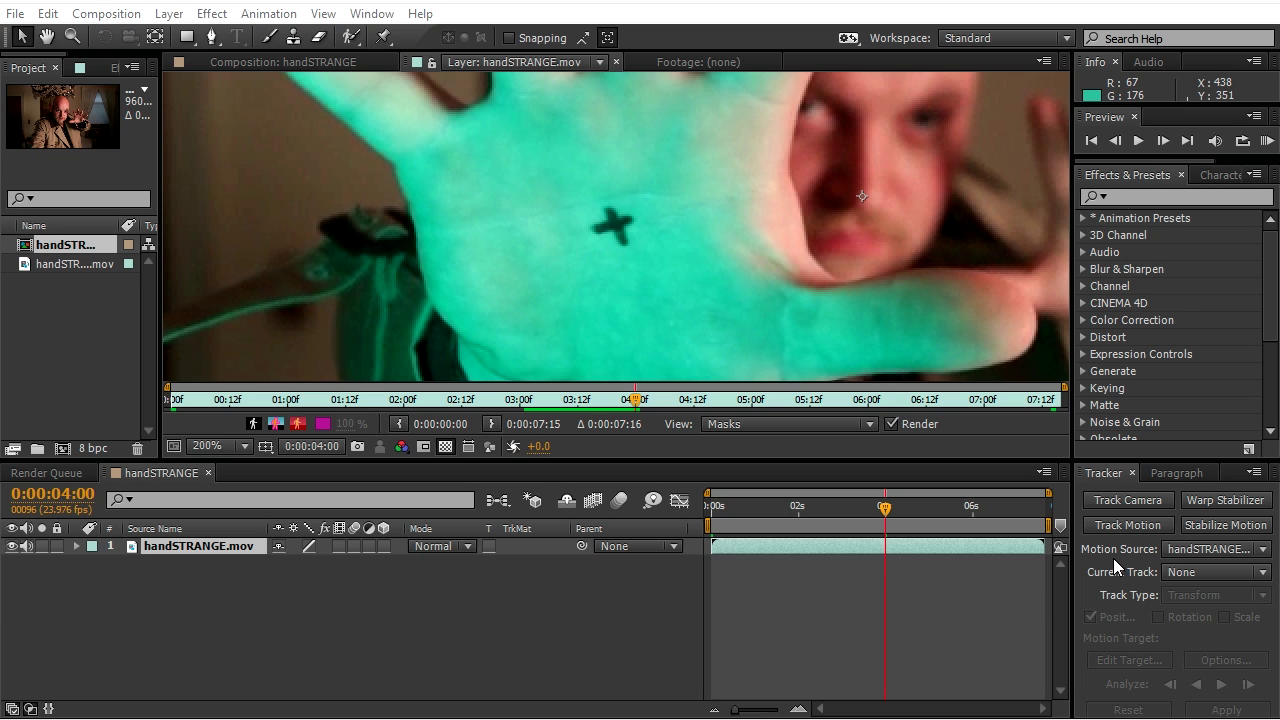
Start a Raw motion track and fit Track Point 1 over the palm's cross.
left_click(1124, 524)
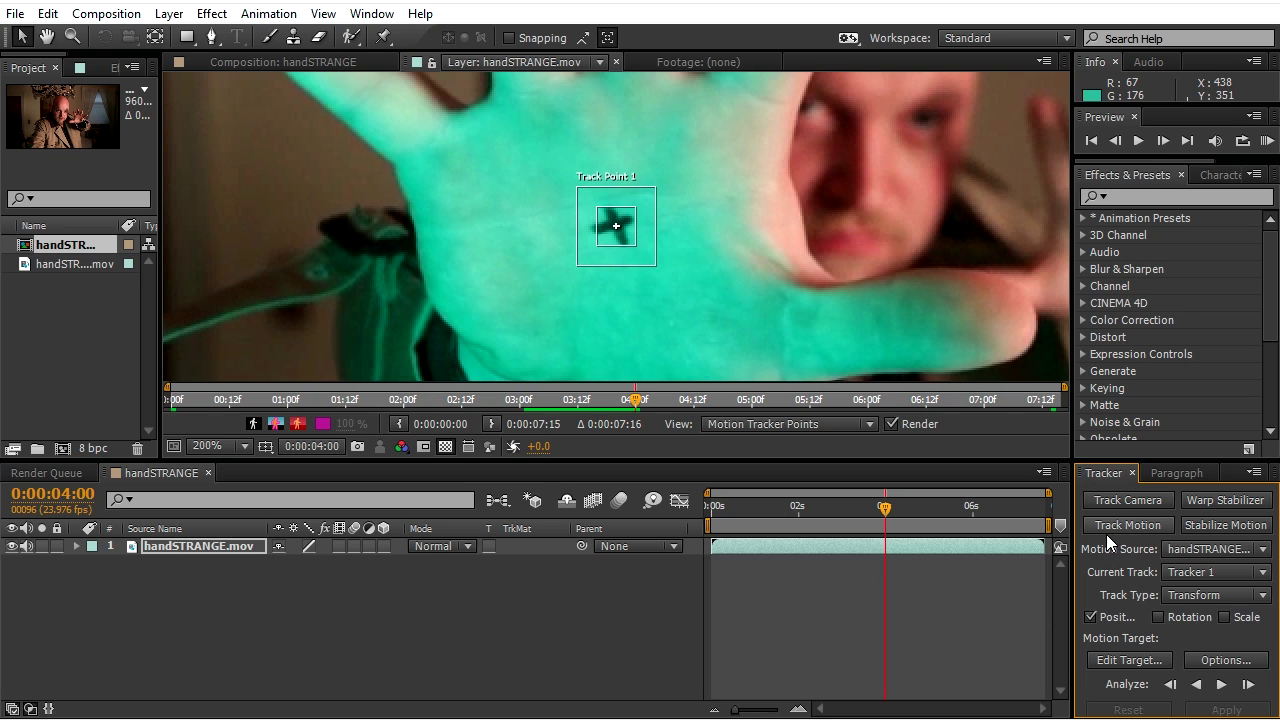
left_click(1185, 603)
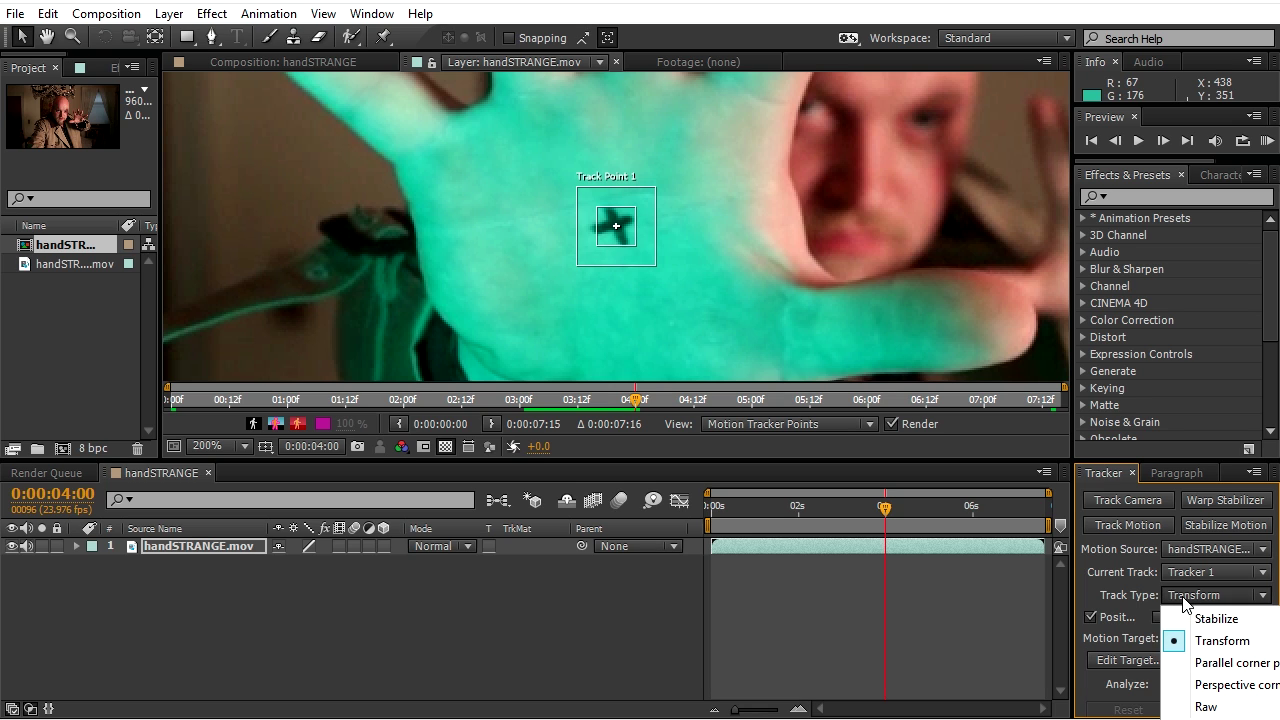
left_click(1203, 706)
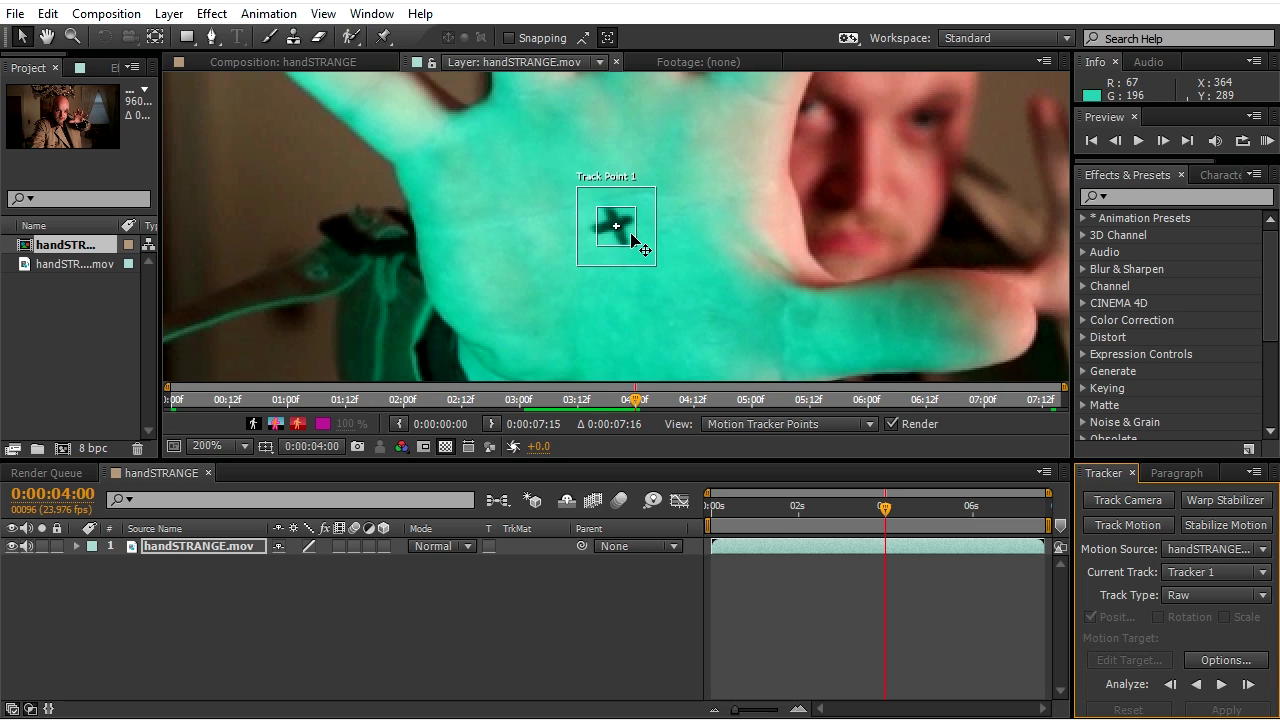
left_click_drag(634, 243, 618, 236)
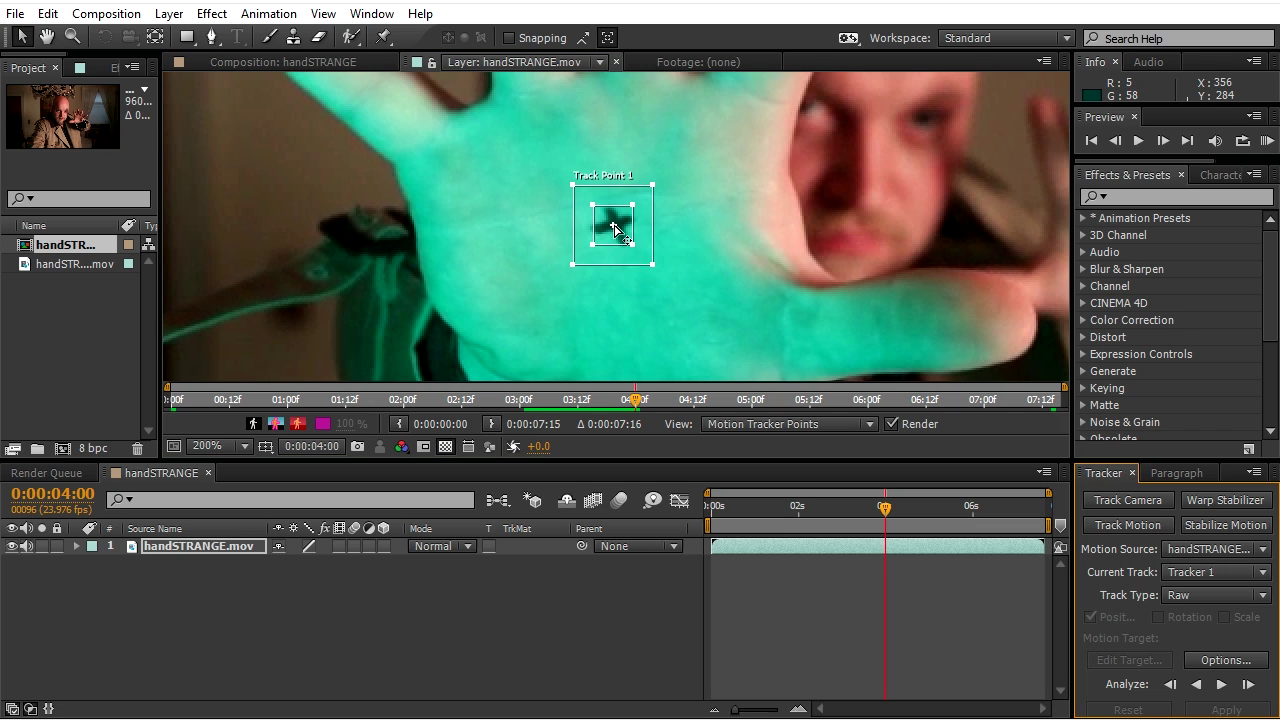
left_click(594, 222)
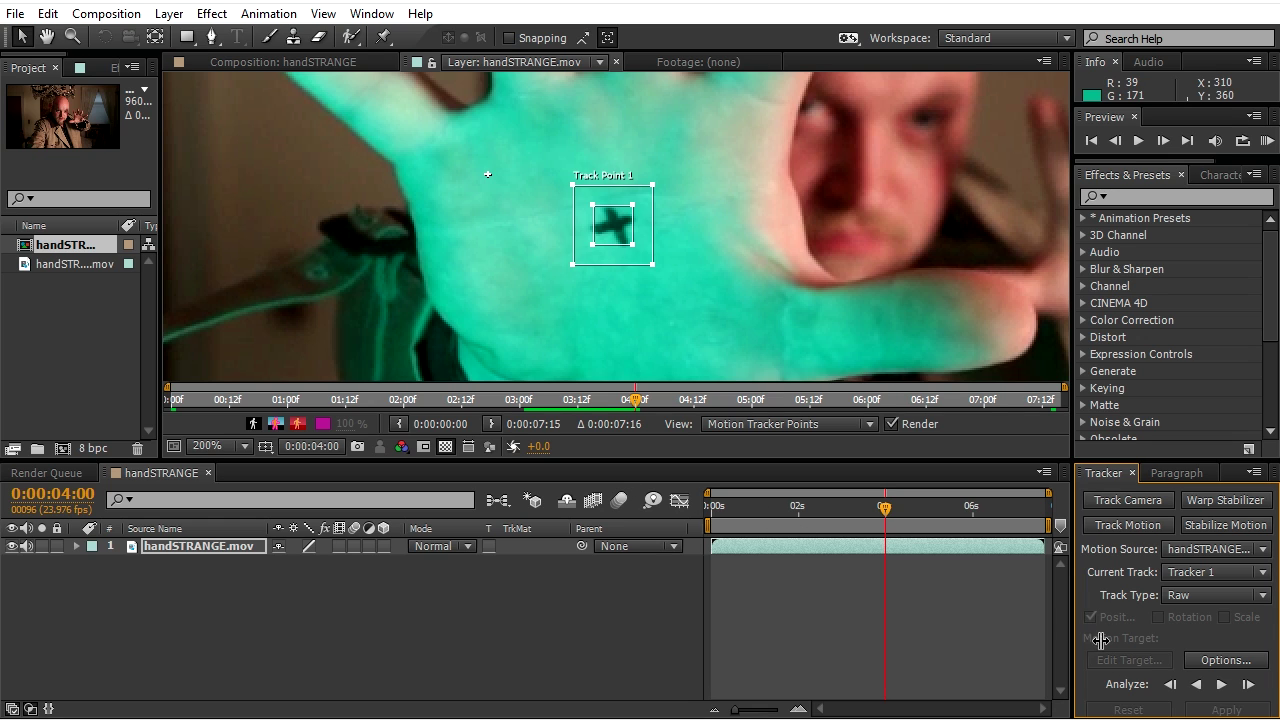
Track the palm's cross backward from 0:00:04:00, repositioning the point and undoing a bad move.
left_click(1188, 685)
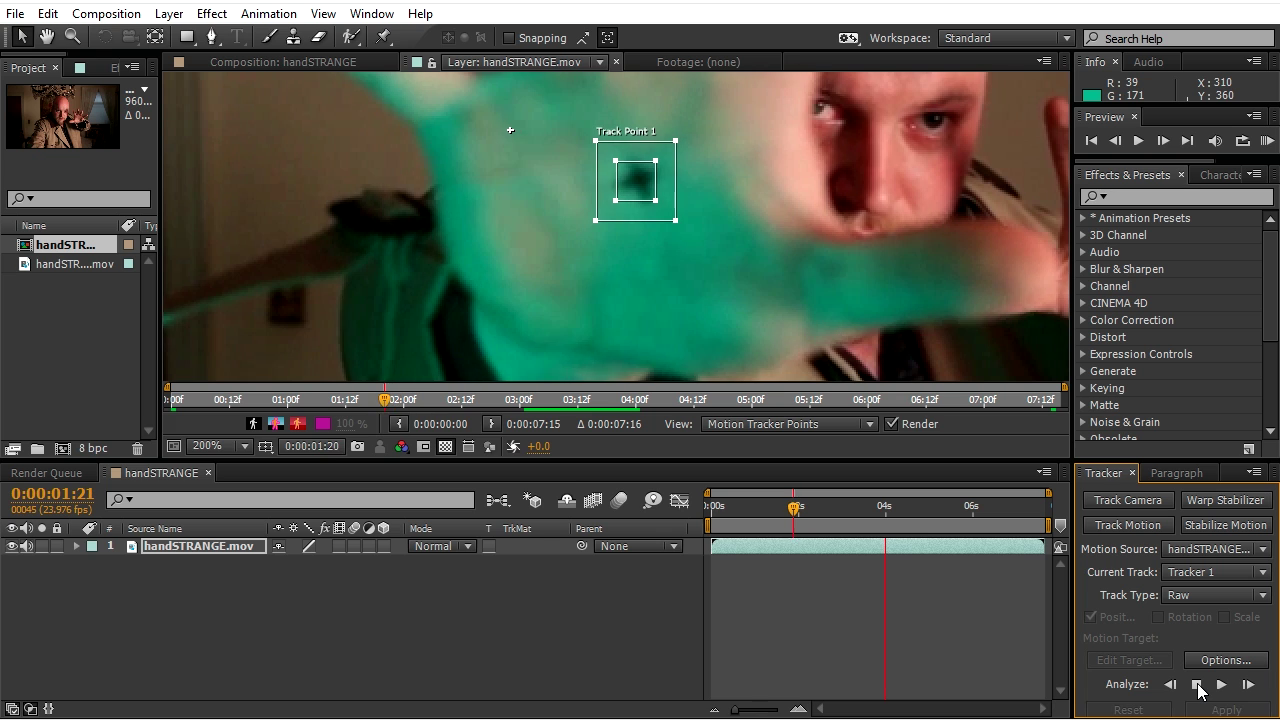
left_click(1197, 684)
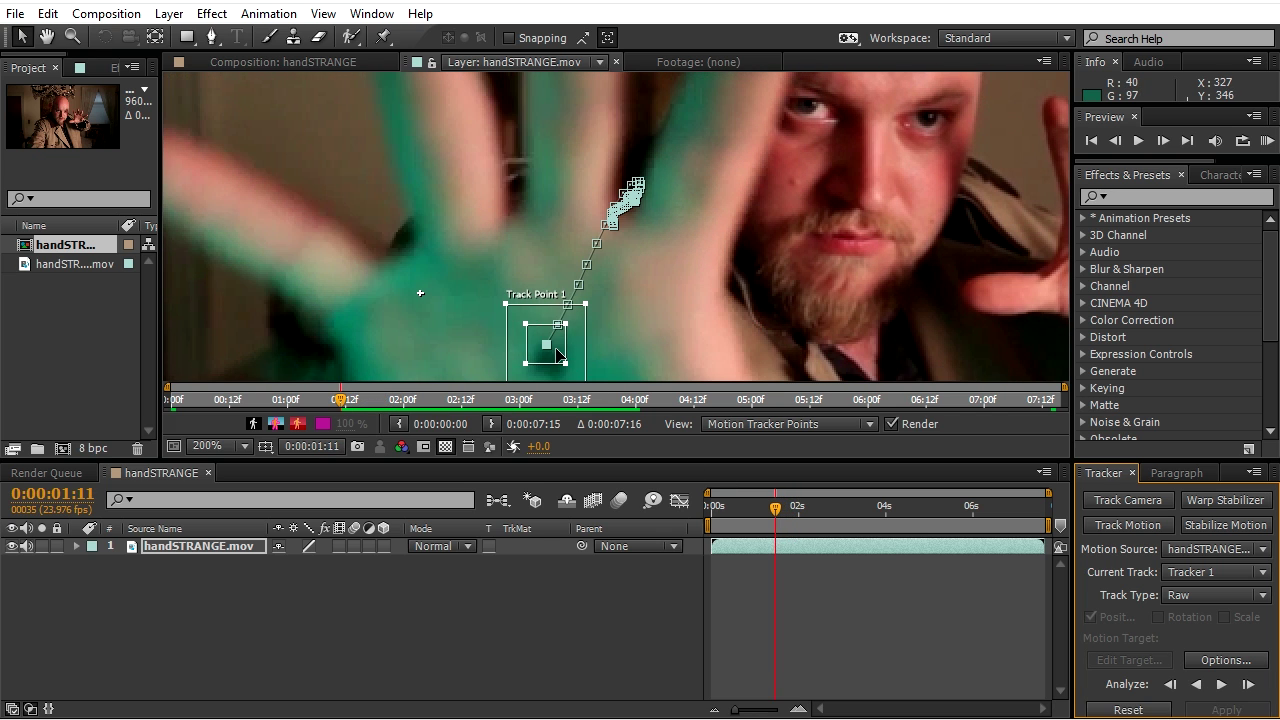
left_click_drag(558, 362, 635, 121)
left_click(1170, 684)
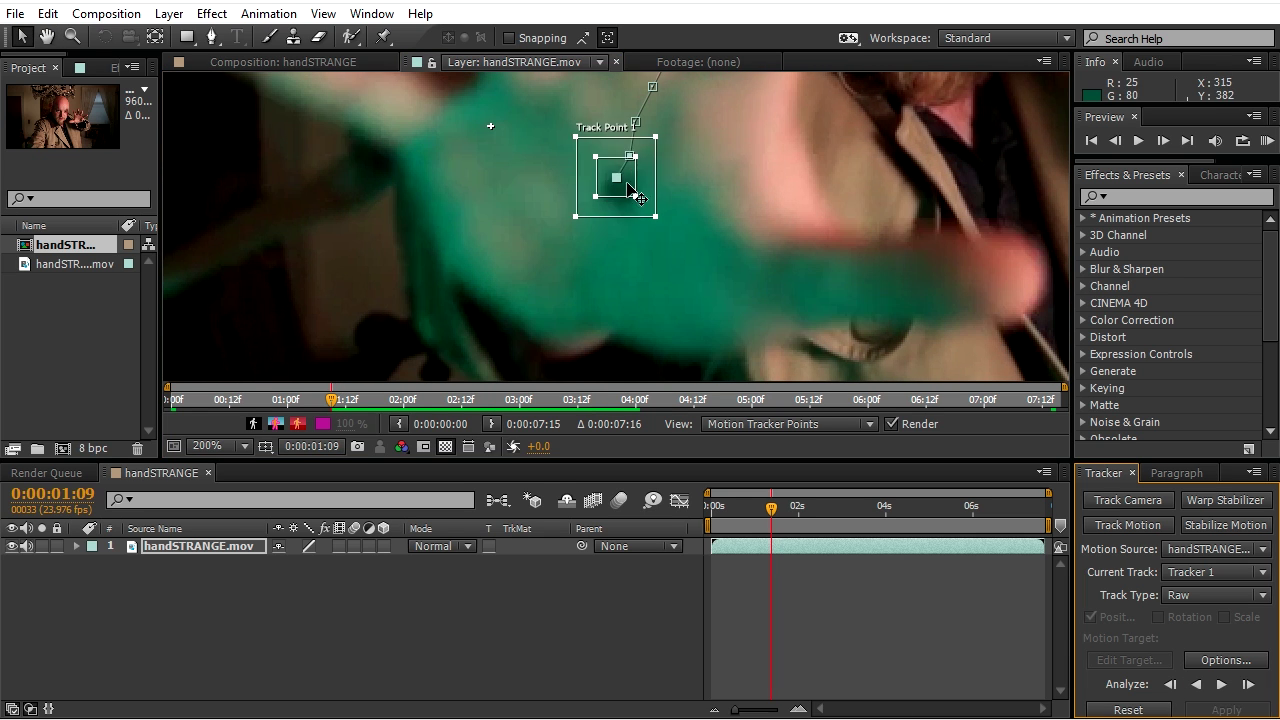
left_click(1170, 684)
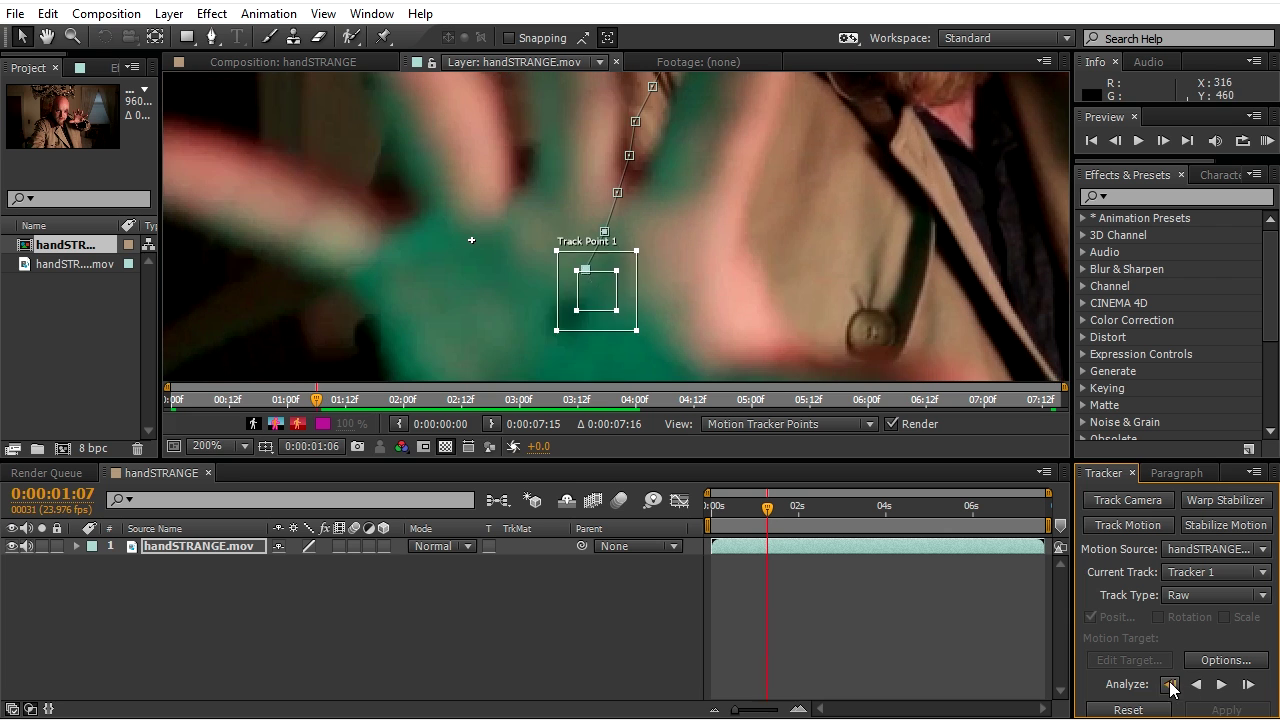
left_click_drag(556, 358, 563, 362)
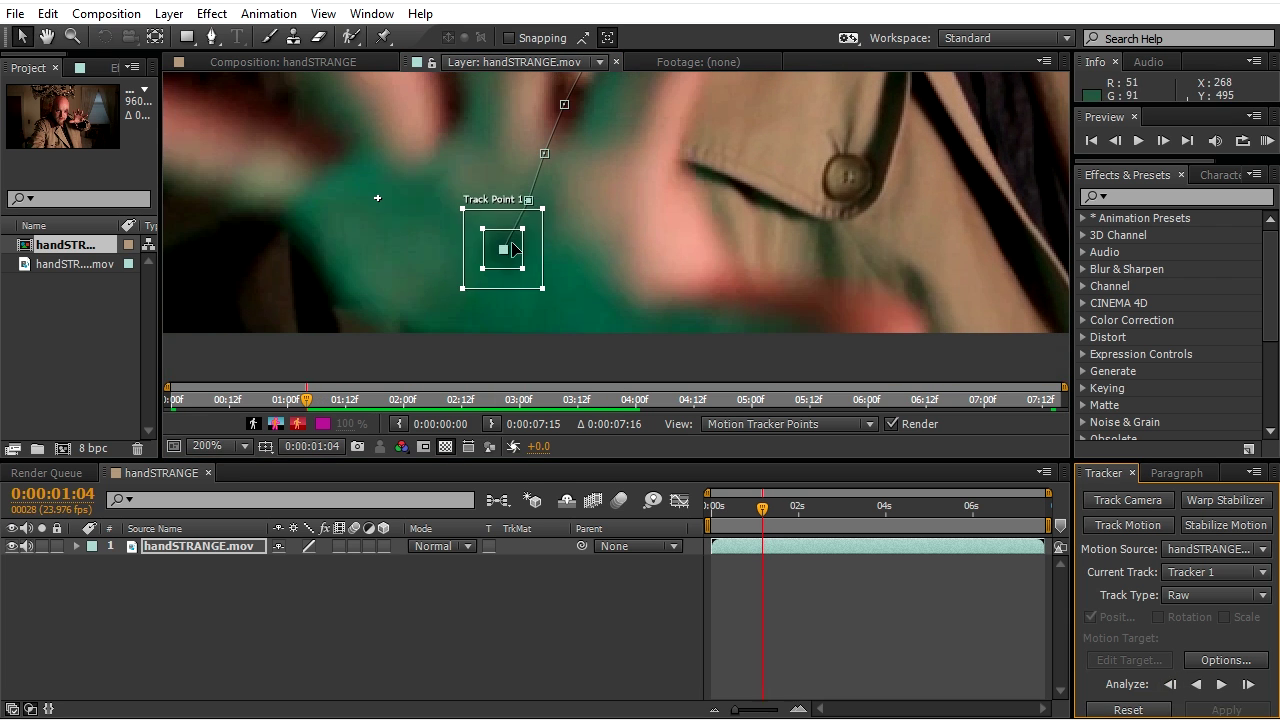
left_click_drag(500, 249, 491, 319)
left_click(48, 14)
left_click(55, 36)
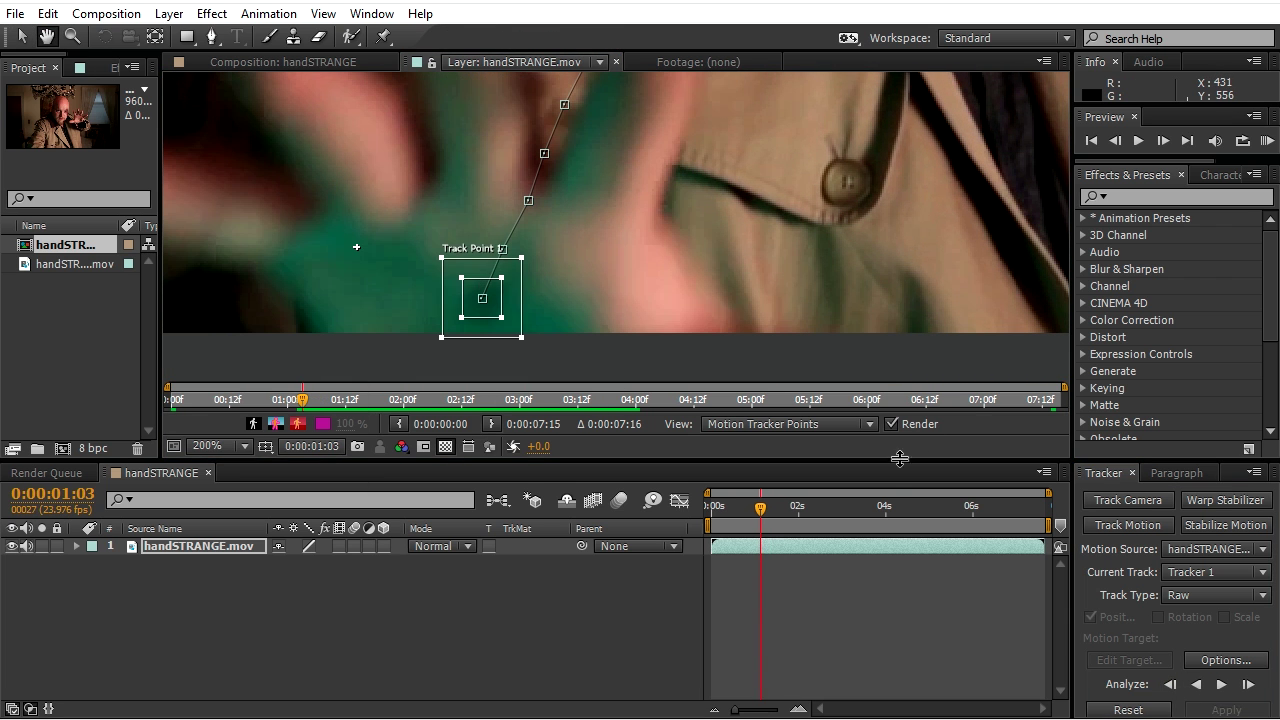
Track the point forward from 0:00:04:00 to 0:00:07:15.
left_click(885, 510)
left_click_drag(757, 186, 656, 437)
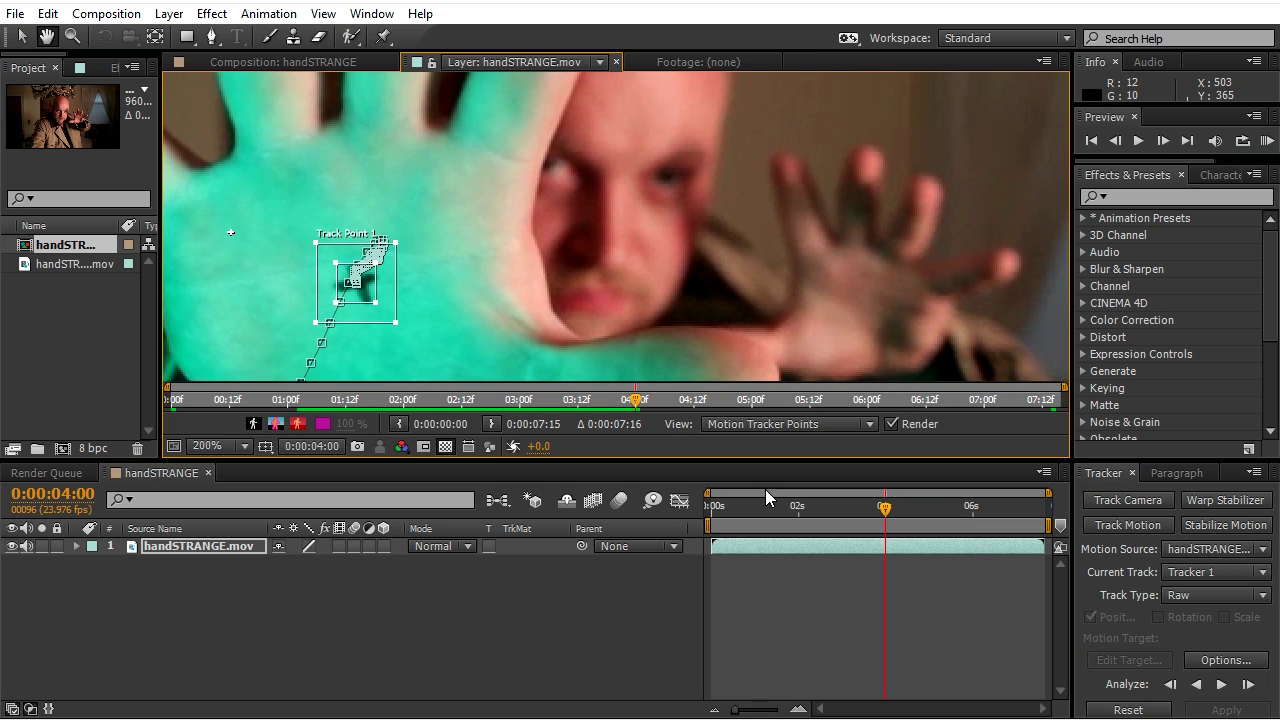
left_click(1221, 685)
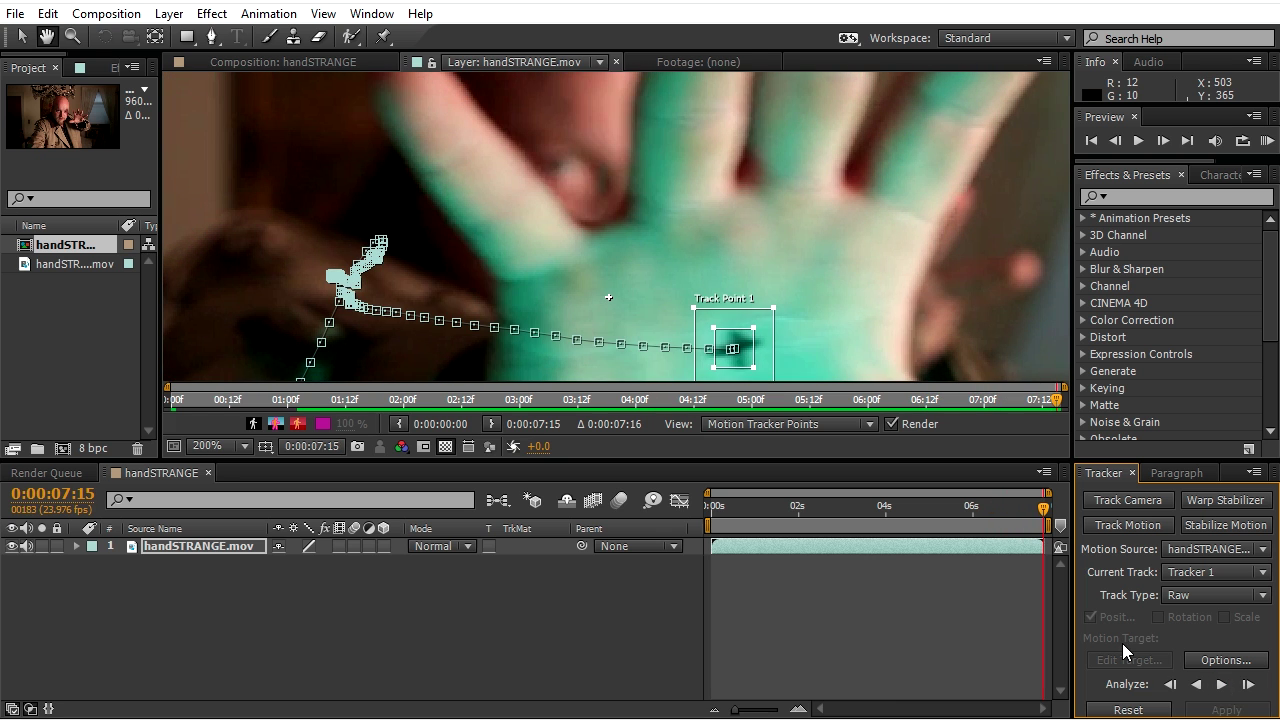
left_click(24, 40)
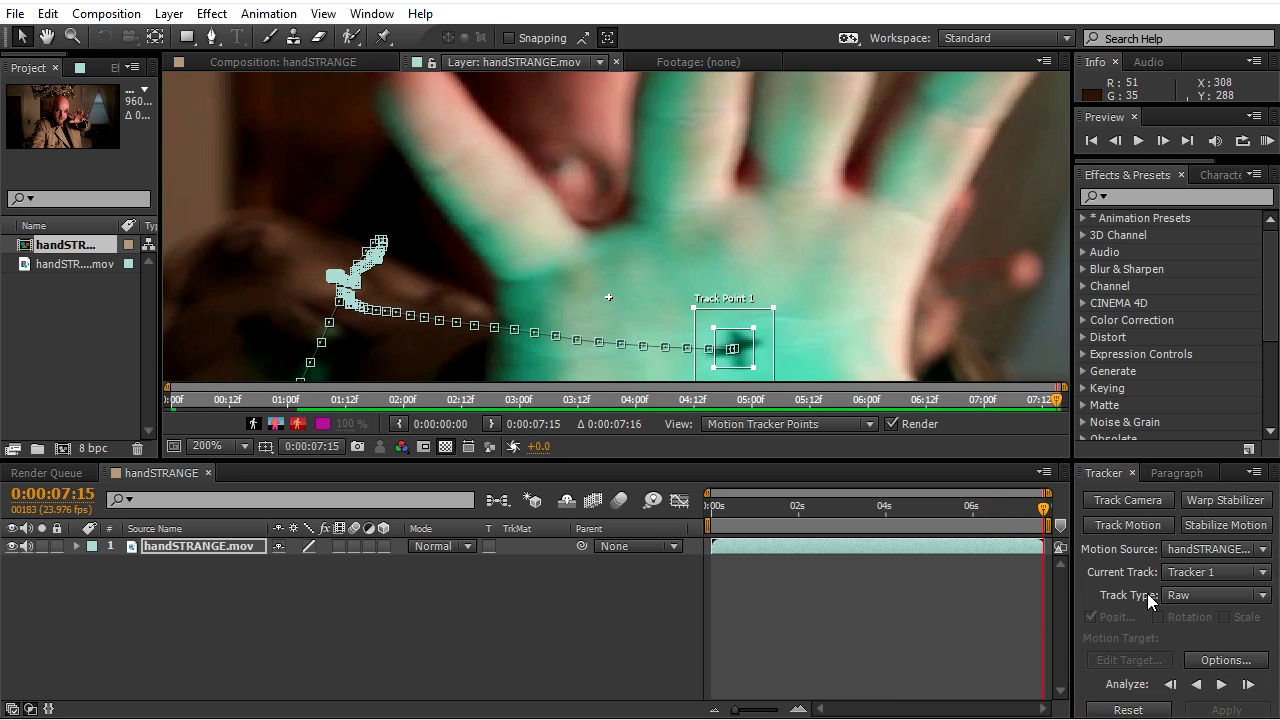
Expand Motion Trackers > Tracker 1 > Track Point 1 to show Feature Center, Confidence and Attach Point.
left_click_drag(1137, 464, 1114, 324)
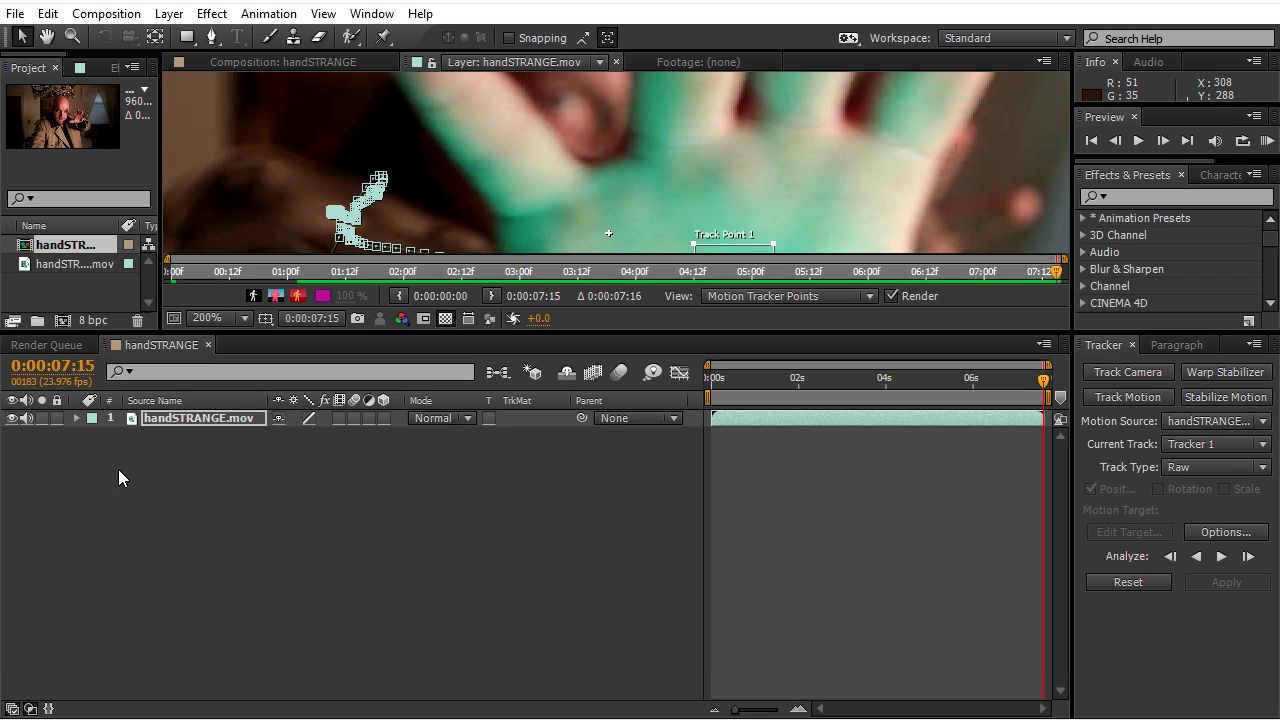
left_click(75, 417)
left_click(93, 435)
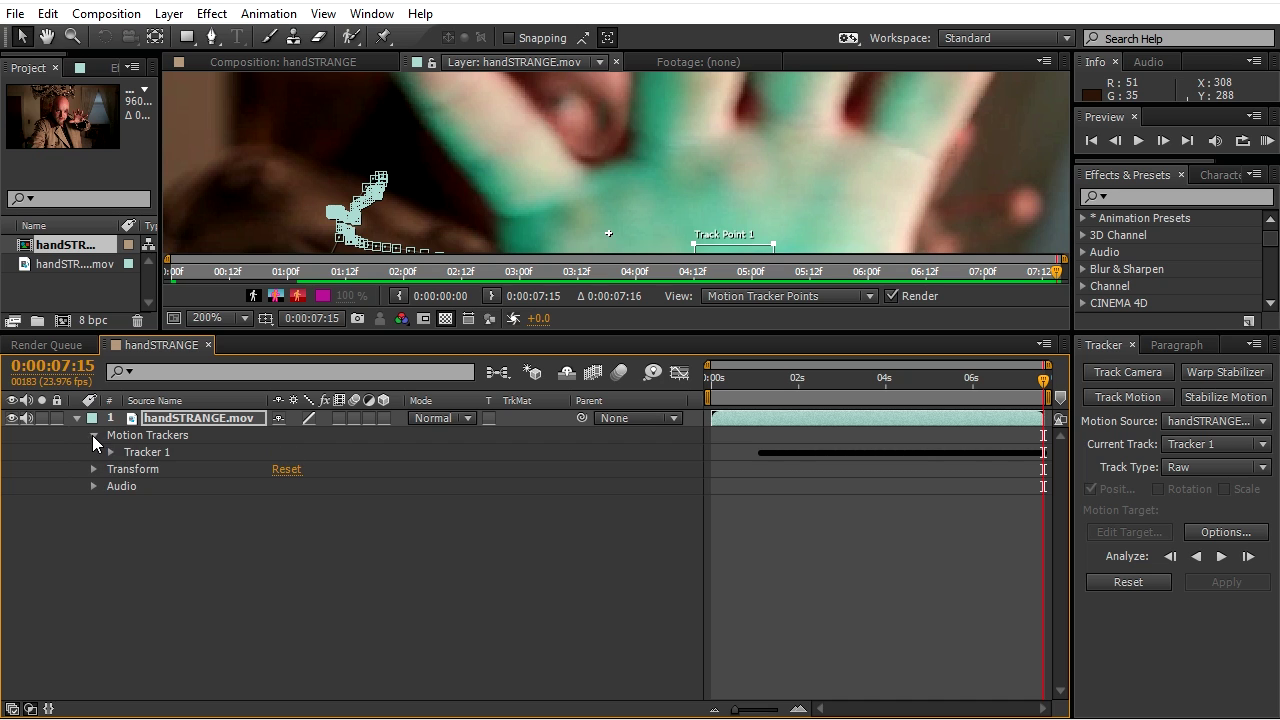
left_click(111, 453)
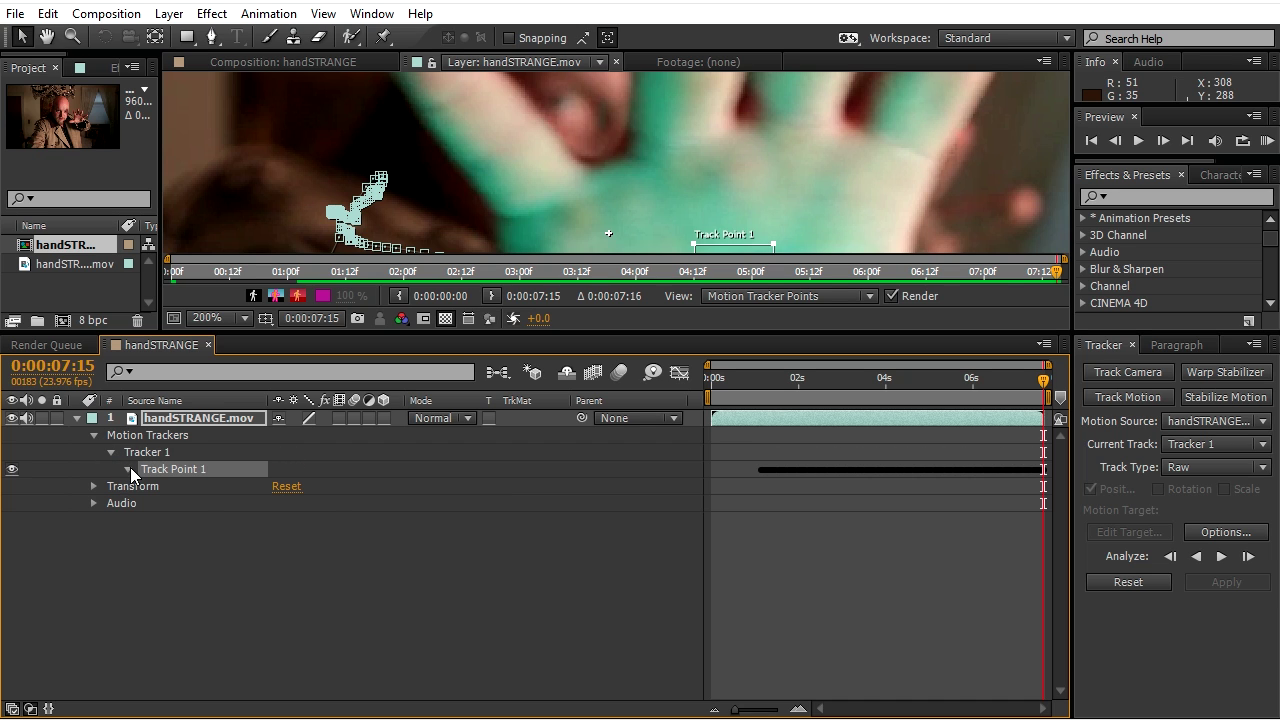
left_click(128, 469)
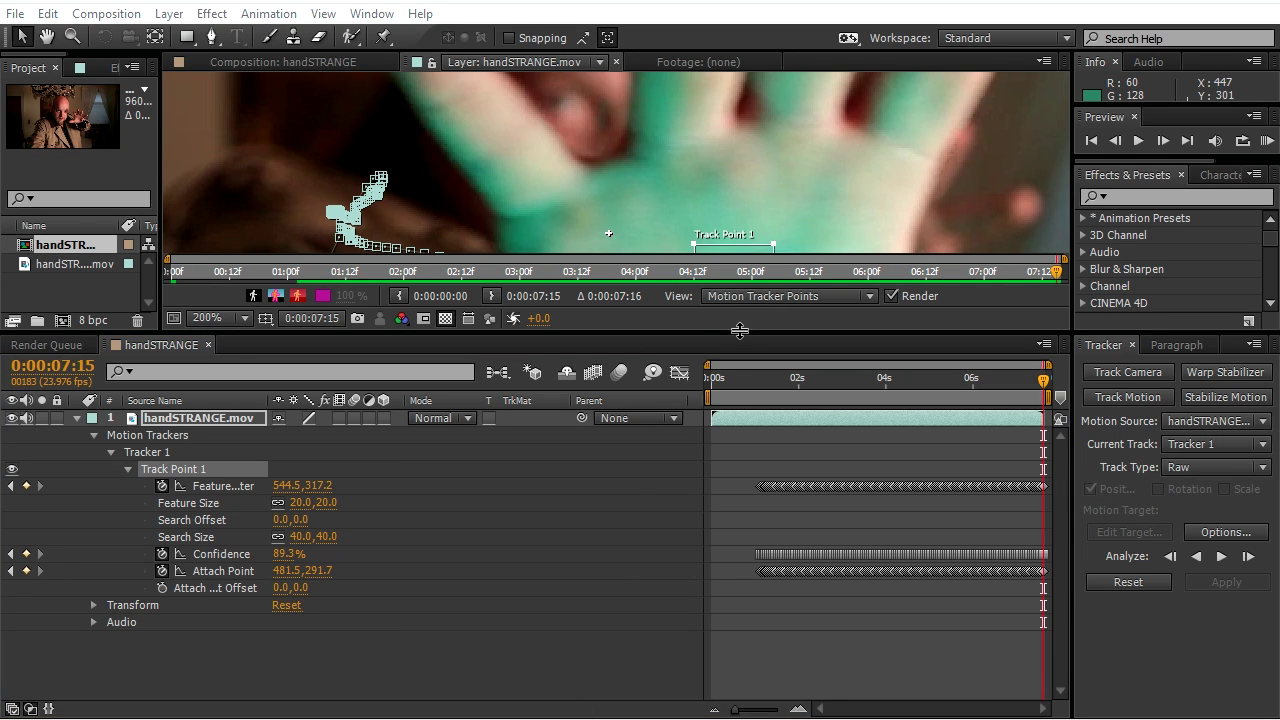
left_click_drag(732, 332, 736, 459)
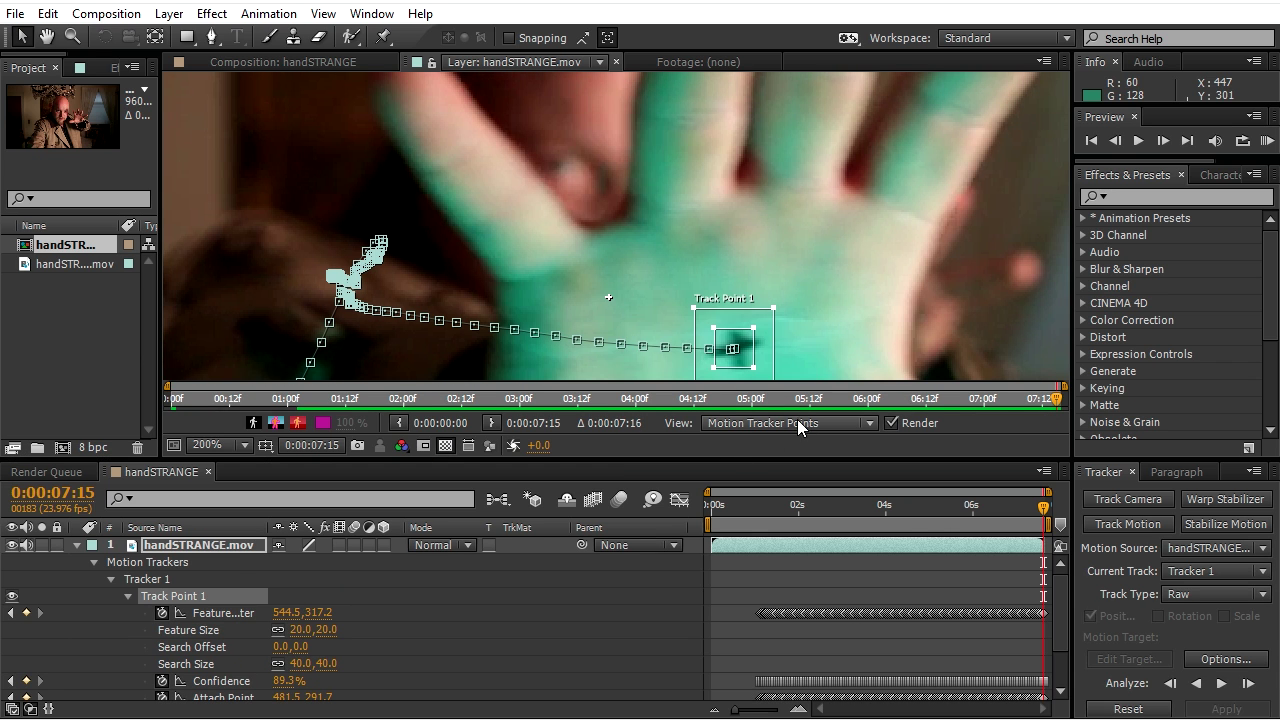
left_click(797, 423)
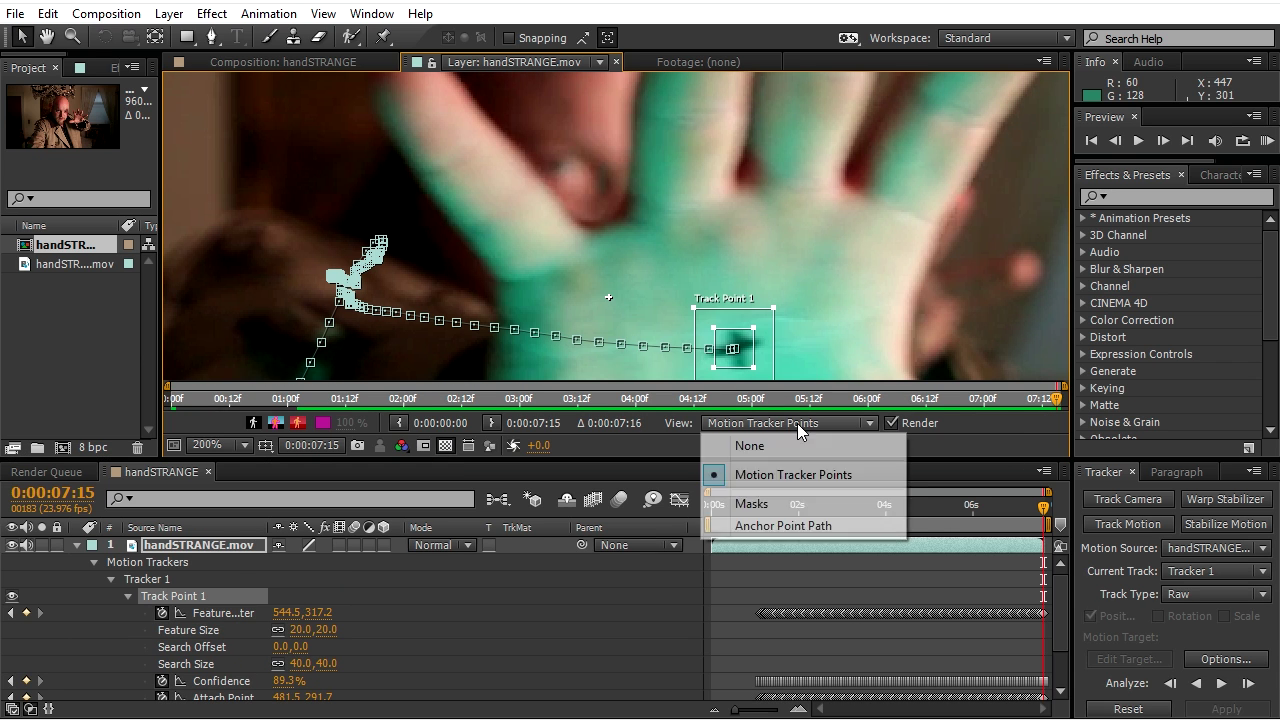
Hide the tracker points, go to 0:00:01:03 and zoom in on the palm.
left_click(752, 446)
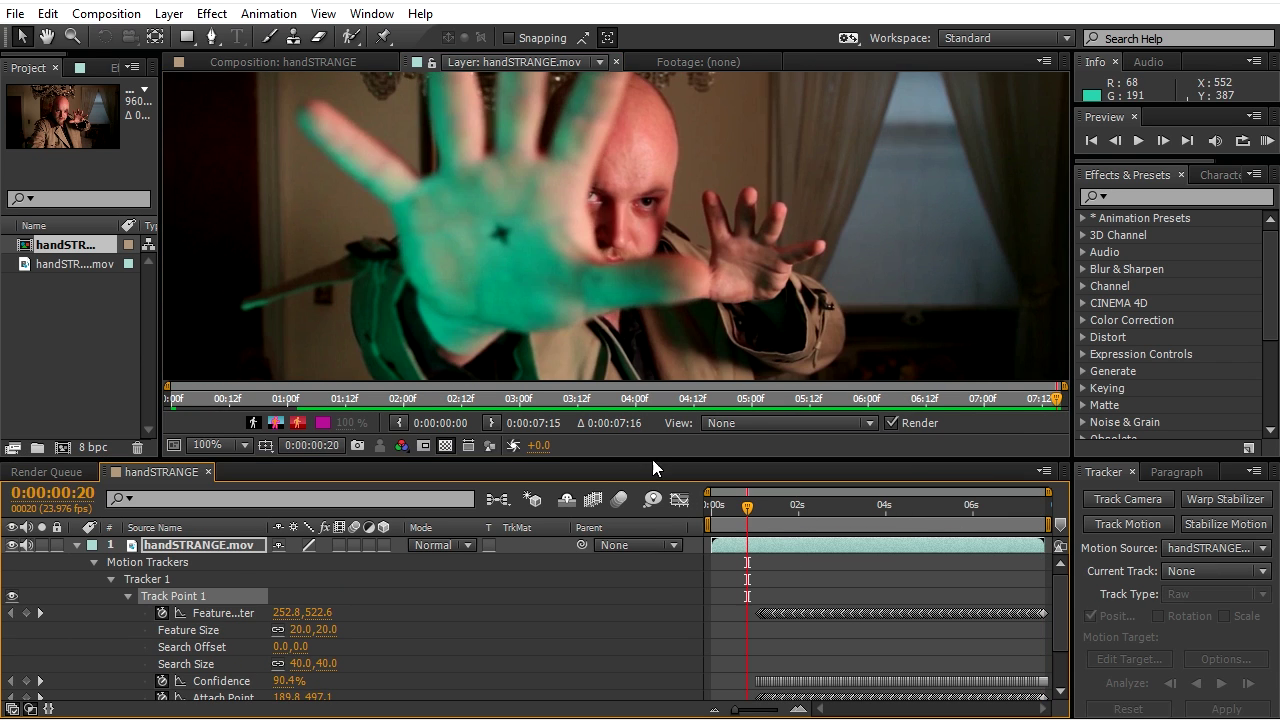
scroll(492, 308, "down", 3)
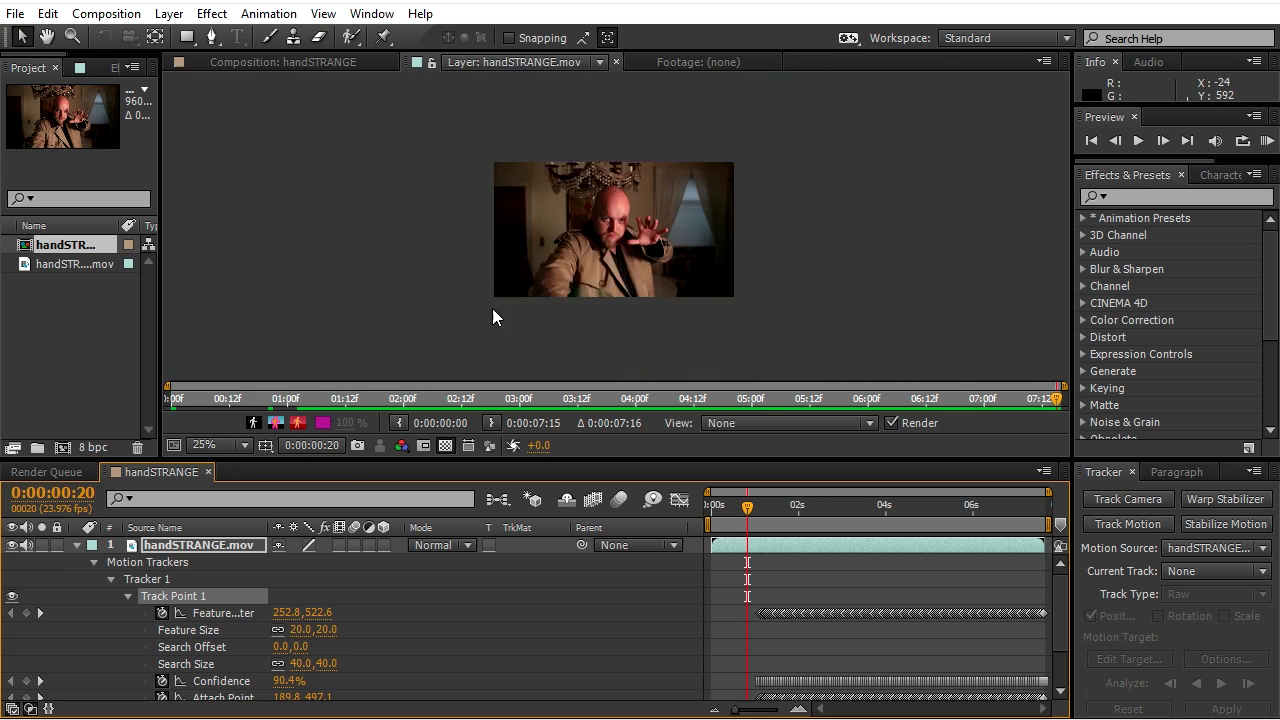
scroll(492, 308, "up", 1)
left_click(1160, 141)
left_click(1160, 141)
left_click(1160, 141)
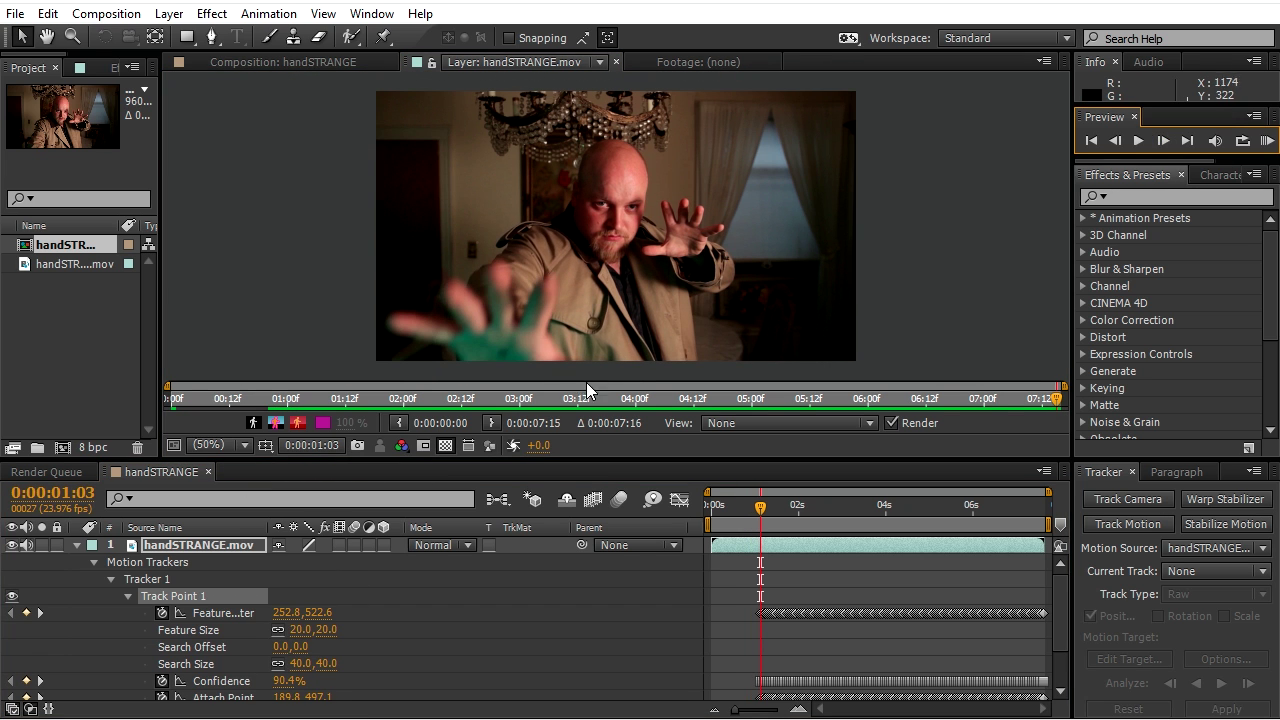
scroll(493, 358, "up", 2)
scroll(403, 343, "up", 2)
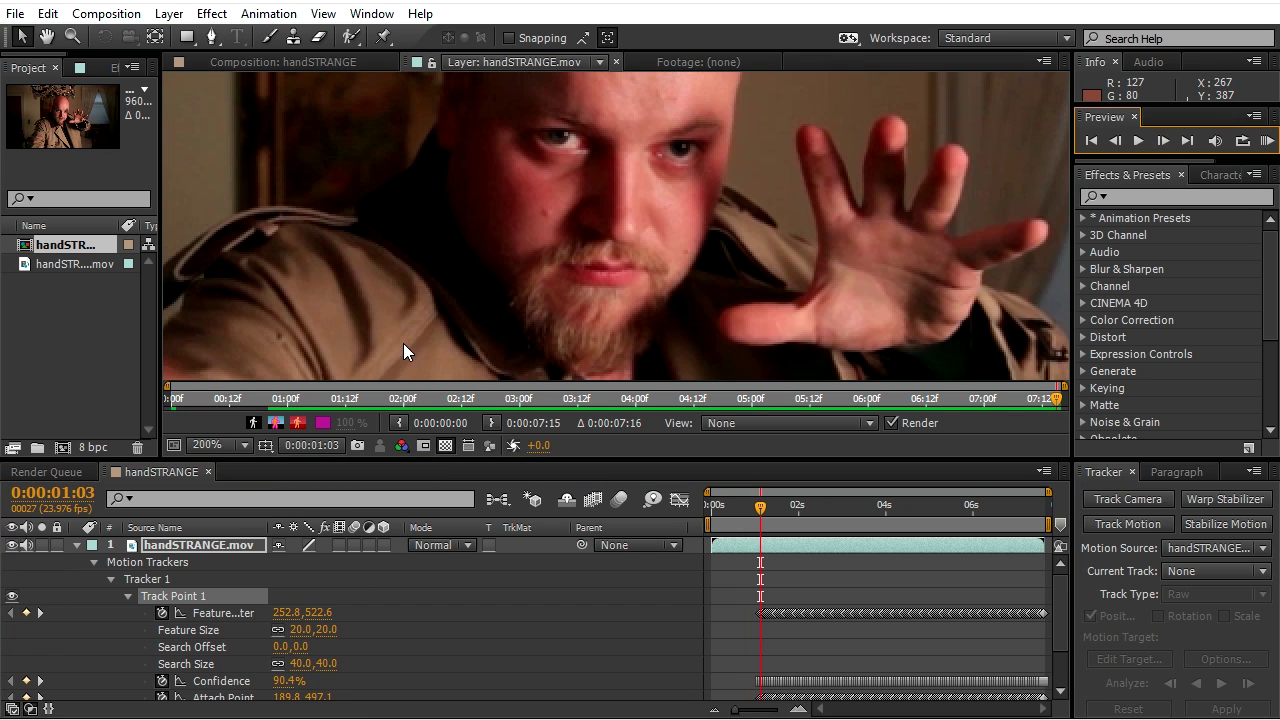
left_click(46, 38)
left_click_drag(760, 250, 690, 210)
left_click_drag(694, 269, 723, 263)
Clone-stamp over the palm with a 50 px brush from a sampled source.
left_click(293, 37)
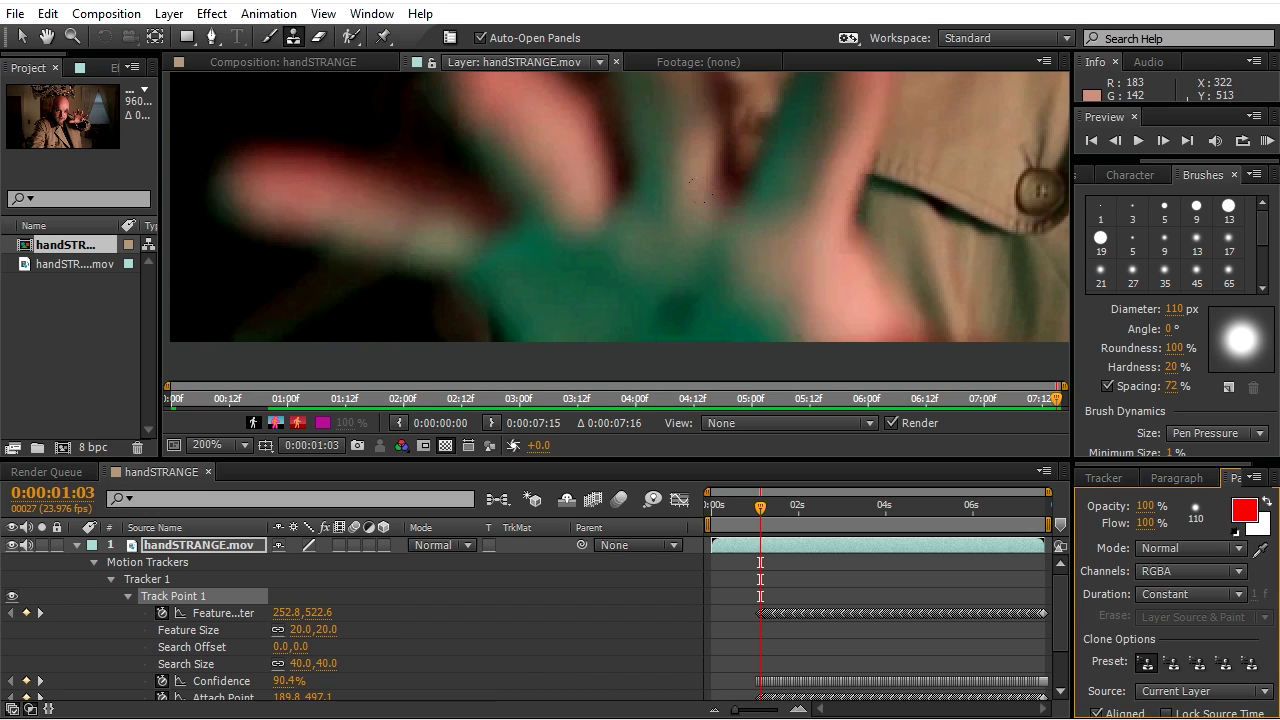
left_click(1173, 309)
type("50")
key("Return")
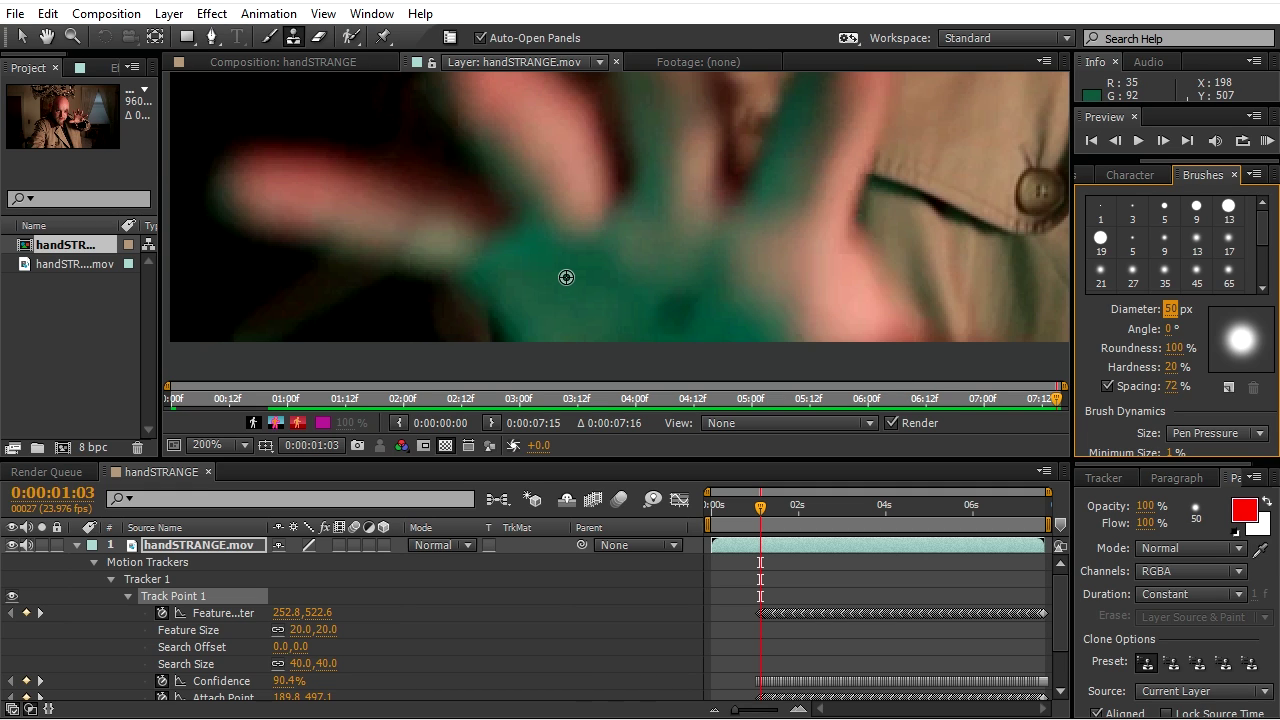
left_click(577, 280, "alt")
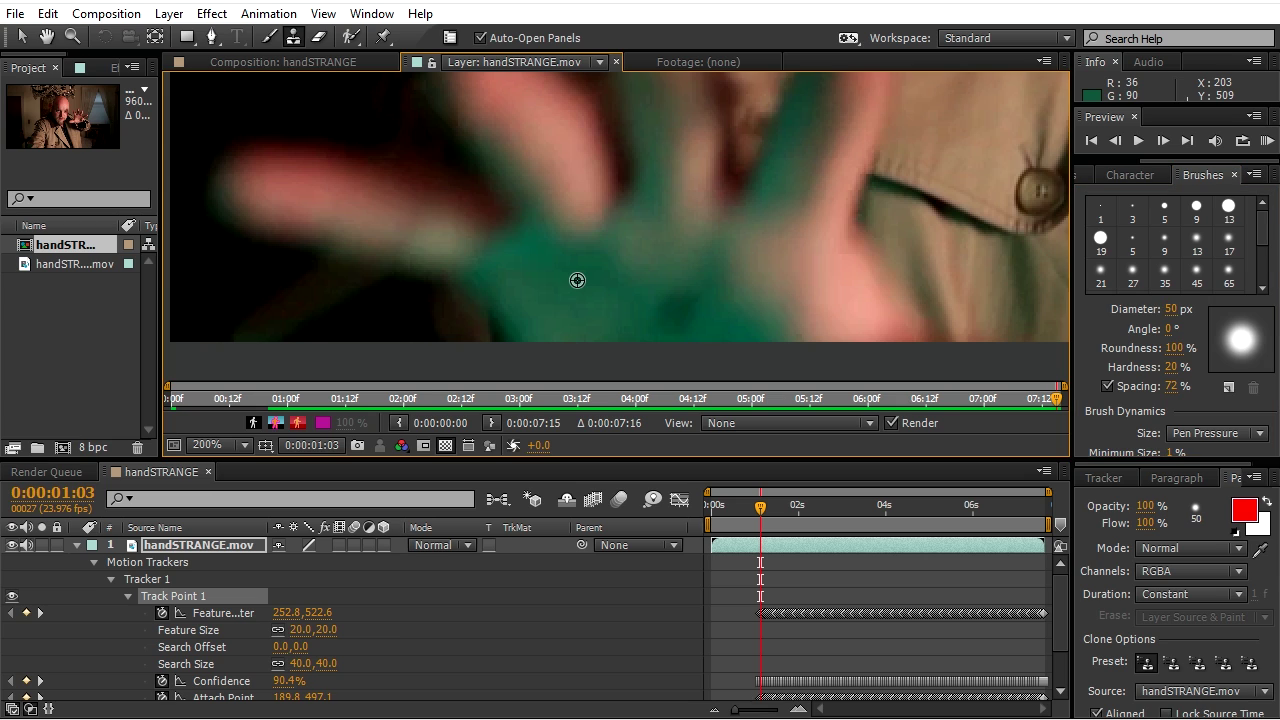
left_click(643, 273)
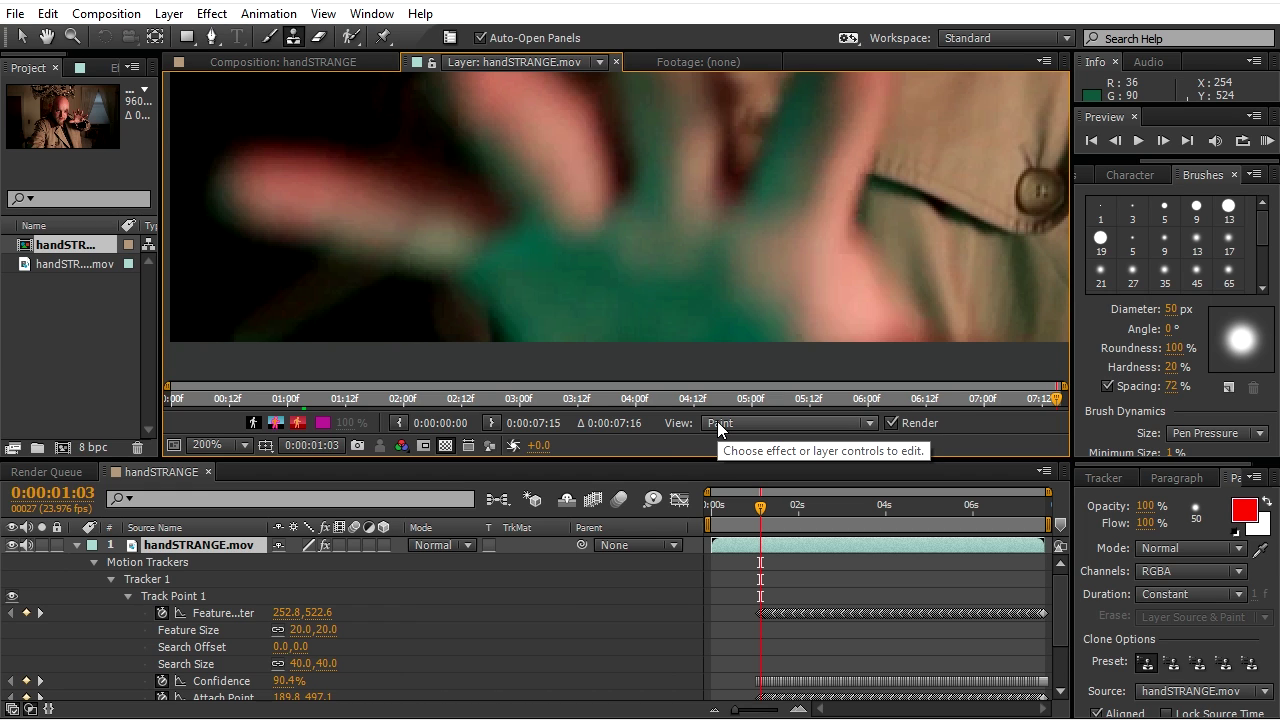
Add an expression linking Clone 1's Transform Position to Track Point 1's Feature Center.
left_click_drag(457, 459, 450, 235)
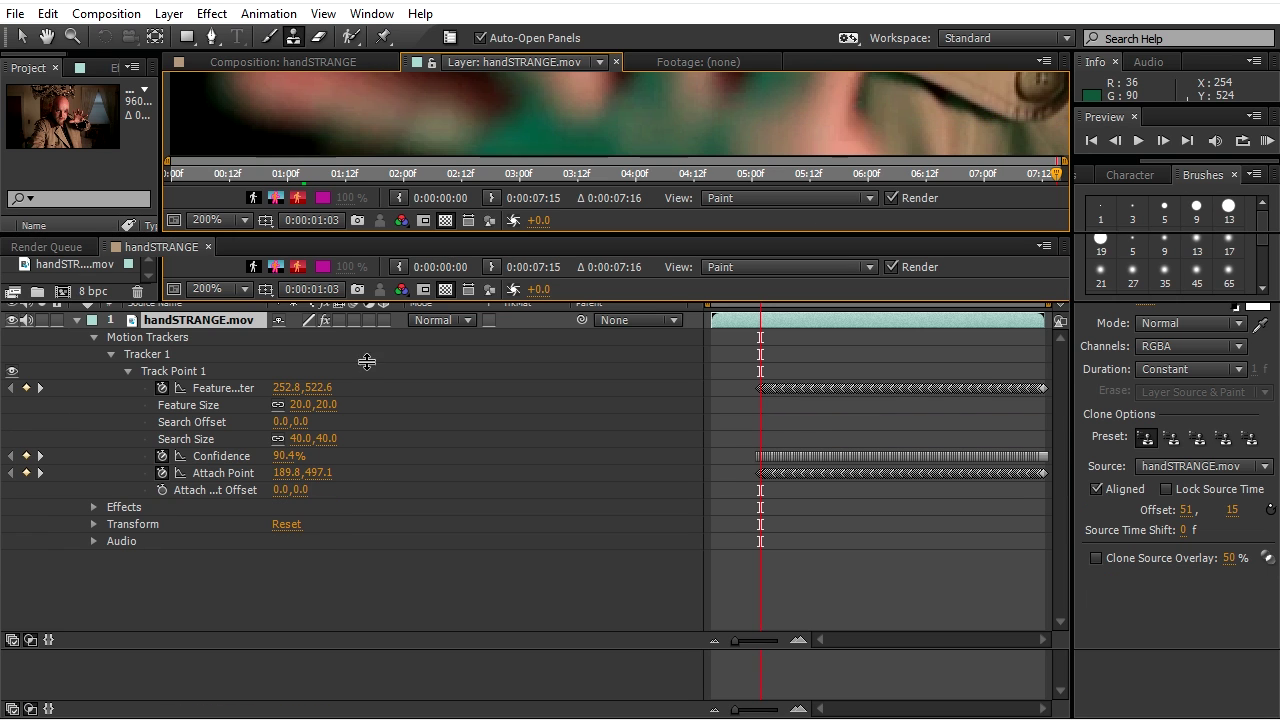
left_click(20, 36)
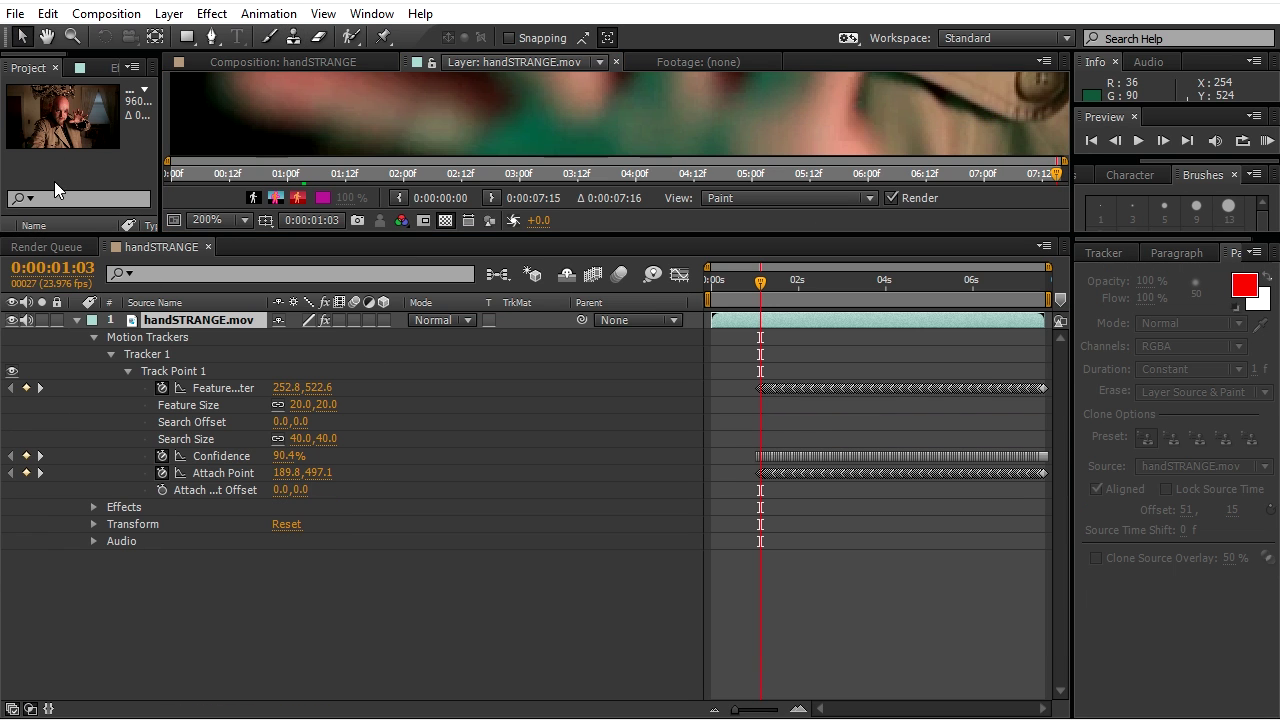
left_click(93, 507)
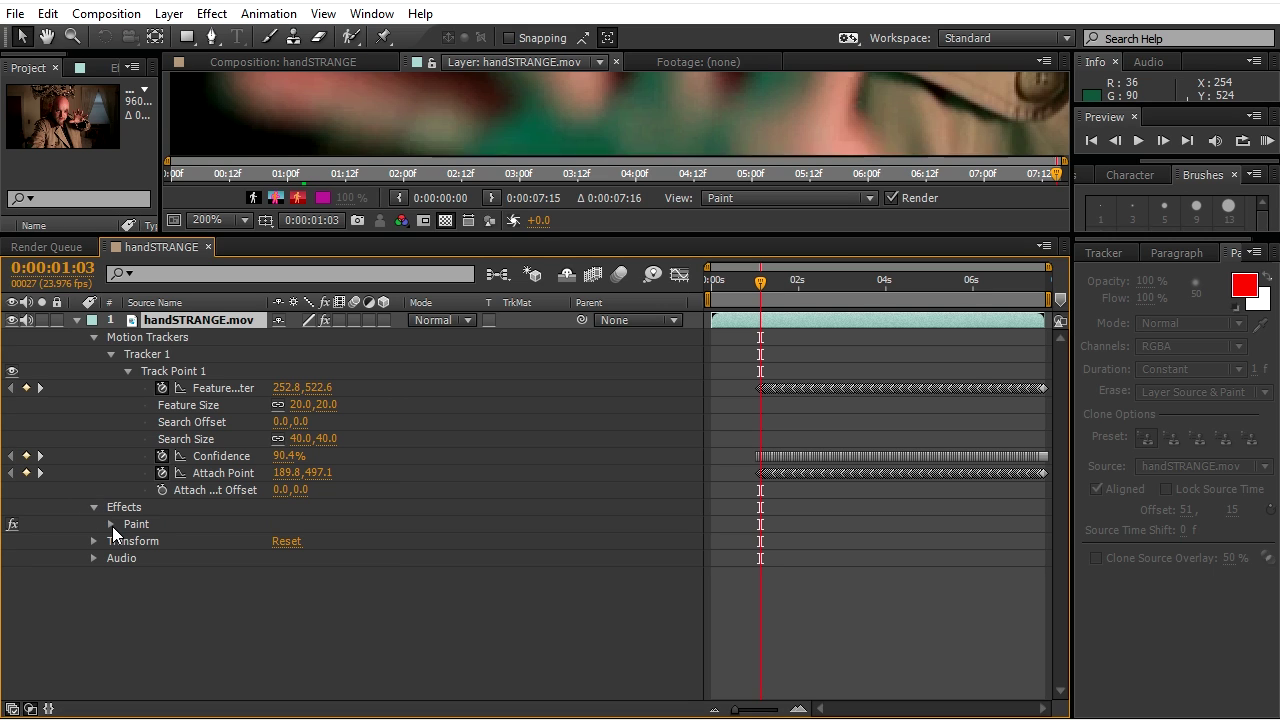
left_click(111, 524)
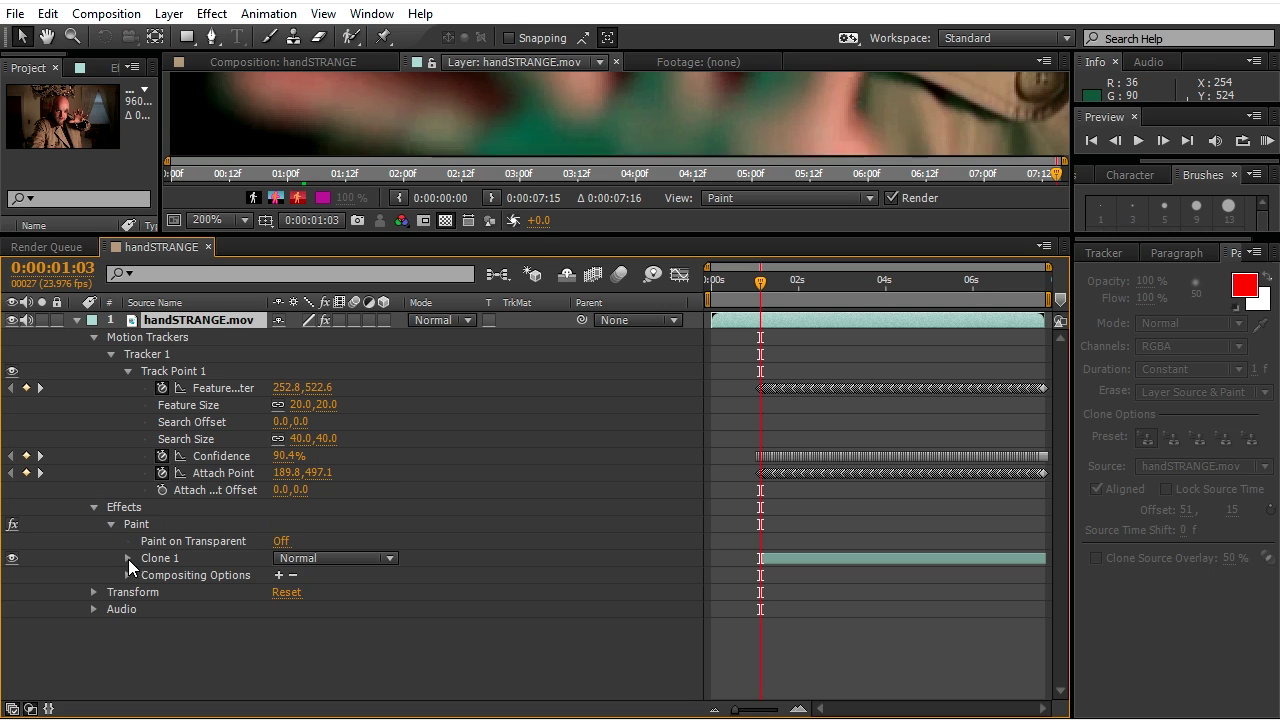
left_click(126, 558)
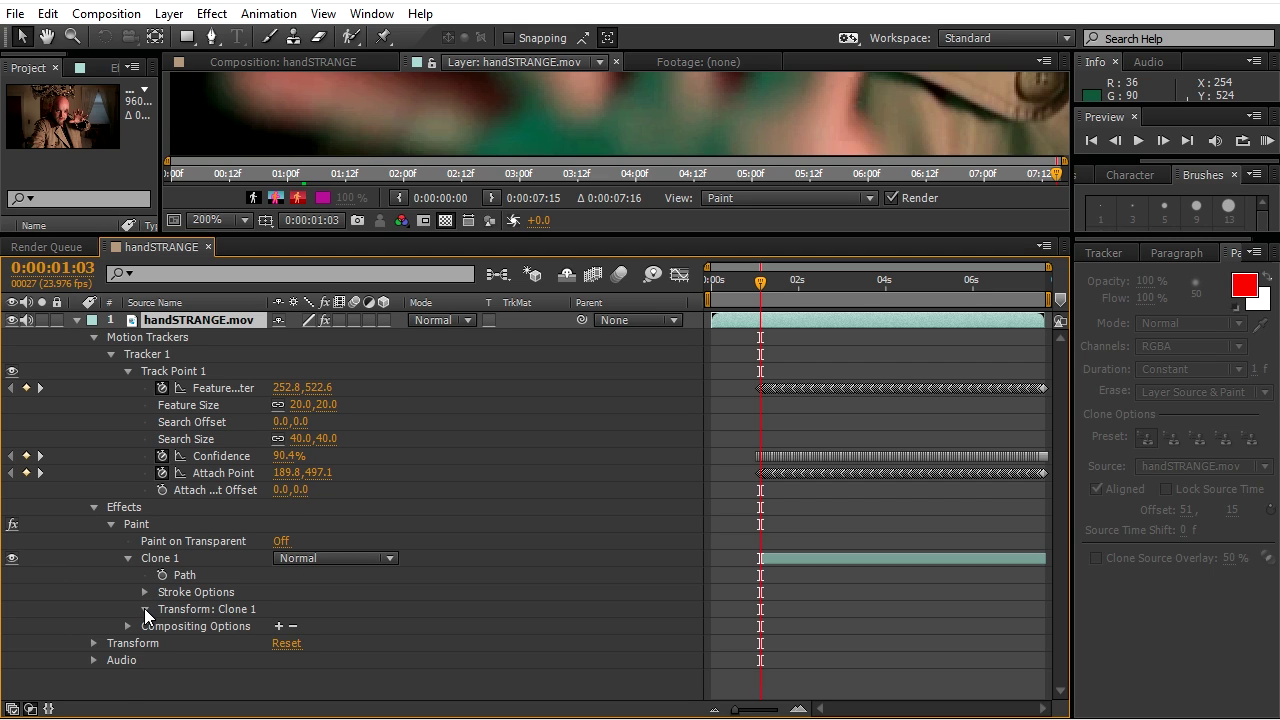
scroll(657, 569, "down", 1)
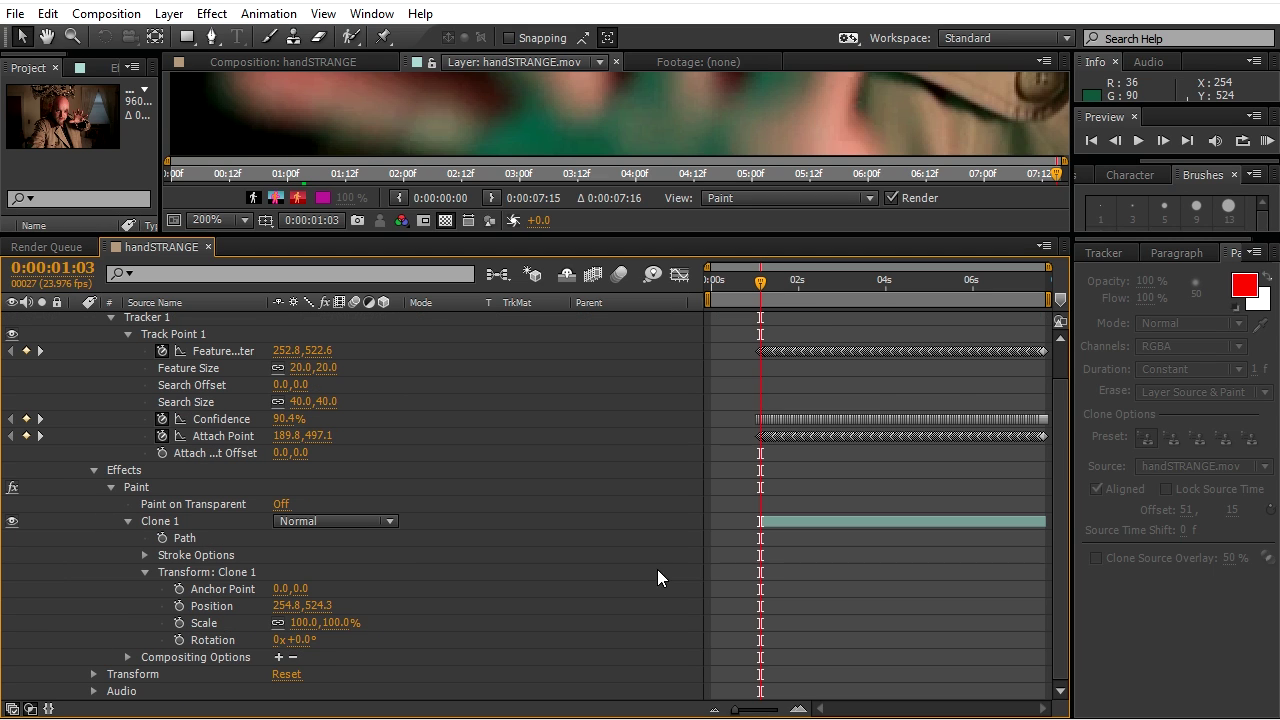
left_click(178, 605, "alt")
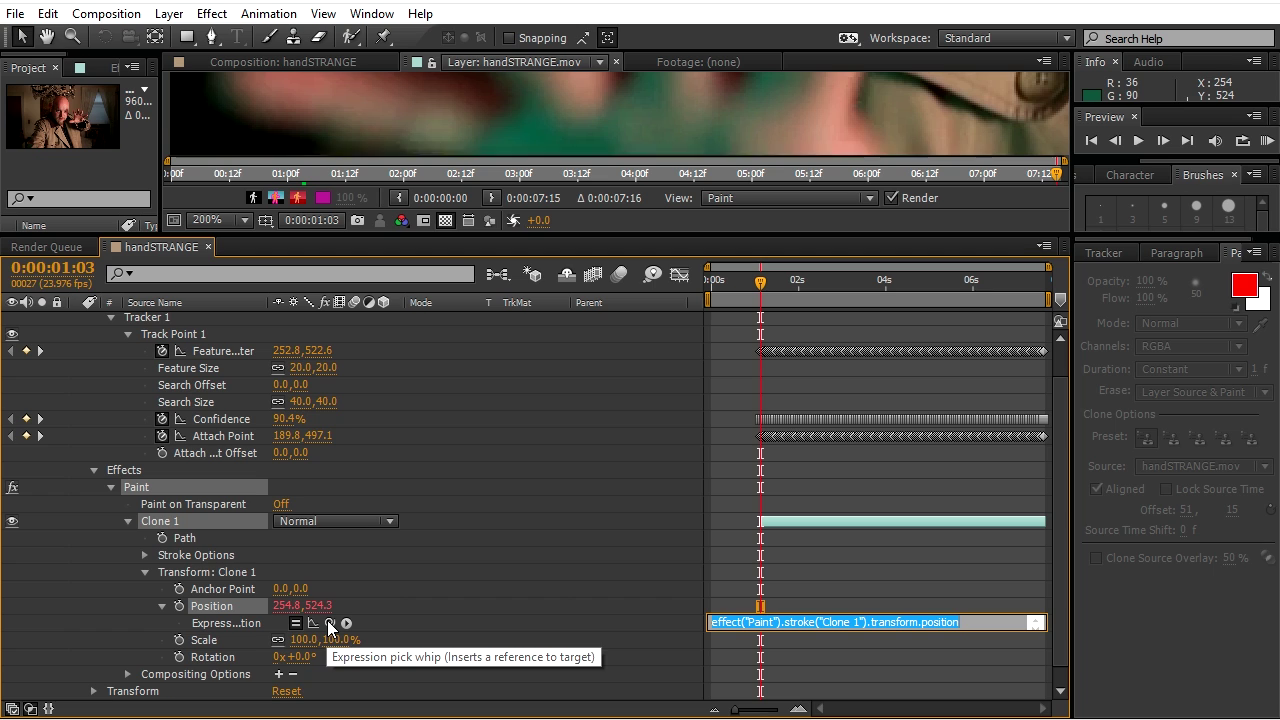
left_click_drag(327, 620, 197, 348)
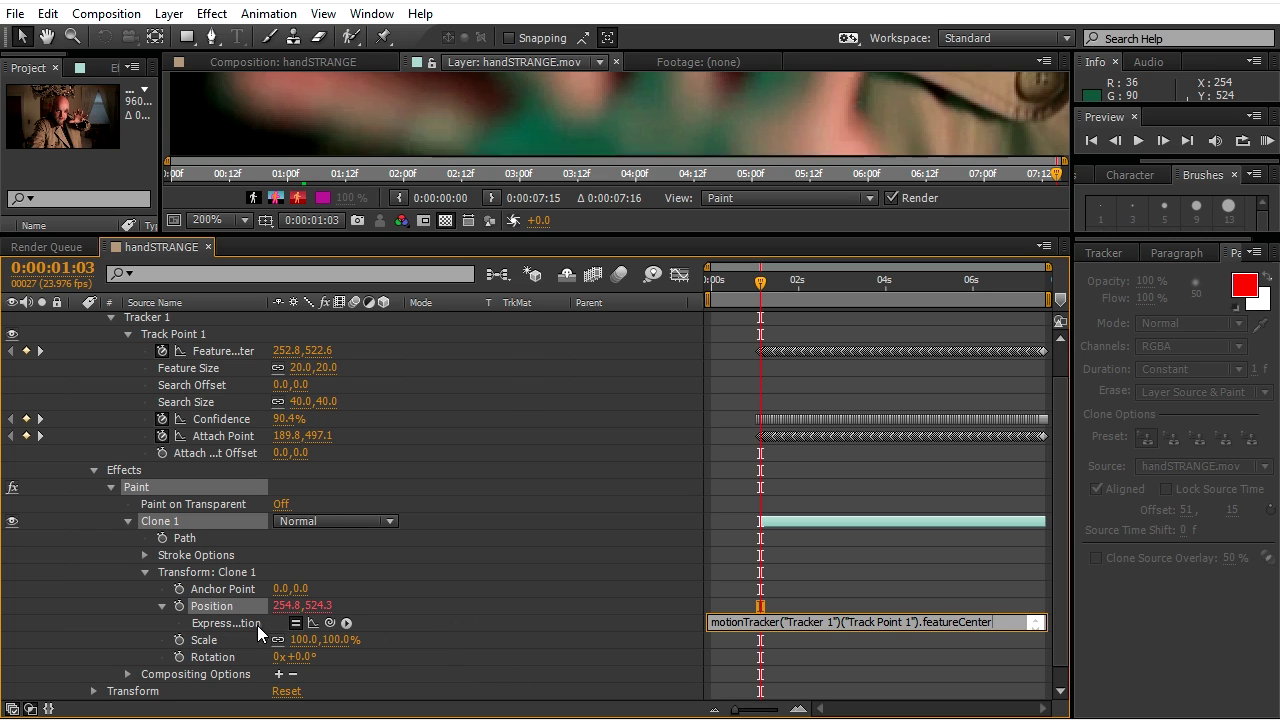
Link Clone 1's Clone Position by expression to Track Point 1's Attach Point.
left_click(142, 553)
left_click(142, 553)
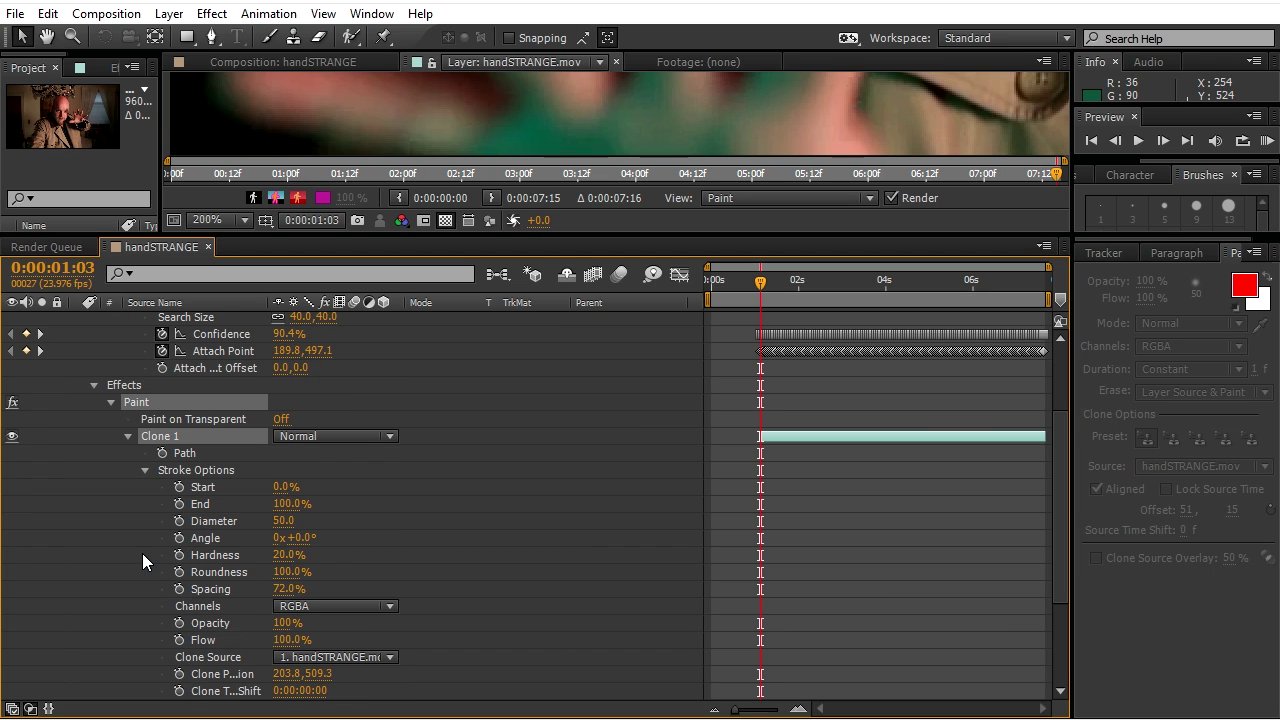
left_click(179, 675, "alt")
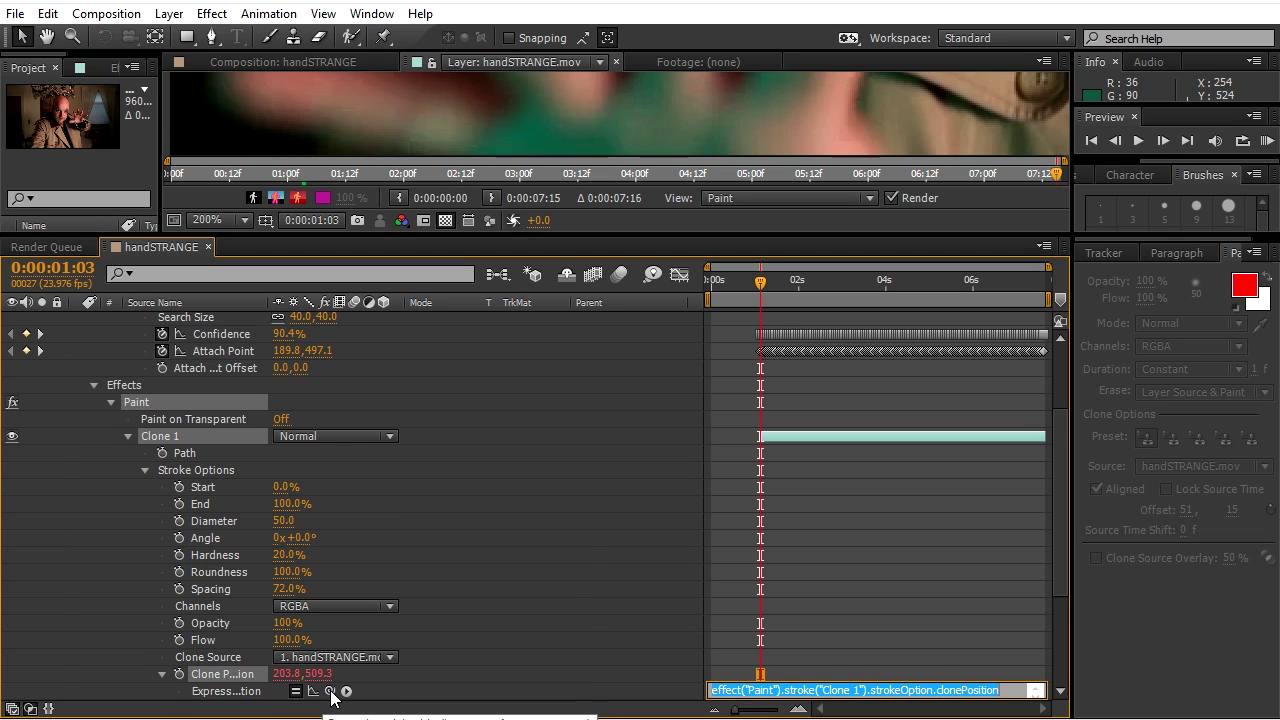
left_click_drag(330, 691, 212, 345)
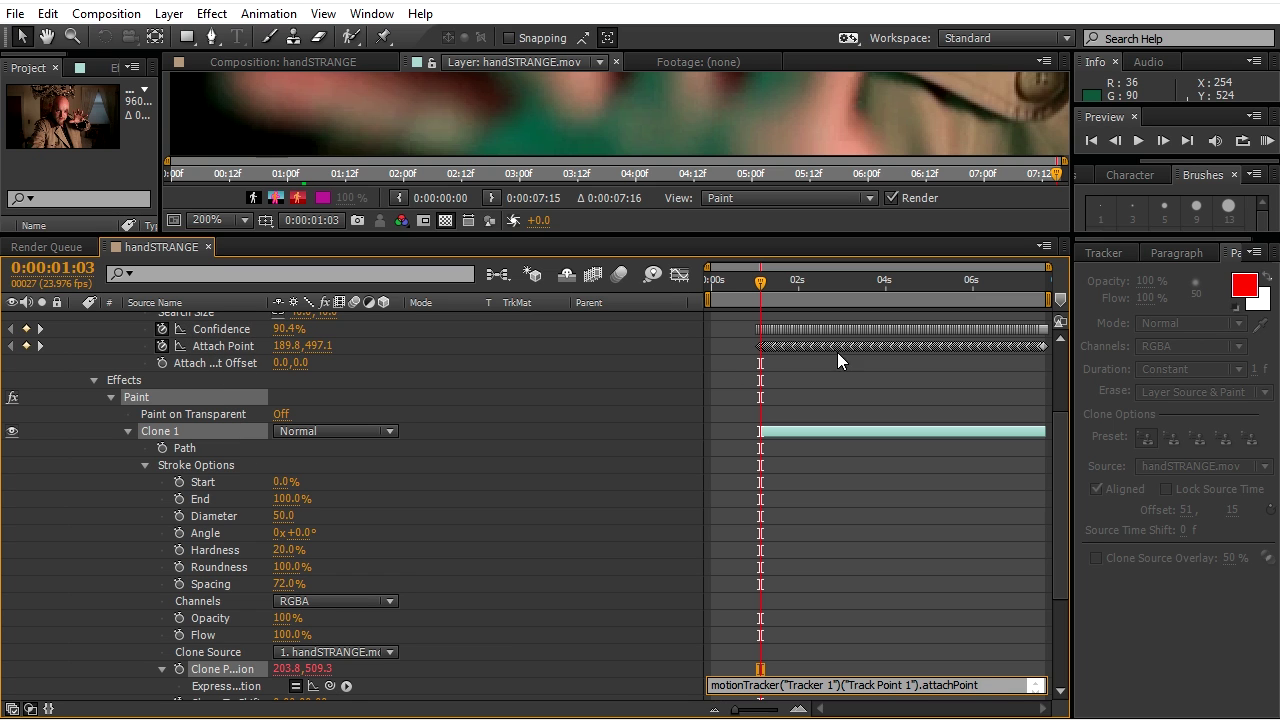
Preview the tracked clone and set the viewer magnification to Fit.
left_click_drag(669, 238, 646, 665)
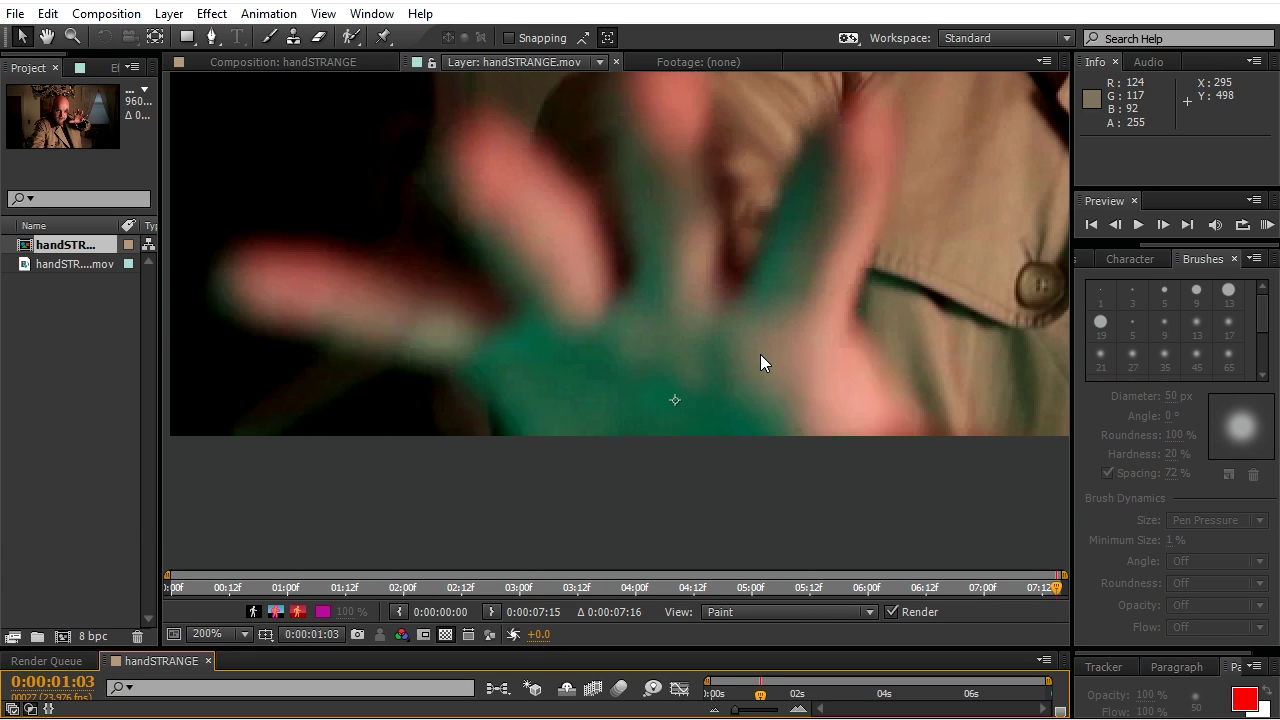
key("space")
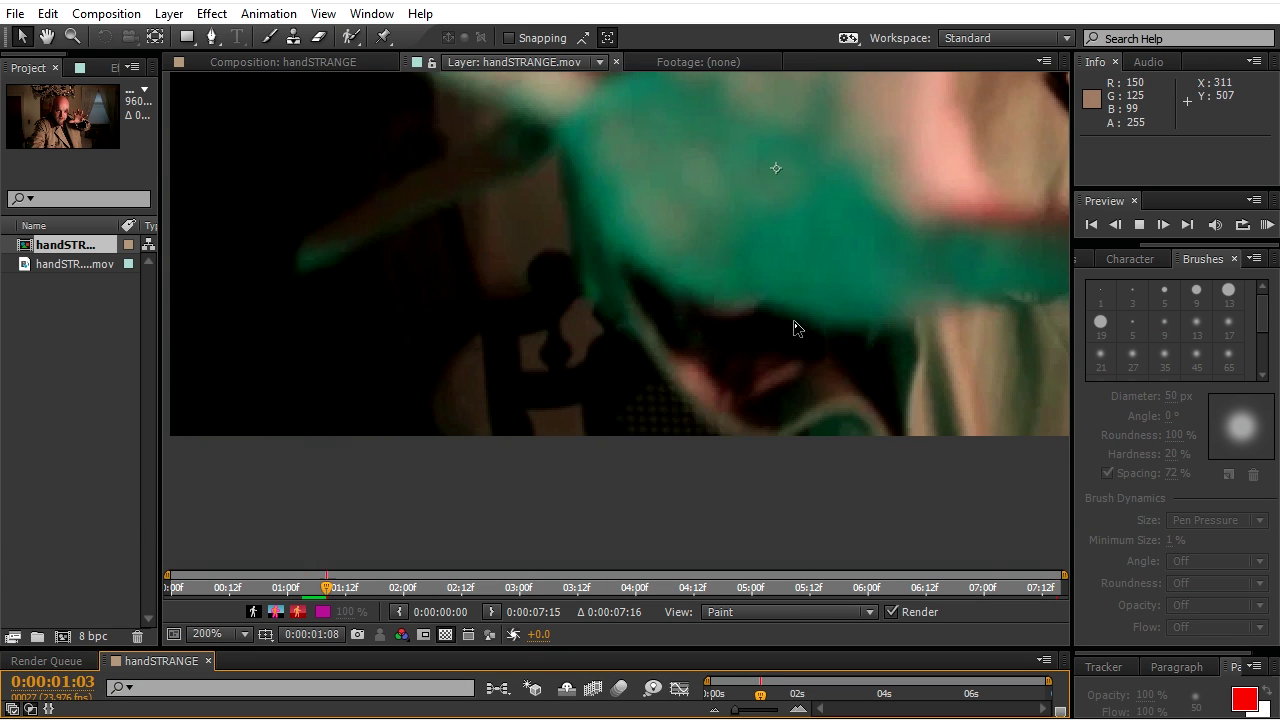
scroll(797, 328, "down", 2)
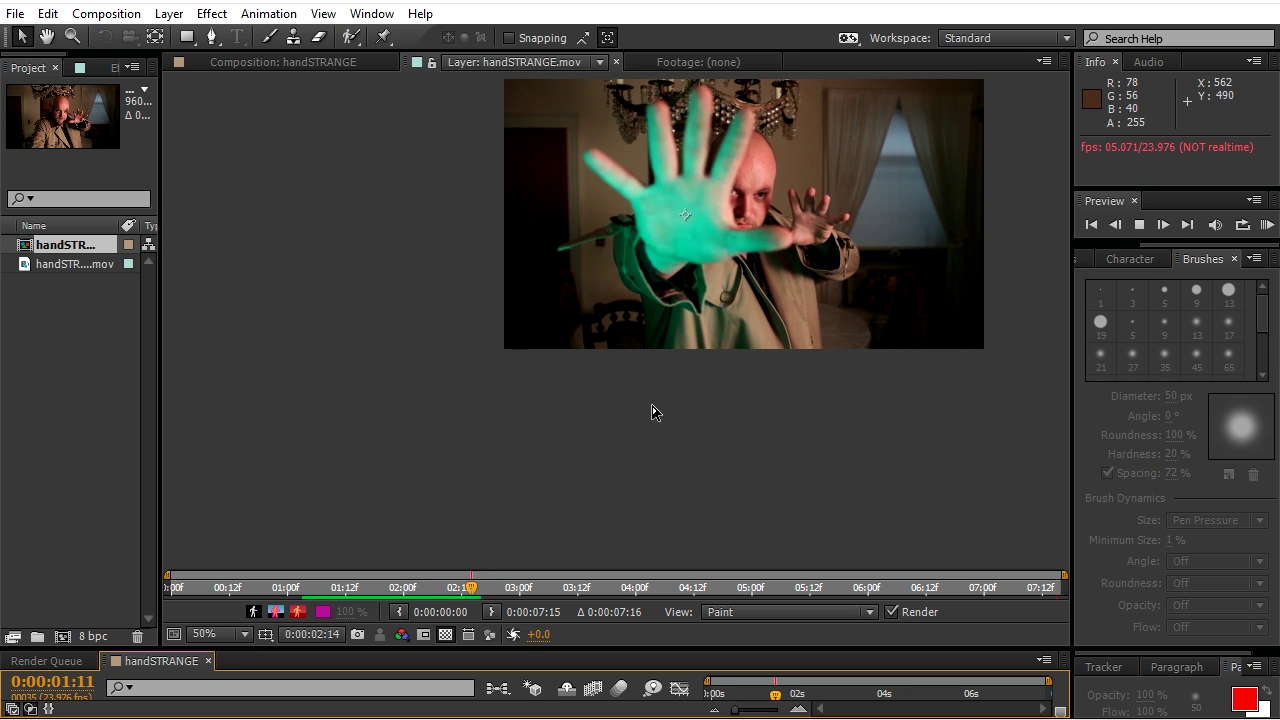
left_click(236, 633)
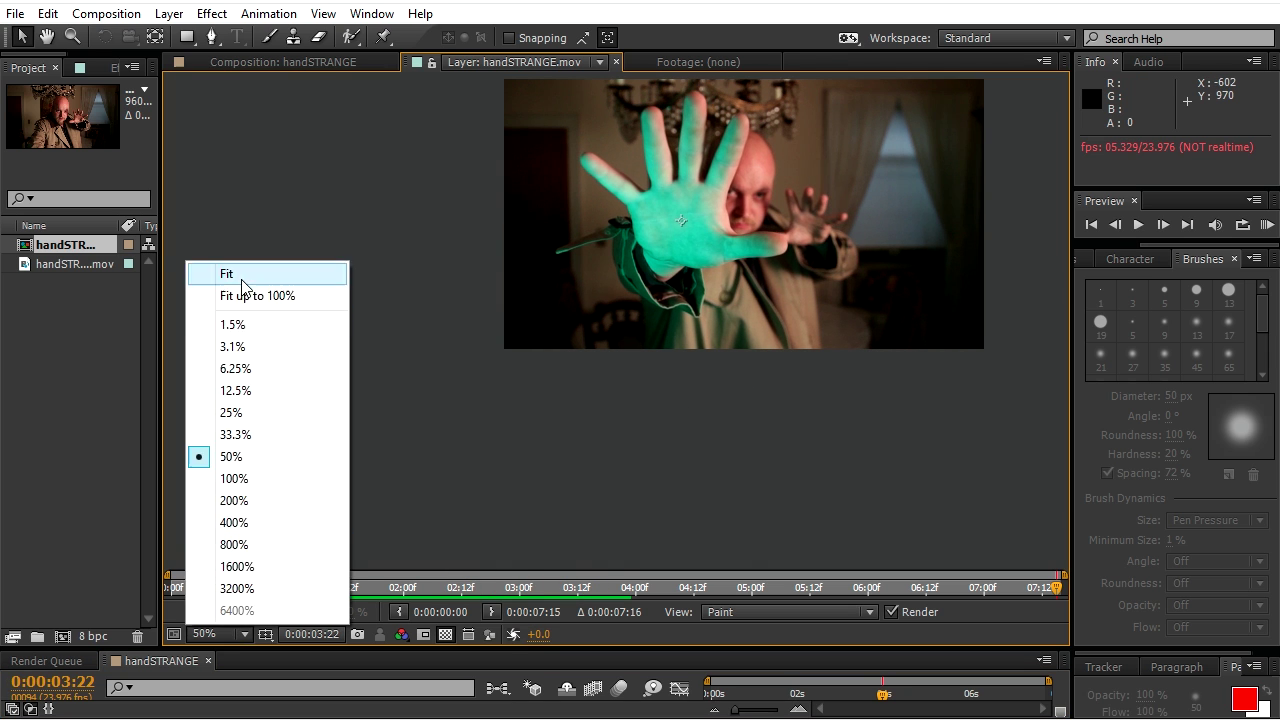
left_click(242, 274)
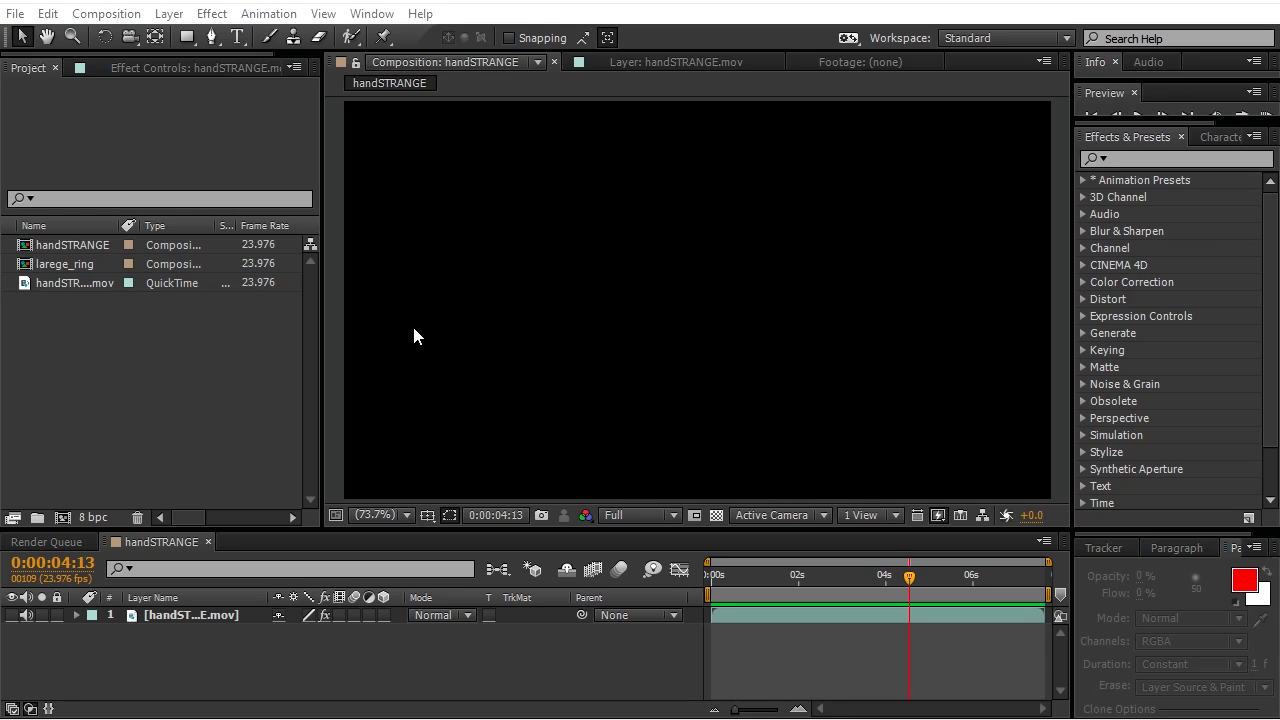
Add White Solid 1, a 540 × 540 px white solid, to handSTRANGE.
left_click(167, 14)
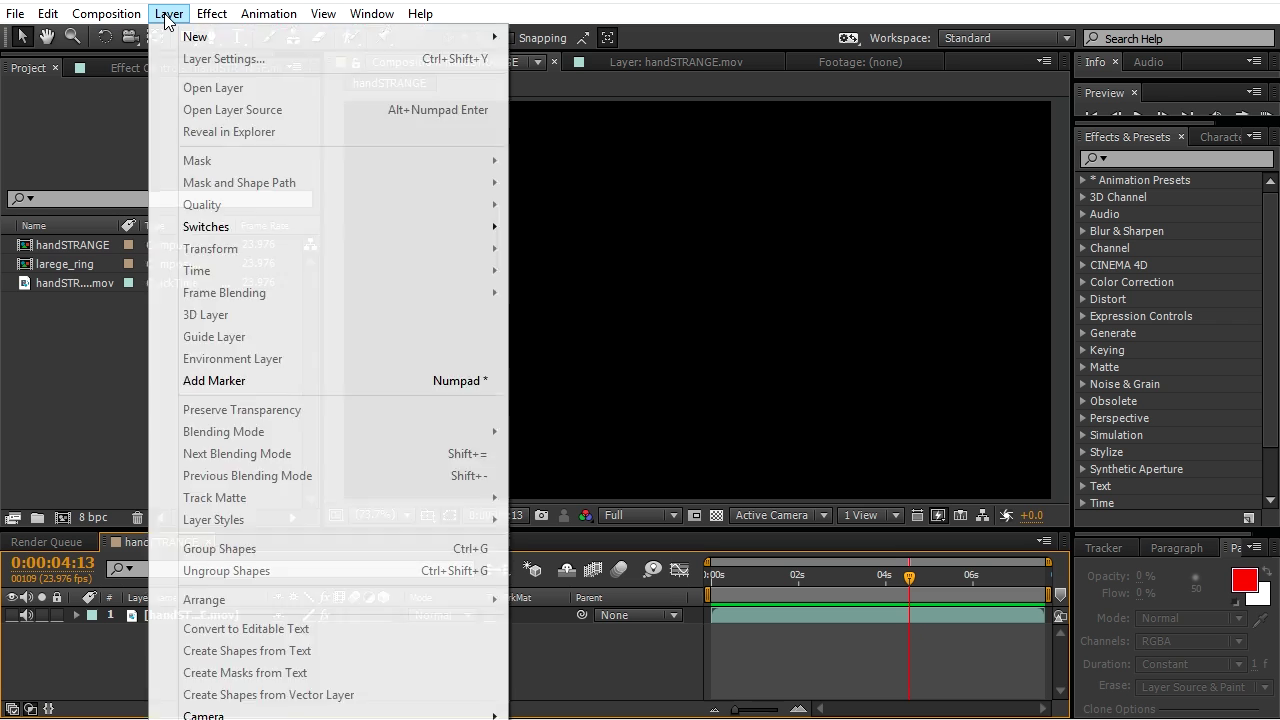
mouse_move(362, 40)
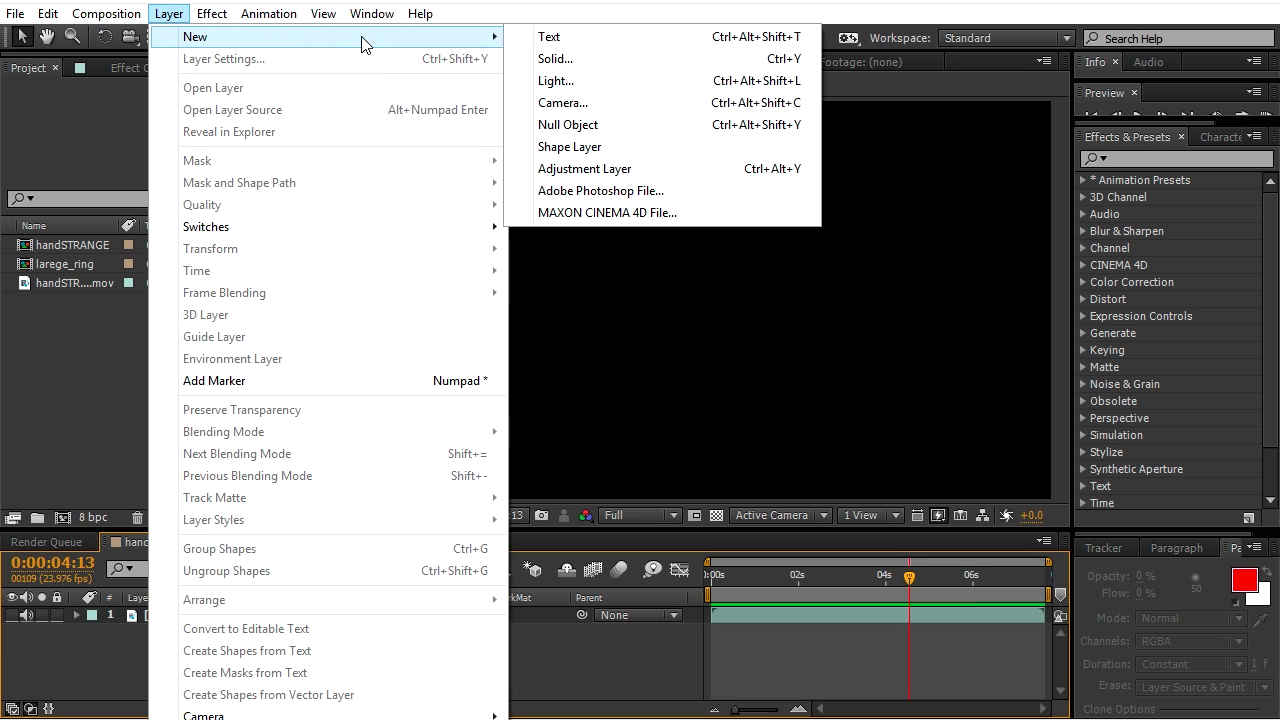
left_click(566, 60)
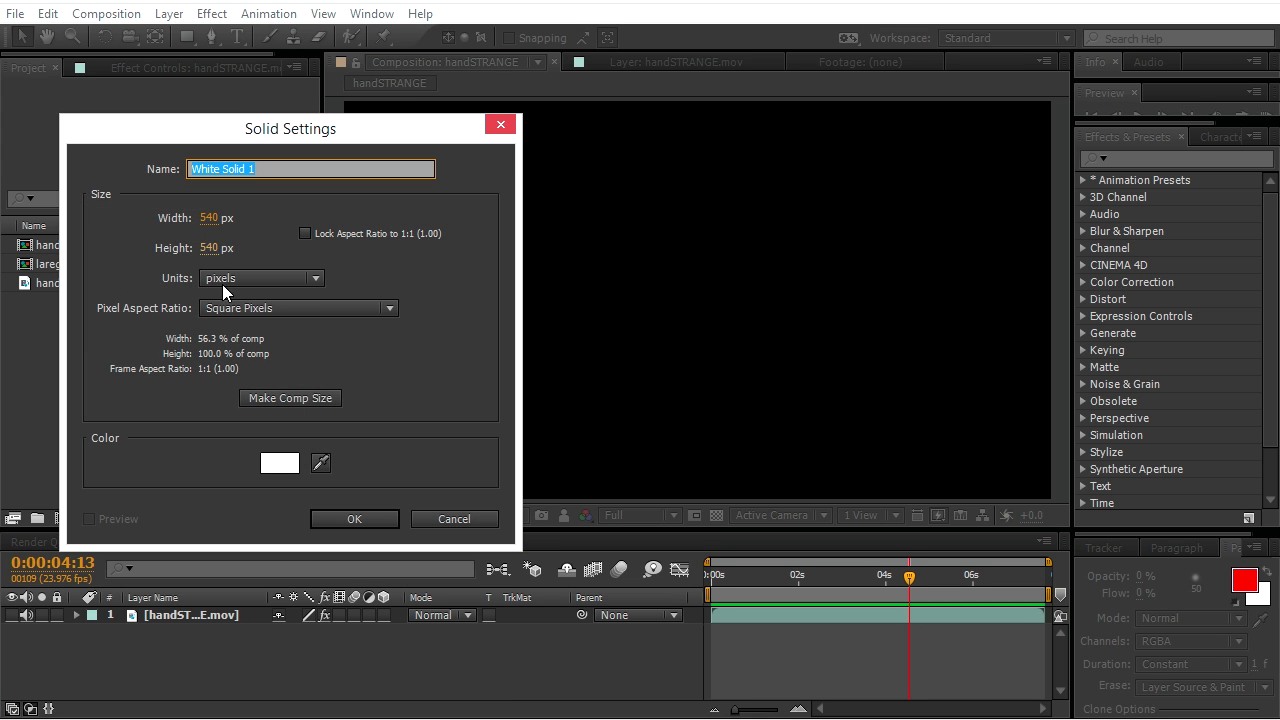
left_click(353, 522)
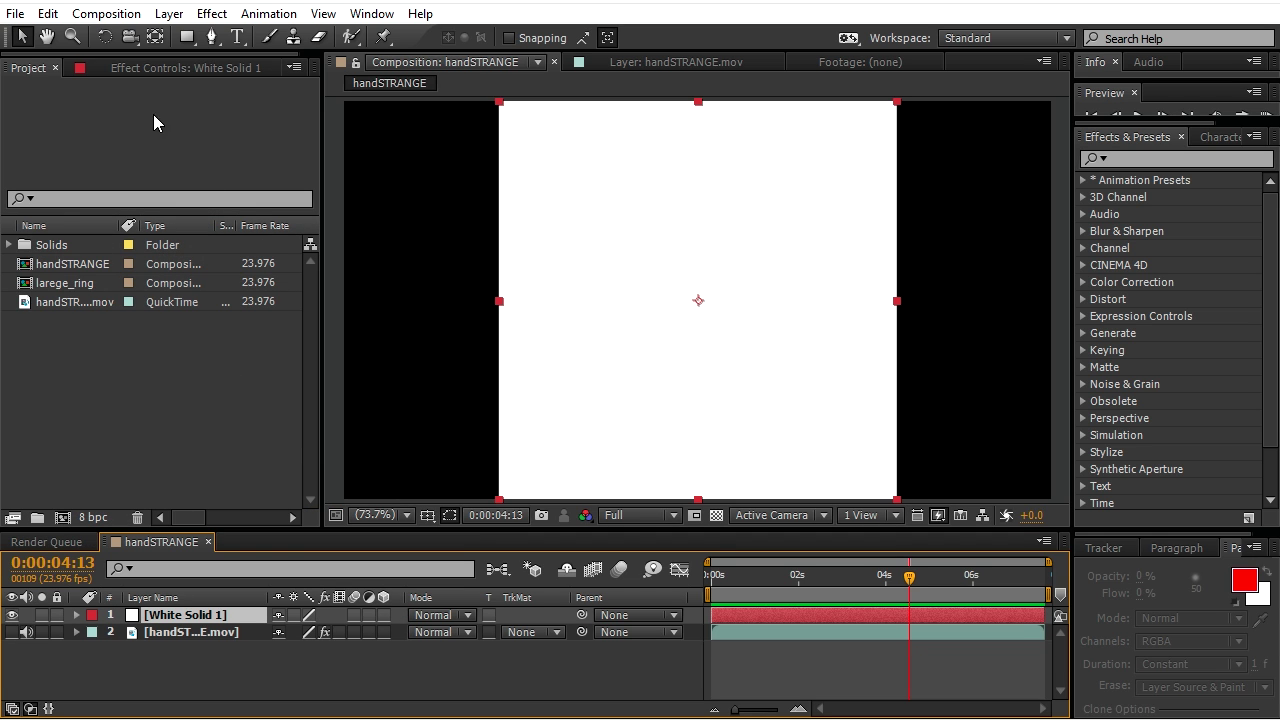
Give White Solid 1 a fitted ellipse Mask 1 with Mask Expansion -35 px.
left_click(186, 38)
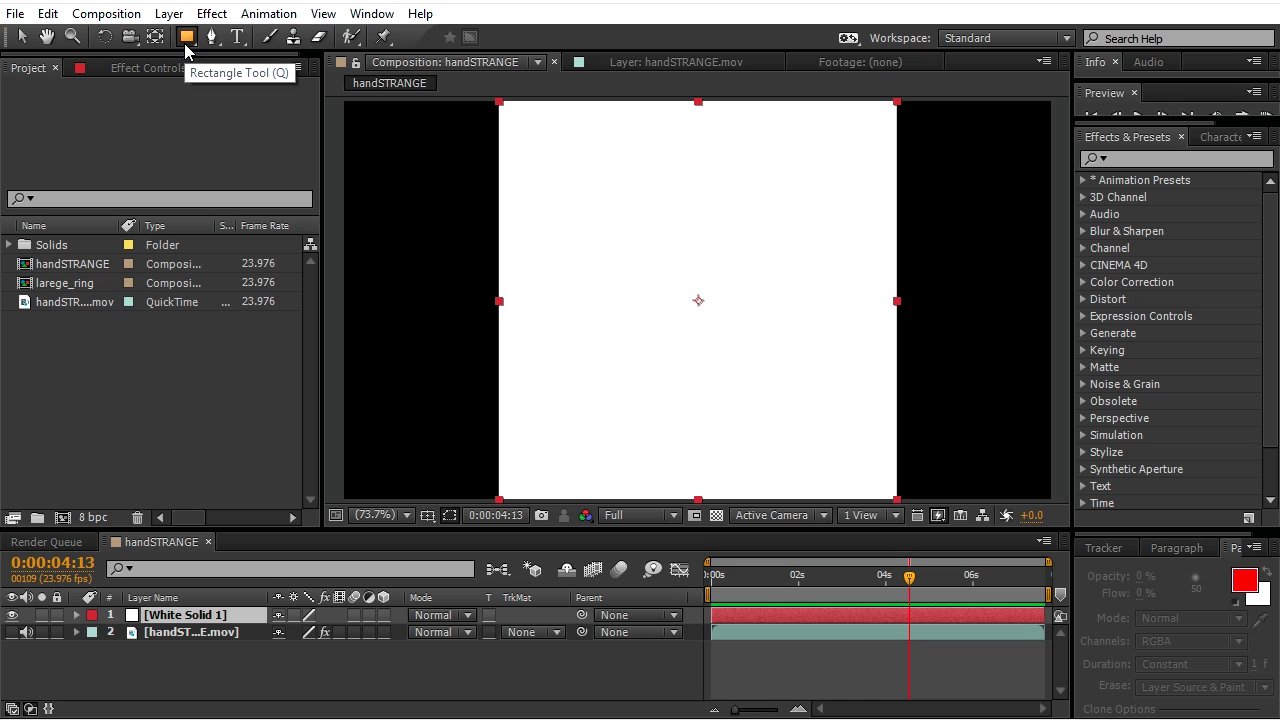
left_click_drag(190, 42, 268, 89)
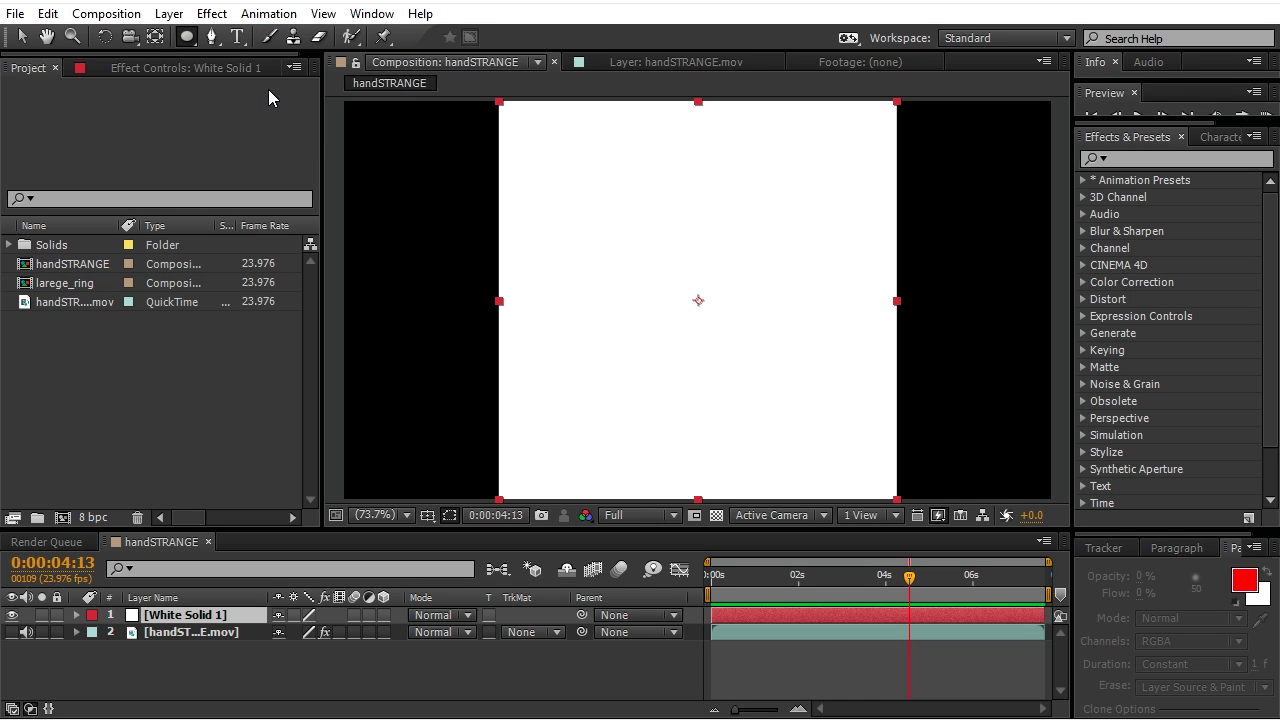
double_click(187, 37)
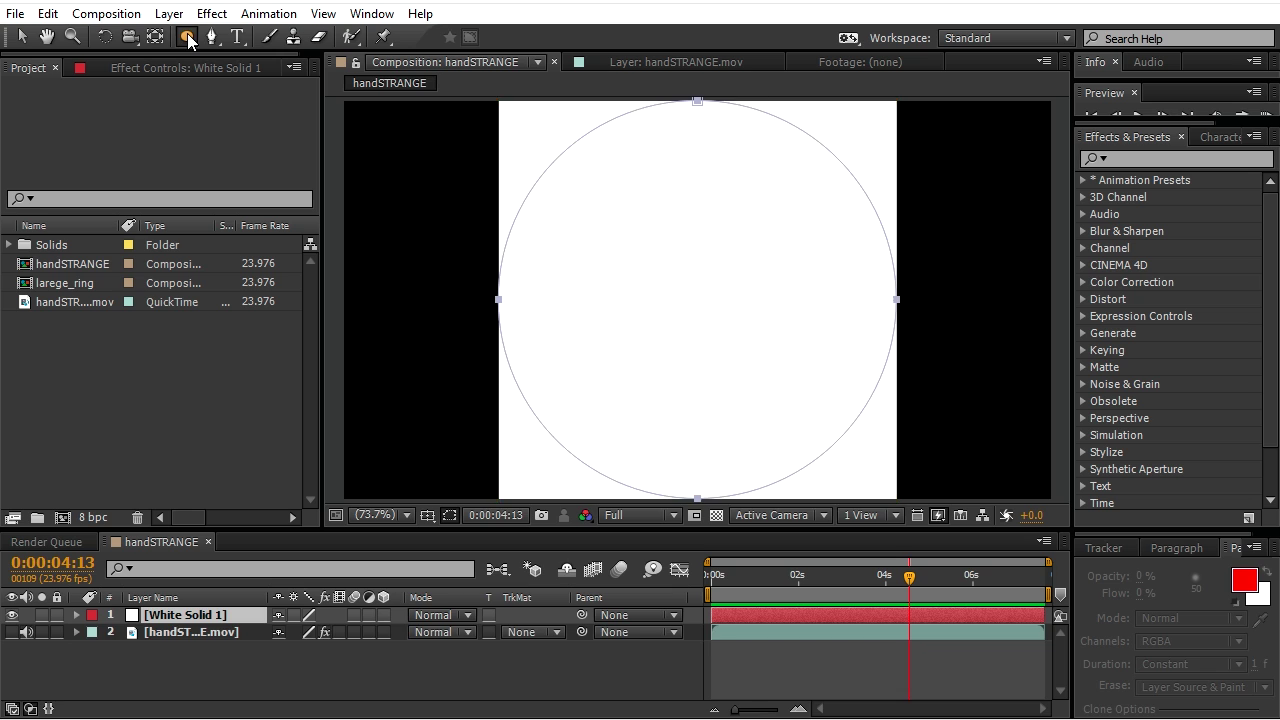
key("v")
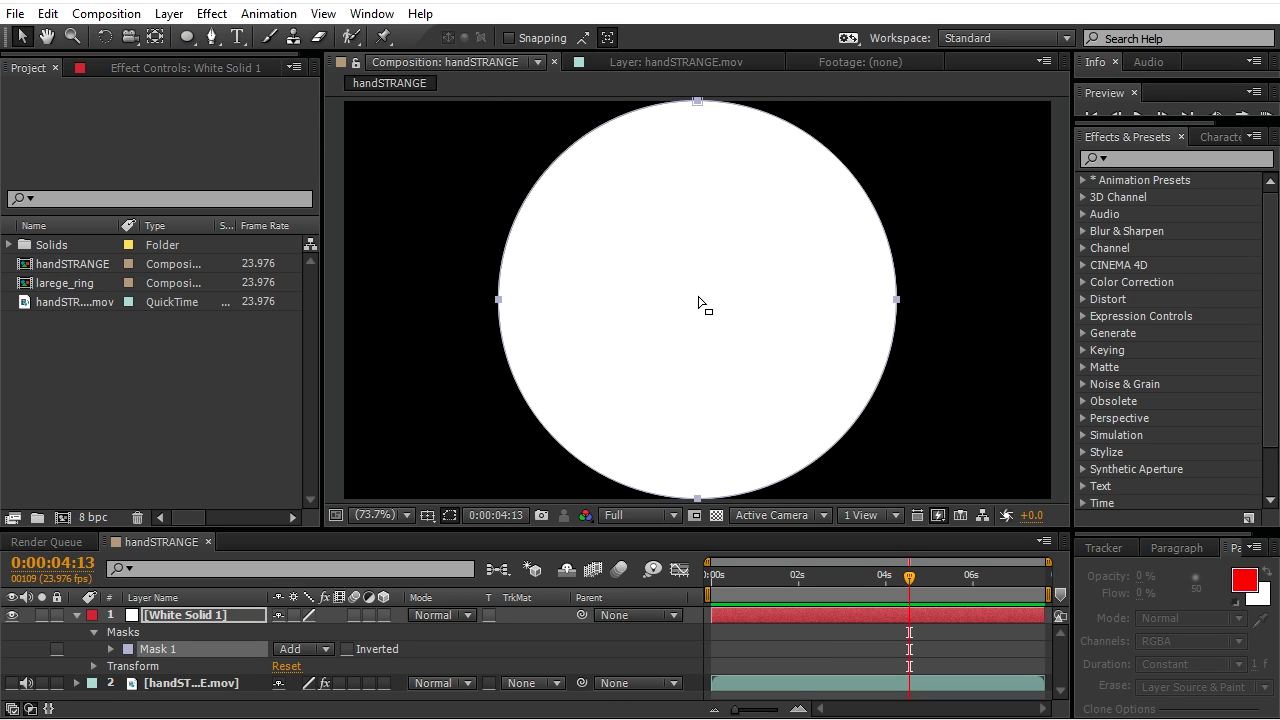
left_click(110, 649)
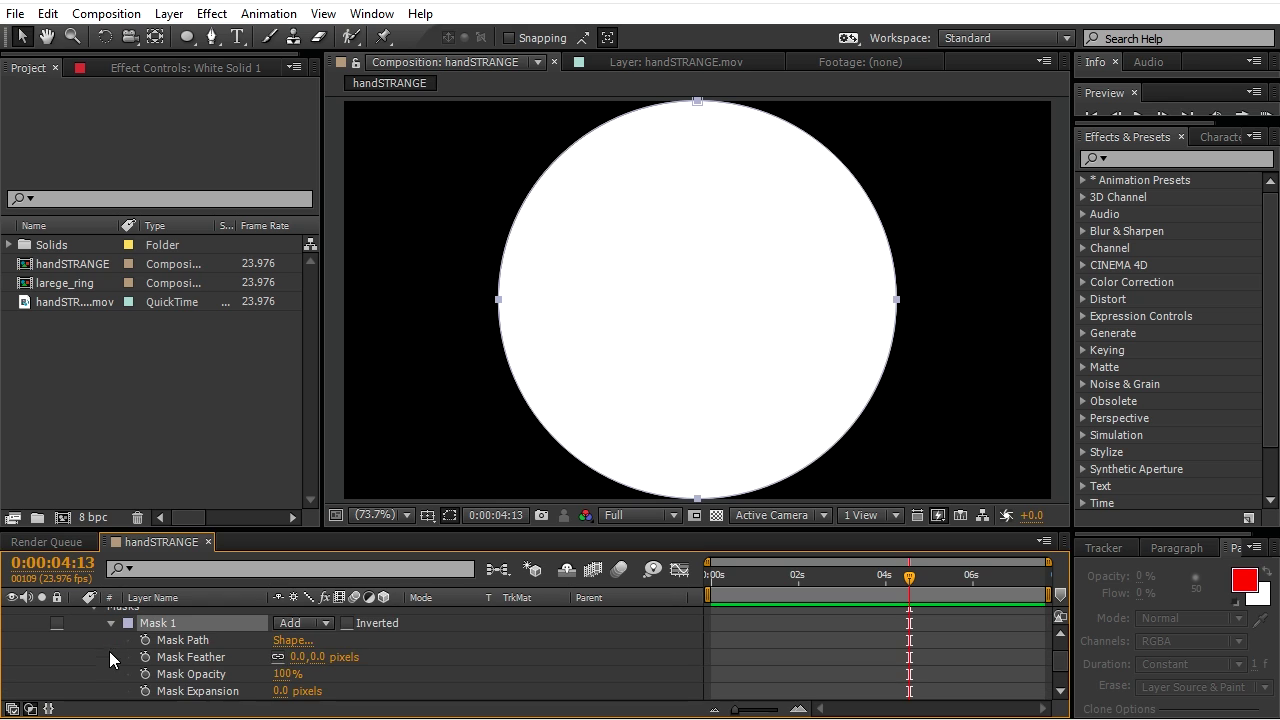
left_click(282, 691)
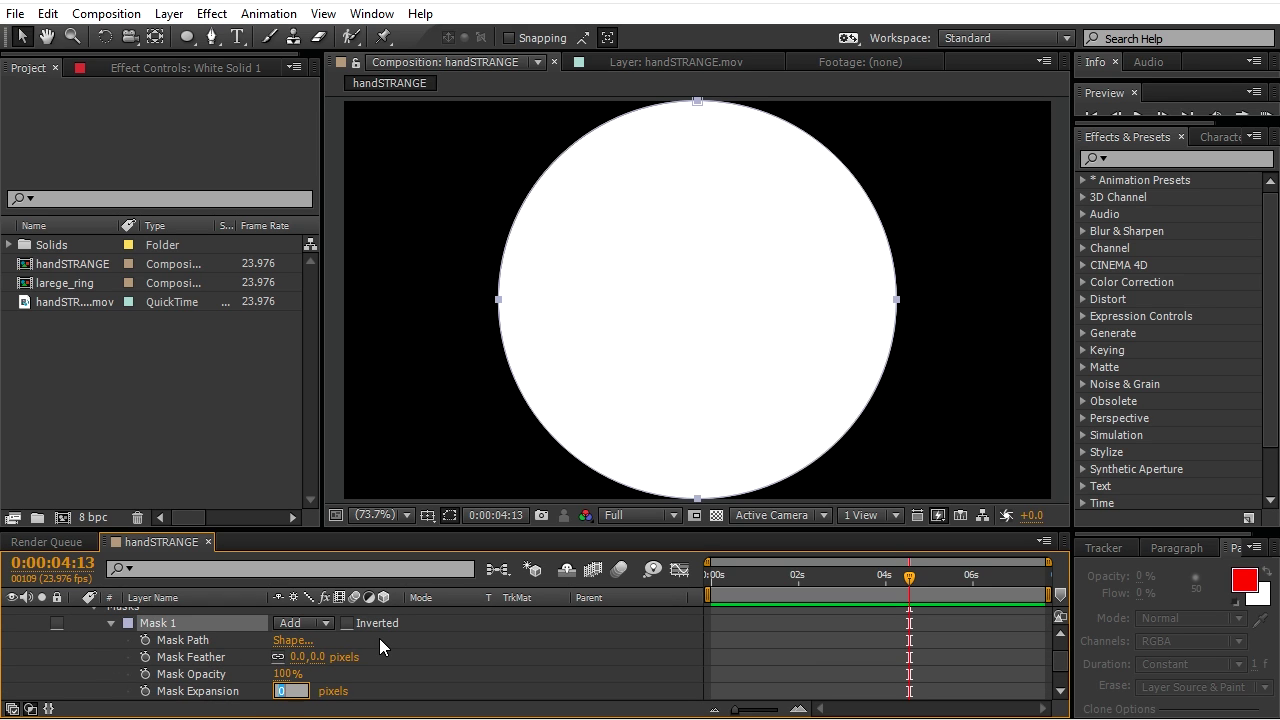
type("-35")
key("Return")
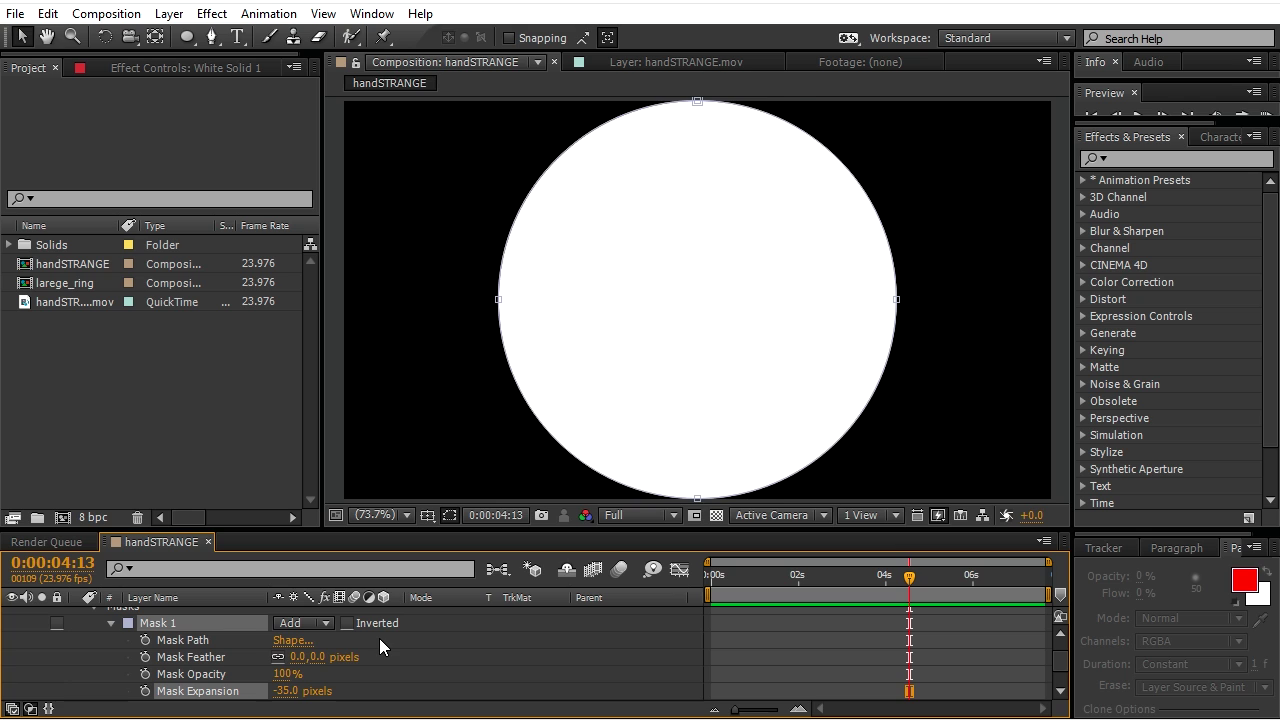
left_click(110, 623)
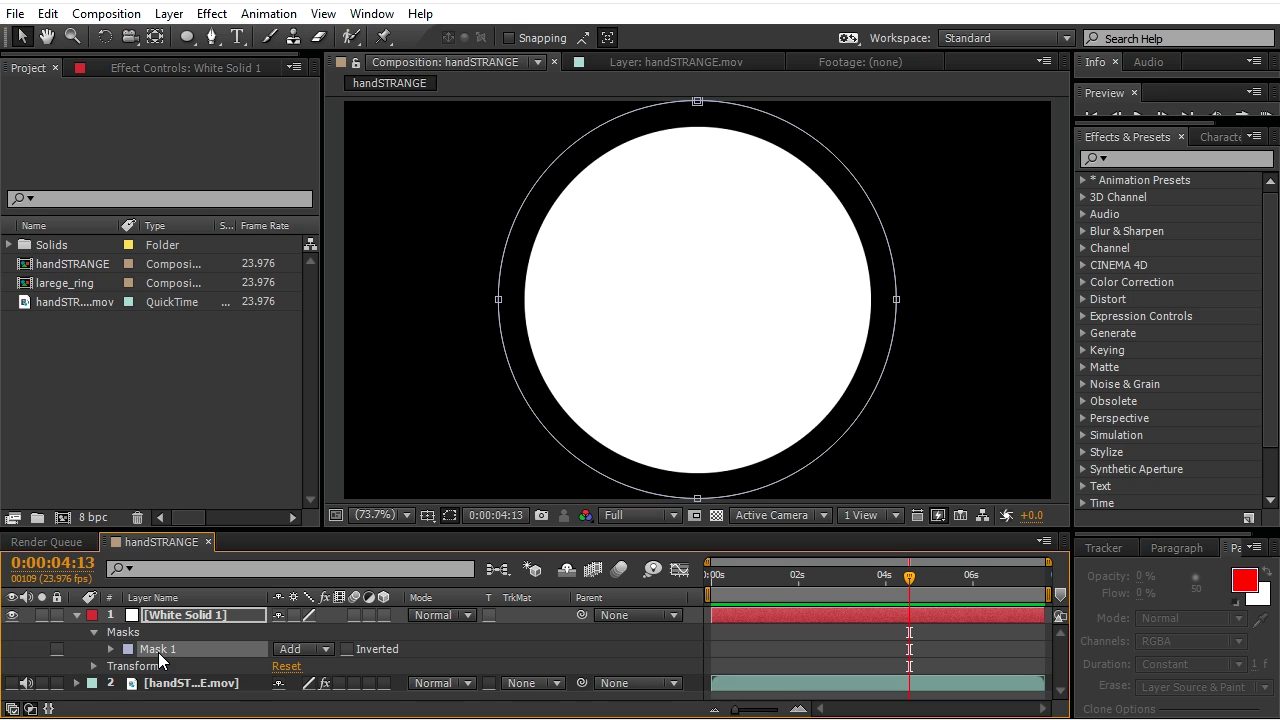
Duplicate Mask 1 as Mask 2, set its expansion to -45 px and mode to Subtract.
key("ctrl+d")
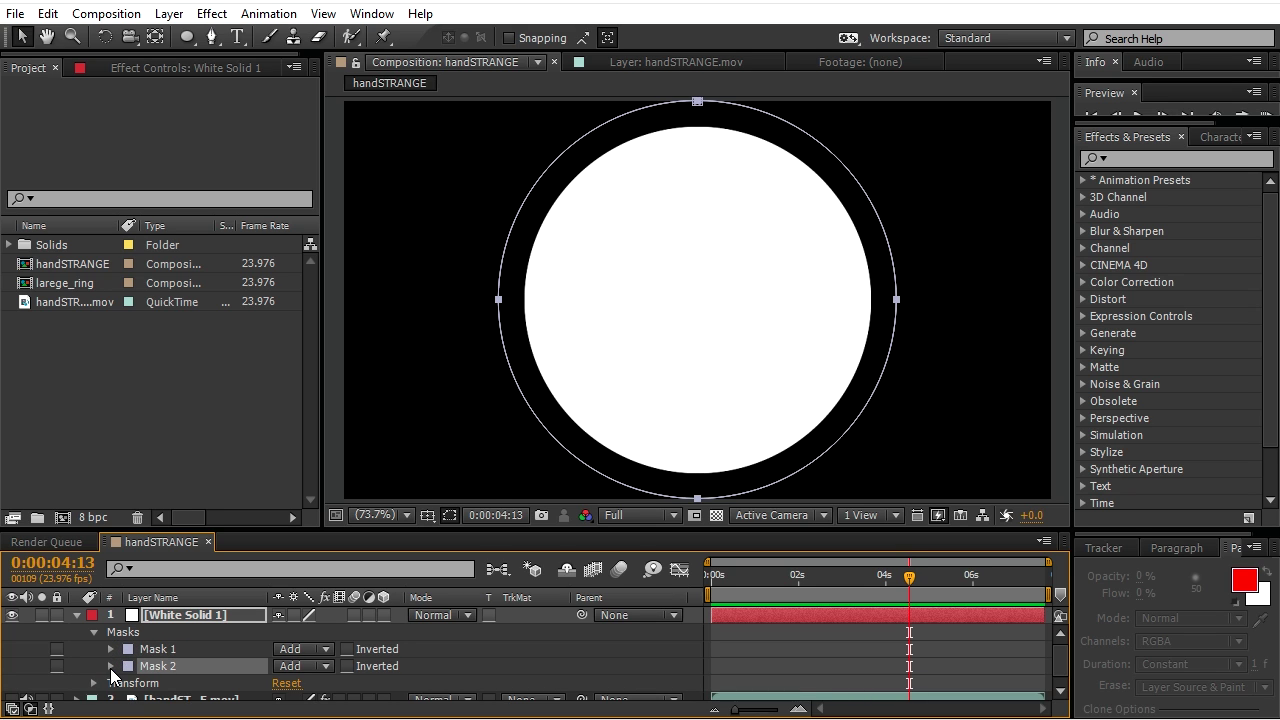
left_click(111, 666)
scroll(128, 668, "down", 3)
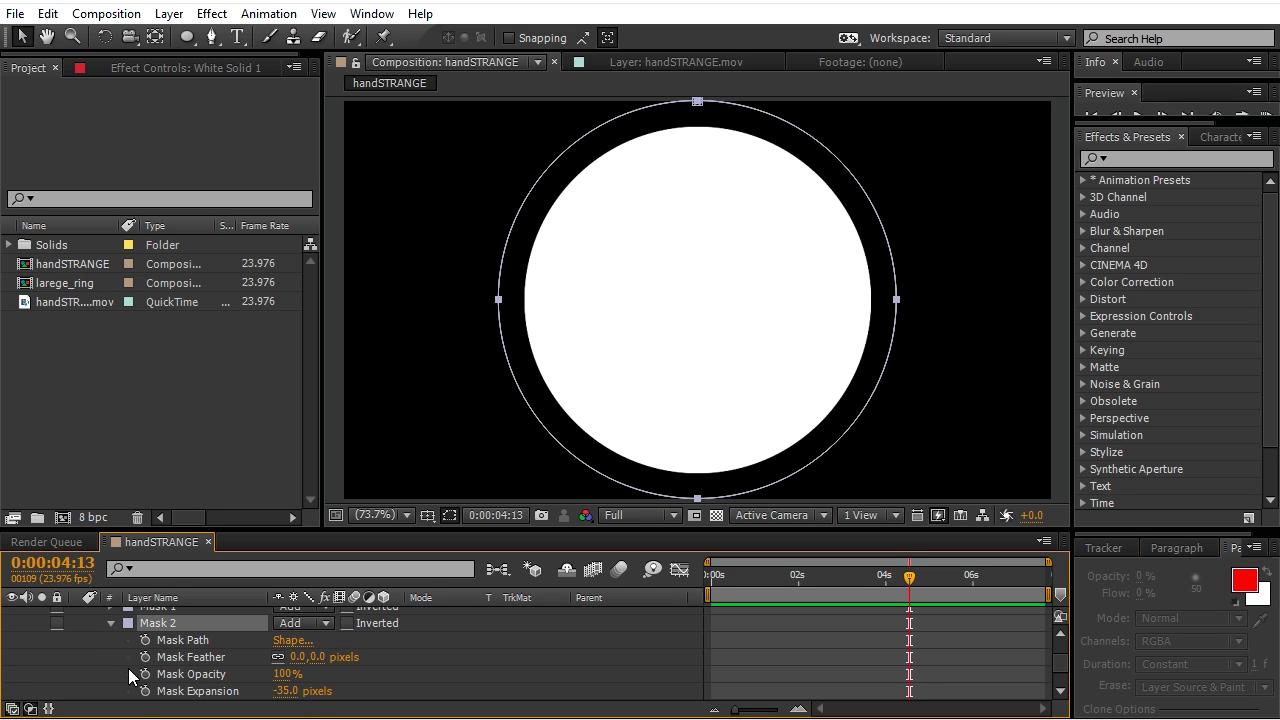
left_click(288, 691)
type("-45")
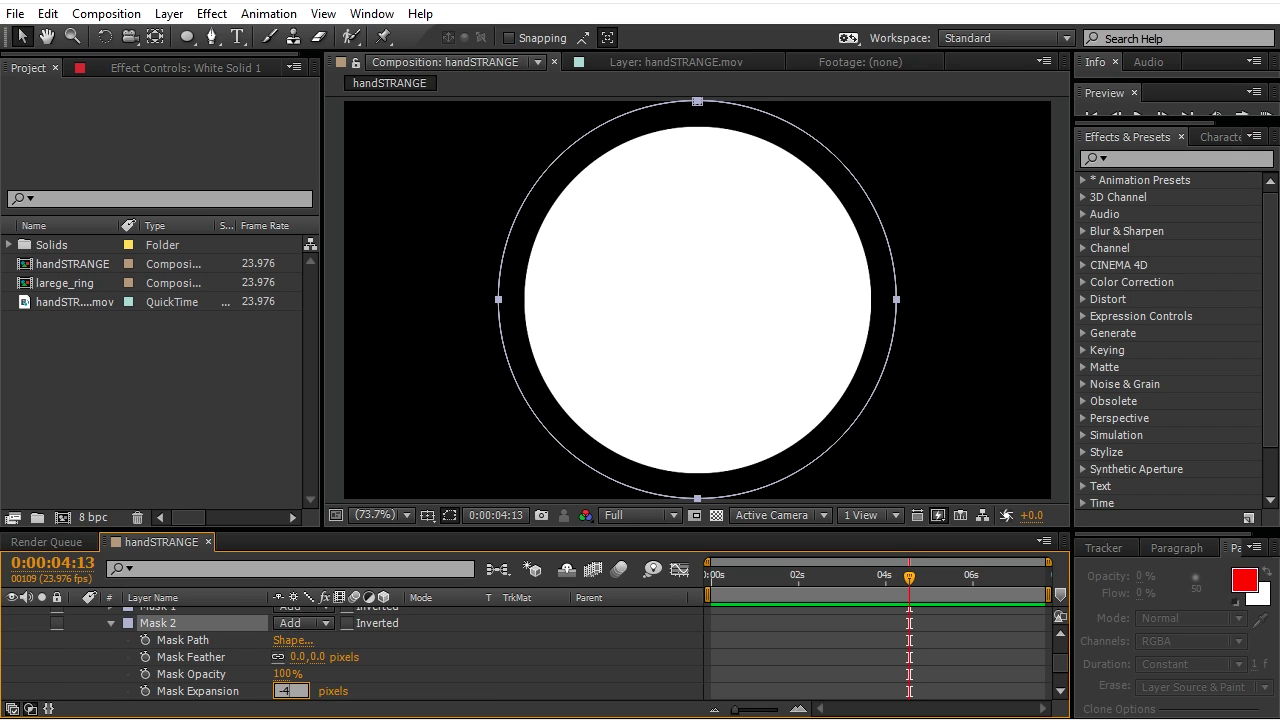
key("Return")
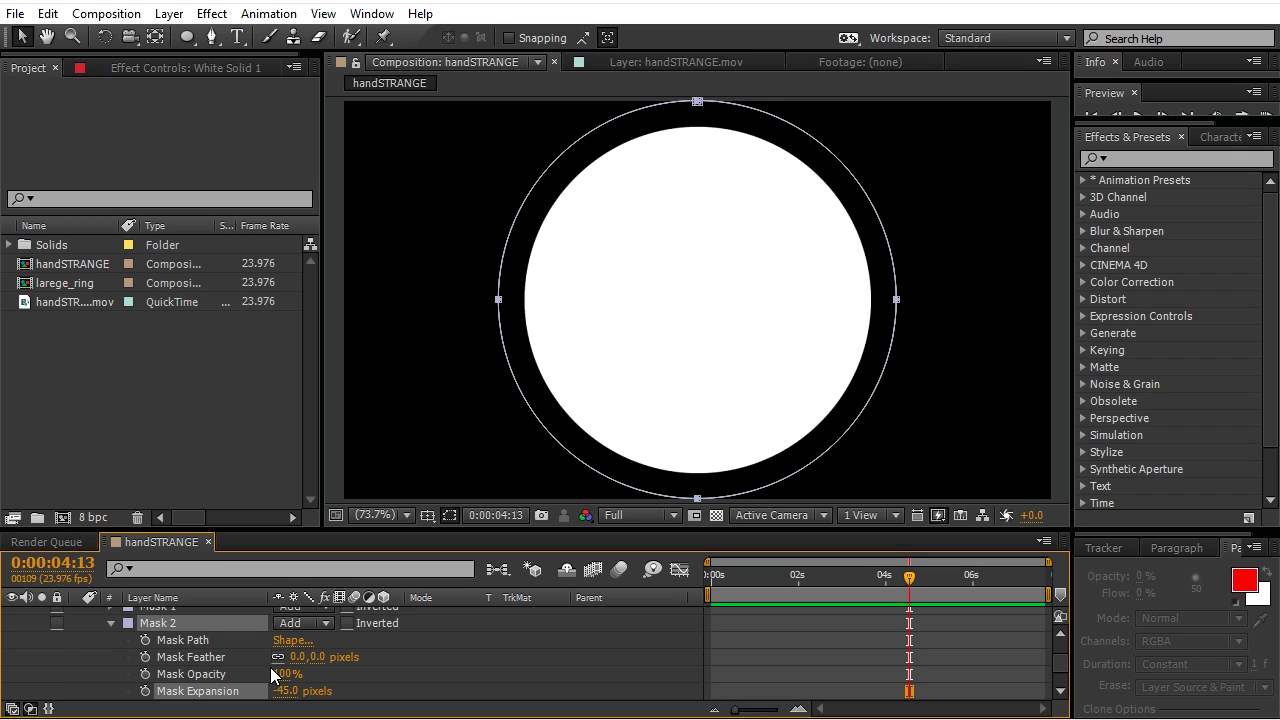
left_click(324, 626)
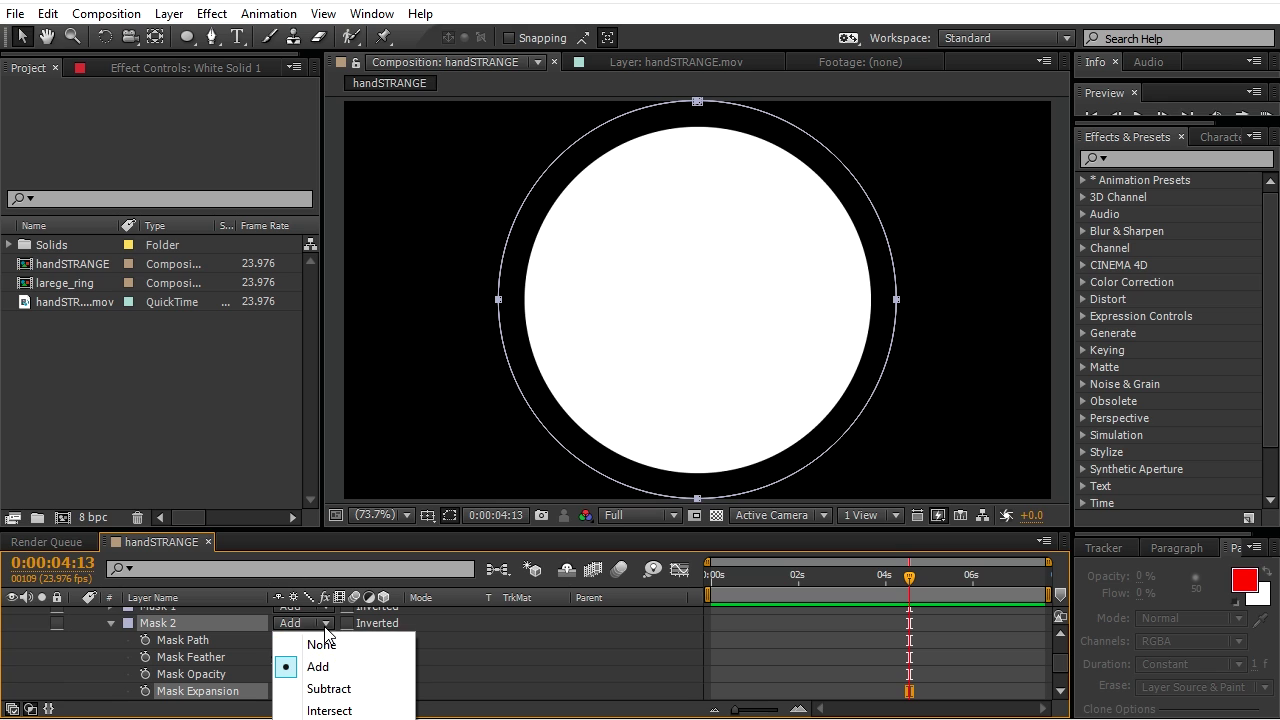
left_click(316, 690)
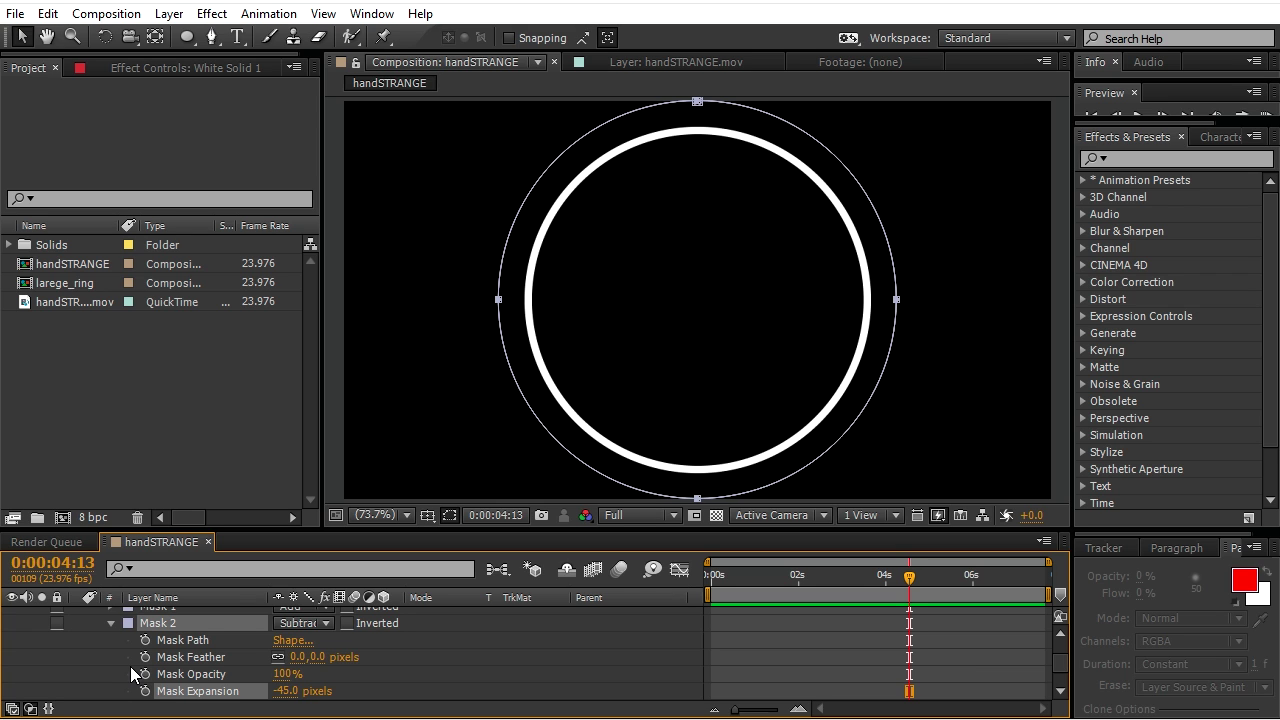
Duplicate the ring solid and rename the copy glow.
left_click(111, 623)
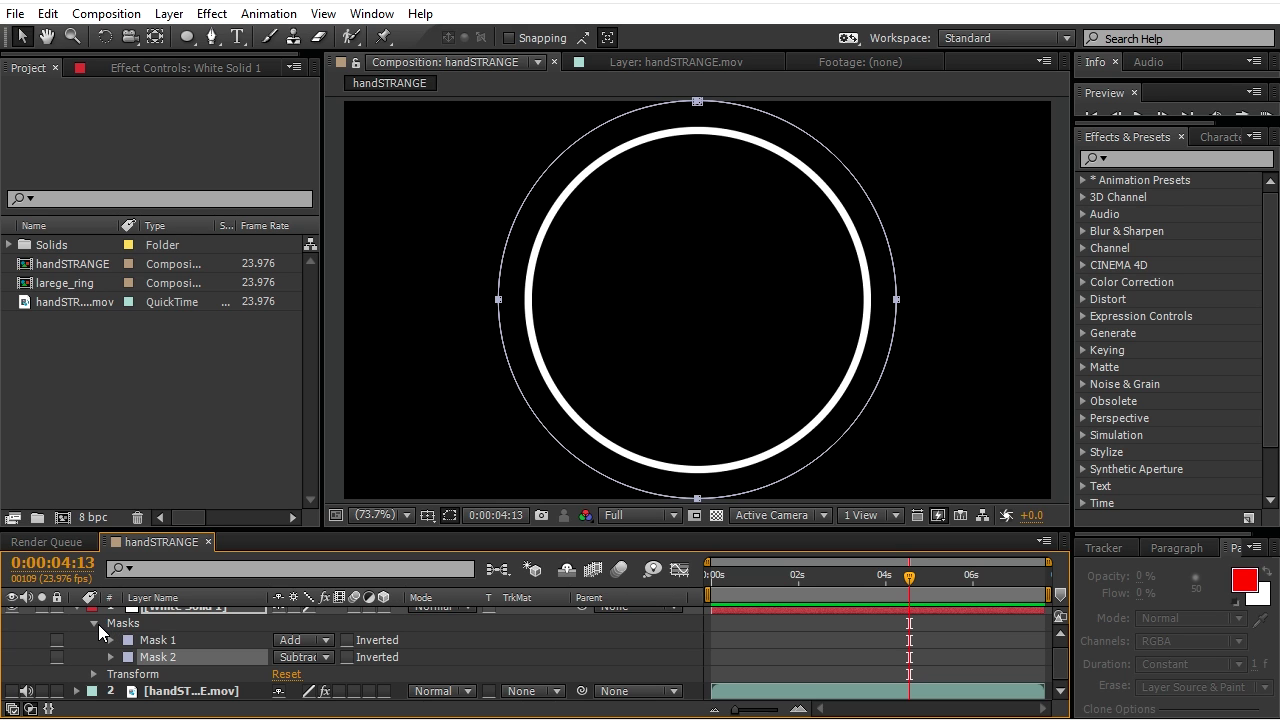
left_click(95, 623)
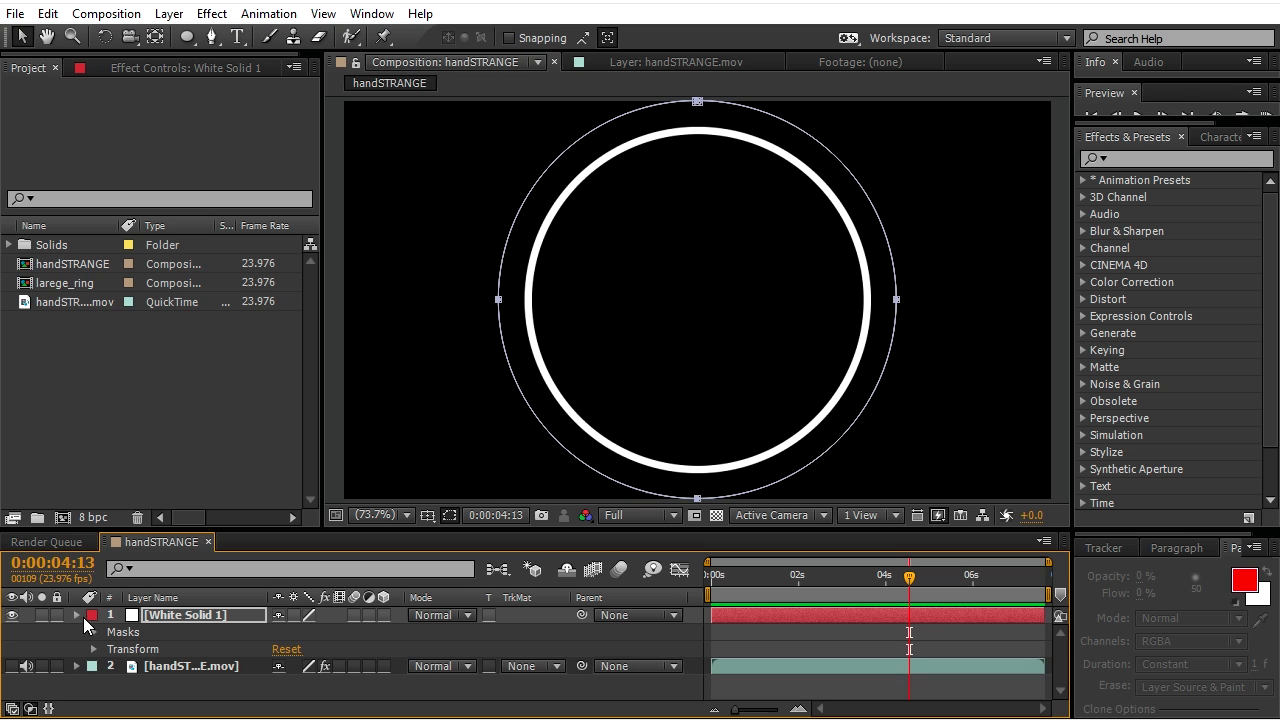
left_click(77, 616)
left_click(161, 616)
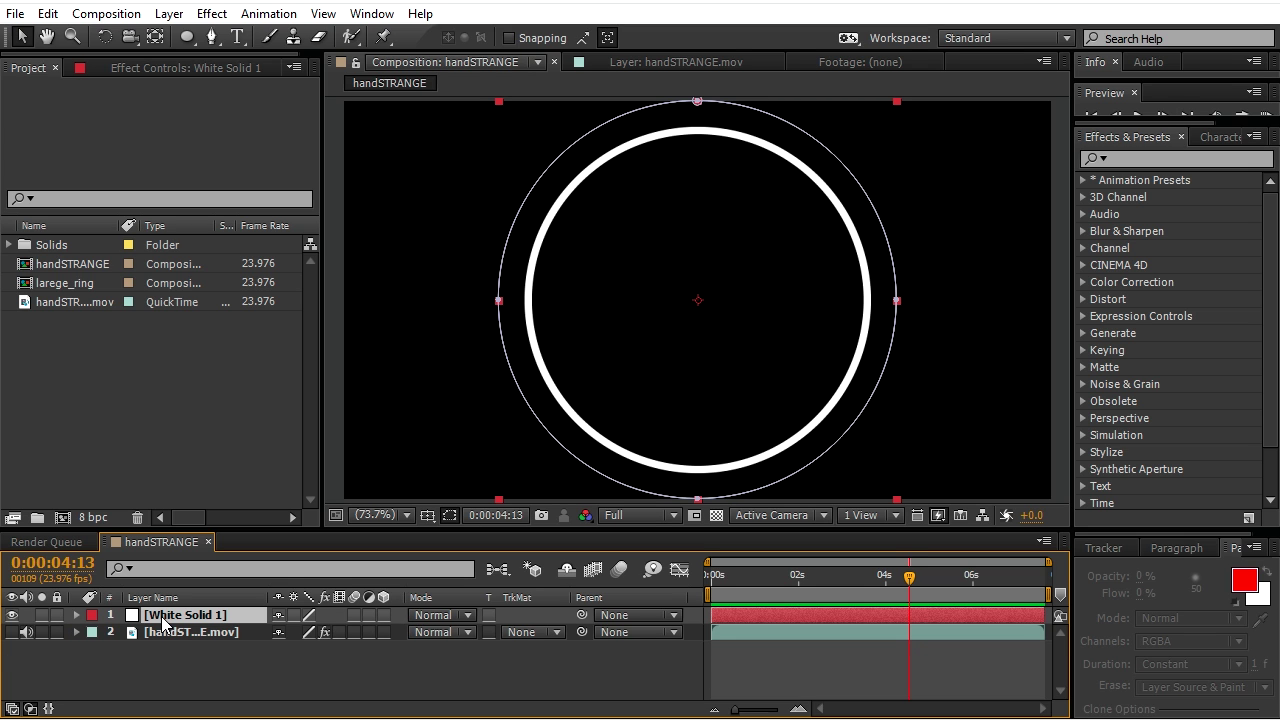
key("ctrl+d")
right_click(162, 618)
left_click(212, 603)
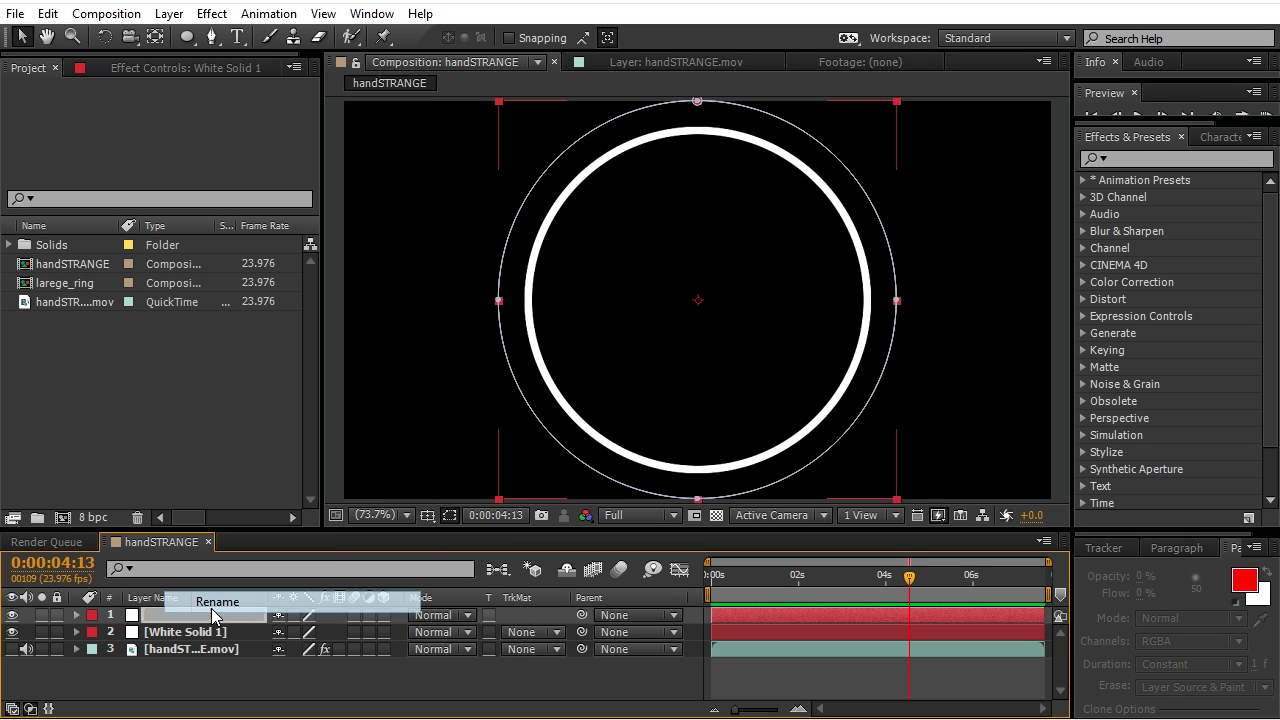
type("glo")
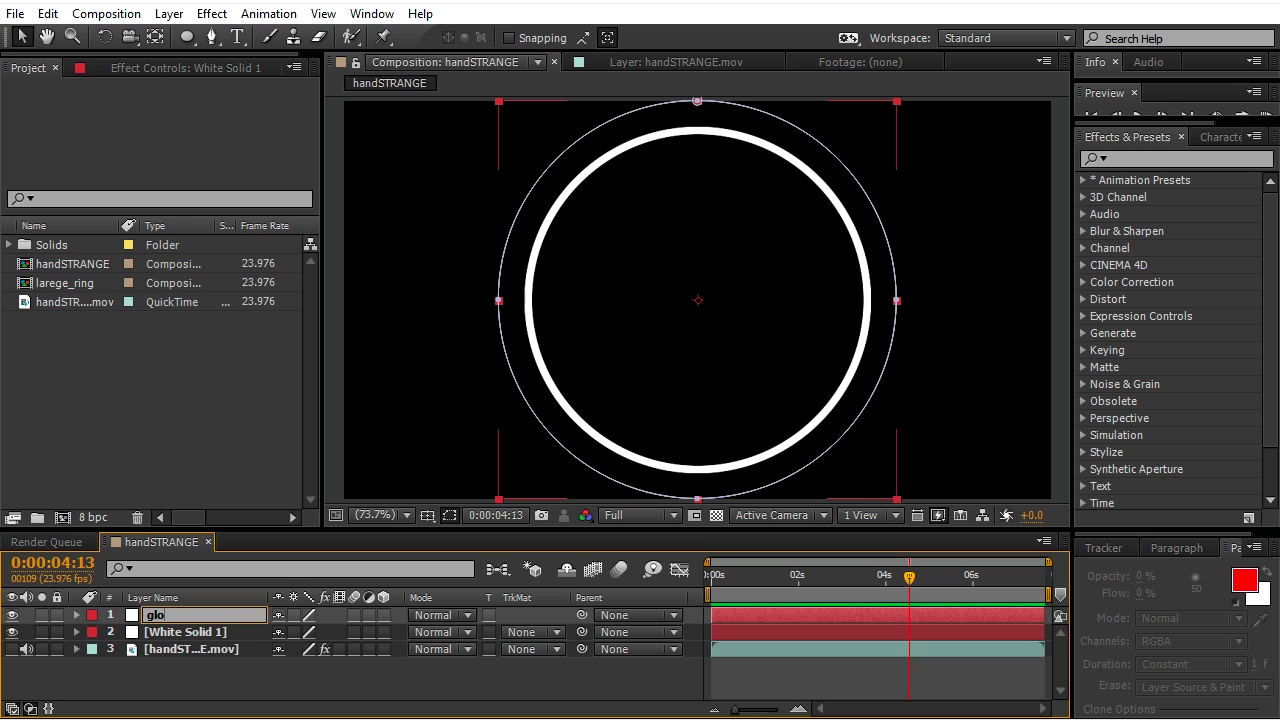
type("w")
key("Return")
Rename the original White Solid 1 layer to core.
left_click(146, 636)
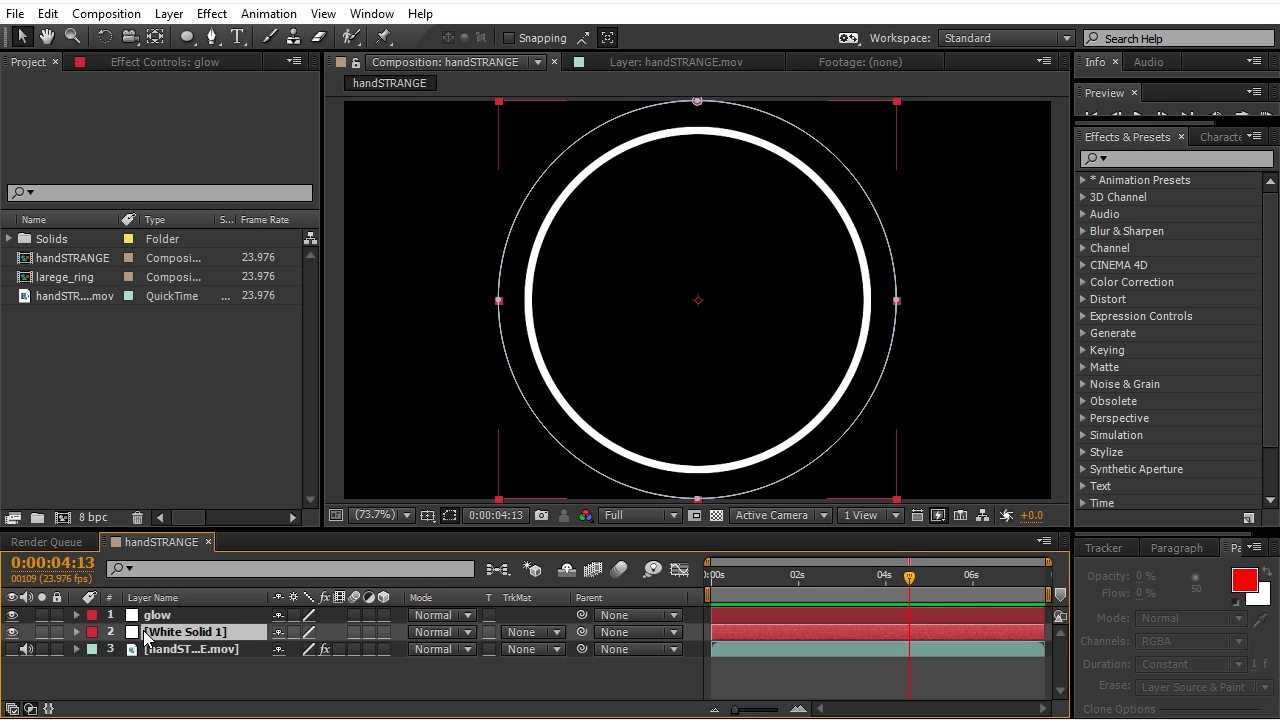
right_click(146, 637)
left_click(190, 692)
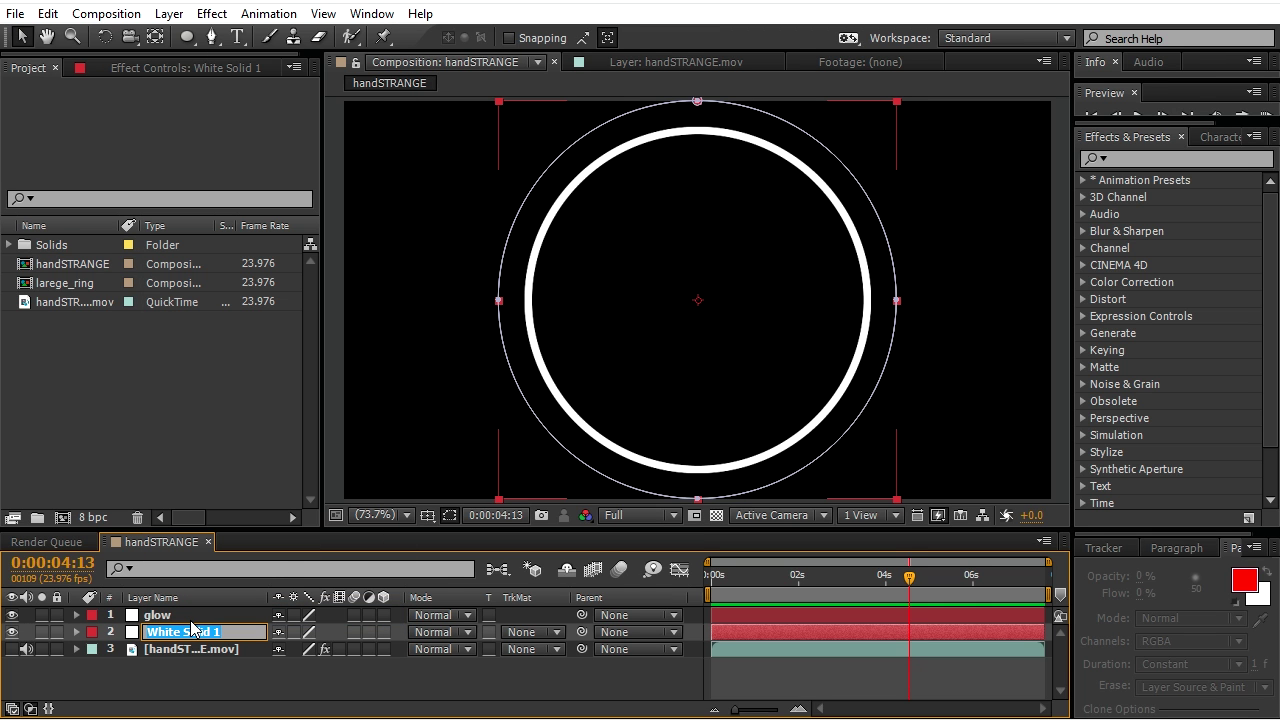
type("core")
key("Return")
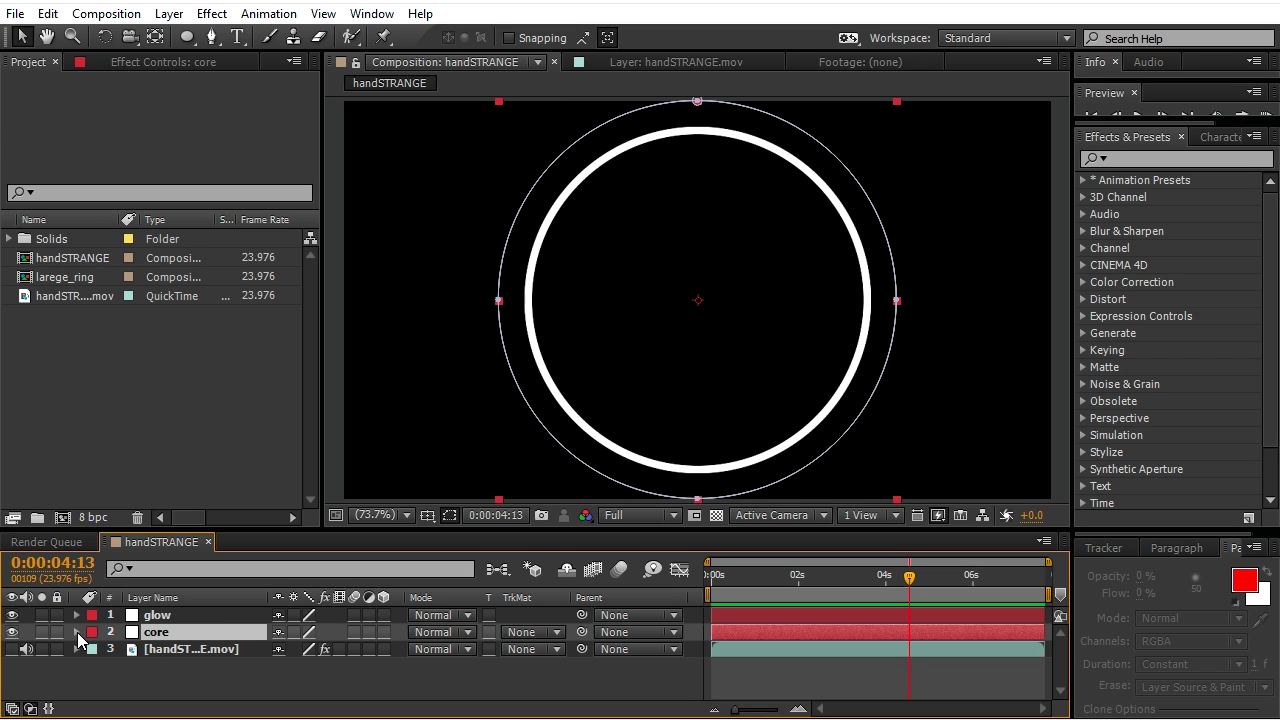
Change the glow solid's colour to neutral grey in Solid Settings.
left_click(158, 616)
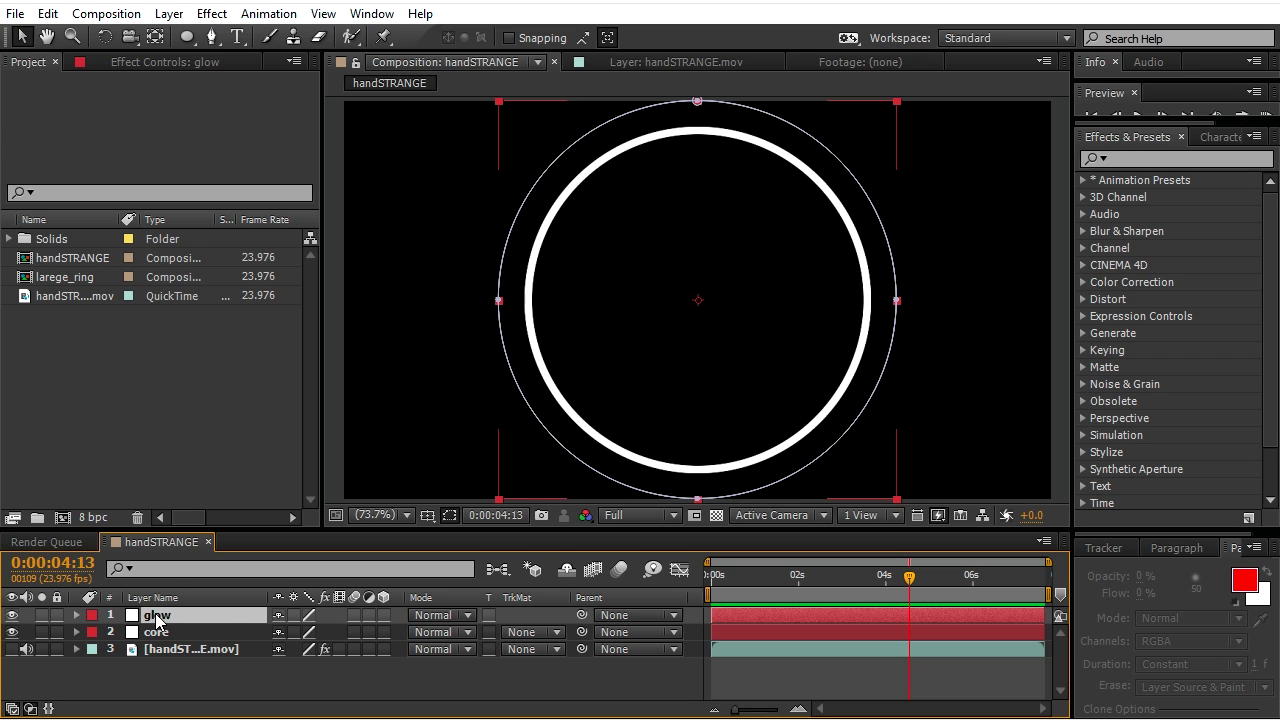
left_click(170, 14)
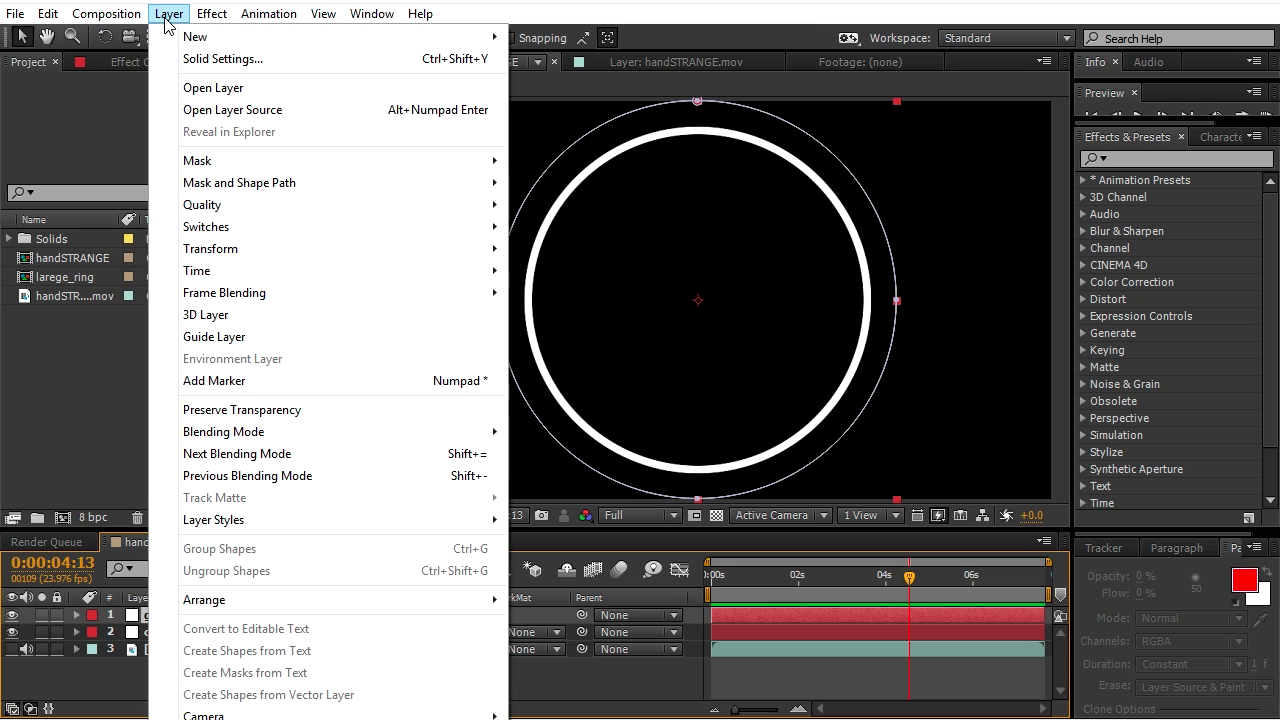
left_click(211, 66)
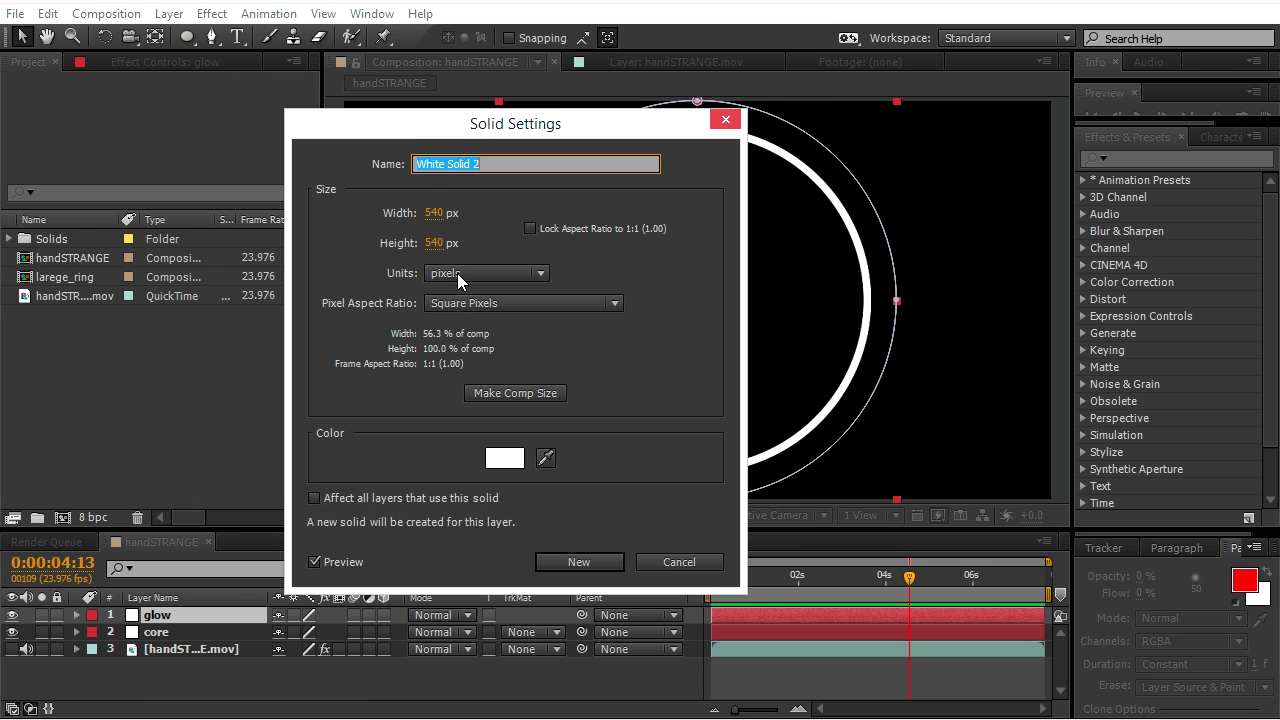
left_click(505, 457)
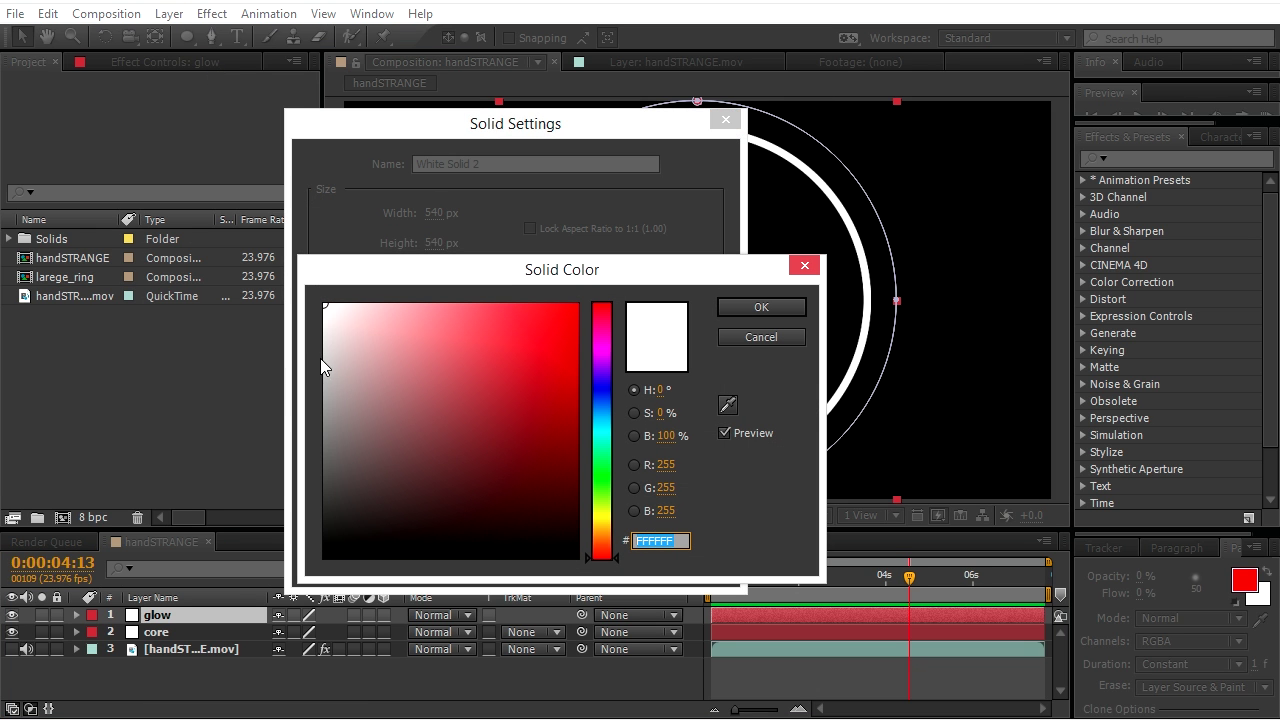
left_click(330, 382)
mouse_move(319, 416)
left_mouse_down()
mouse_move(318, 402)
mouse_move(325, 432)
left_mouse_up()
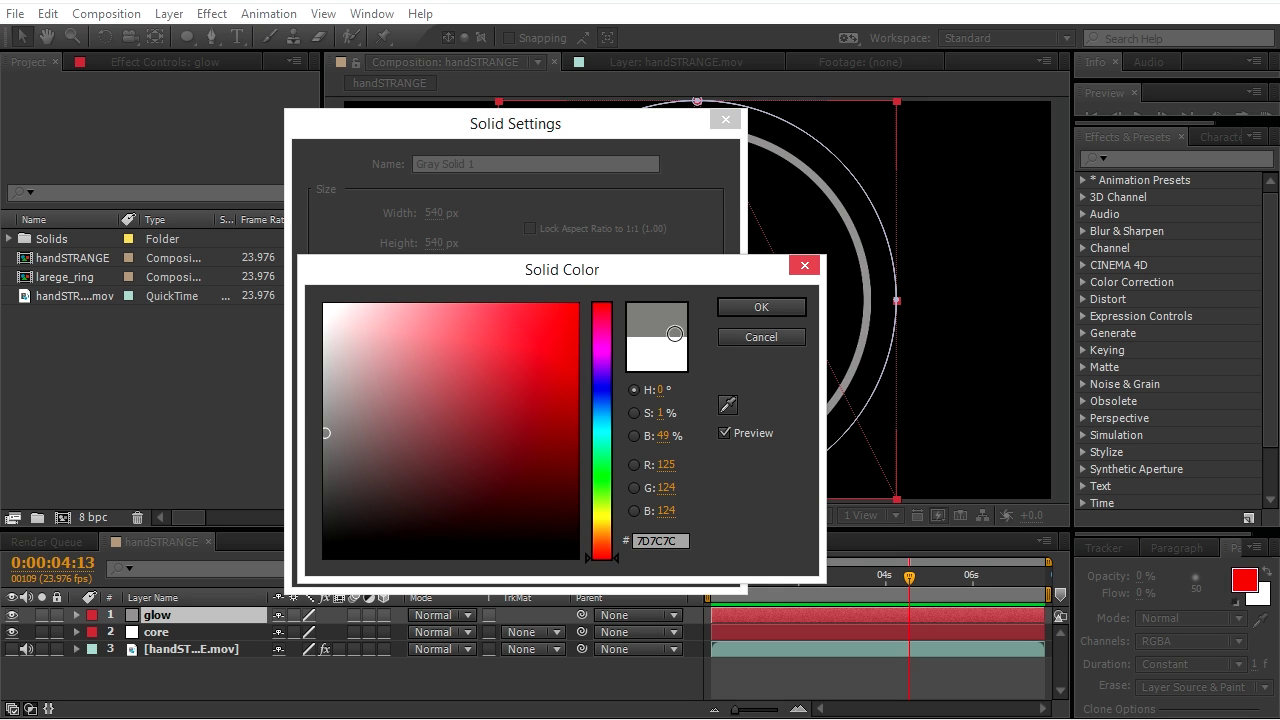
left_click(761, 308)
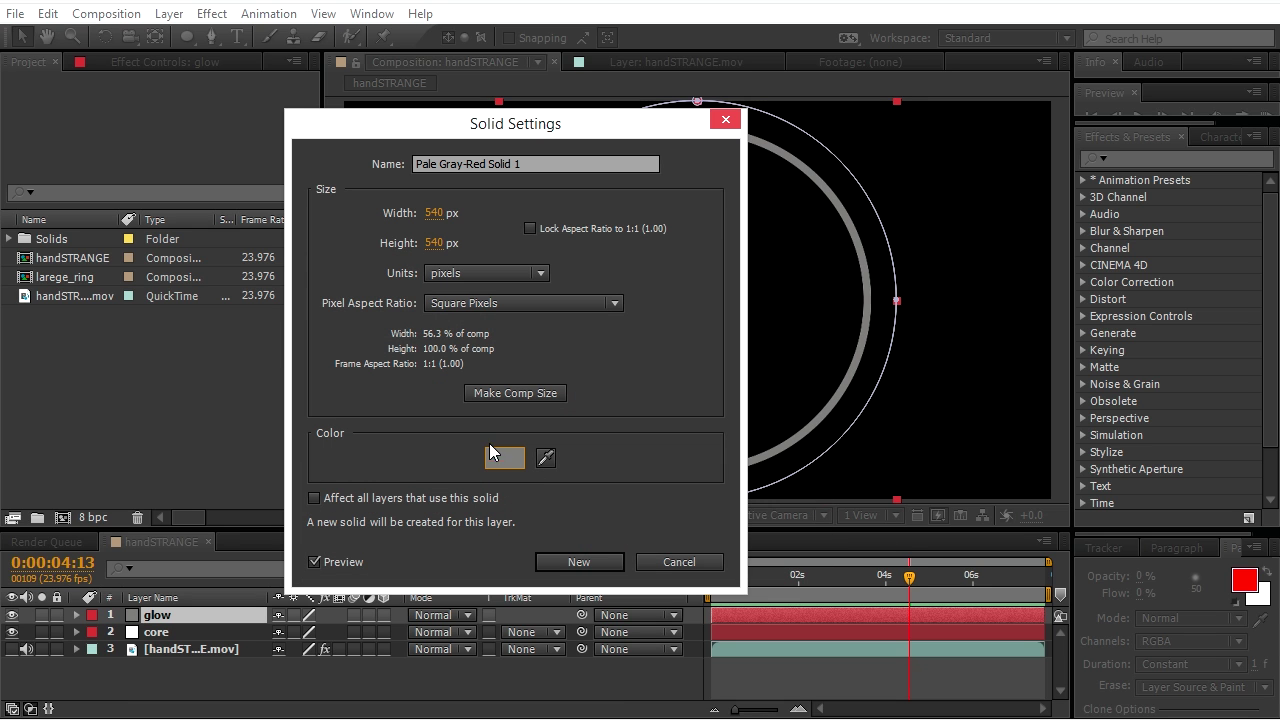
left_click(569, 562)
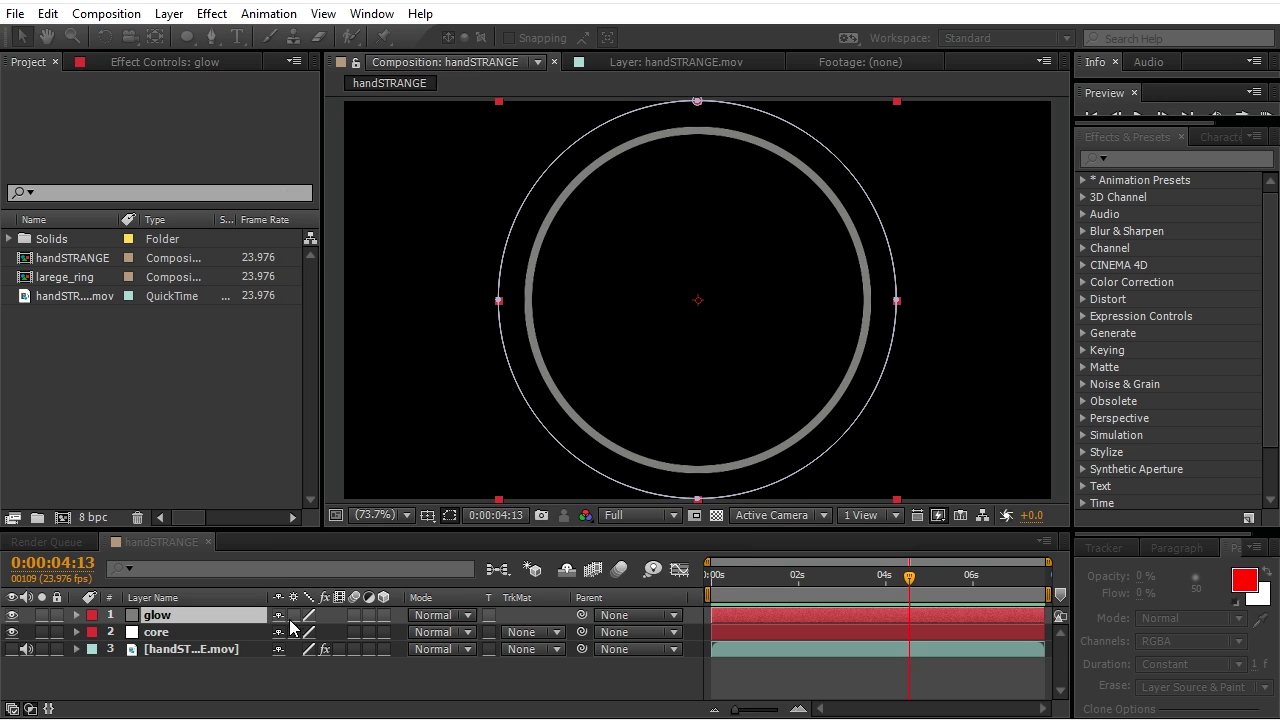
Move the core layer above the glow layer.
left_click(157, 638)
left_click(158, 617, "shift")
left_click(158, 616, "ctrl")
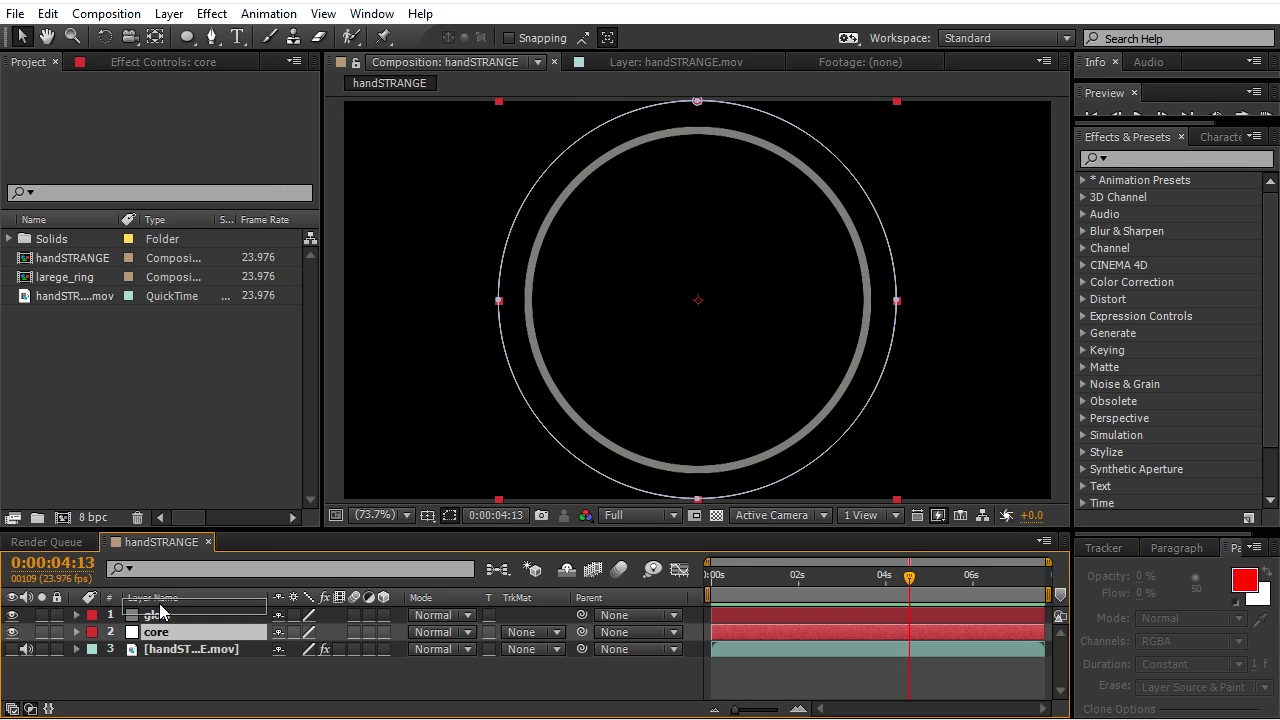
left_click_drag(160, 612, 156, 608)
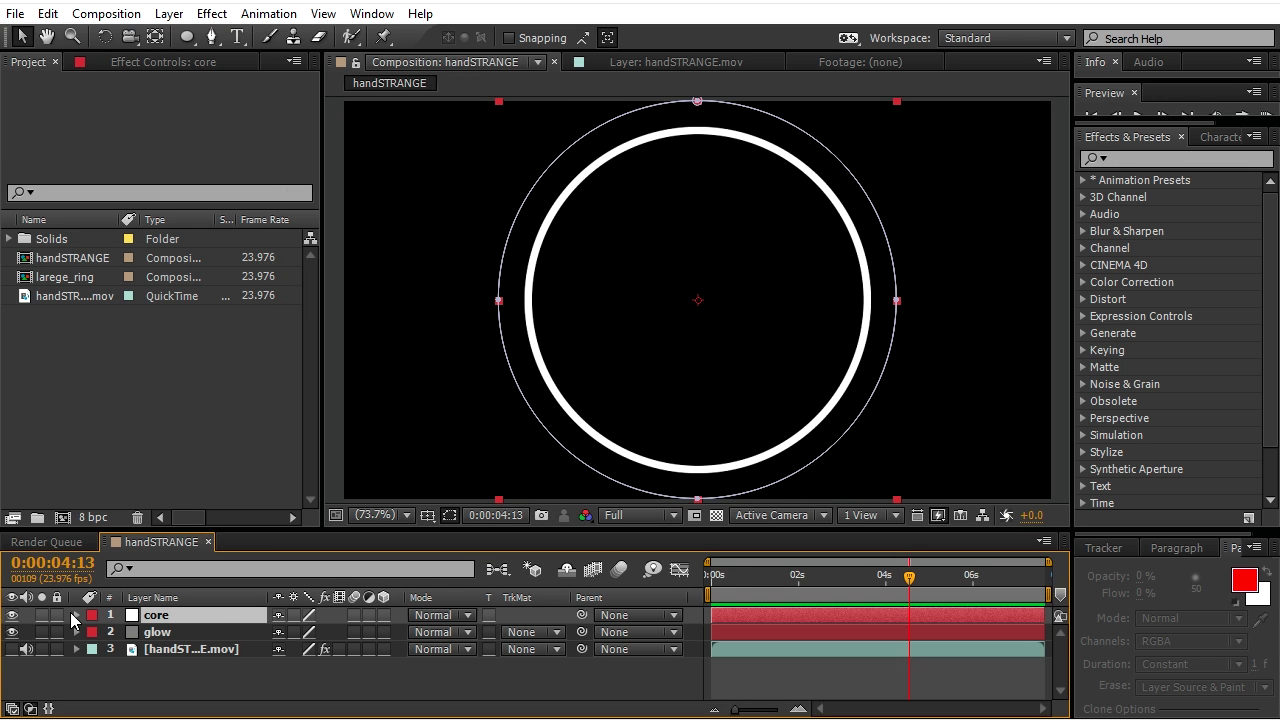
Set core's Mask 1 Expansion to -38 pixels.
left_click(76, 615)
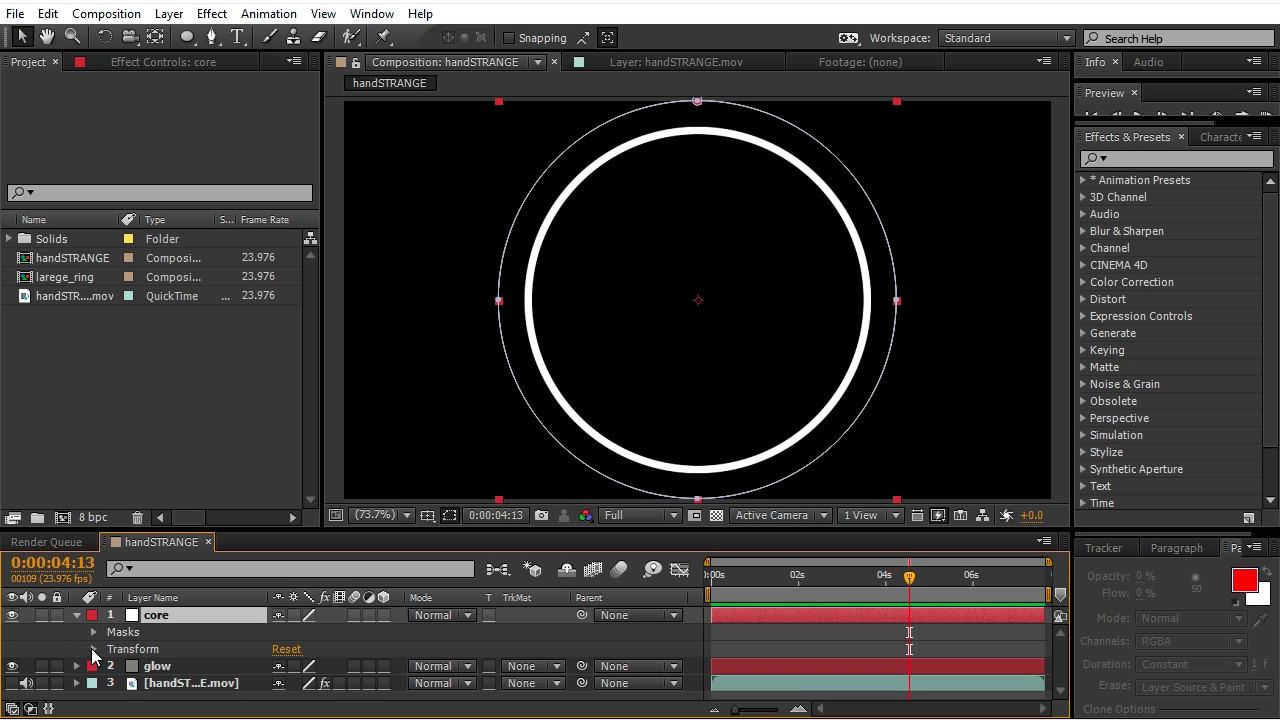
left_click(94, 632)
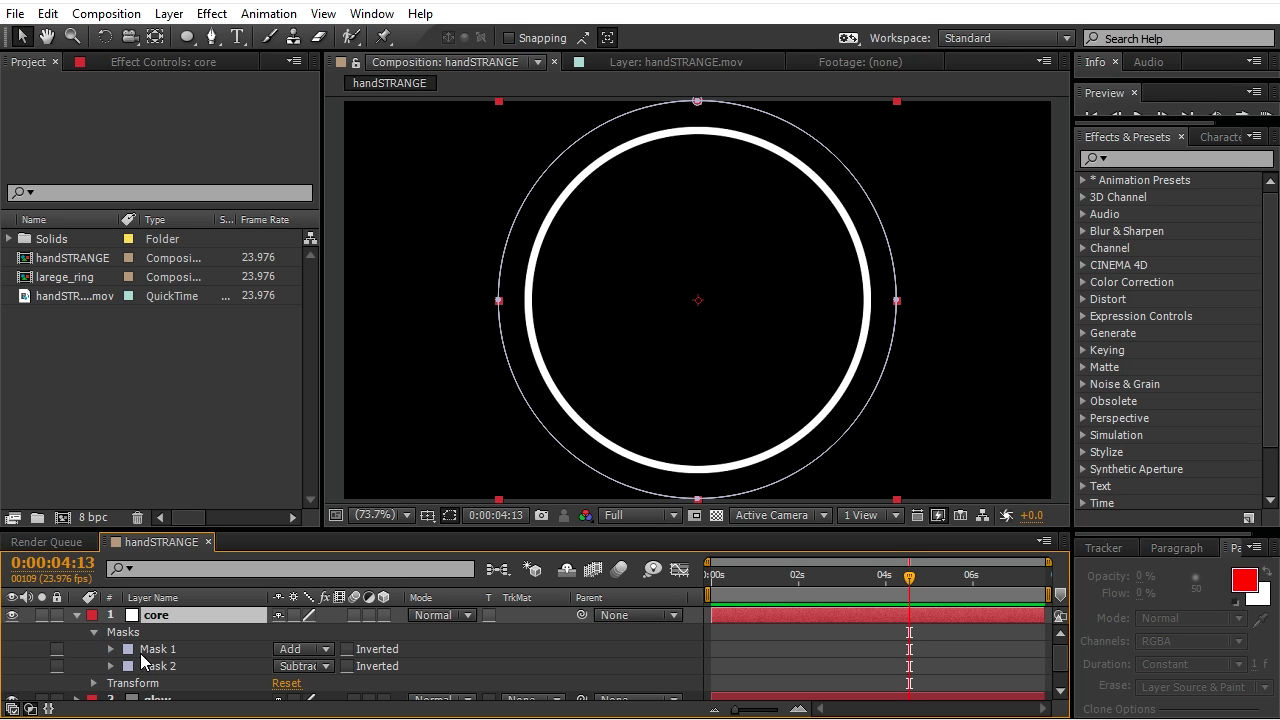
left_click(111, 649)
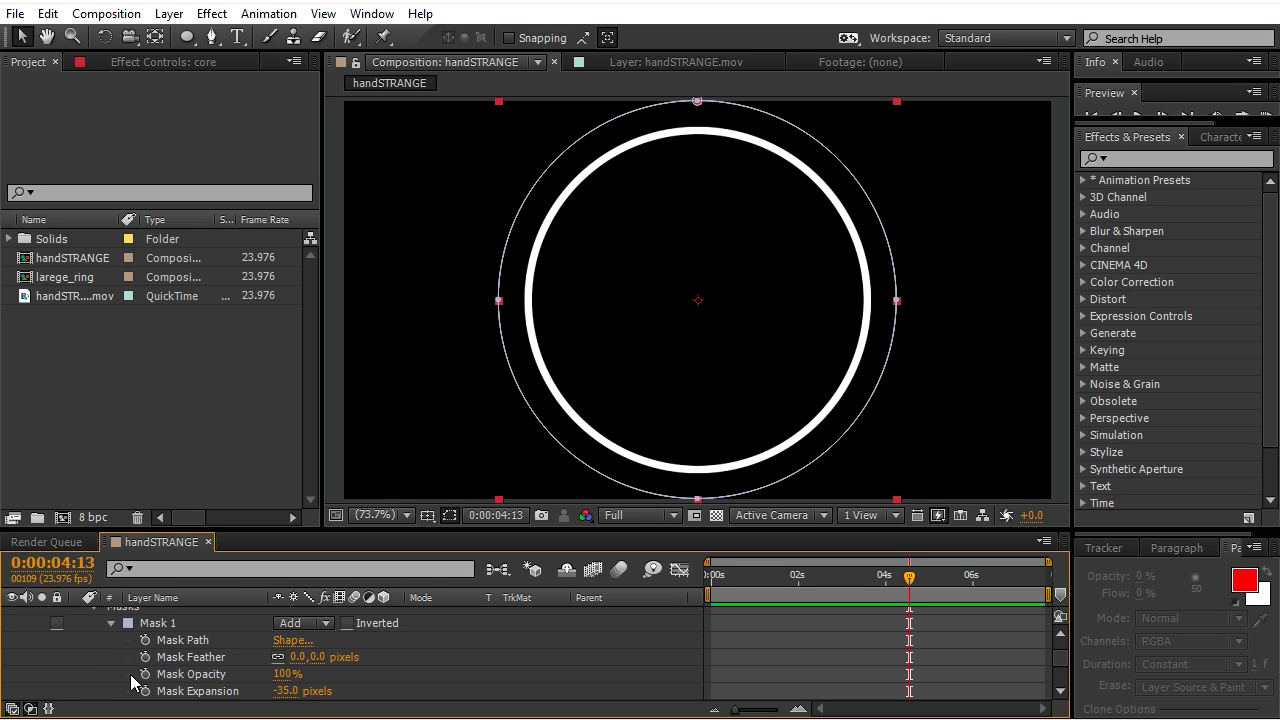
left_click(287, 691)
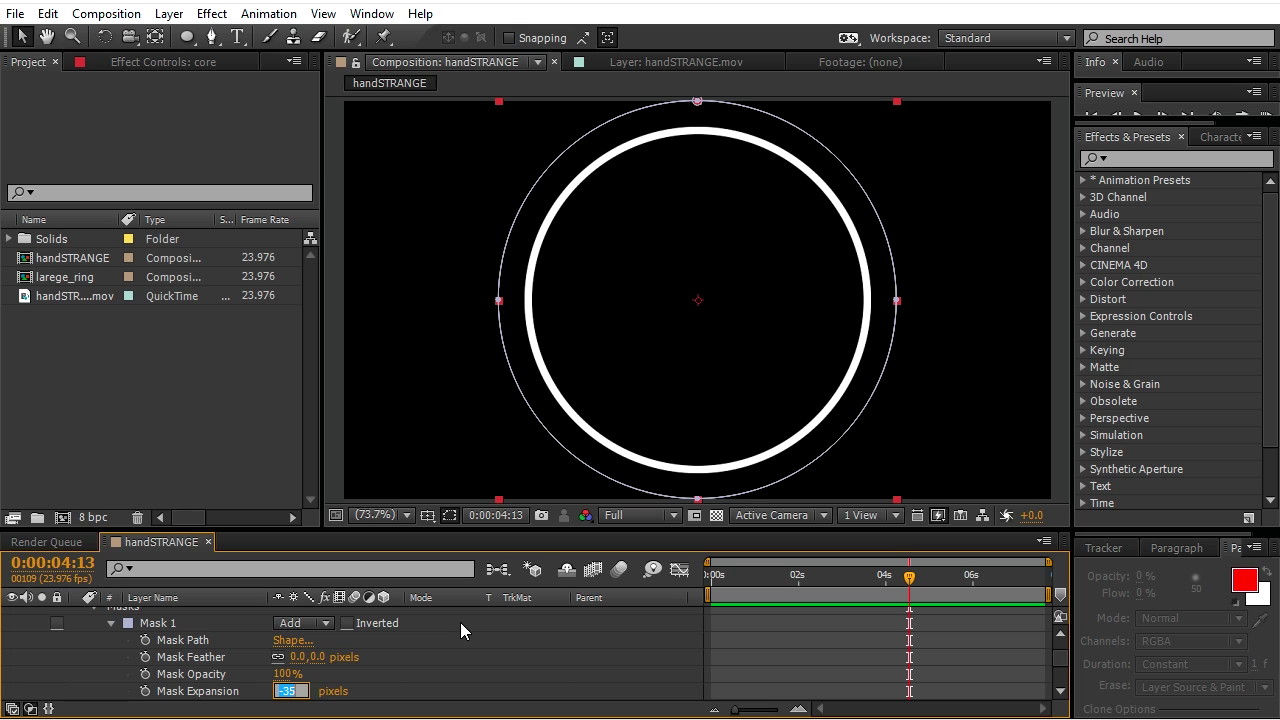
type("-")
key("Return")
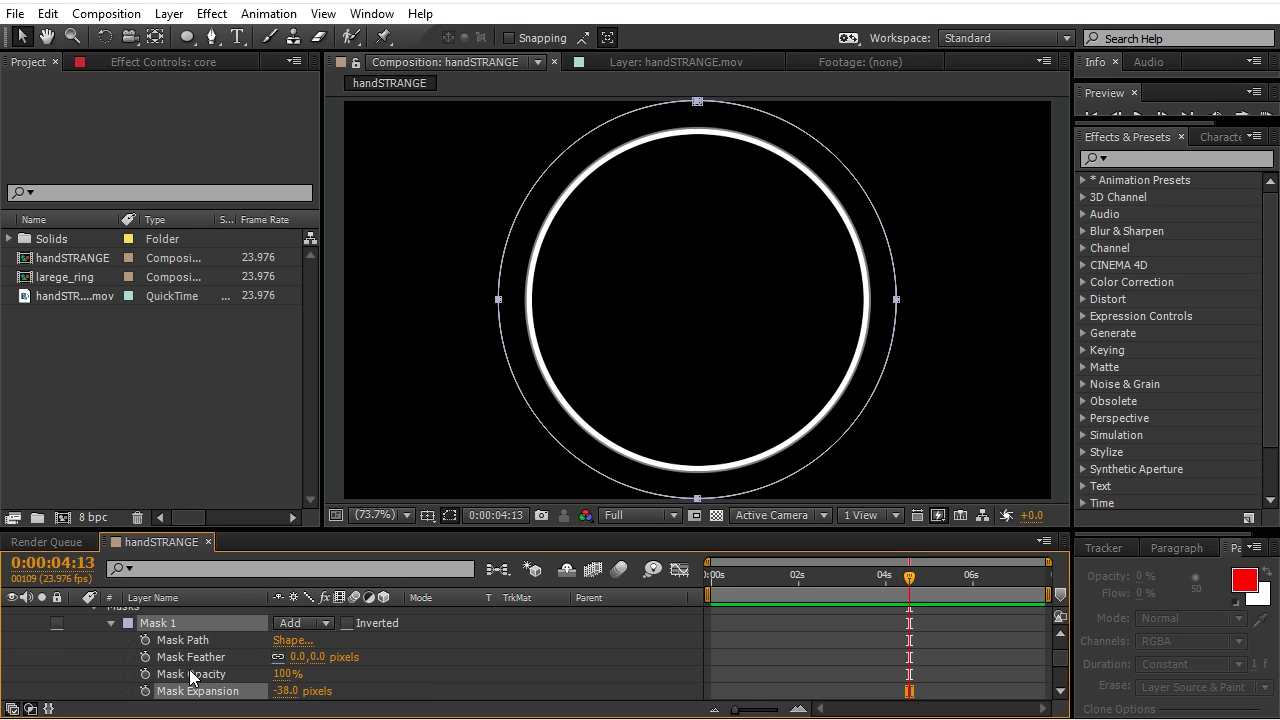
Set core's Mask 2 Expansion to -42 pixels.
left_click(107, 626)
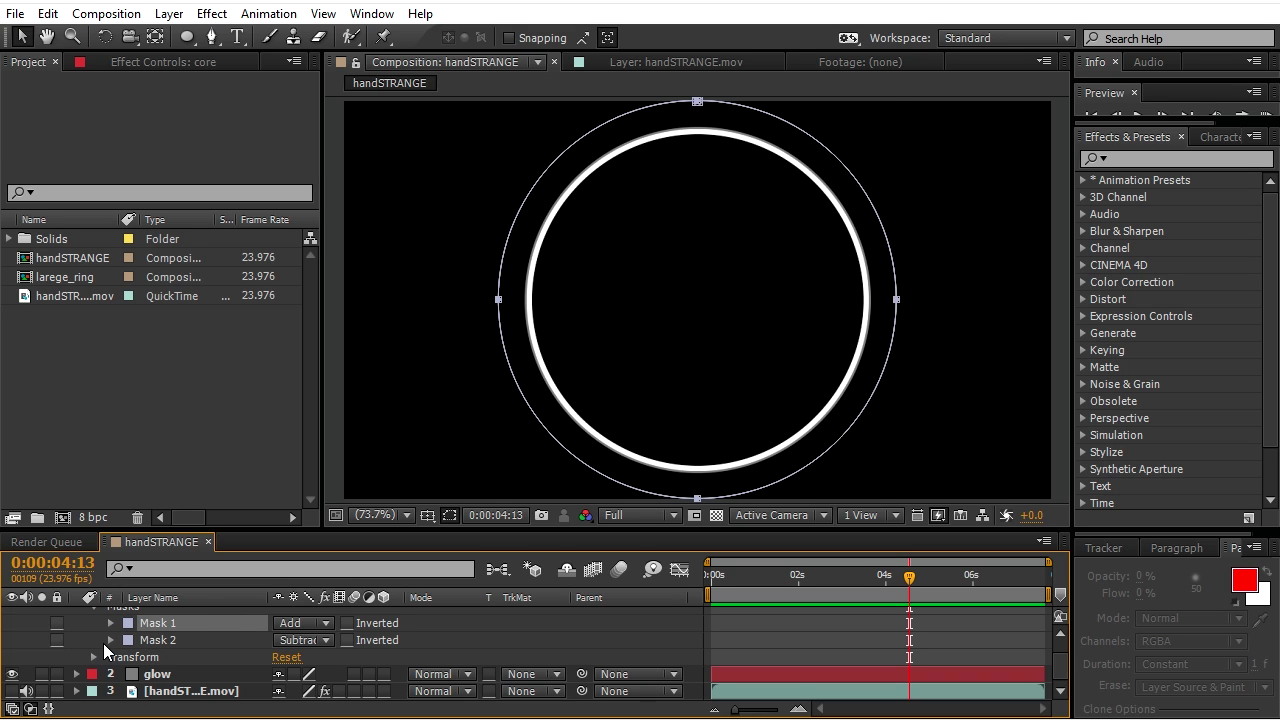
left_click(103, 643)
left_click(108, 642)
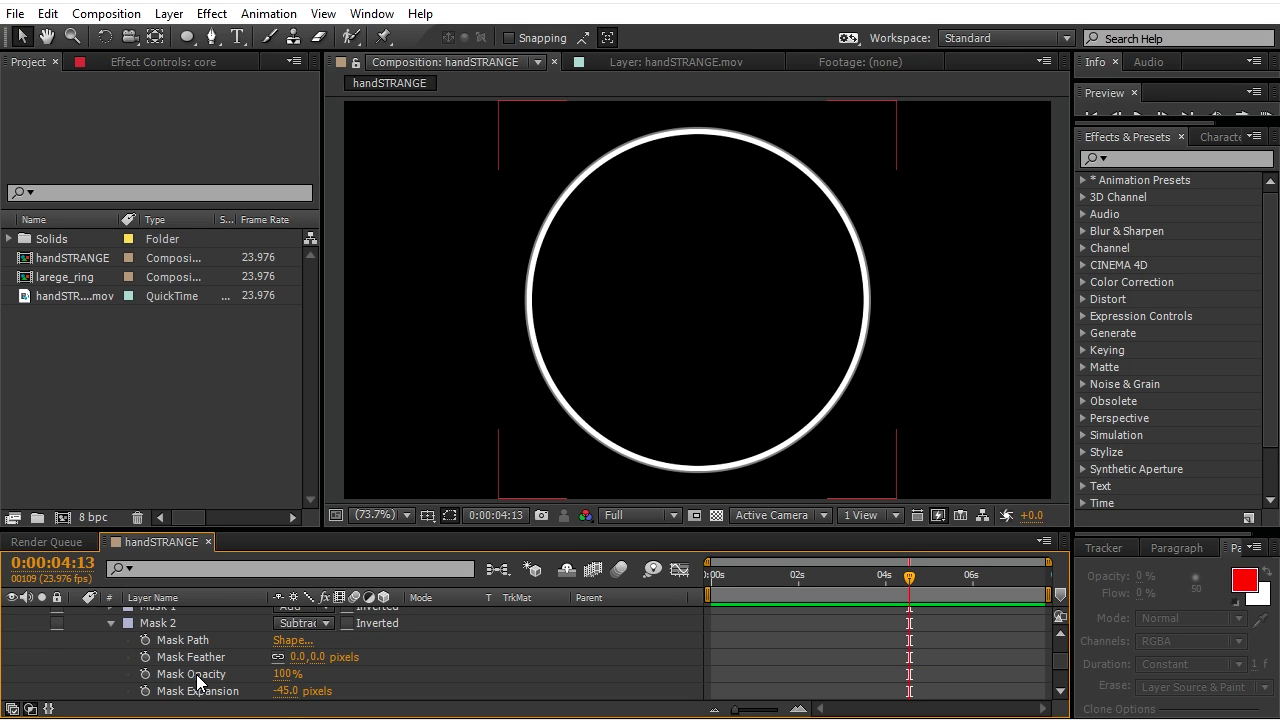
left_click(285, 691)
type("-42")
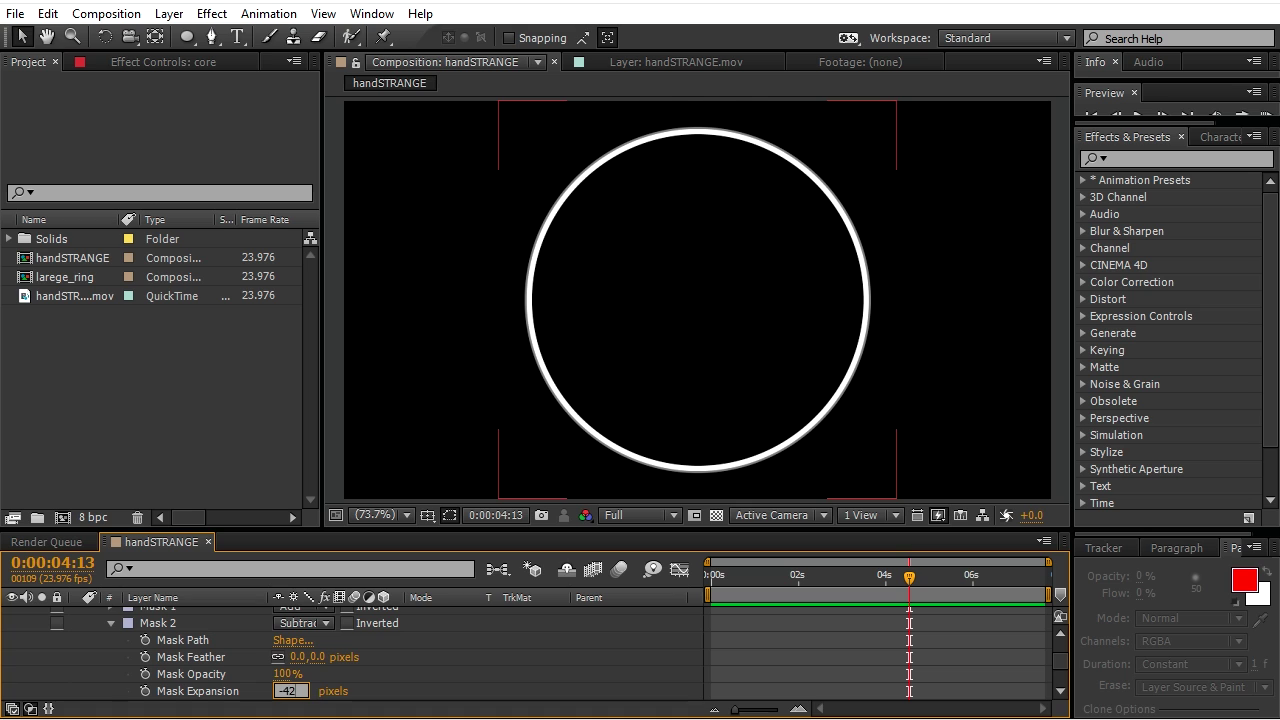
key("Return")
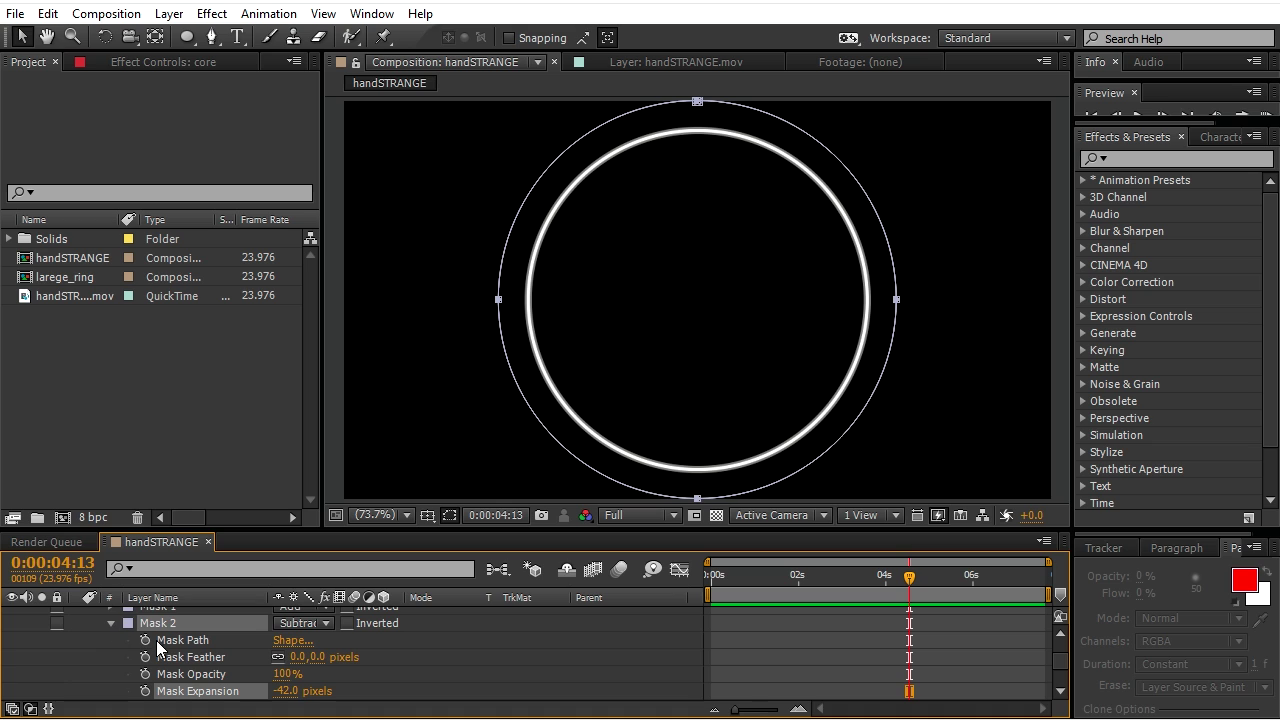
Give both of the core layer's masks a 2-pixel feather.
left_click(298, 658)
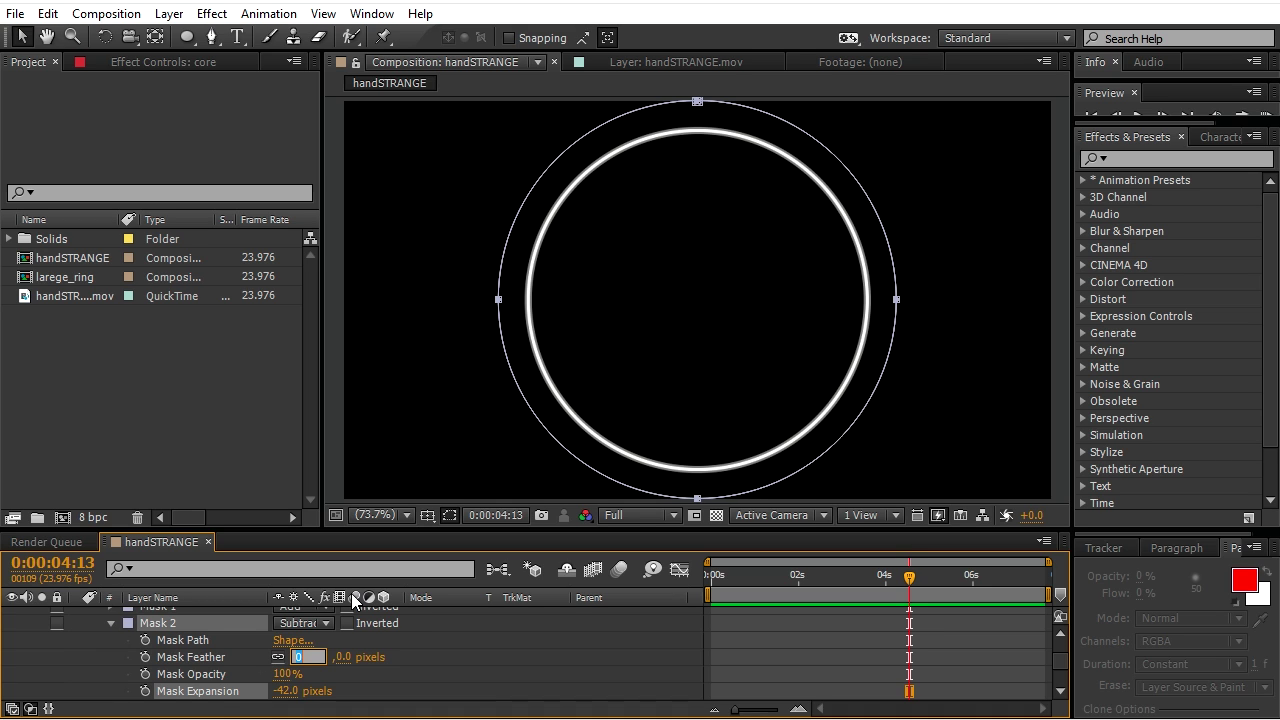
type("2")
key("Return")
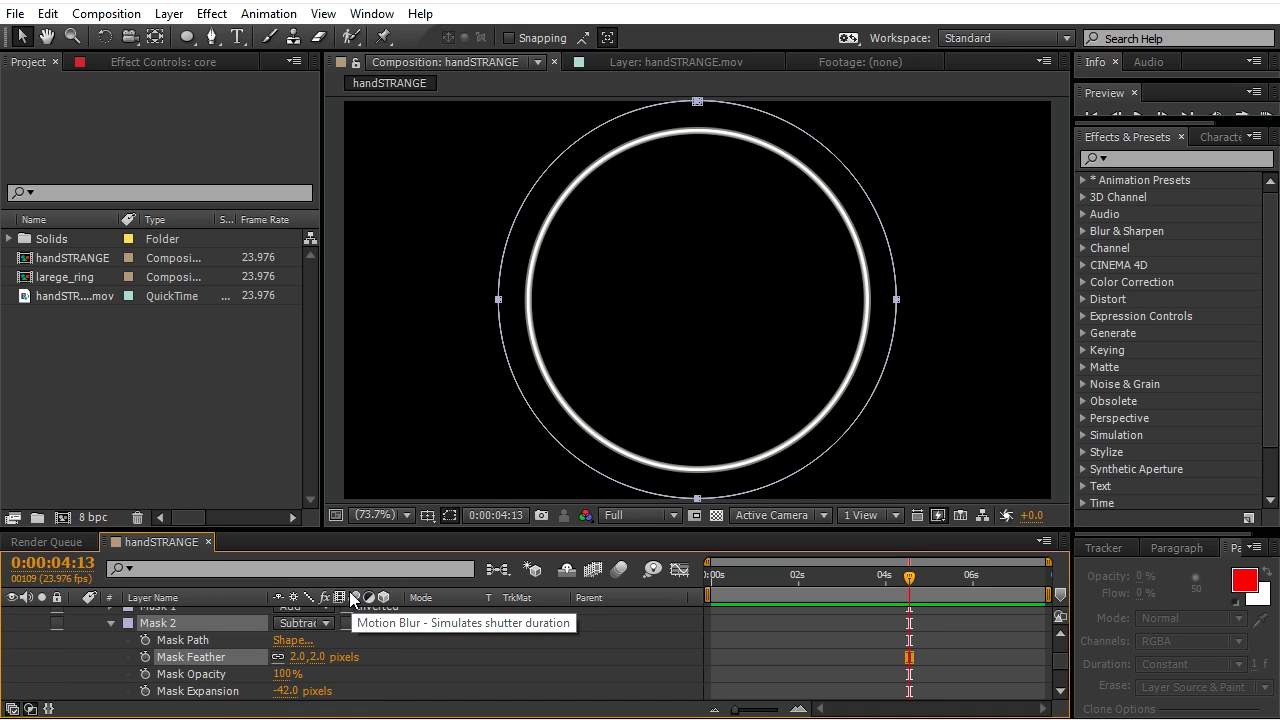
left_click(110, 623)
left_click(110, 623)
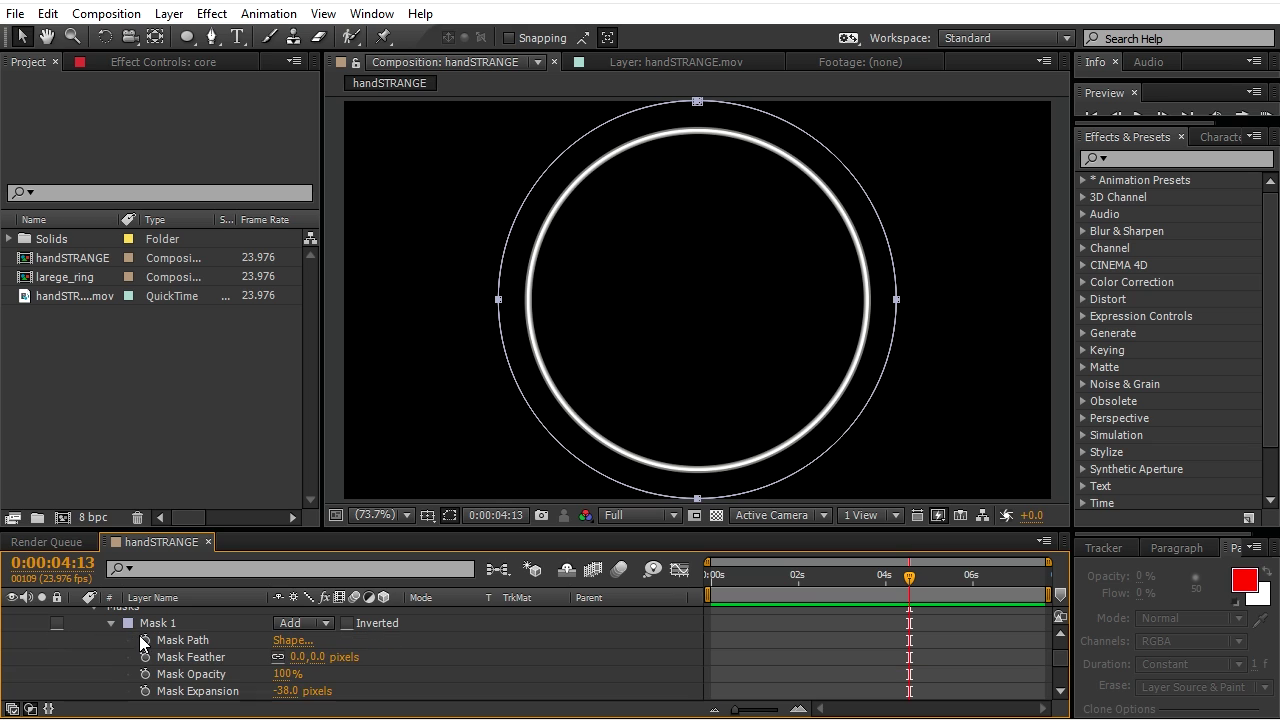
left_click(295, 658)
type("2")
key("Return")
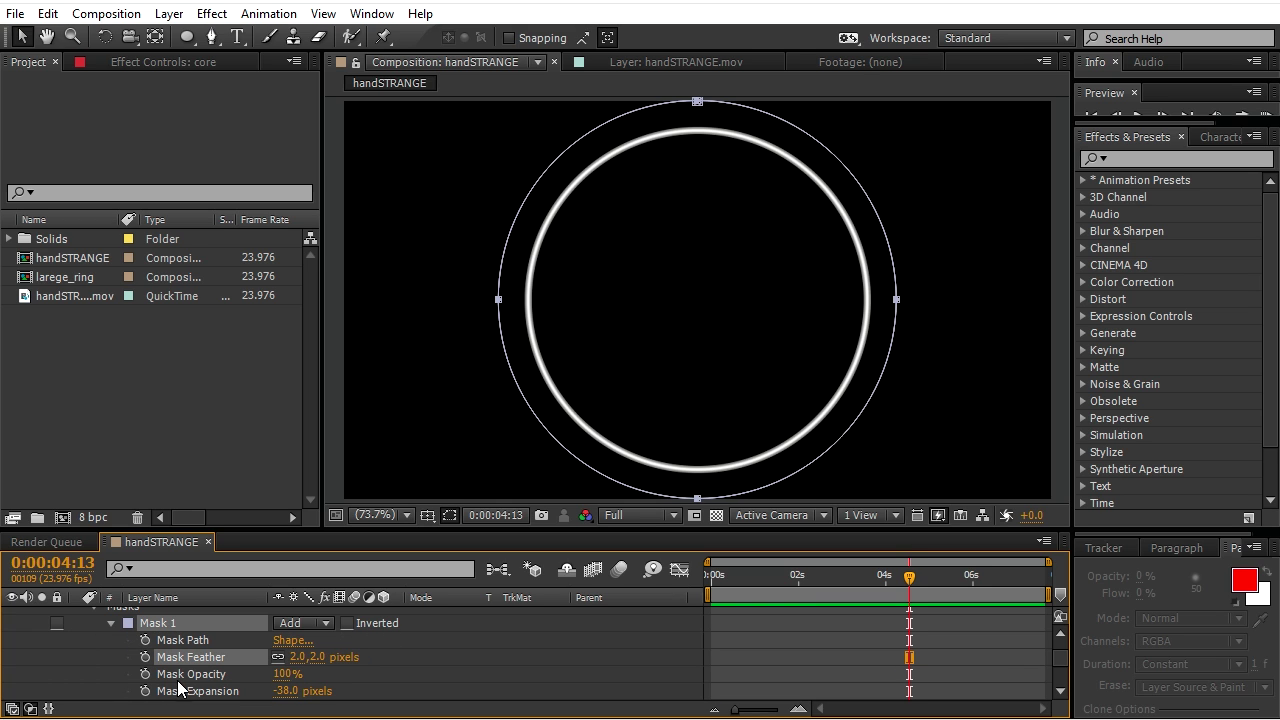
left_click(111, 624)
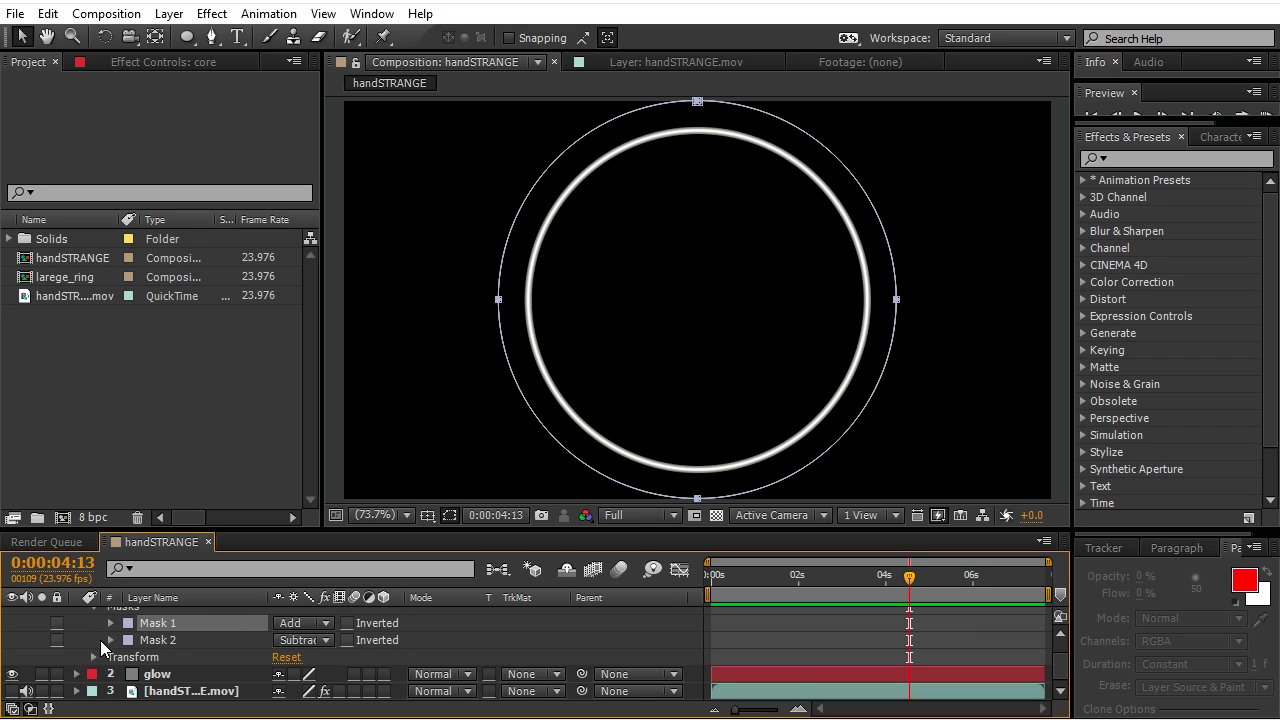
Collapse core and feather the glow layer's Mask 1 by 5 pixels.
scroll(93, 622, "up", 1)
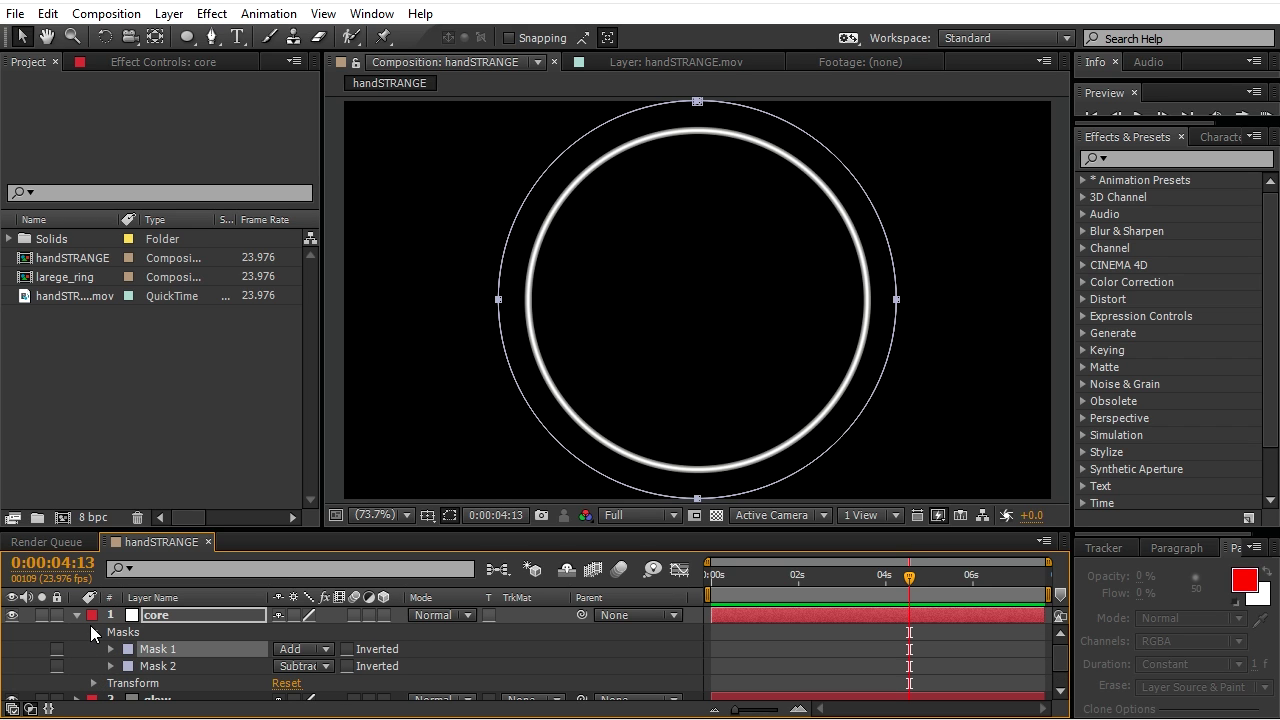
left_click(78, 614)
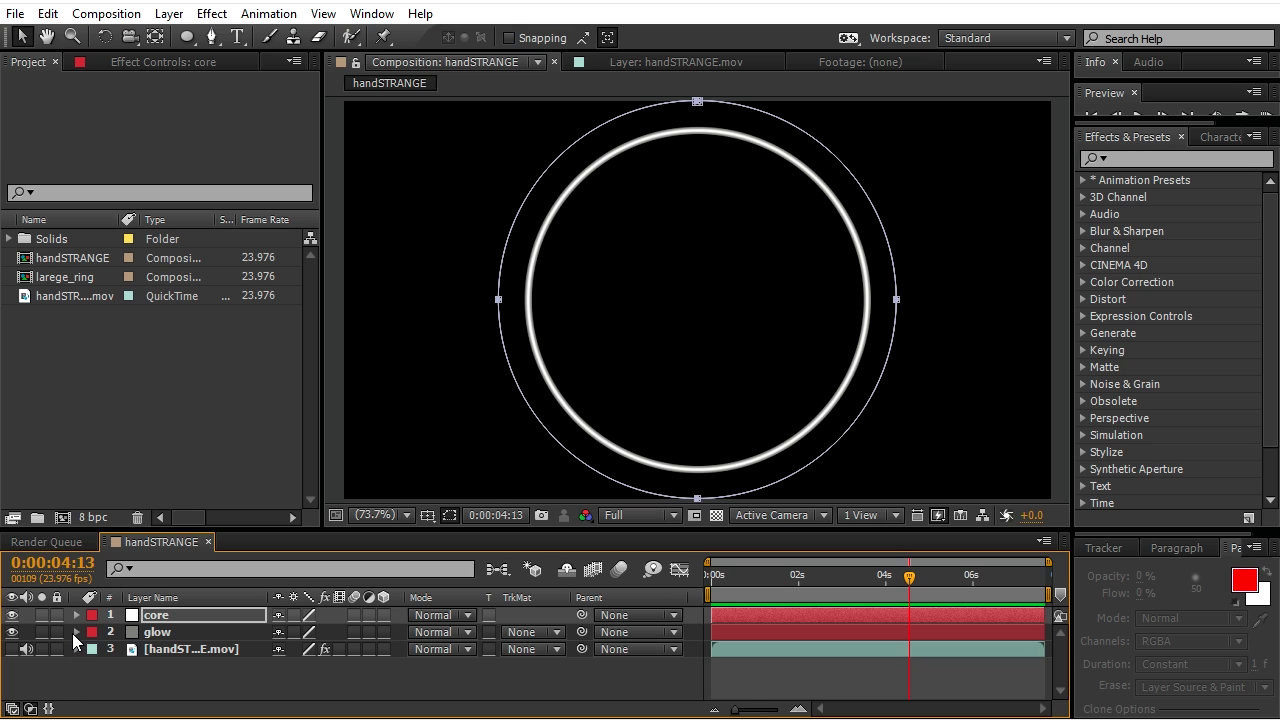
left_click(76, 632)
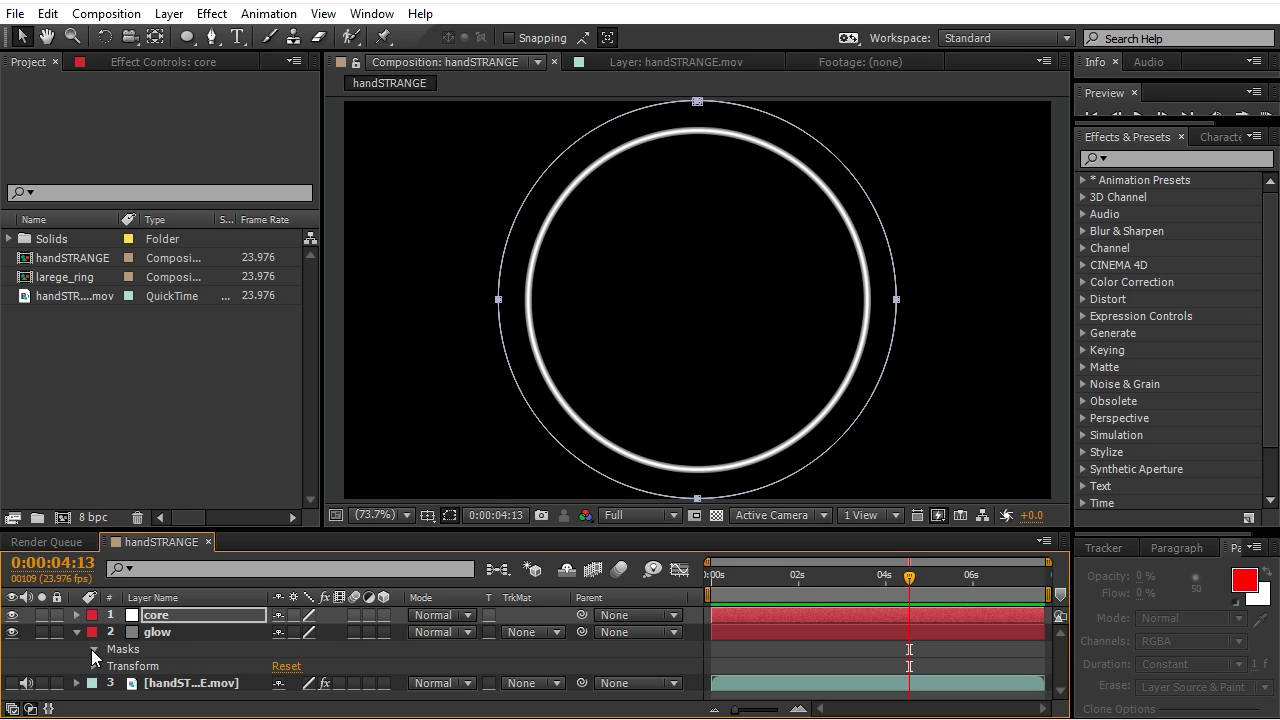
left_click(92, 649)
left_click(111, 666)
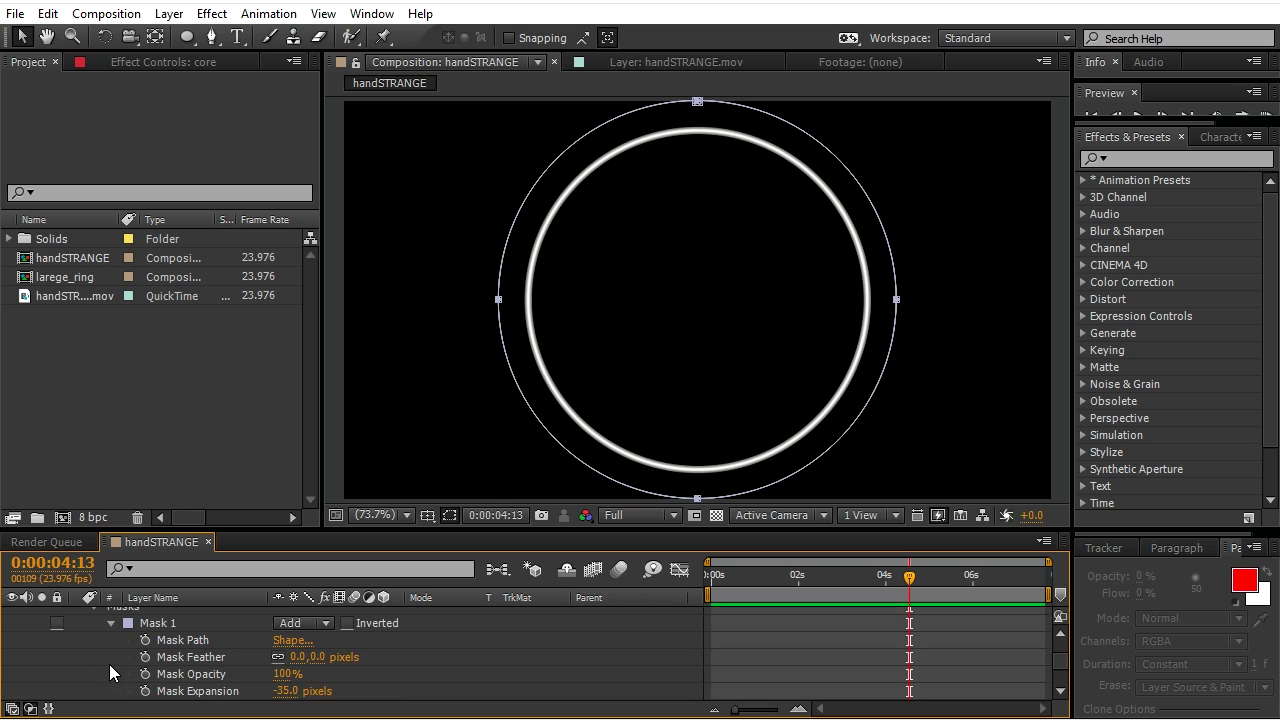
left_click_drag(300, 660, 308, 631)
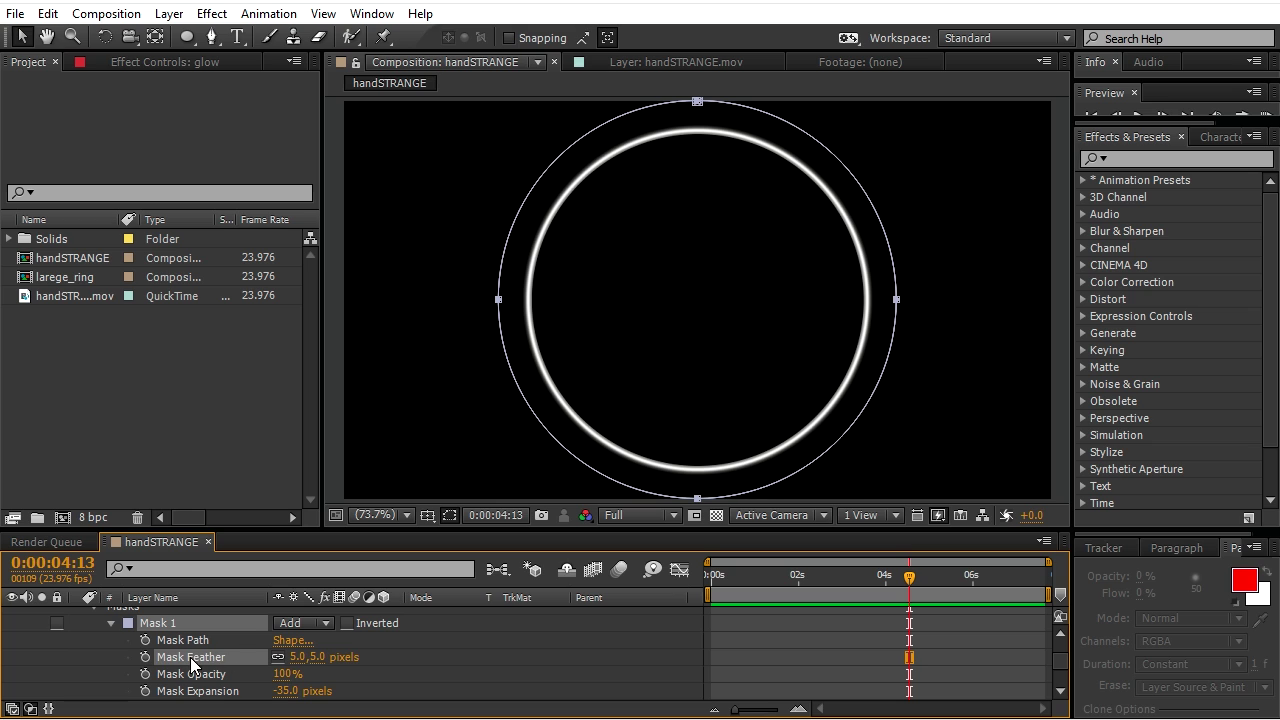
left_click(109, 623)
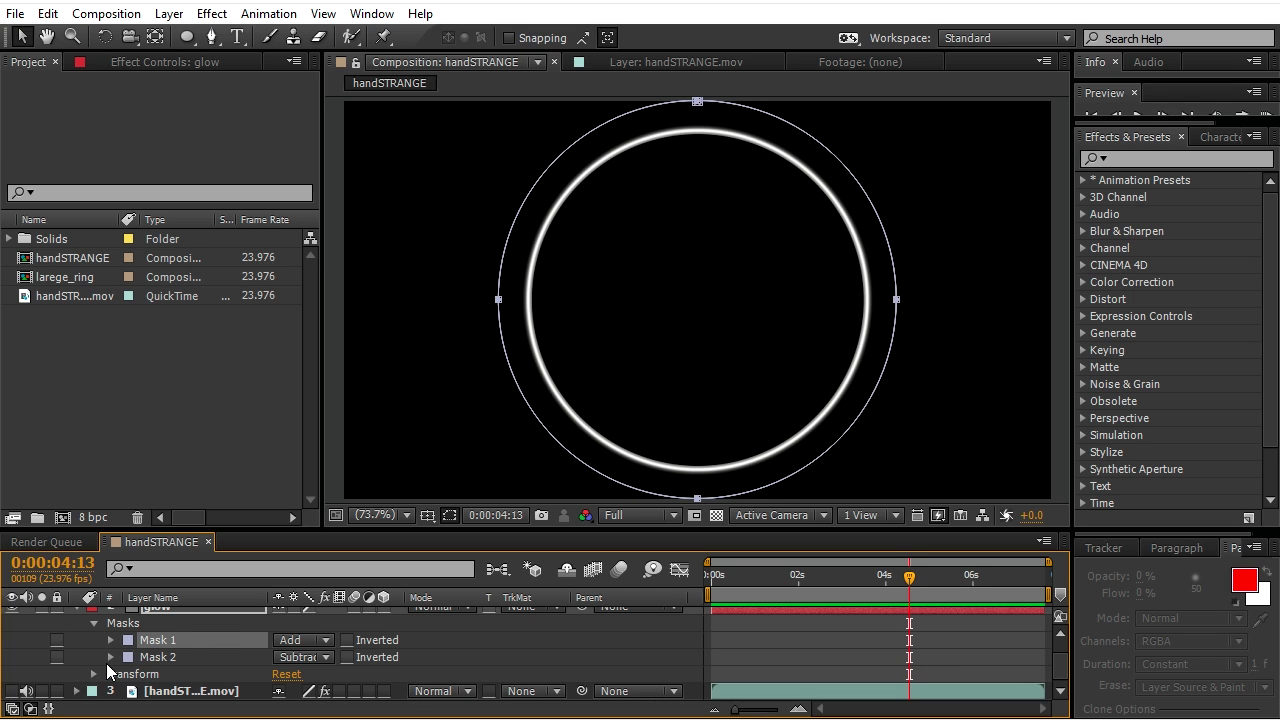
Feather glow's Mask 2 by 5 pixels and collapse the glow layer.
left_click(110, 657)
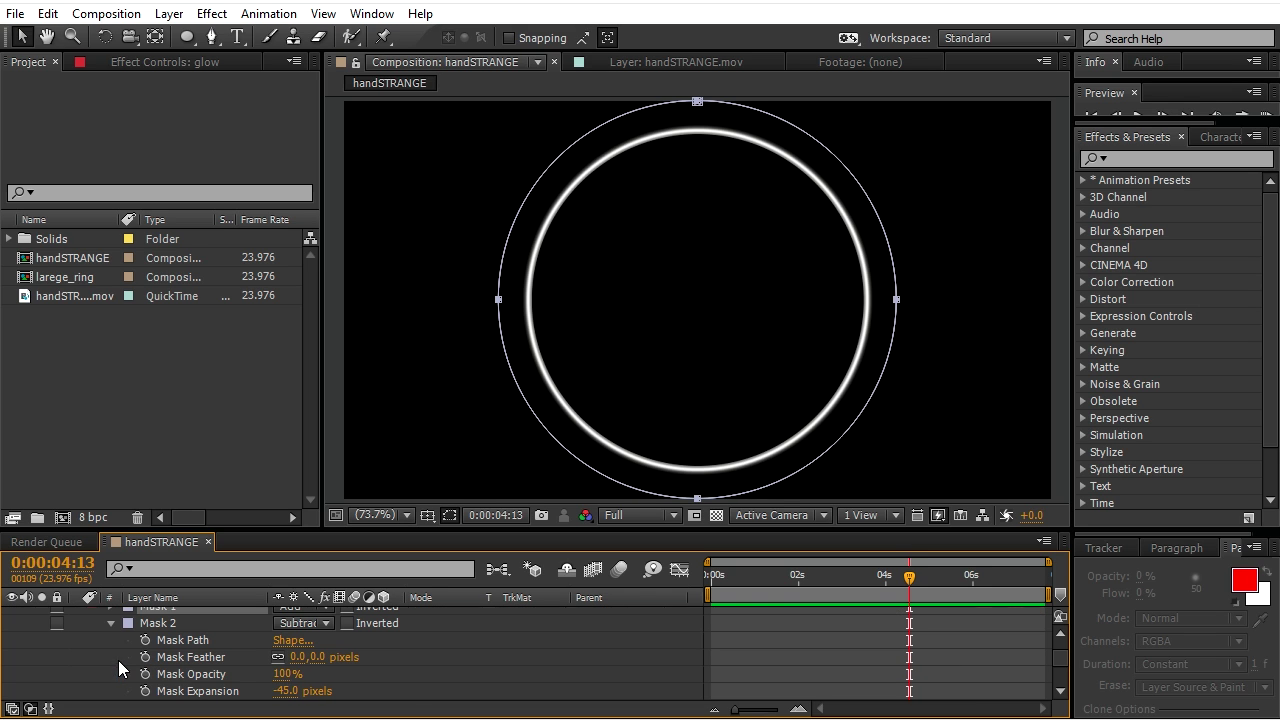
left_click(300, 657)
type("5")
key("Return")
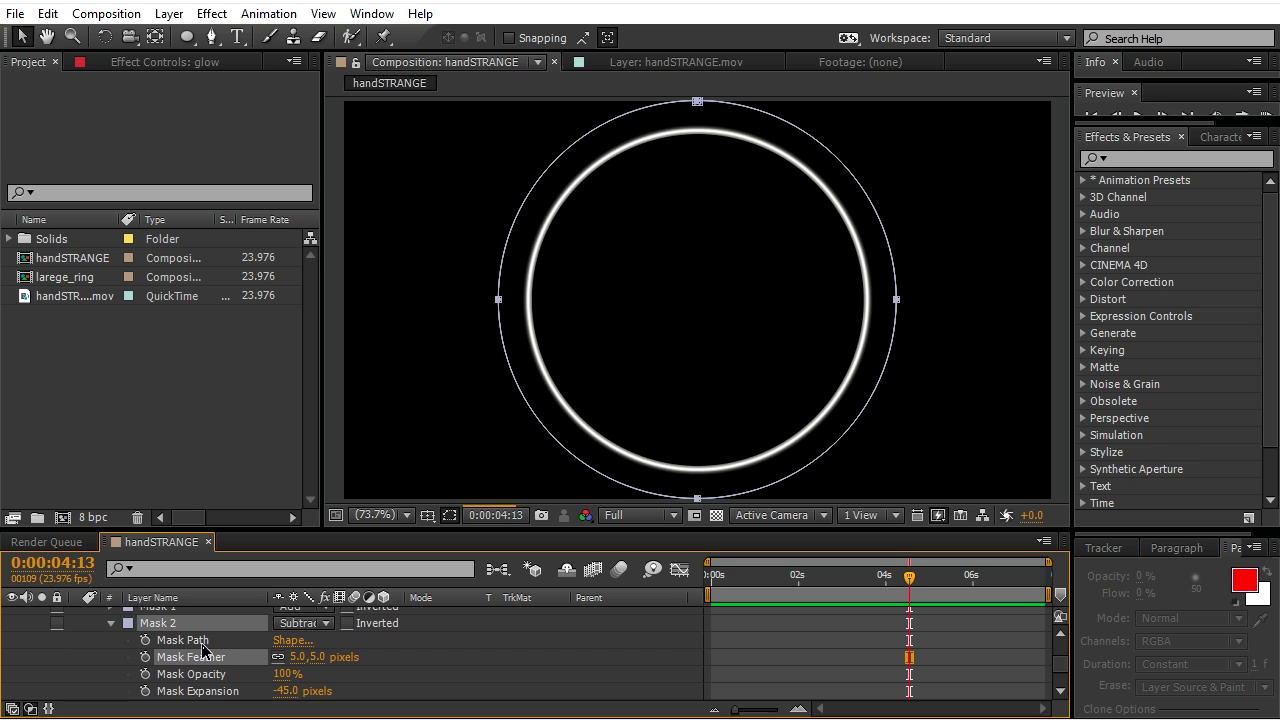
left_click(108, 624)
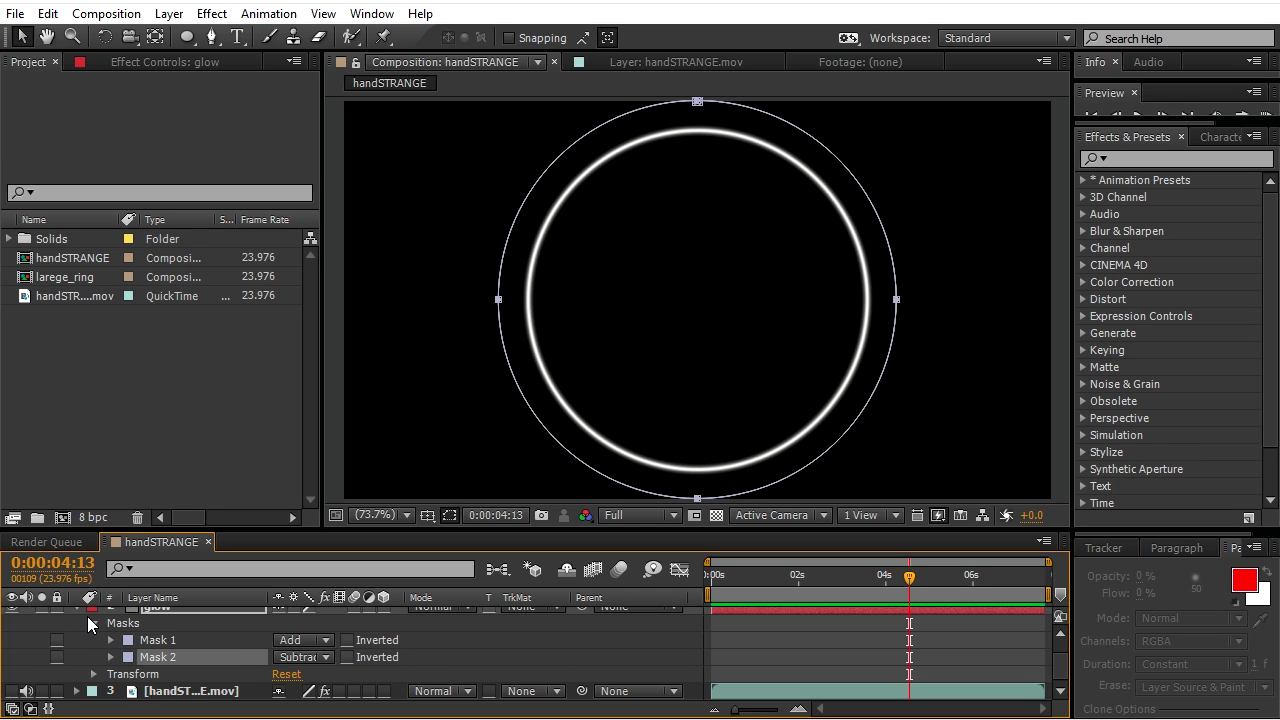
left_click(94, 623)
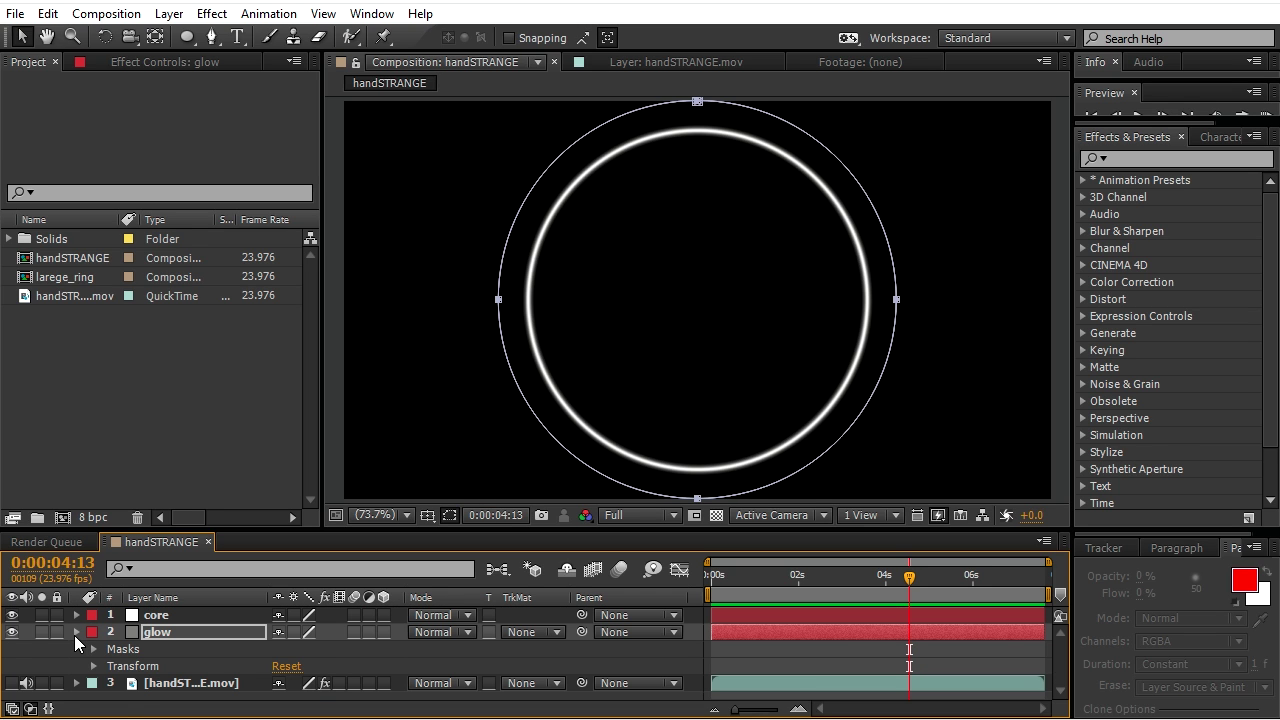
left_click(75, 633)
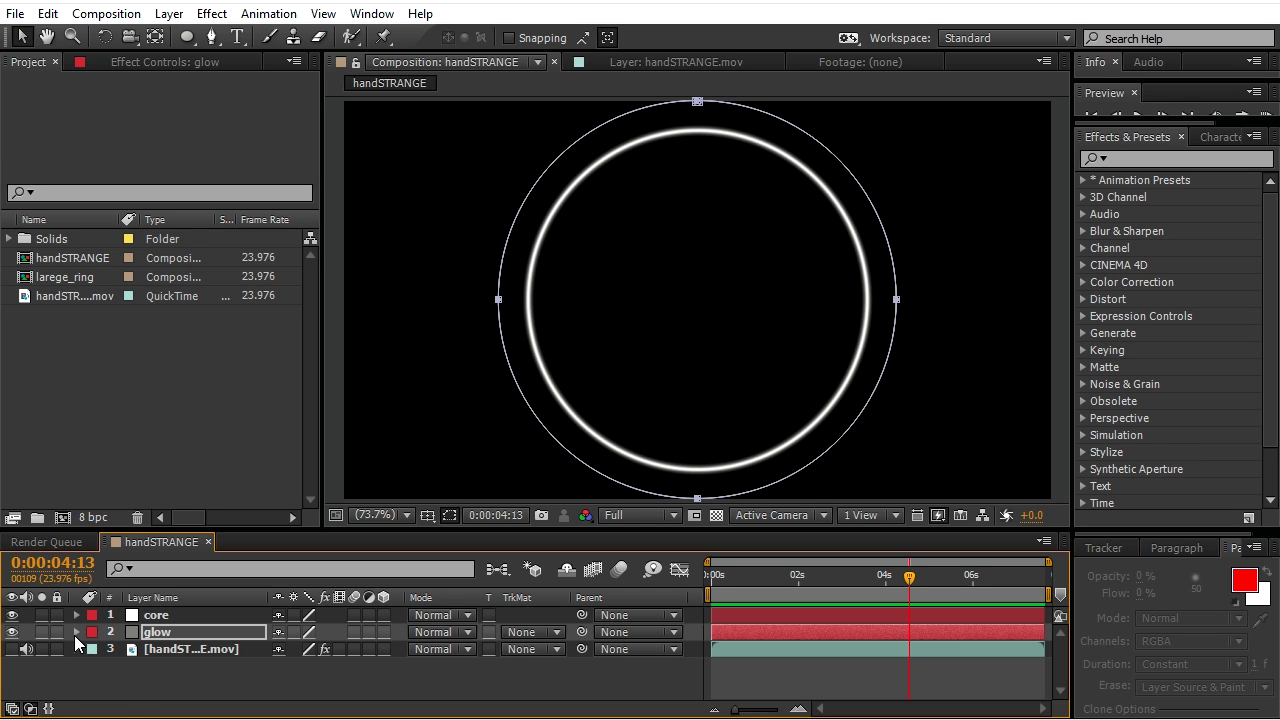
Apply Fractal Noise from an effects search to glow, with Fractal Type Max.
left_click(158, 615)
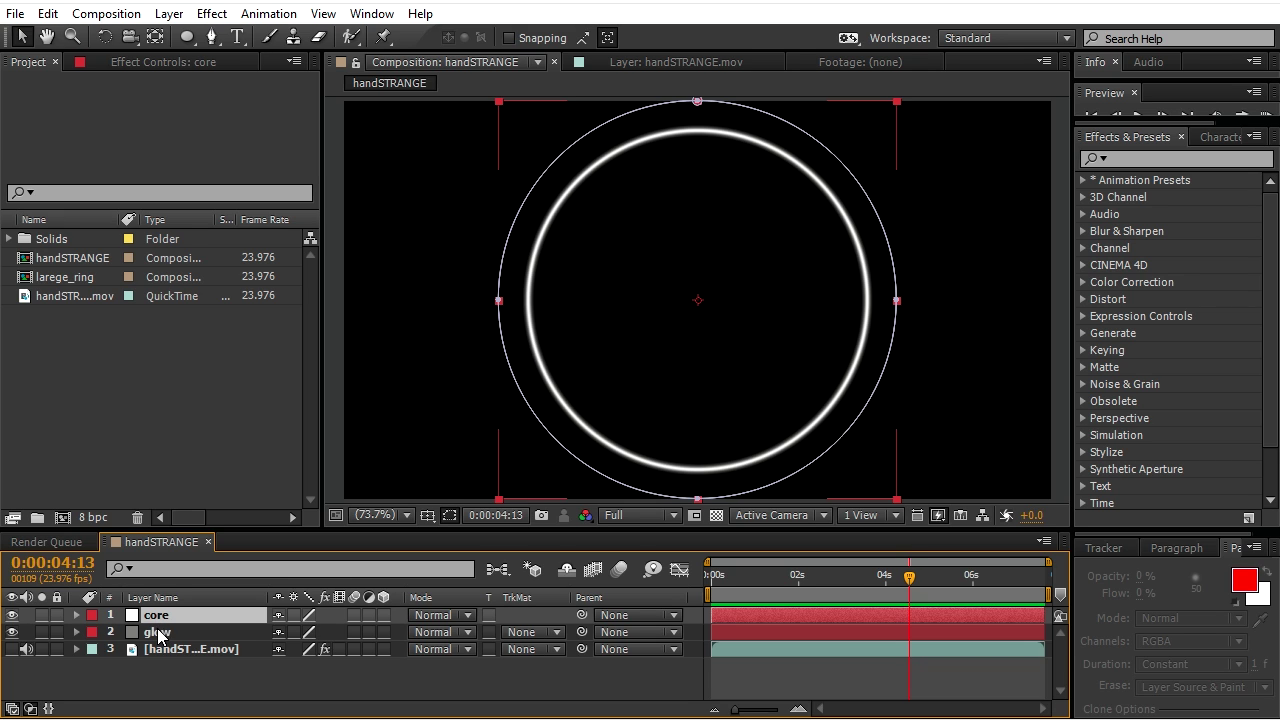
left_click(160, 632)
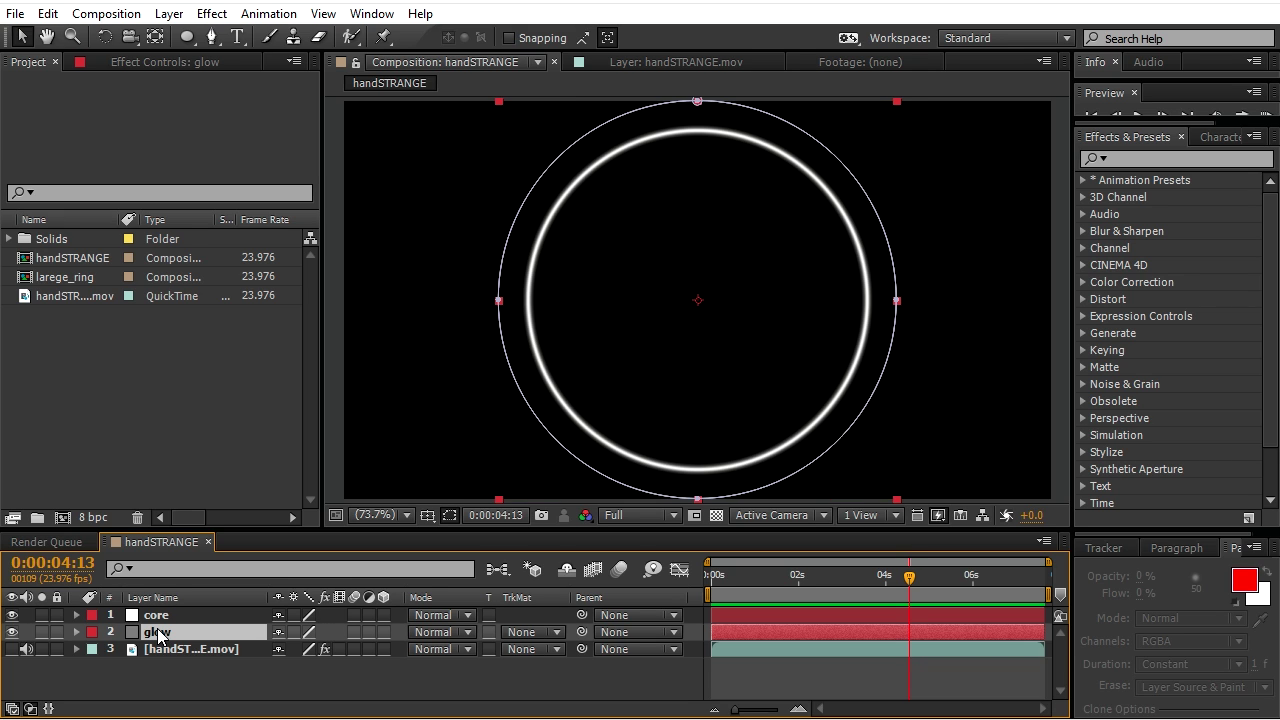
left_click(1128, 160)
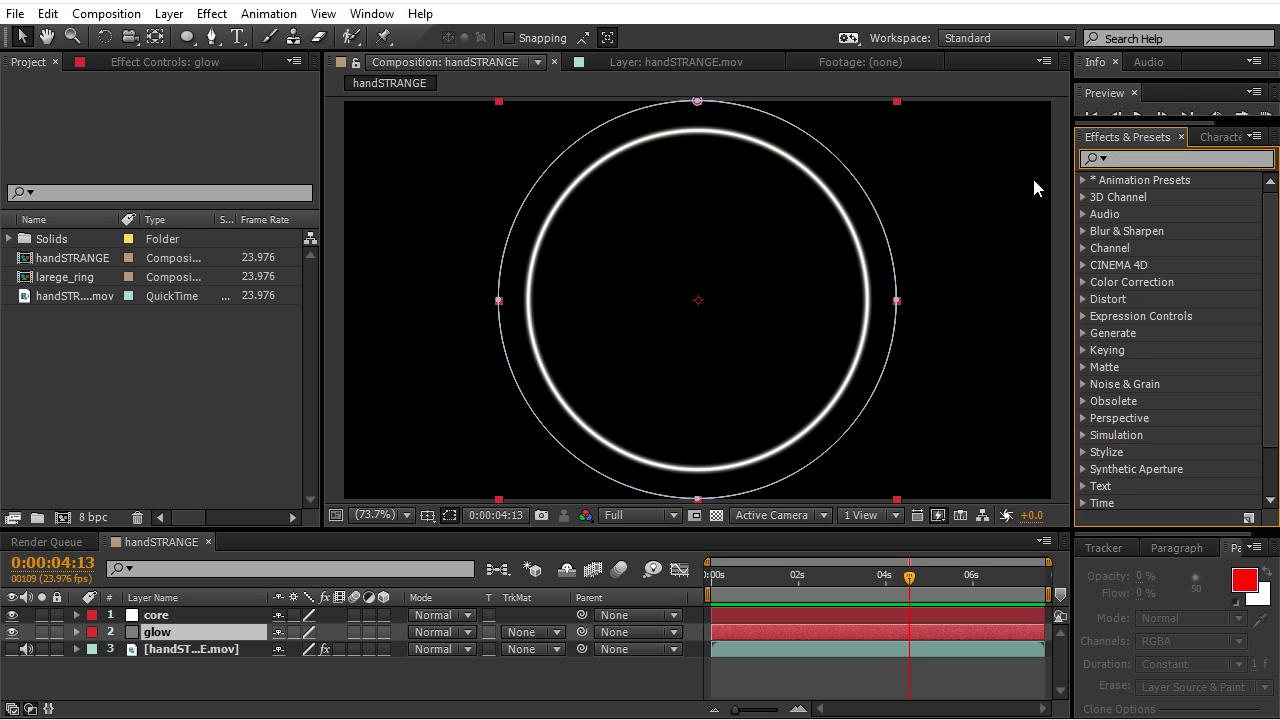
type("noise")
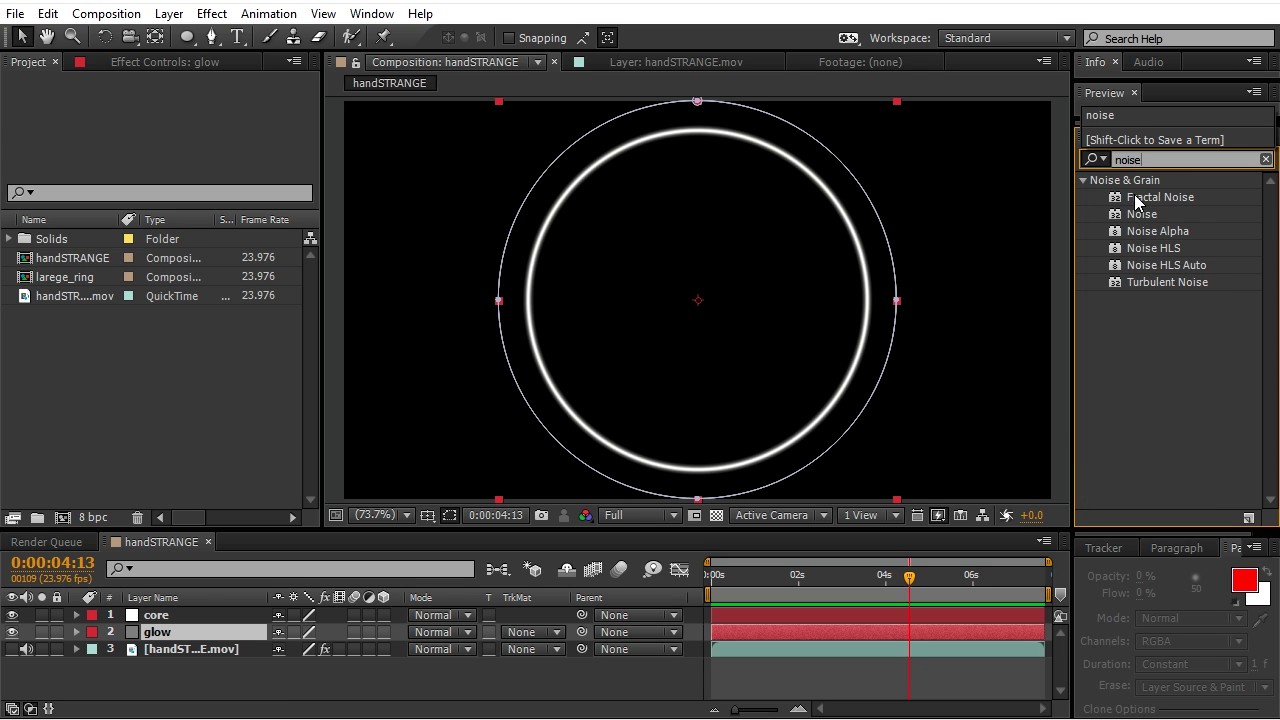
left_click_drag(1140, 197, 160, 635)
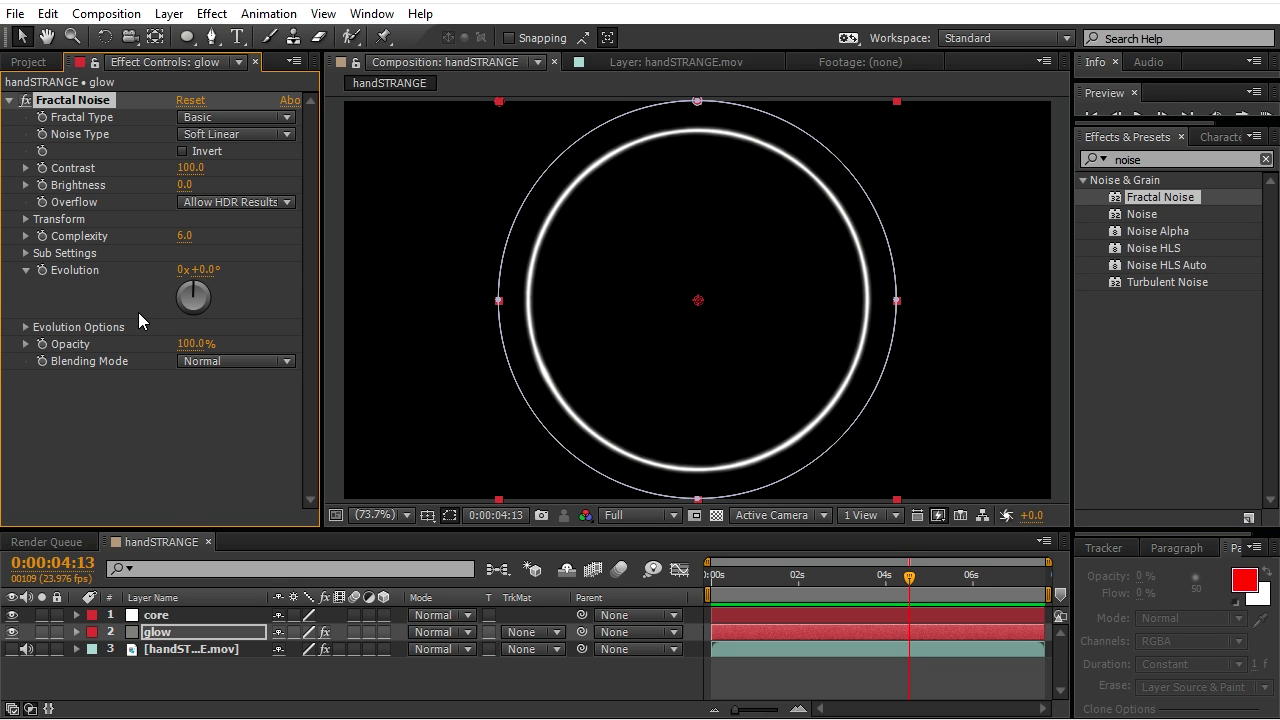
left_click(208, 121)
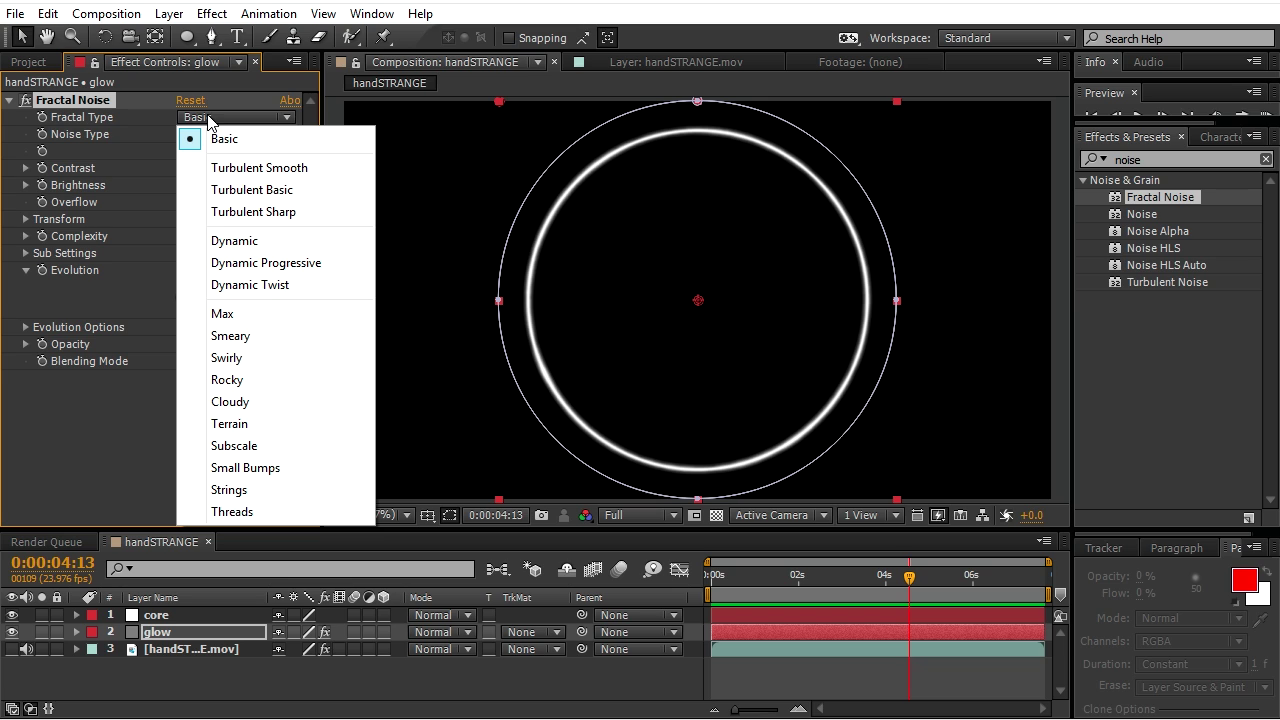
left_click(225, 314)
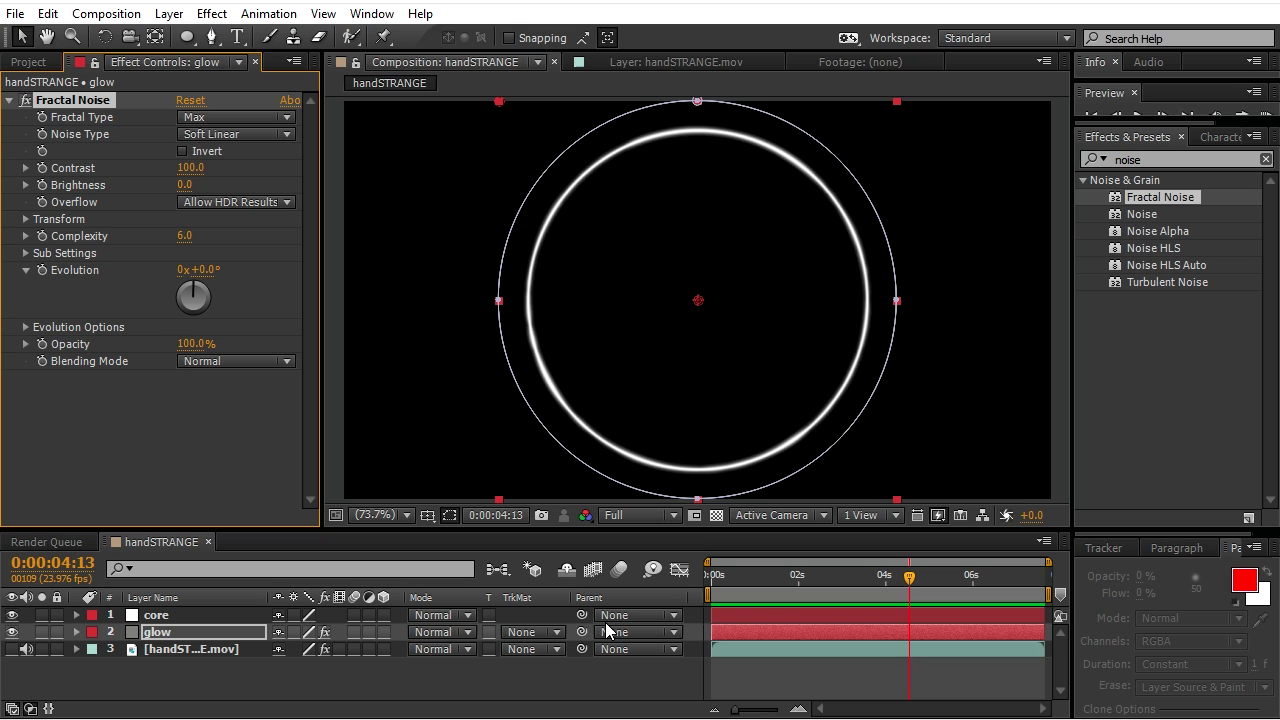
left_click(704, 580)
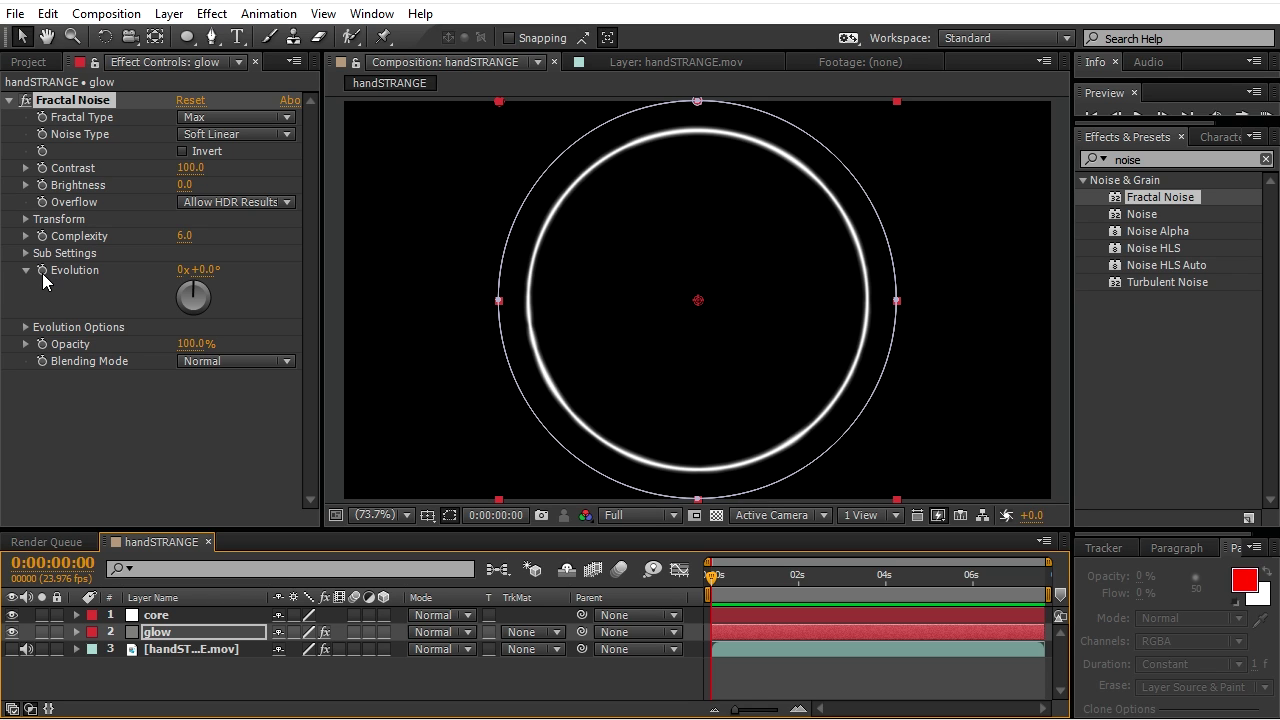
Keyframe glow's Evolution at 0 on the first frame and 10 revolutions on the last.
left_click(42, 271)
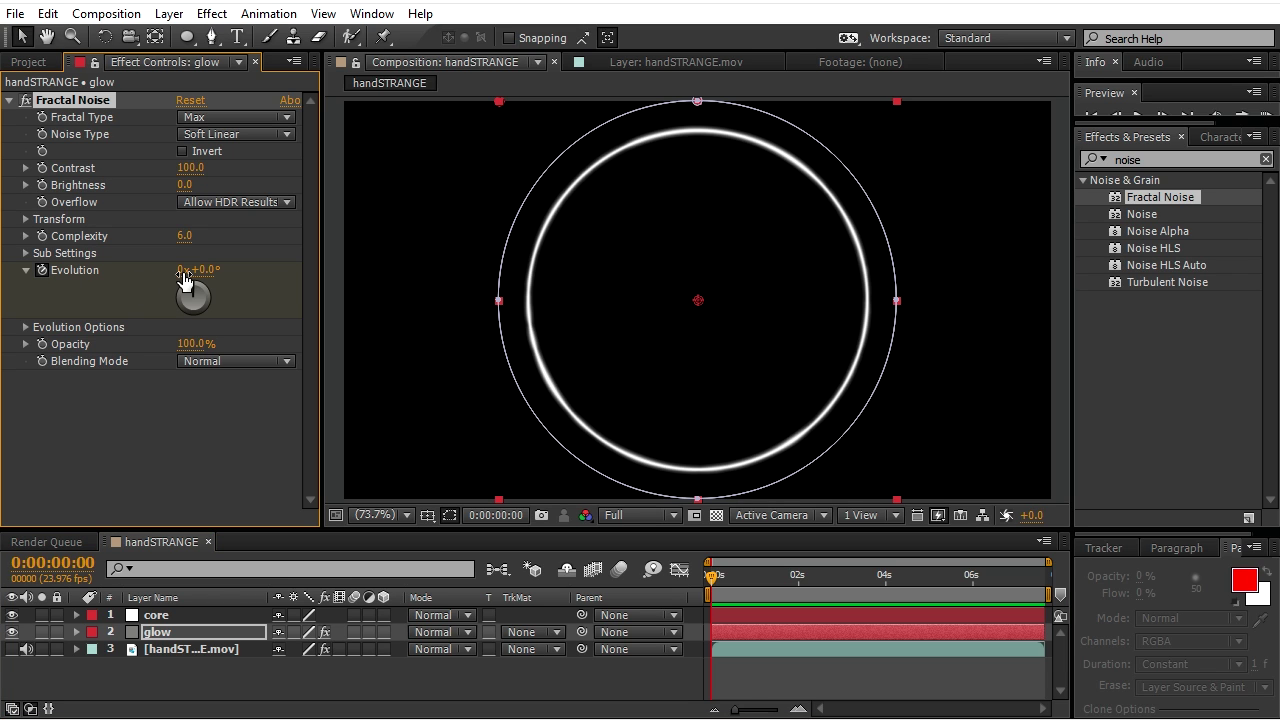
left_click(1048, 580)
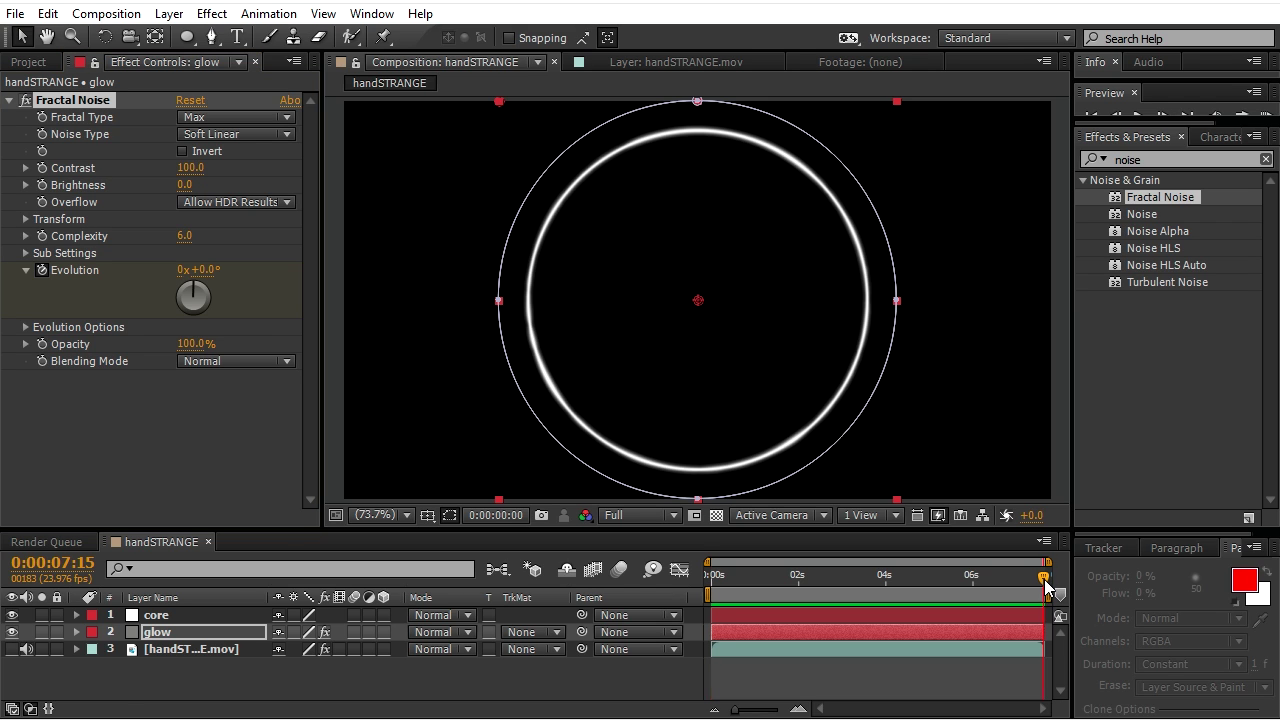
left_click(181, 272)
type("10")
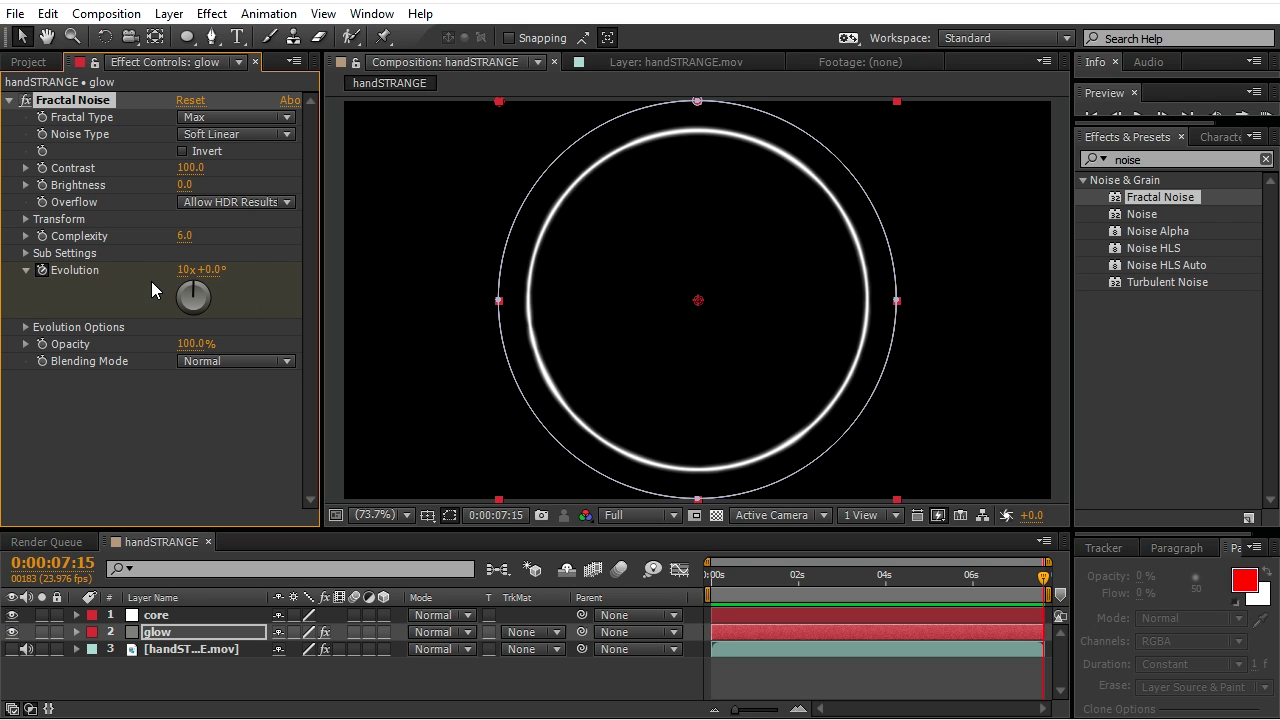
left_click(713, 577)
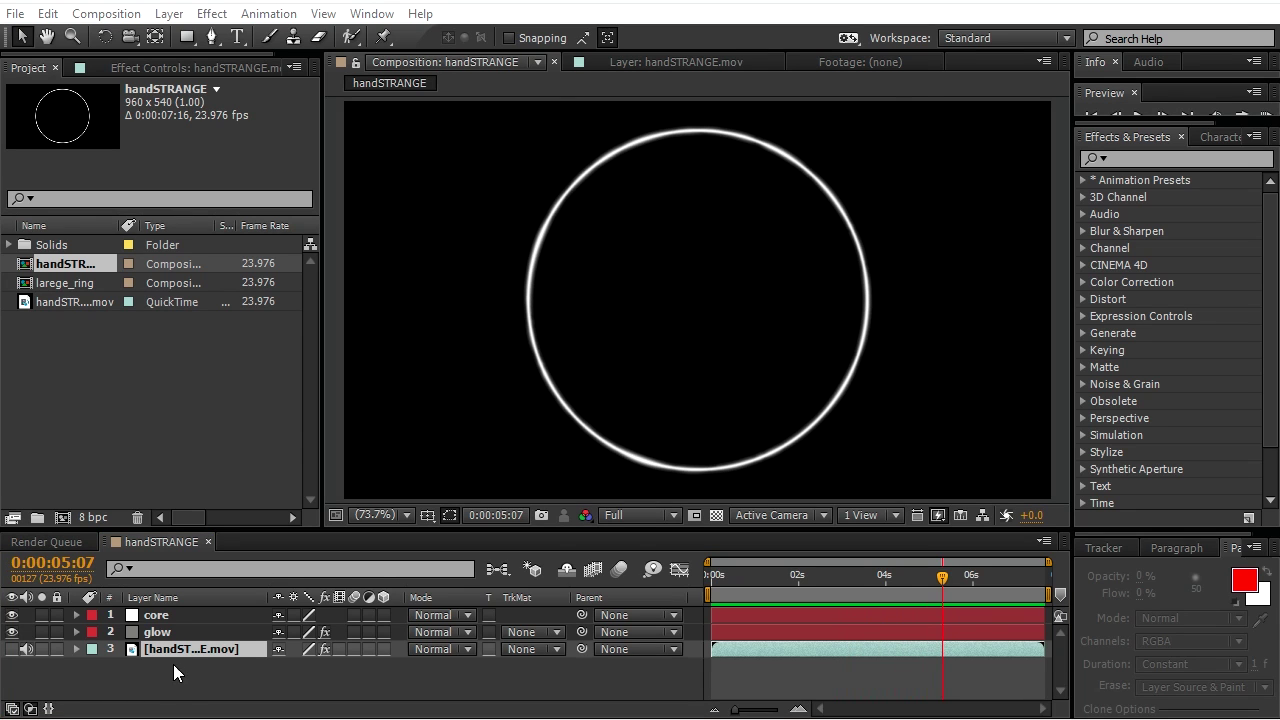
left_click(157, 617)
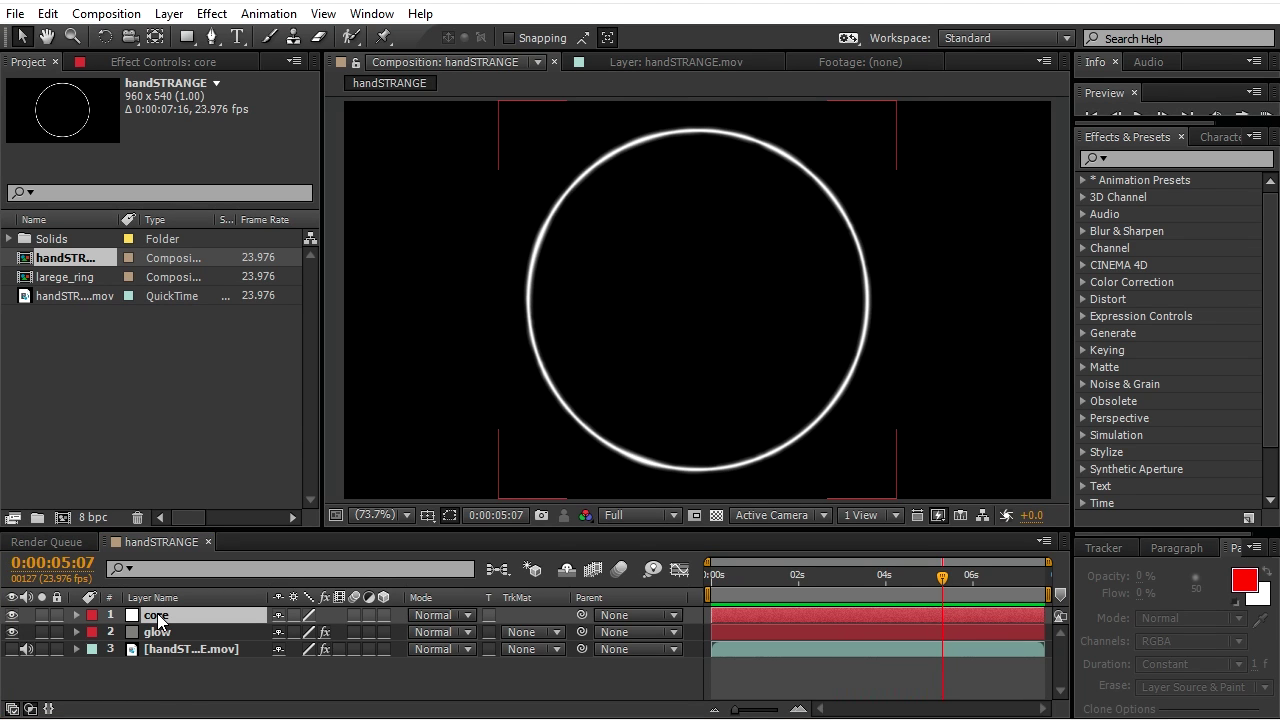
Pre-compose the core and glow layers into a new composition named circle.
left_click(170, 632, "shift")
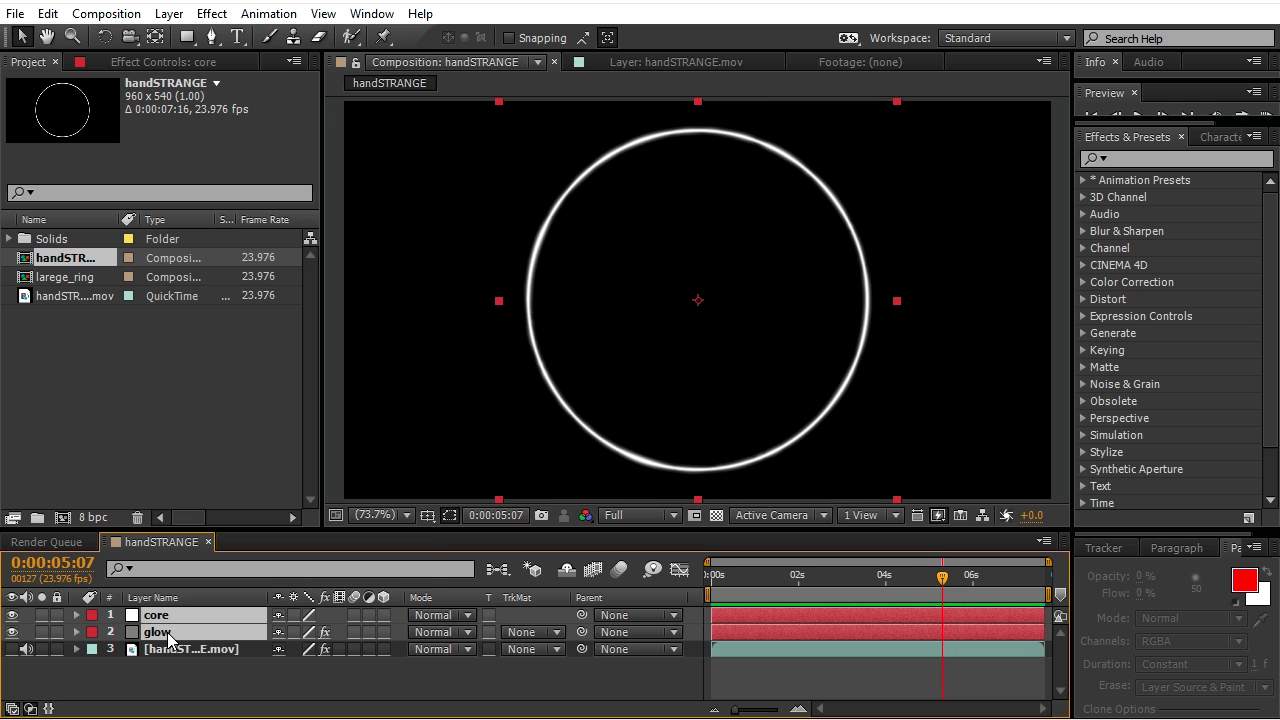
right_click(171, 633)
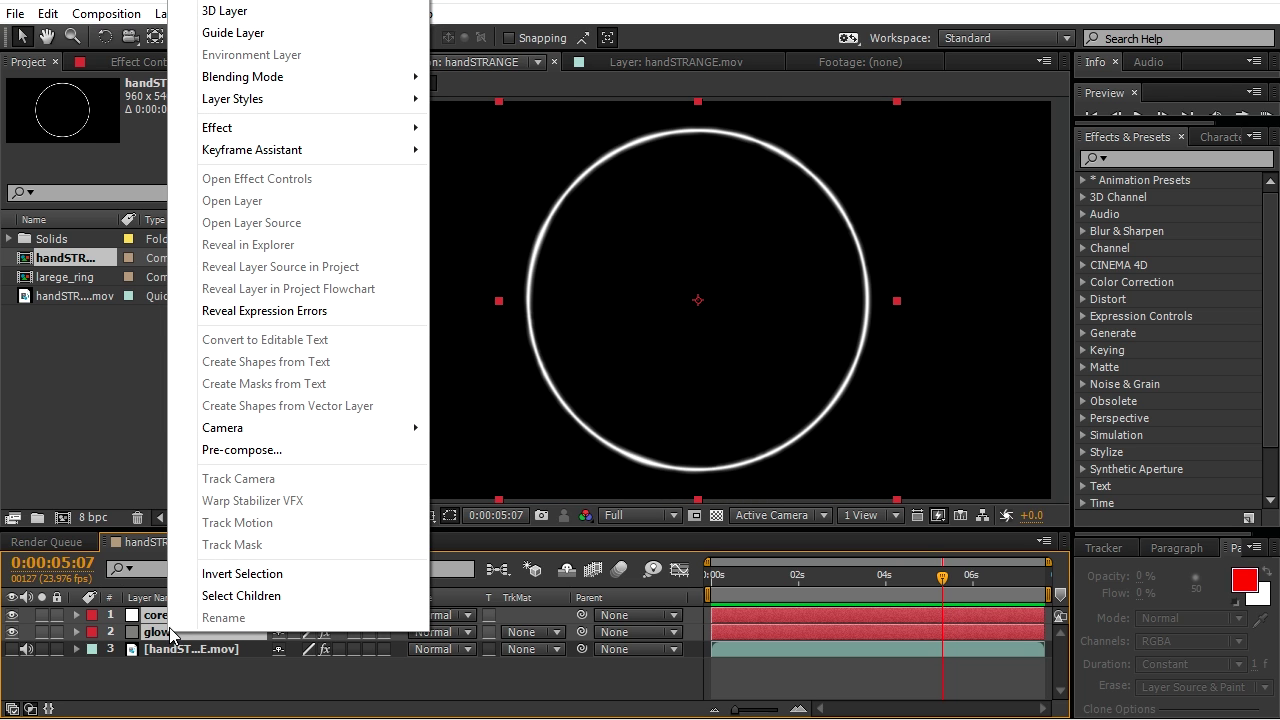
left_click(241, 450)
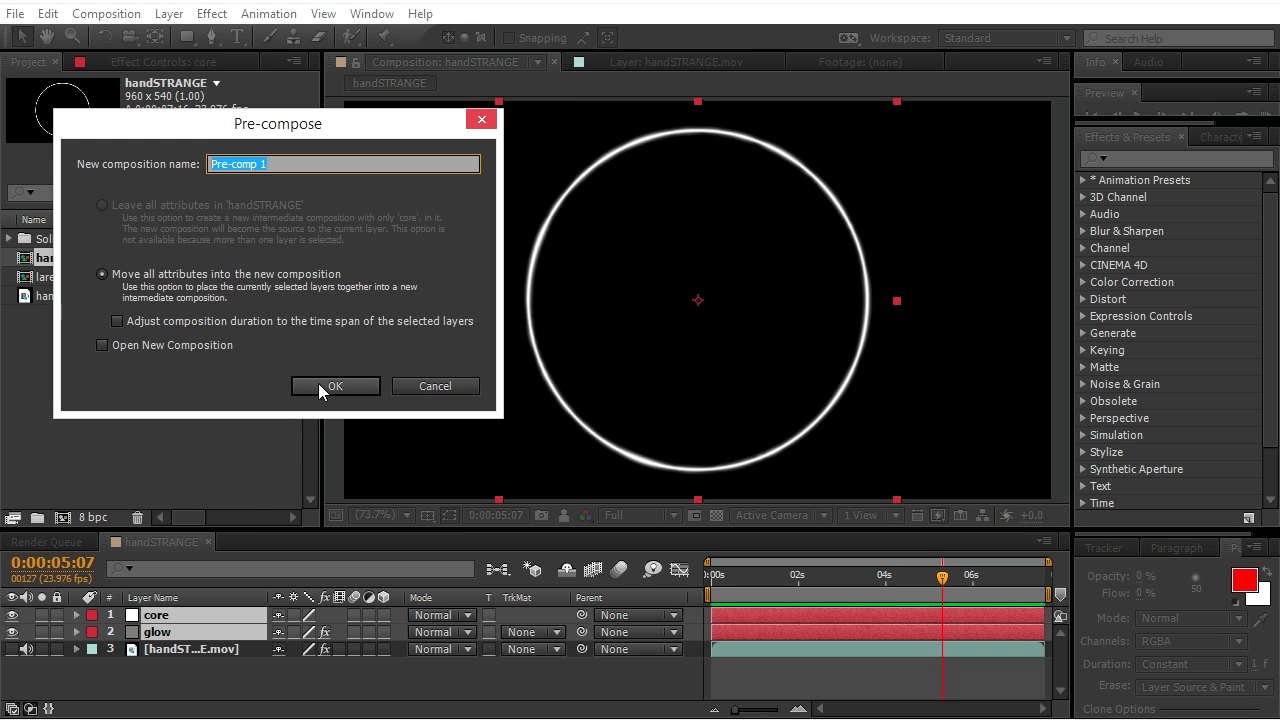
type("circle")
left_click(341, 385)
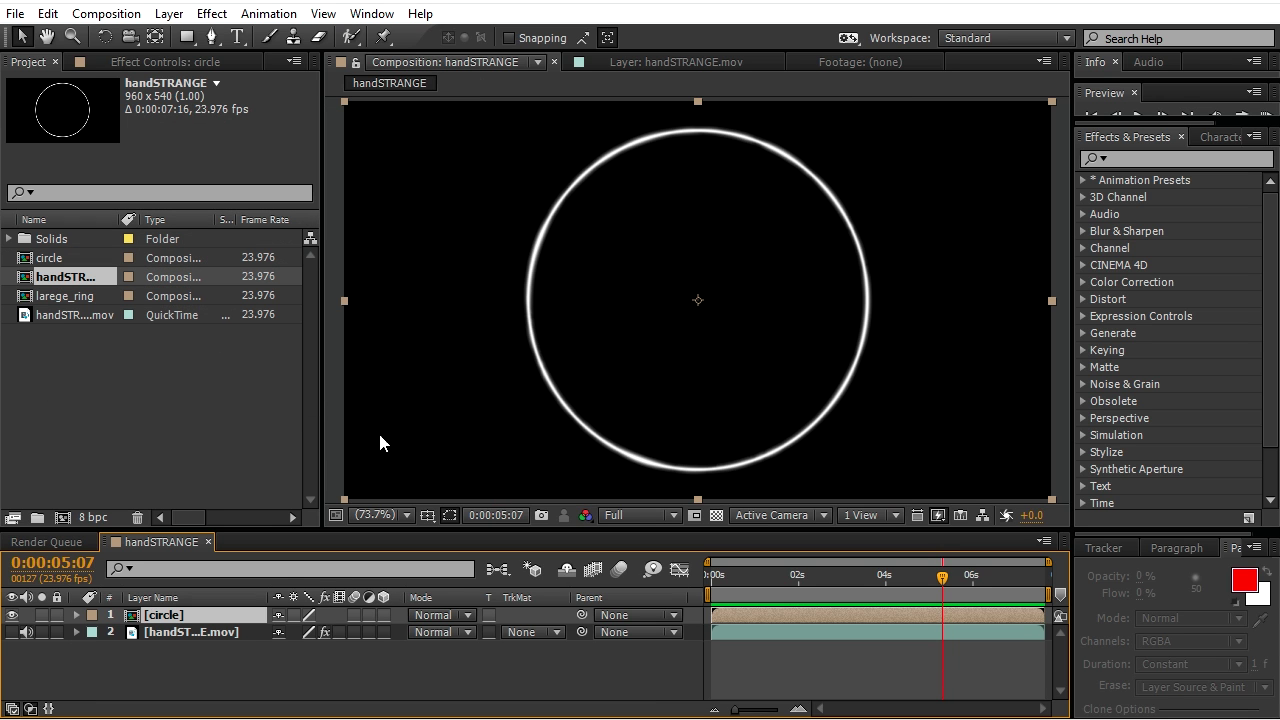
Add a new solid layer and rename it glow.
left_click(168, 14)
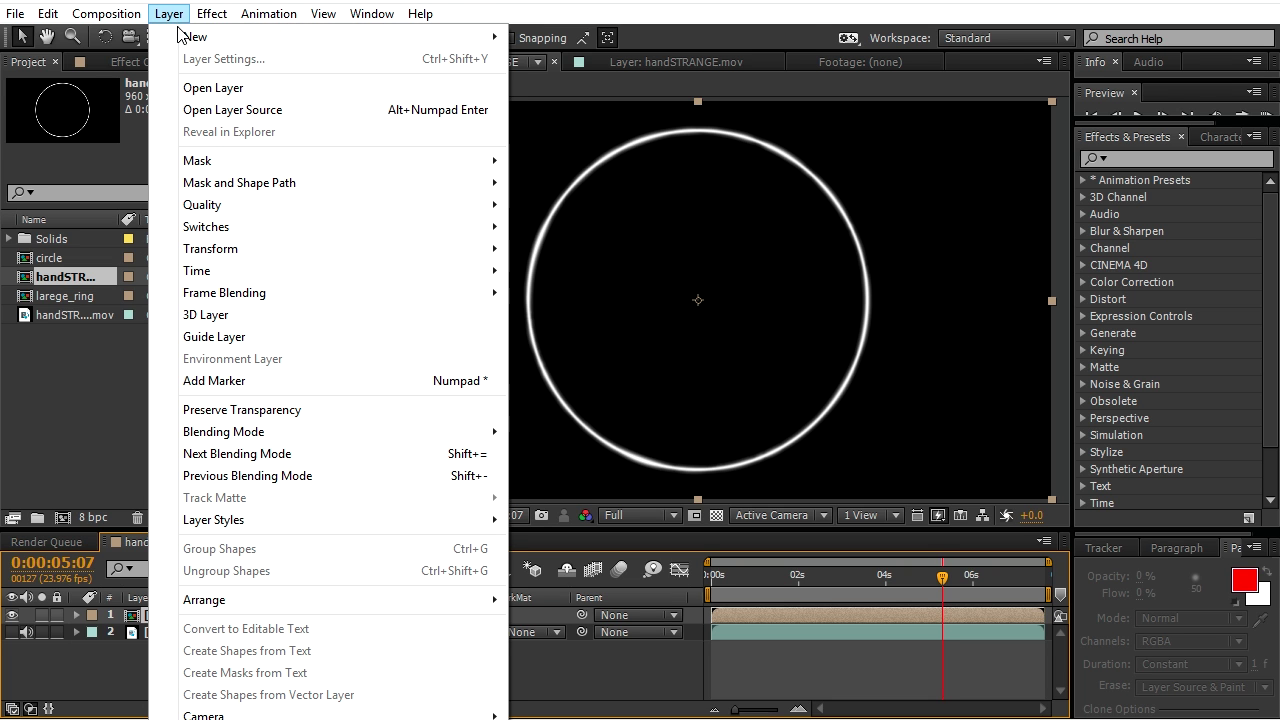
mouse_move(188, 40)
left_click(555, 59)
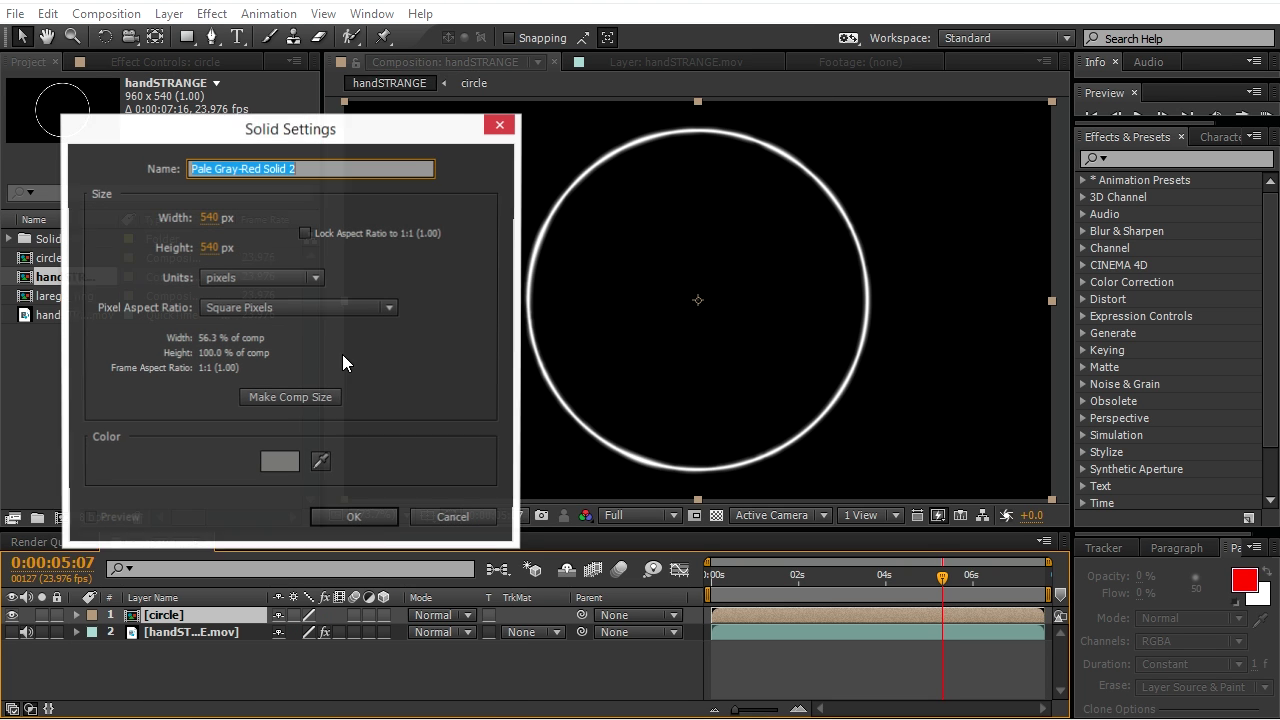
left_click(354, 518)
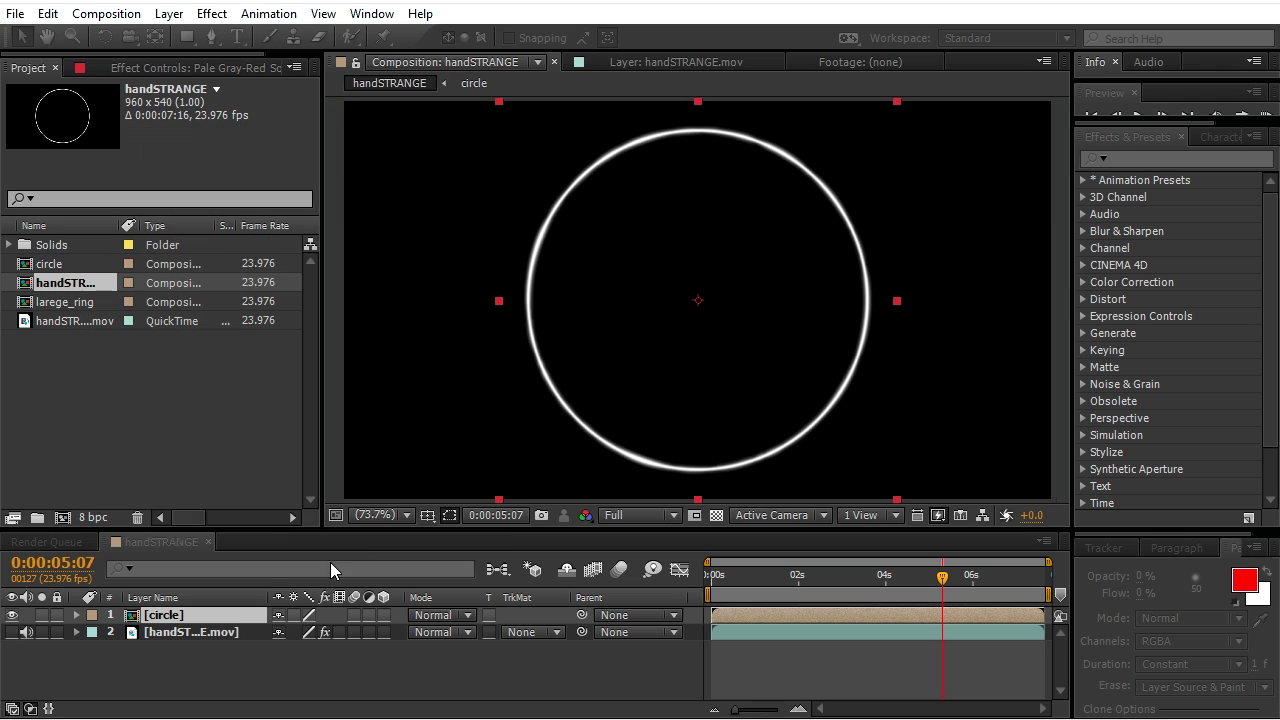
right_click(197, 622)
left_click(243, 609)
type("glow")
key("Return")
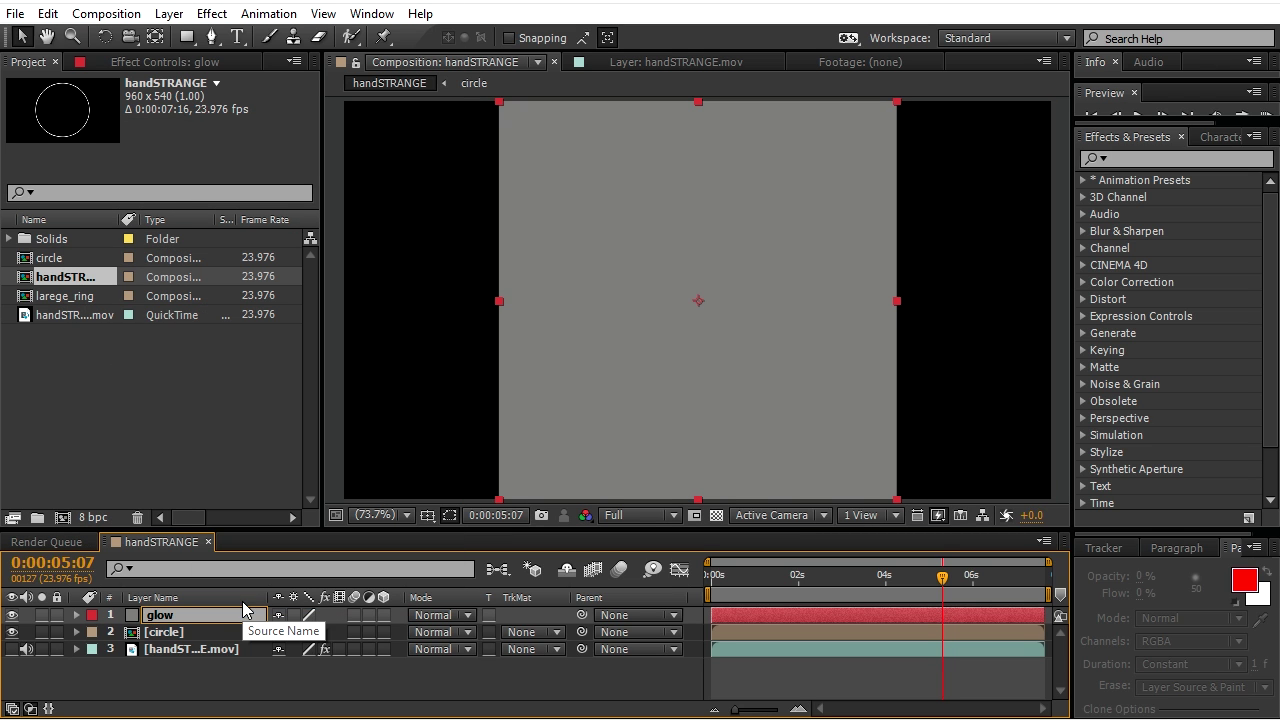
Give glow a full-frame rectangle mask with -35 pixel expansion.
double_click(180, 42)
left_click(111, 647)
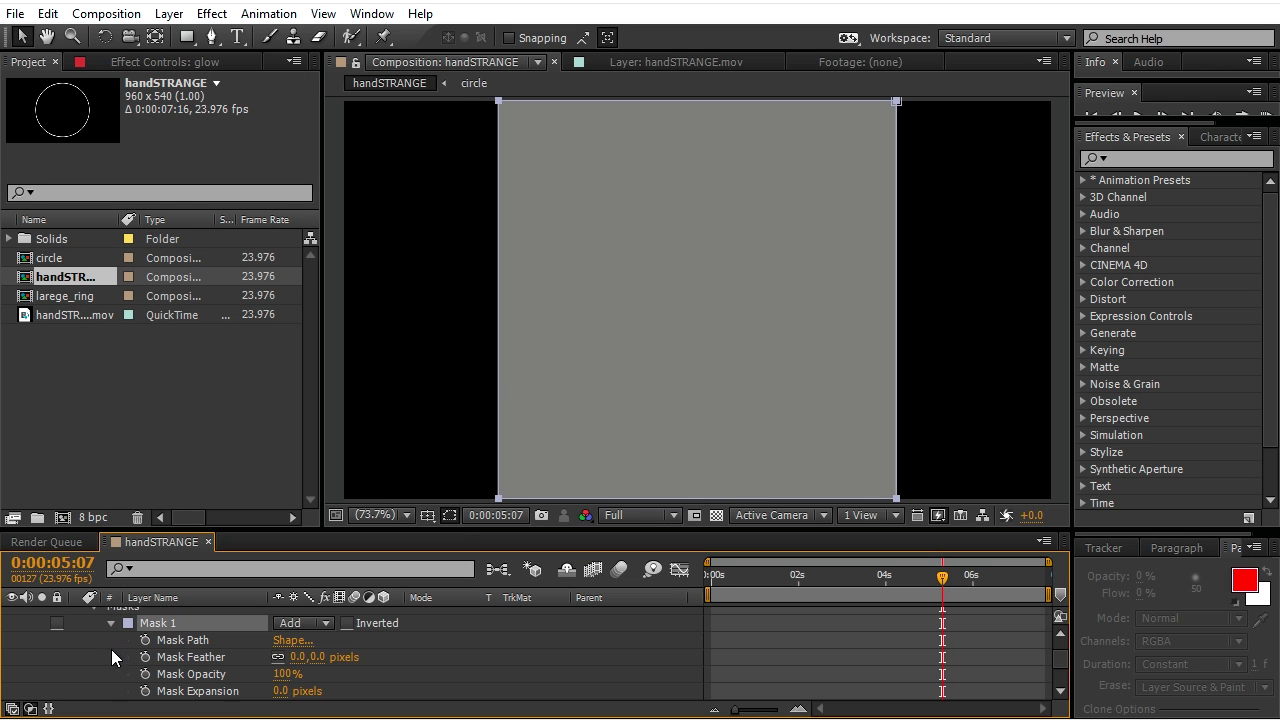
type("-35")
key("Return")
left_click(111, 623)
Duplicate the mask as Mask 2 at -45 px expansion in Subtract mode.
key("ctrl+d")
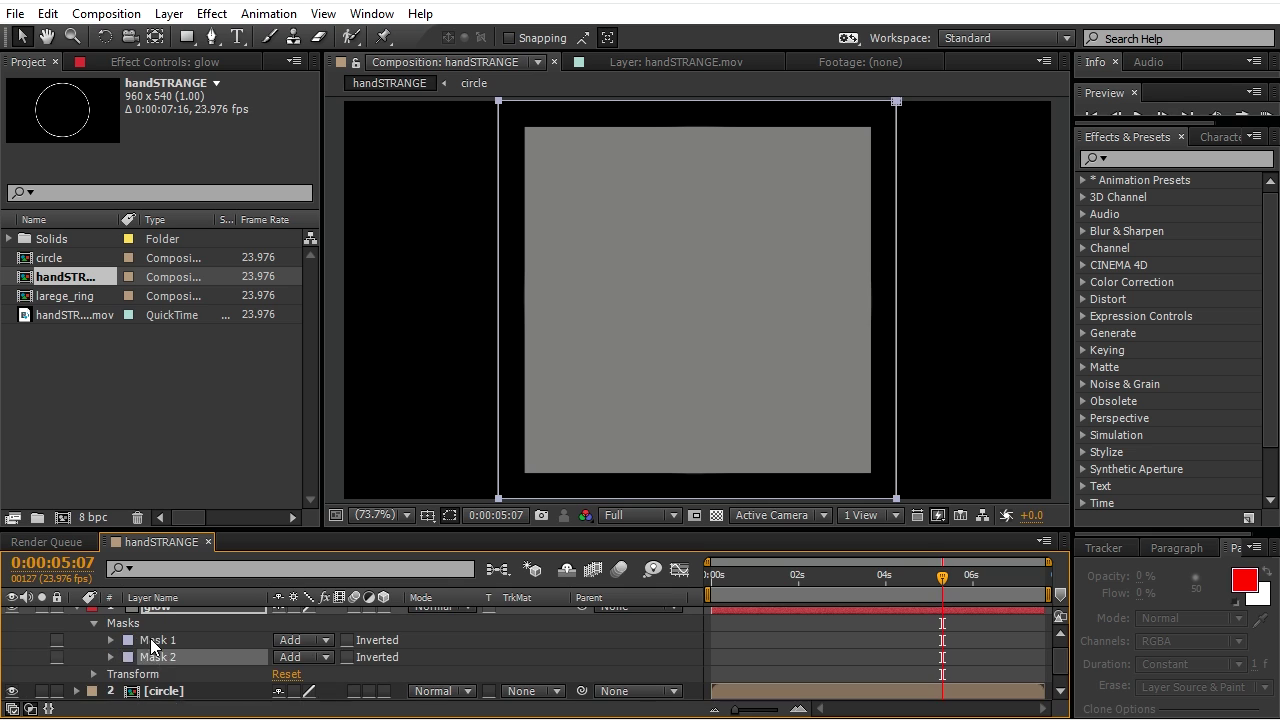
left_click(111, 654)
left_click(240, 690)
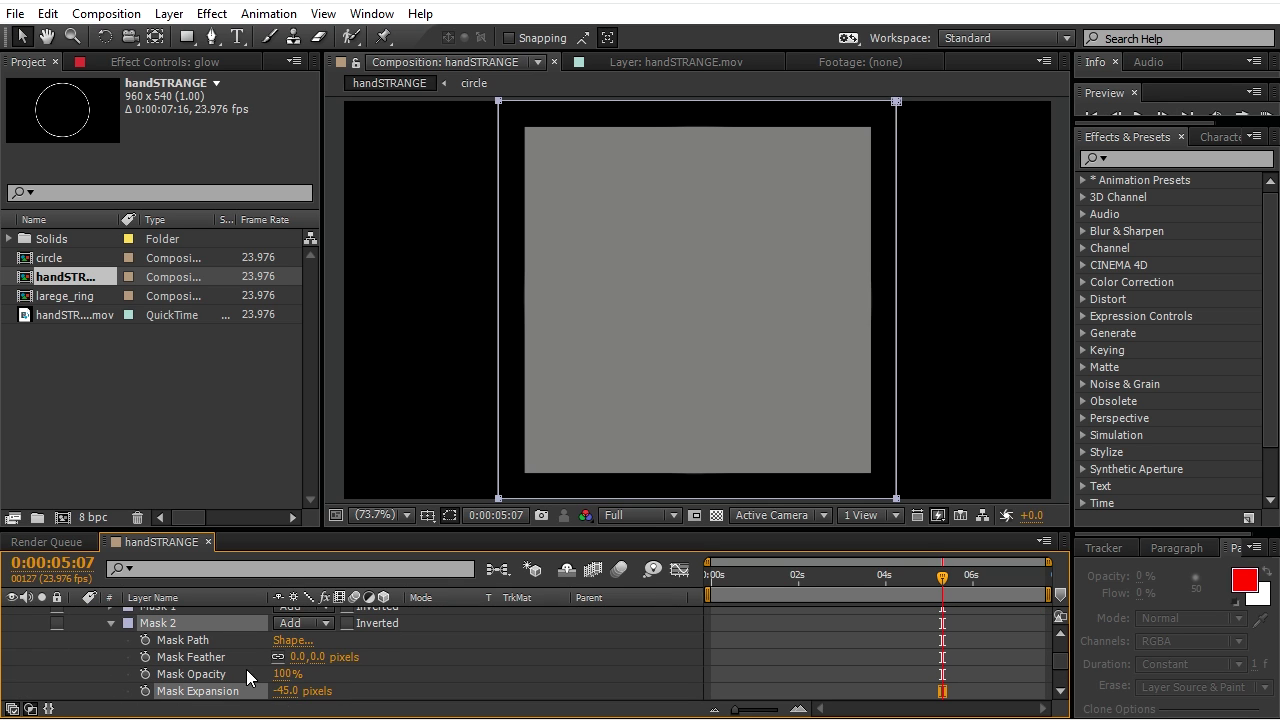
left_click(323, 623)
left_click(330, 688)
left_click(109, 623)
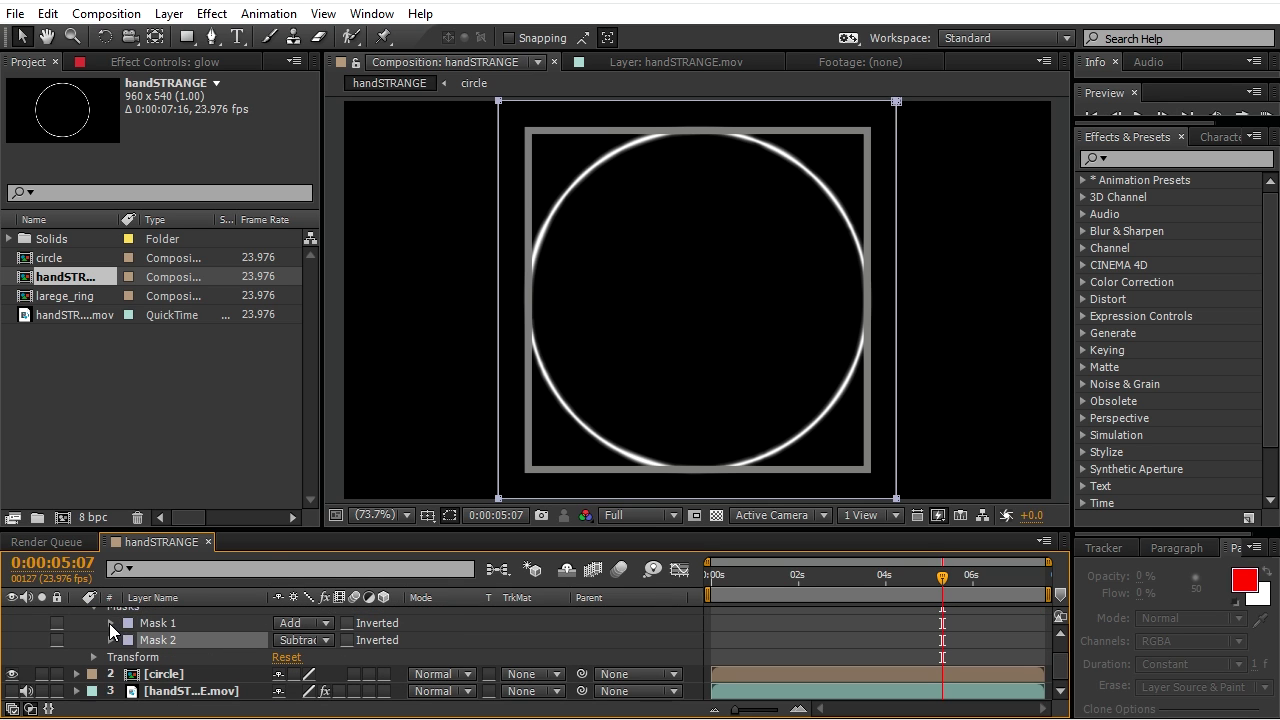
left_click(105, 630)
left_click(76, 615)
Duplicate the glow layer and rename the copy core.
left_click(152, 615)
key("ctrl+d")
key("Return")
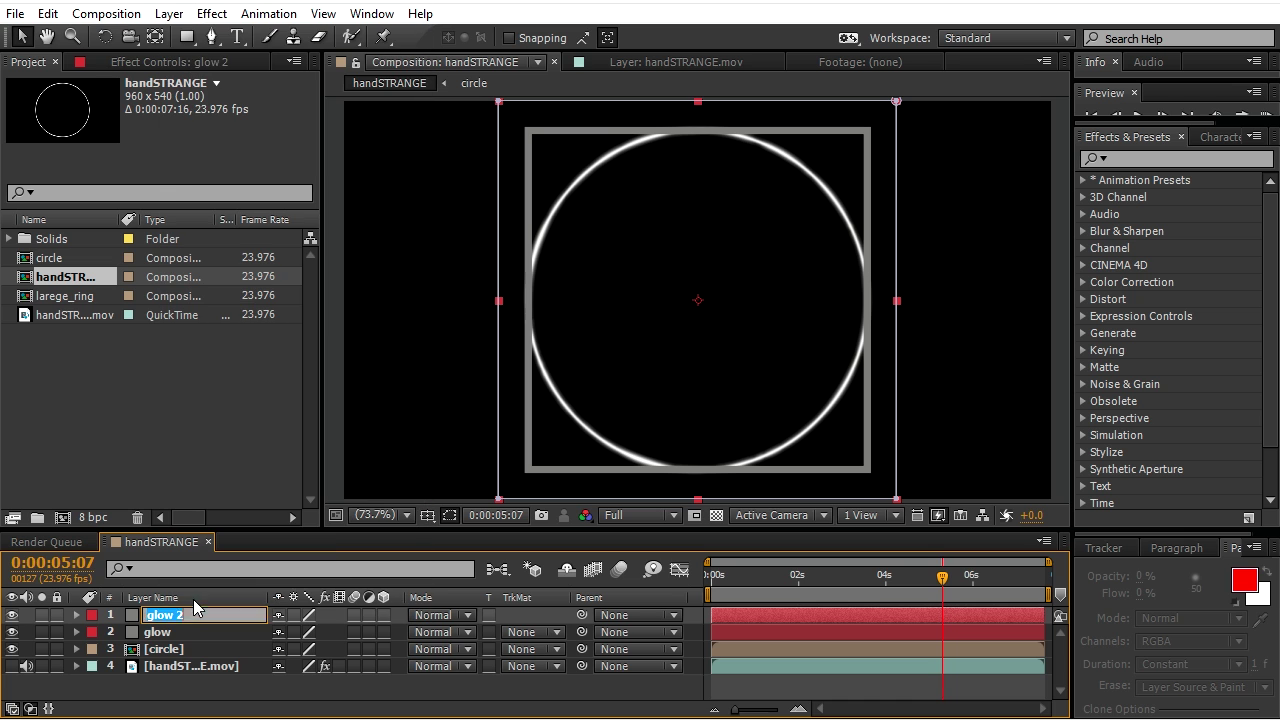
type("core")
Change the core solid's colour to white in Solid Settings.
left_click(76, 615)
left_click(169, 13)
left_click(252, 60)
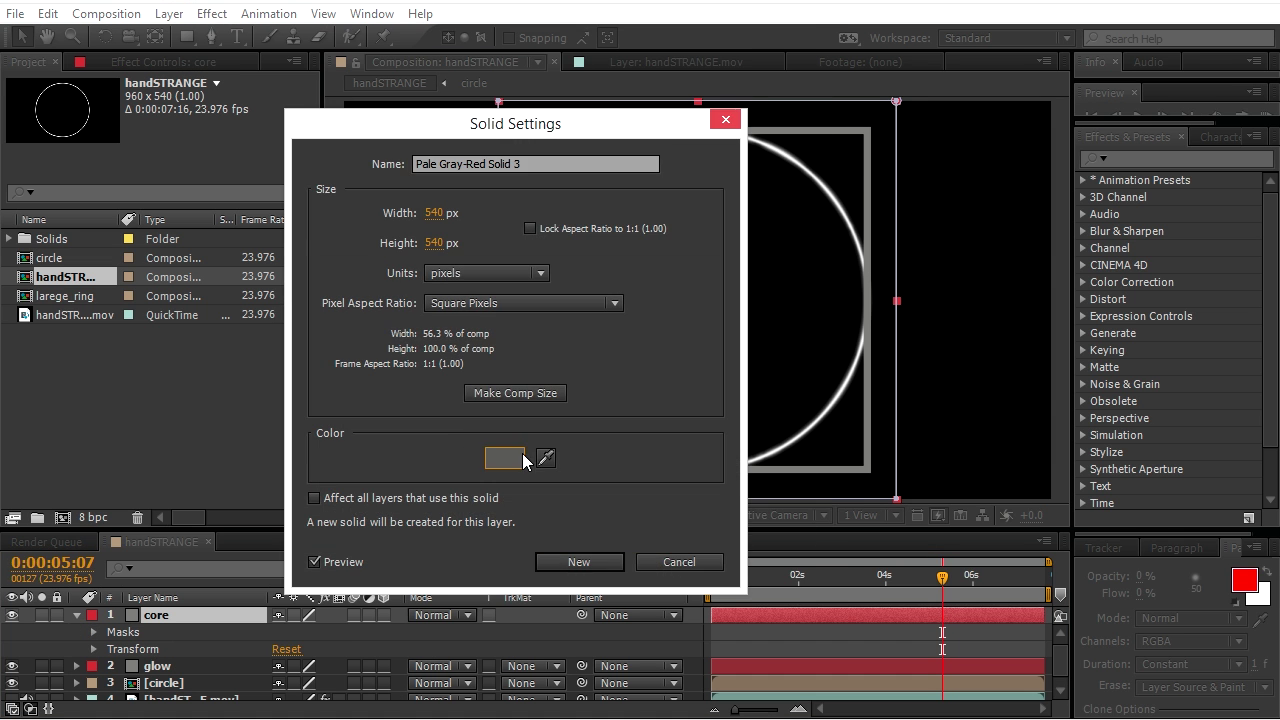
left_click(506, 457)
left_click(757, 300)
left_click(583, 560)
Open core's masks, undo and redo a value change, and return to handSTRANGE.
left_click(91, 632)
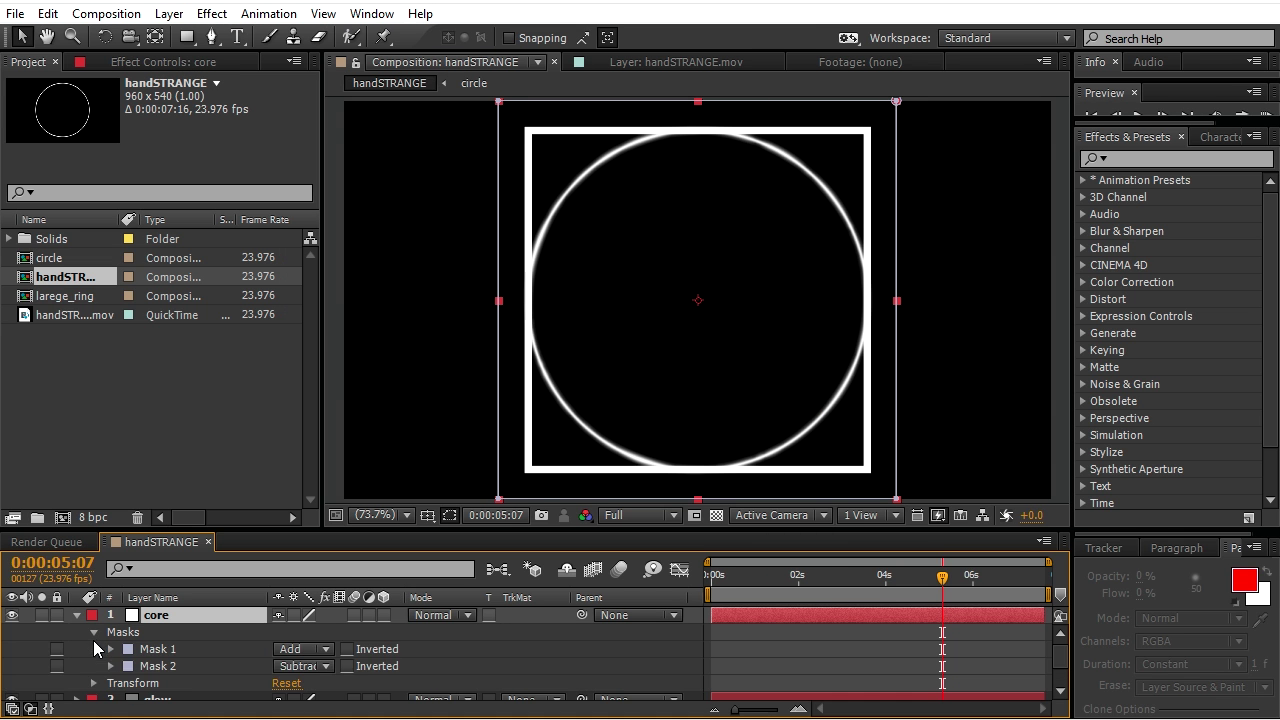
left_click(112, 651)
left_click(111, 623)
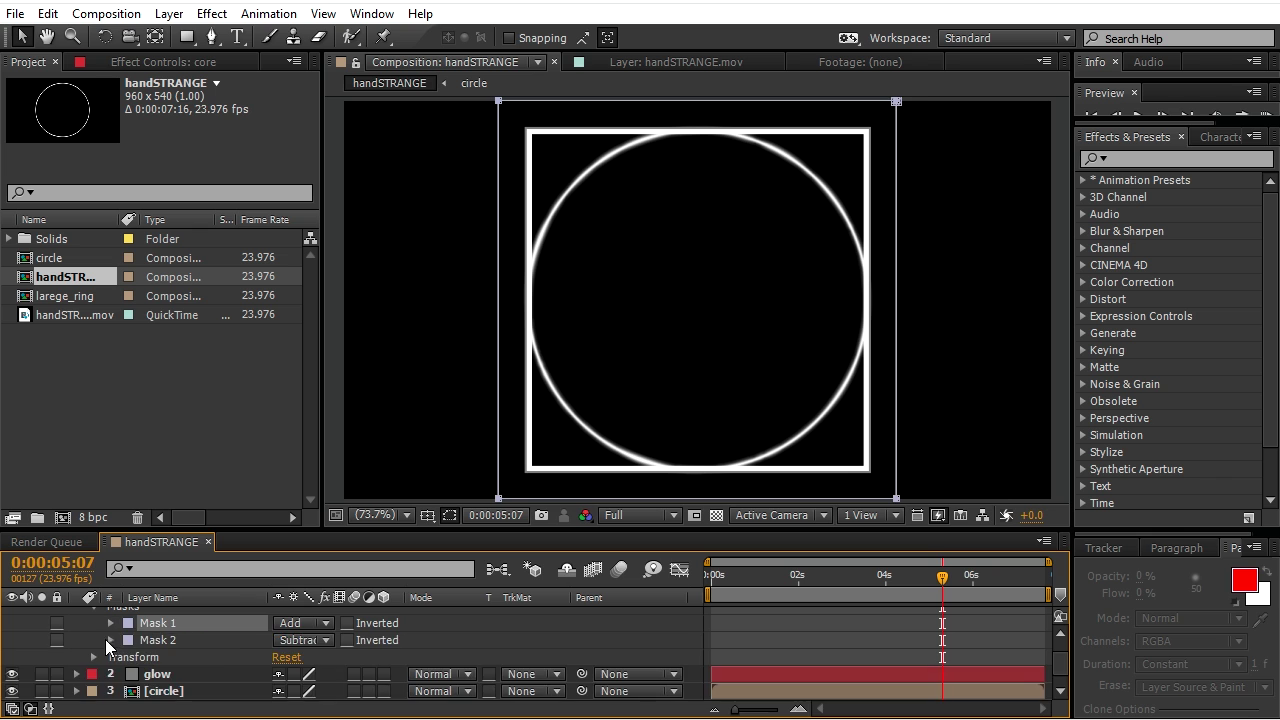
left_click(108, 640)
double_click(157, 623)
left_click(47, 13)
left_click(80, 33)
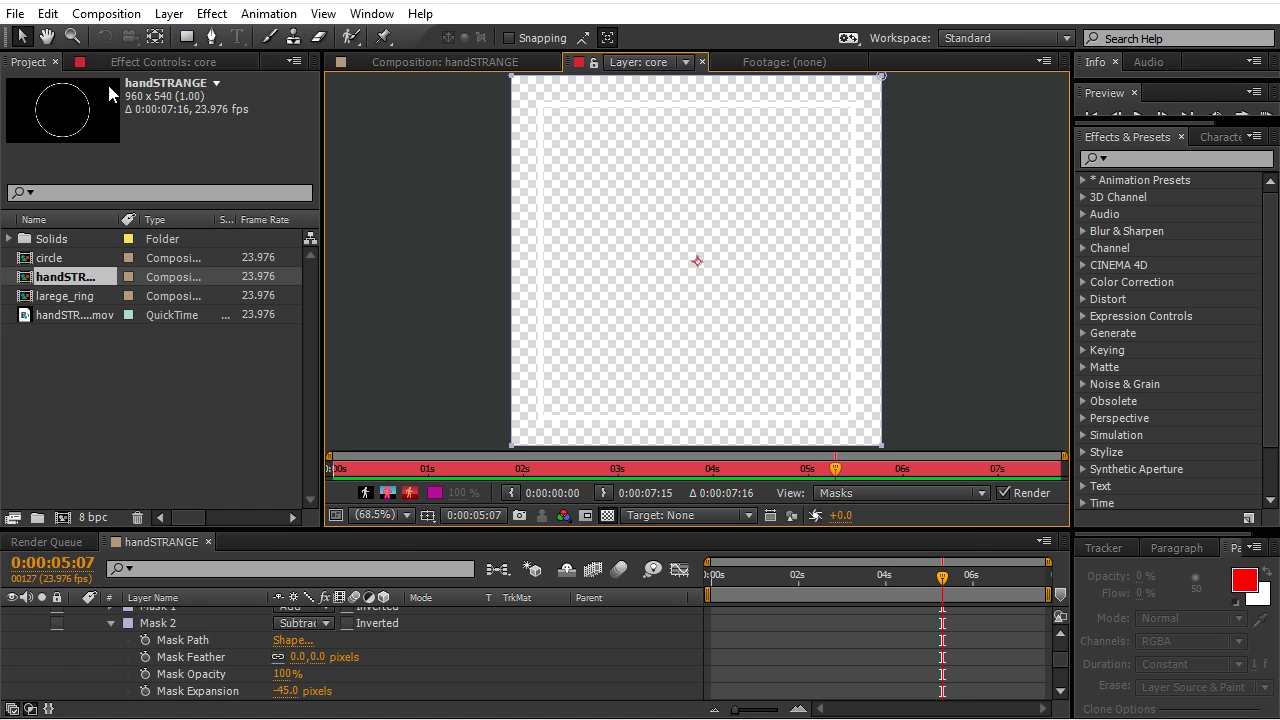
left_click(47, 13)
left_click(80, 53)
left_click(420, 62)
Set core's Mask 1 to -38 px expansion and a 2 px feather.
left_click(111, 623)
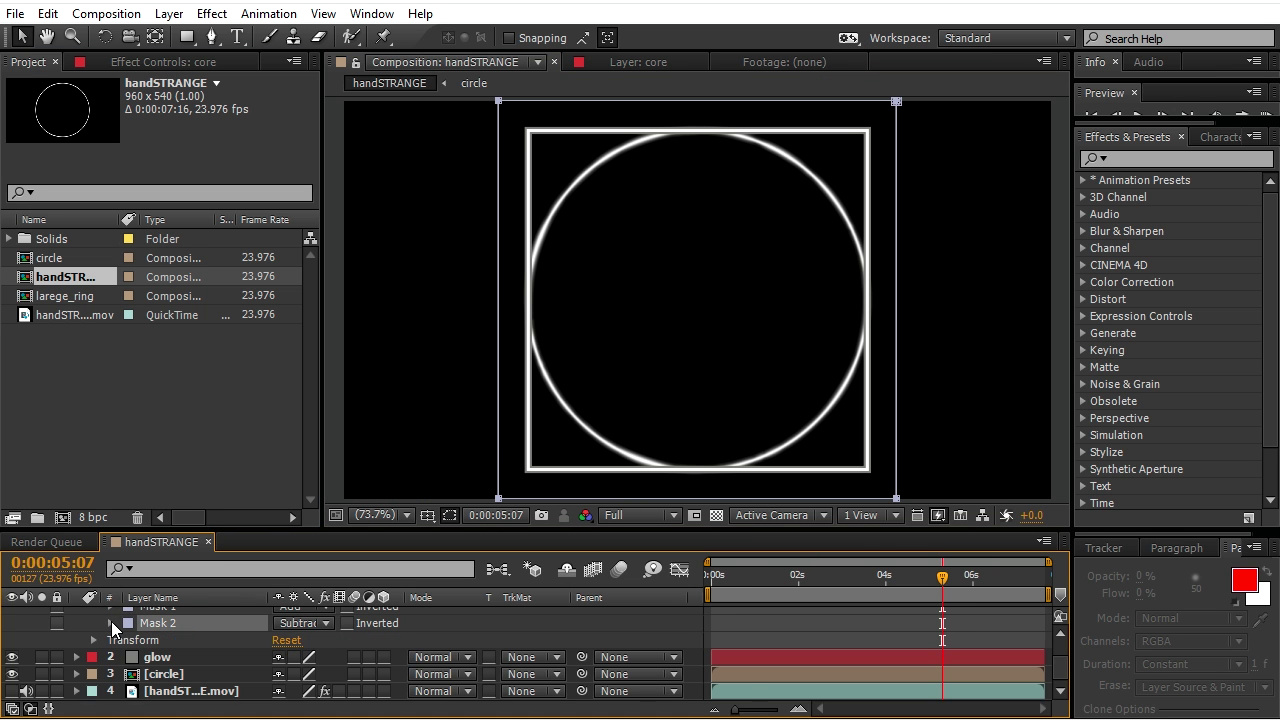
scroll(127, 630, "up", 2)
left_click(111, 649)
scroll(133, 651, "down", 2)
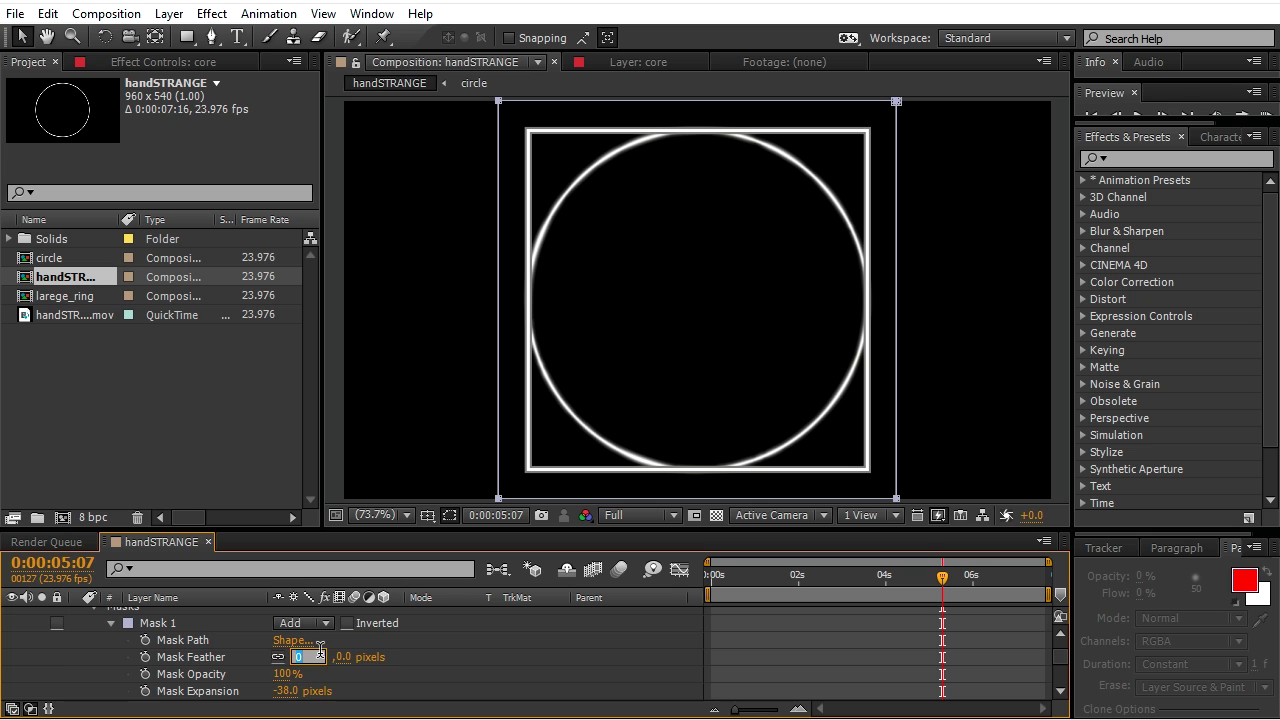
scroll(200, 663, "up", 2)
scroll(218, 651, "down", 3)
left_click(190, 632)
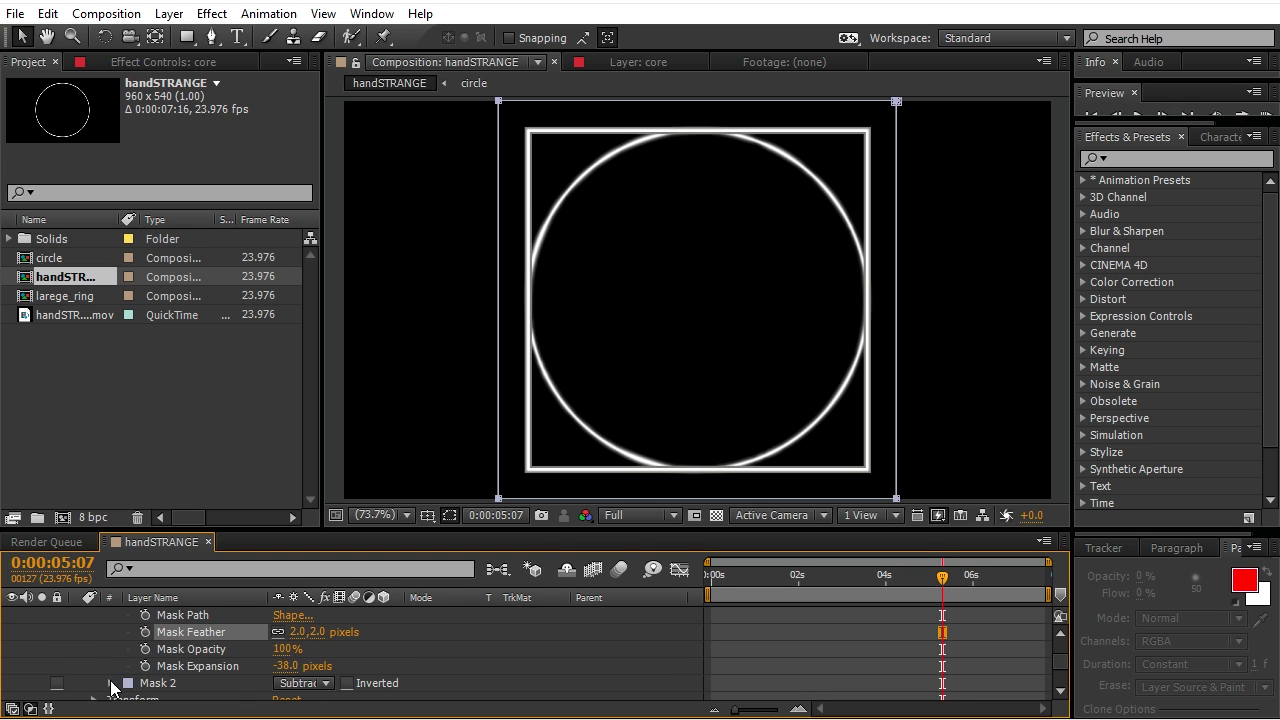
left_click(111, 683)
scroll(118, 660, "down", 3)
scroll(94, 633, "up", 3)
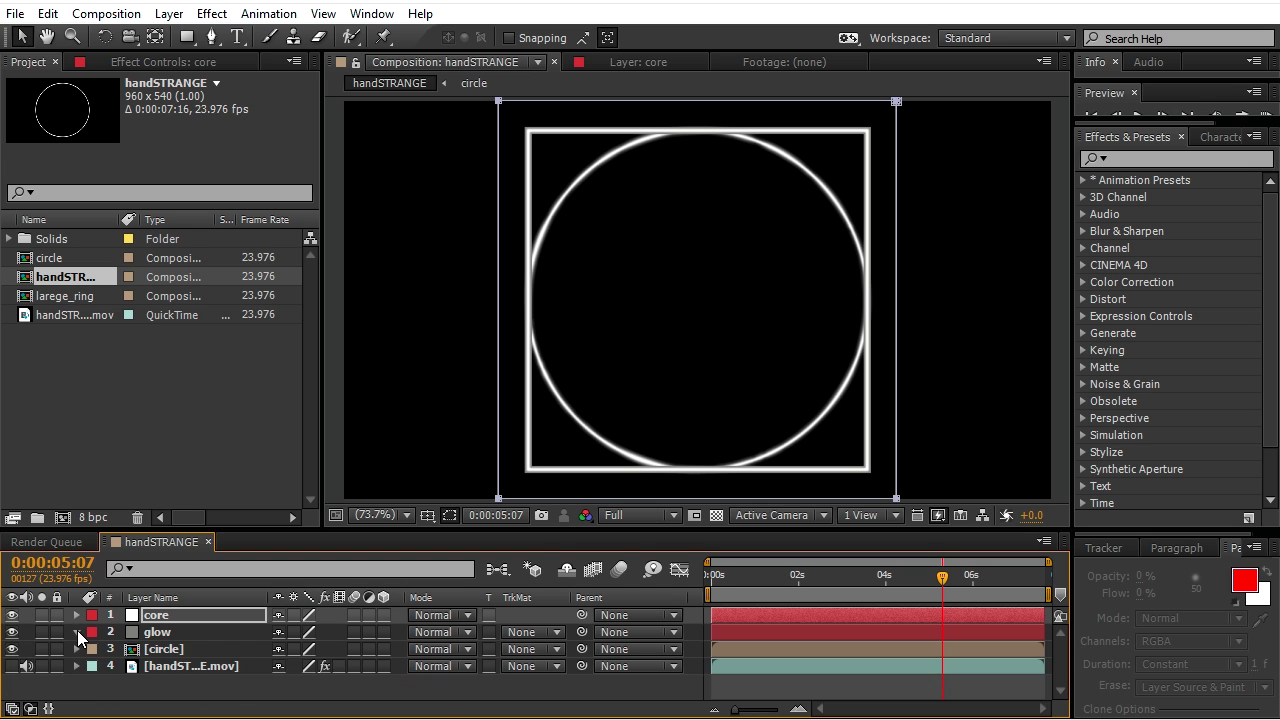
scroll(77, 630, "down", 2)
left_click(111, 662)
scroll(200, 665, "down", 2)
left_click_drag(298, 668, 218, 663)
scroll(112, 638, "up", 3)
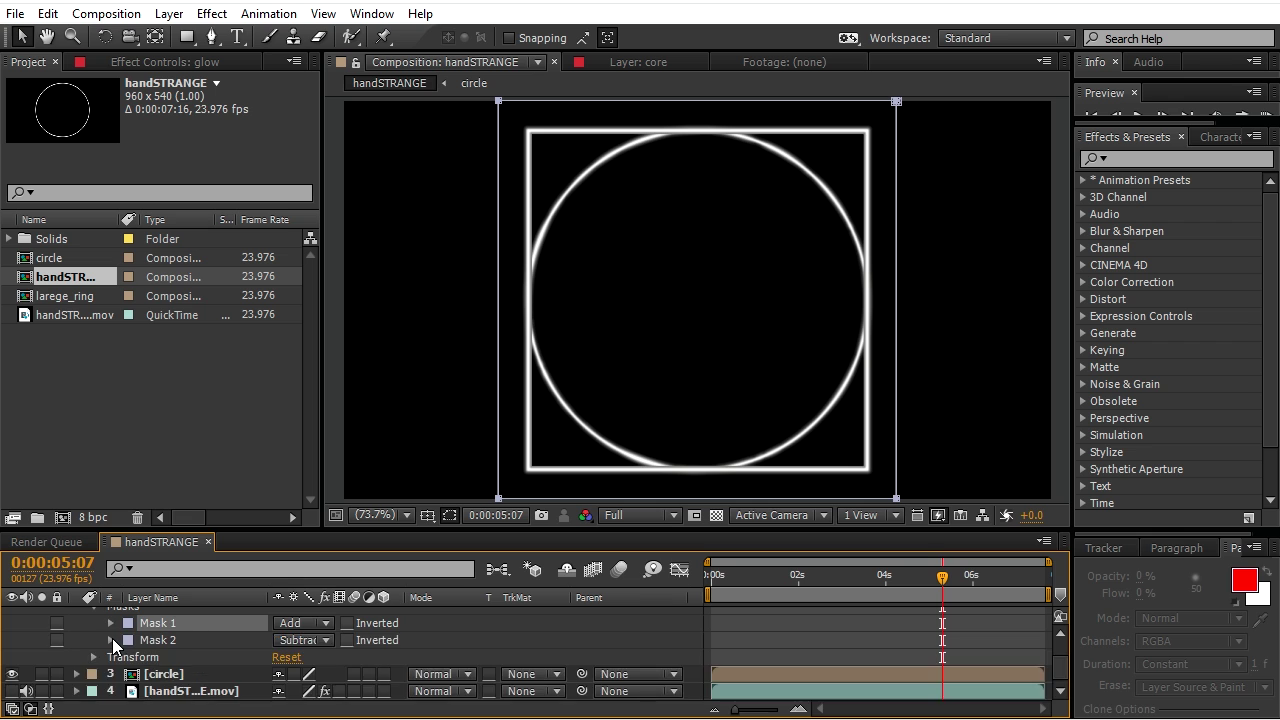
scroll(200, 650, "down", 3)
left_click_drag(296, 660, 312, 660)
left_click(111, 623)
scroll(74, 632, "up", 3)
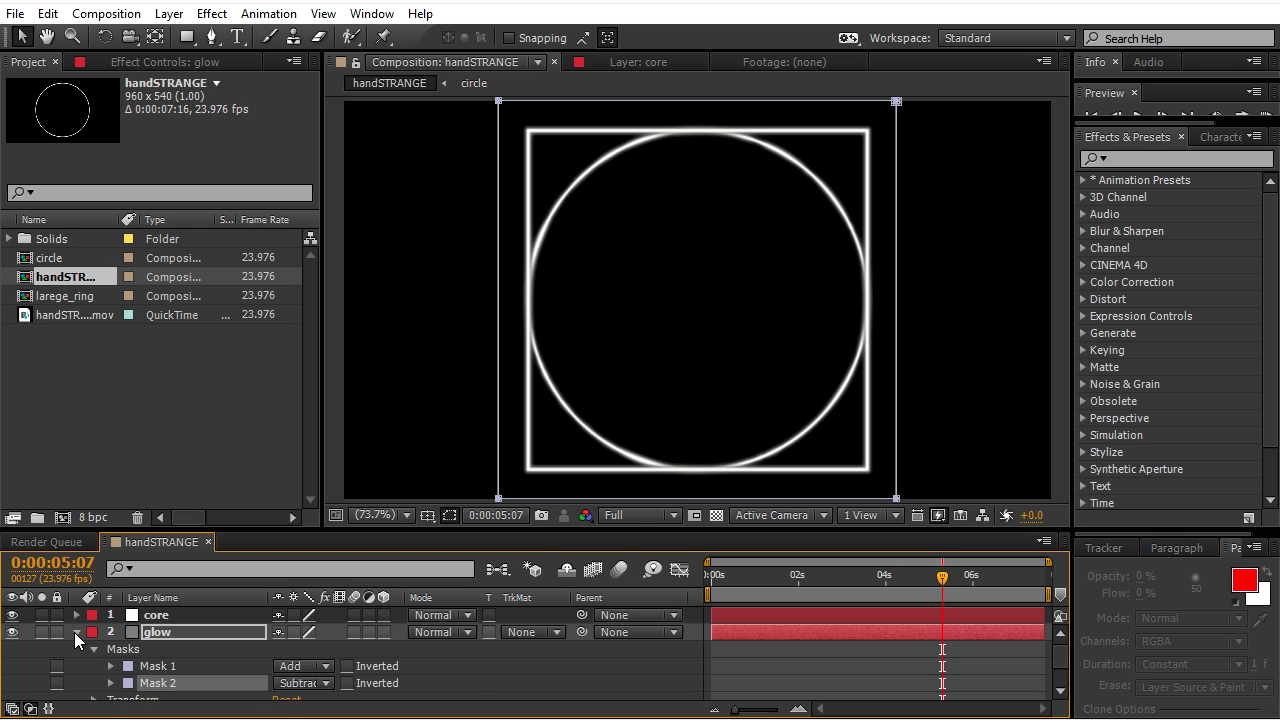
Apply Fractal Noise to the square-frame glow layer with Fractal Type Max.
left_click(76, 632)
left_click(1124, 160)
type("noise")
left_click_drag(1160, 197, 640, 486)
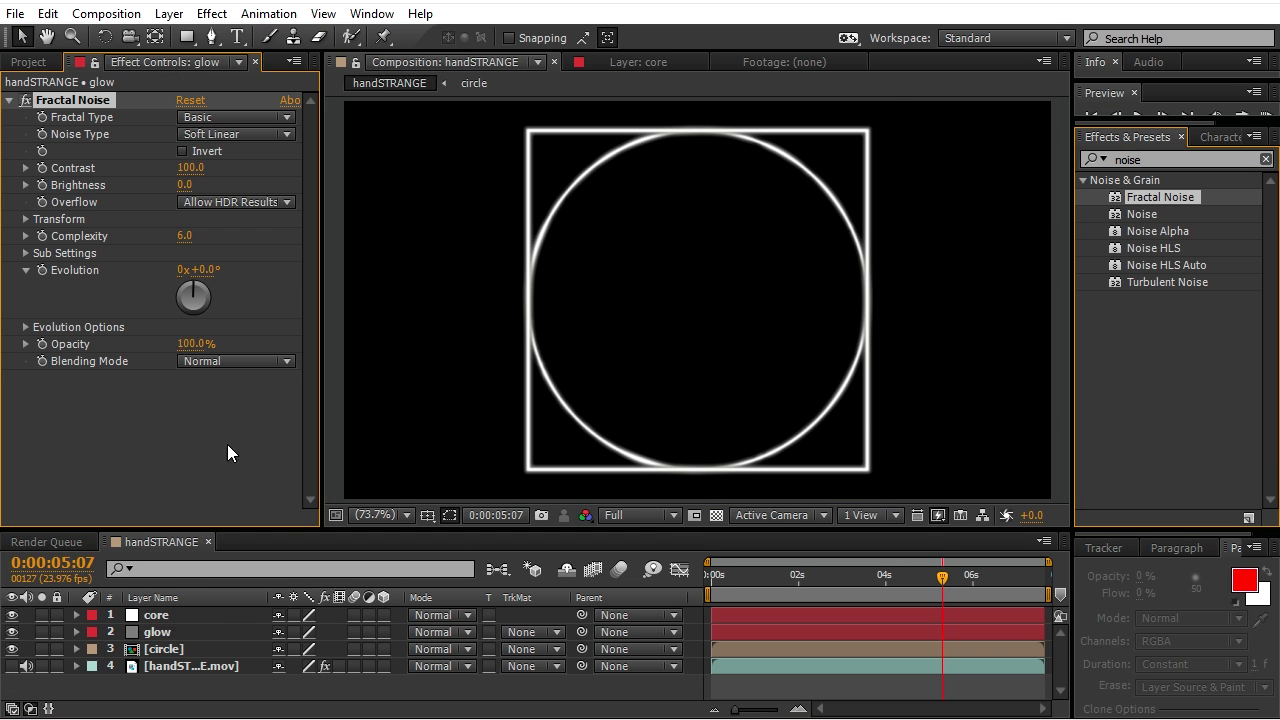
left_click(235, 117)
left_click(190, 314)
Keyframe Evolution from 0 at the comp start to 10 revolutions at the end.
left_click(707, 572)
left_click(42, 270)
key("End")
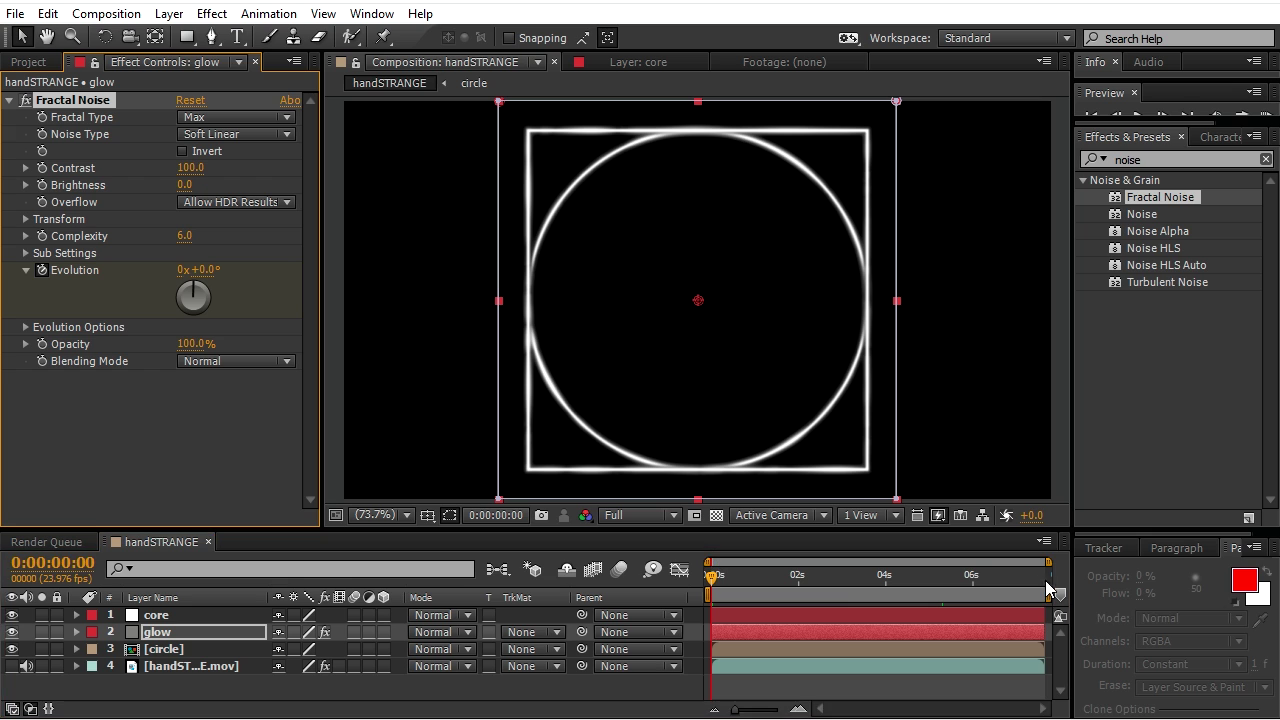
left_click(183, 270)
type("10")
key("Return")
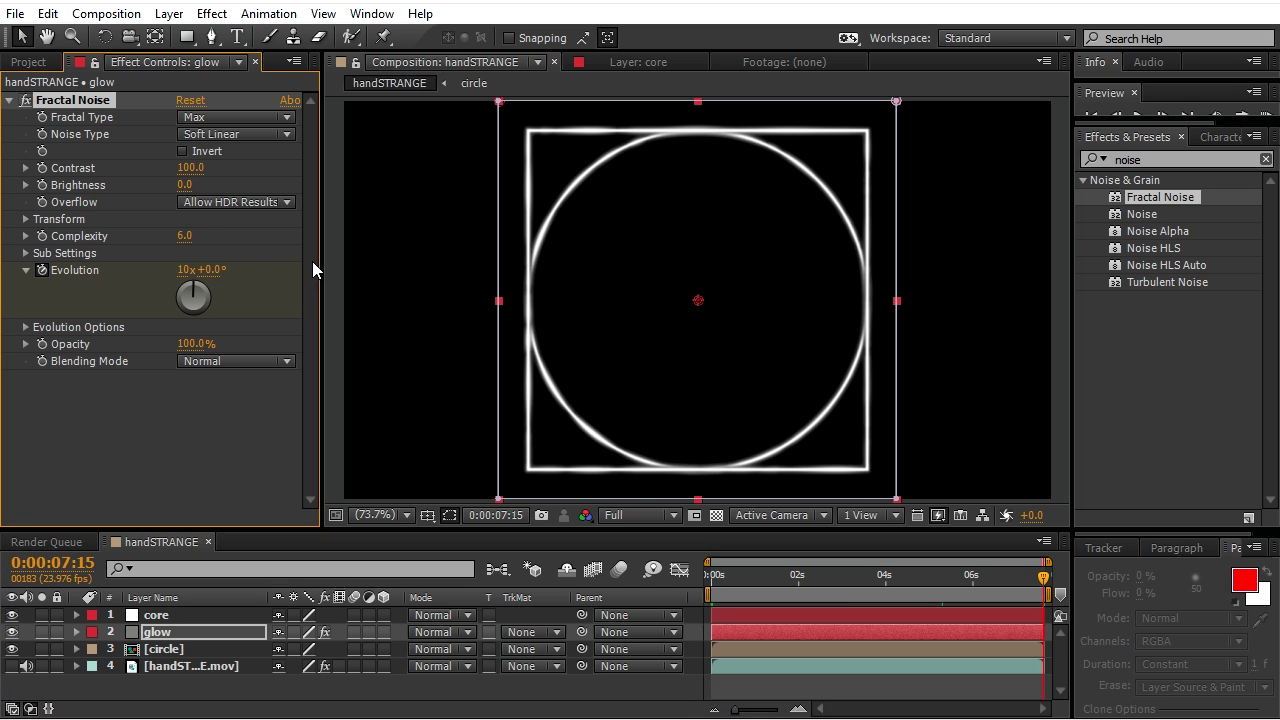
left_click(156, 622)
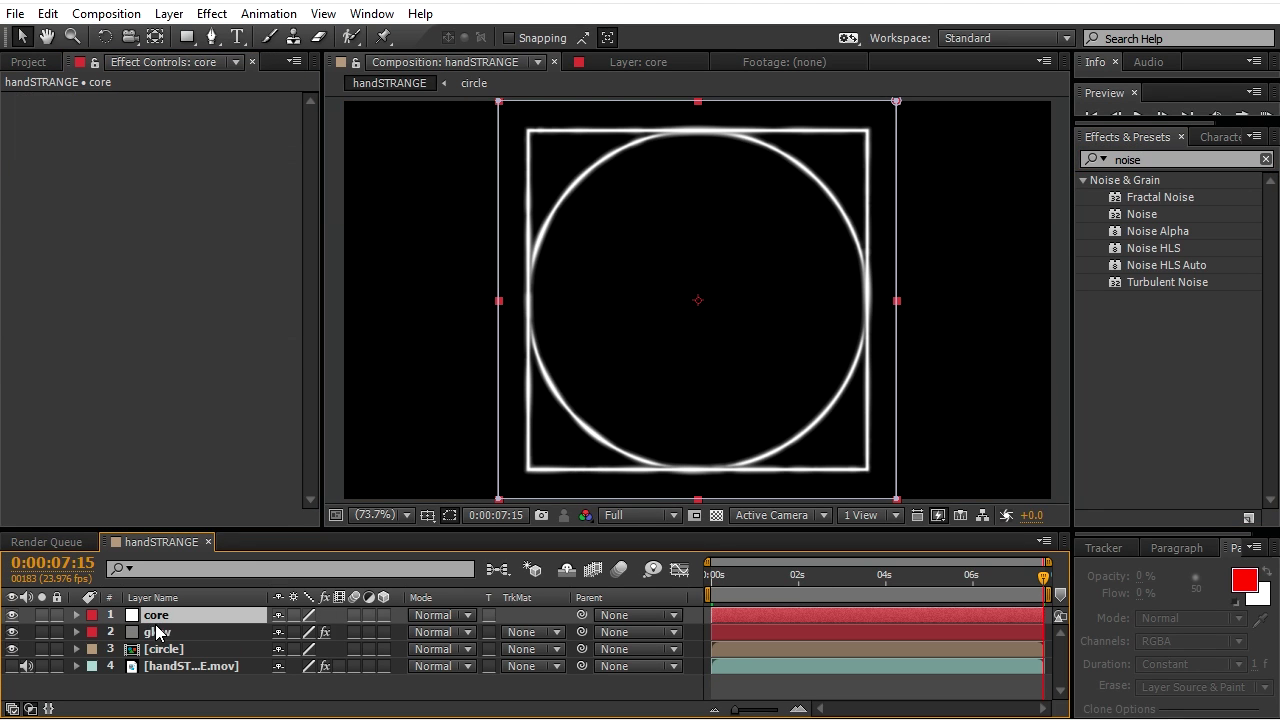
Pre-compose the core and glow layers into a new composition named 'square'.
left_click(156, 630, "ctrl")
right_click(162, 630)
left_click(266, 428)
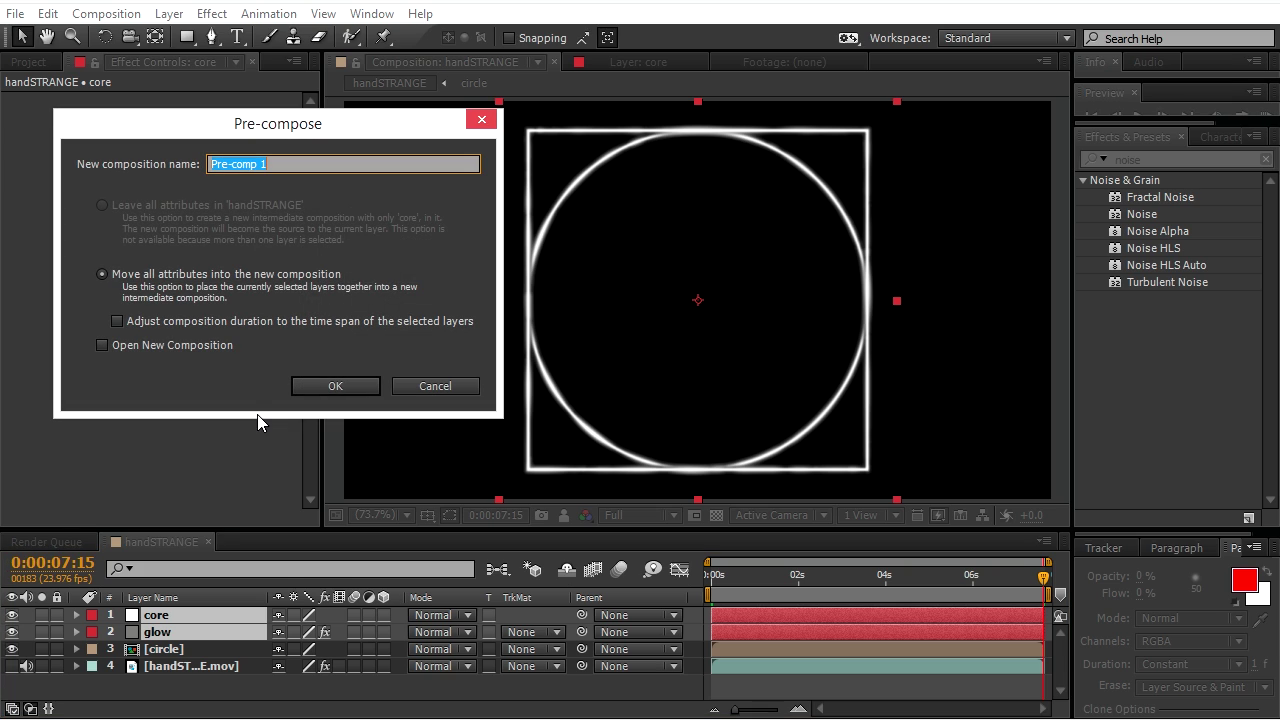
type("square")
key("Return")
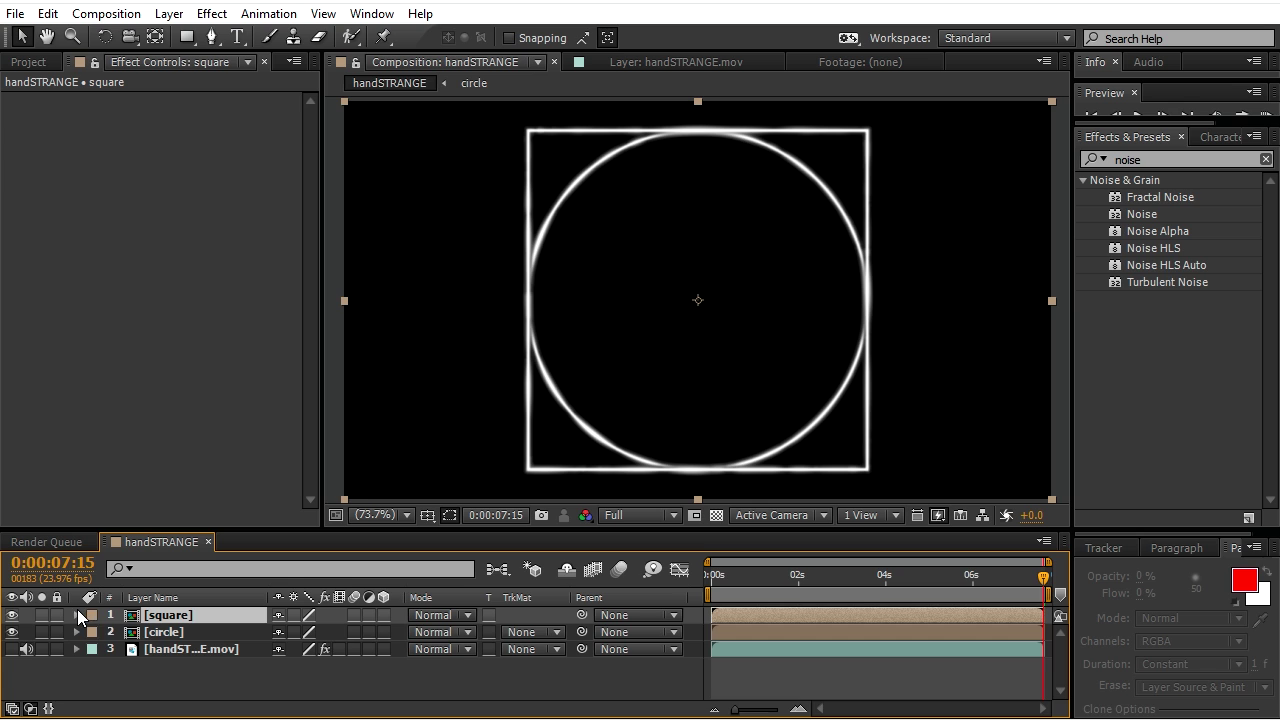
Scale the square layer down to 51% inside the circle.
left_click(77, 615)
left_click(94, 632)
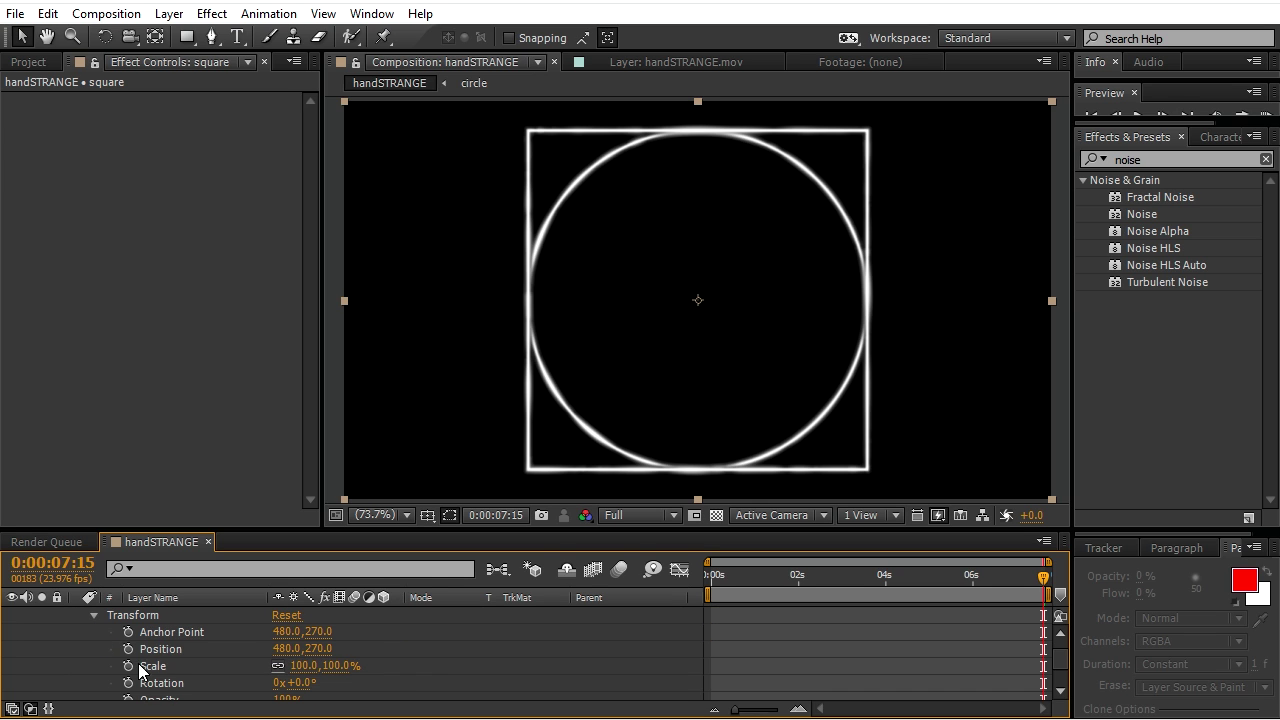
scroll(193, 670, "down", 2)
scroll(209, 657, "up", 2)
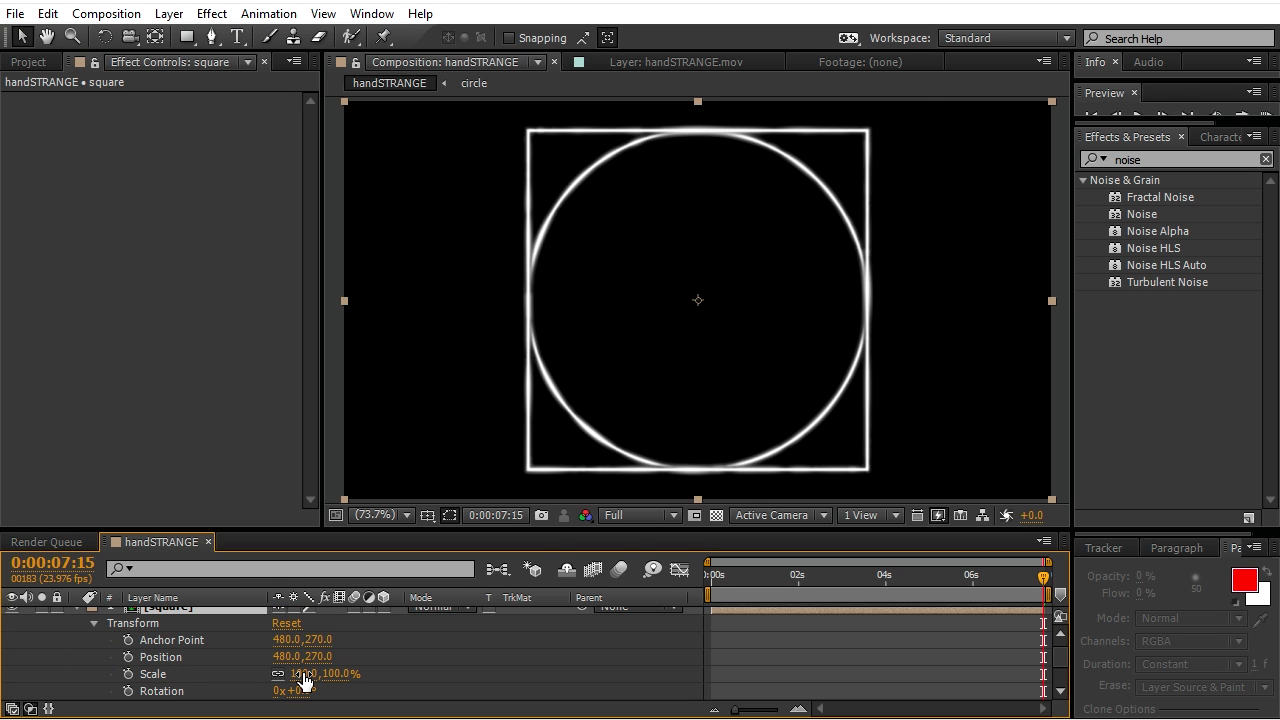
left_click_drag(302, 679, 255, 674)
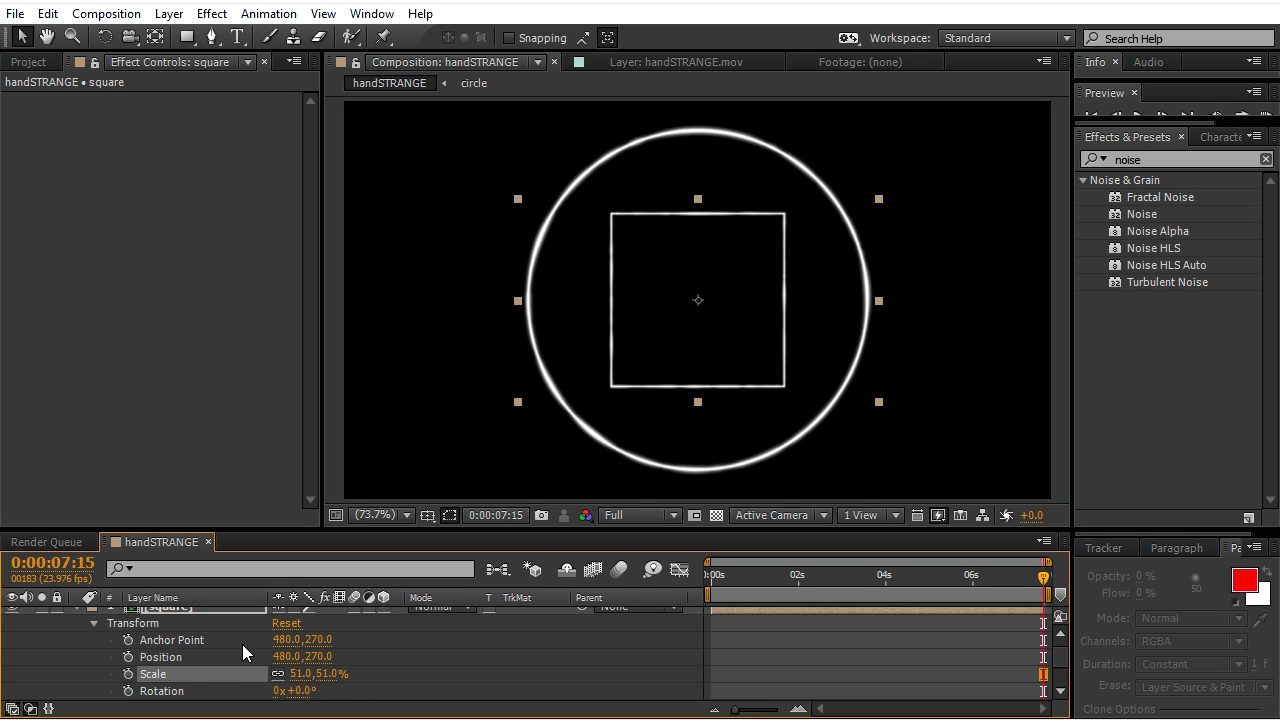
Duplicate the square layer and rename the copy 'square_two'.
left_click(92, 623)
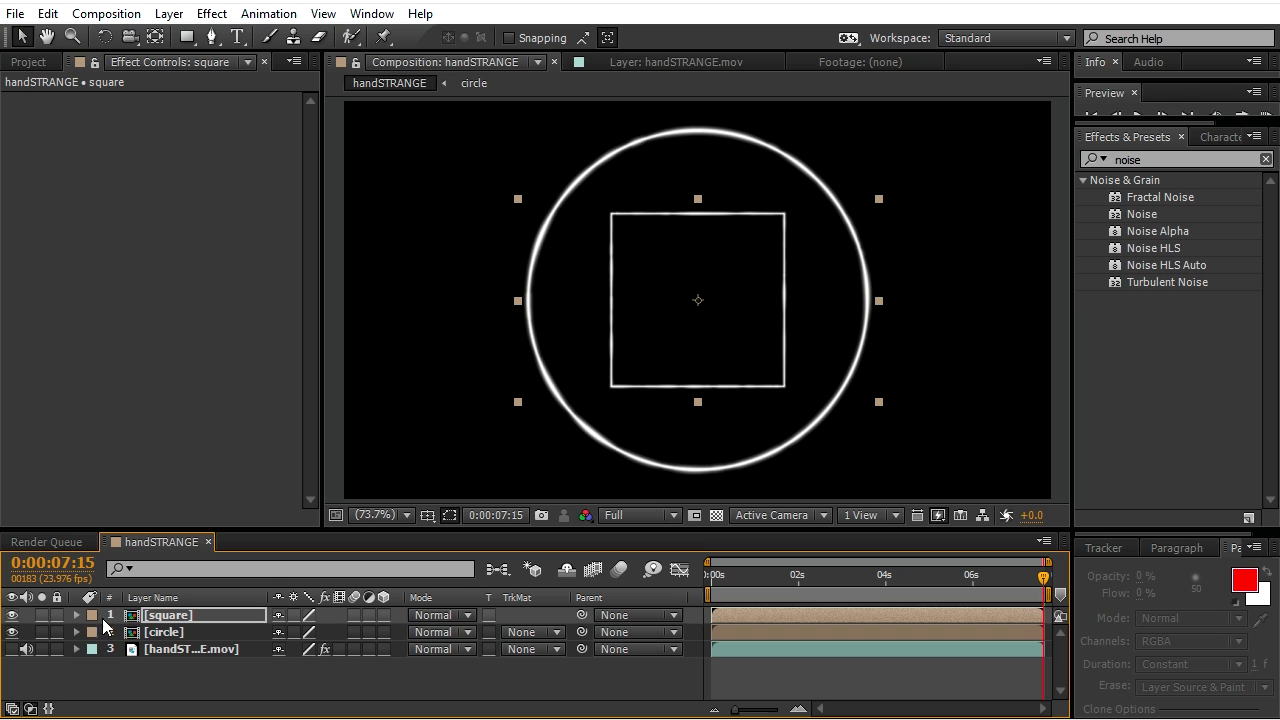
left_click(160, 615)
key("ctrl+d")
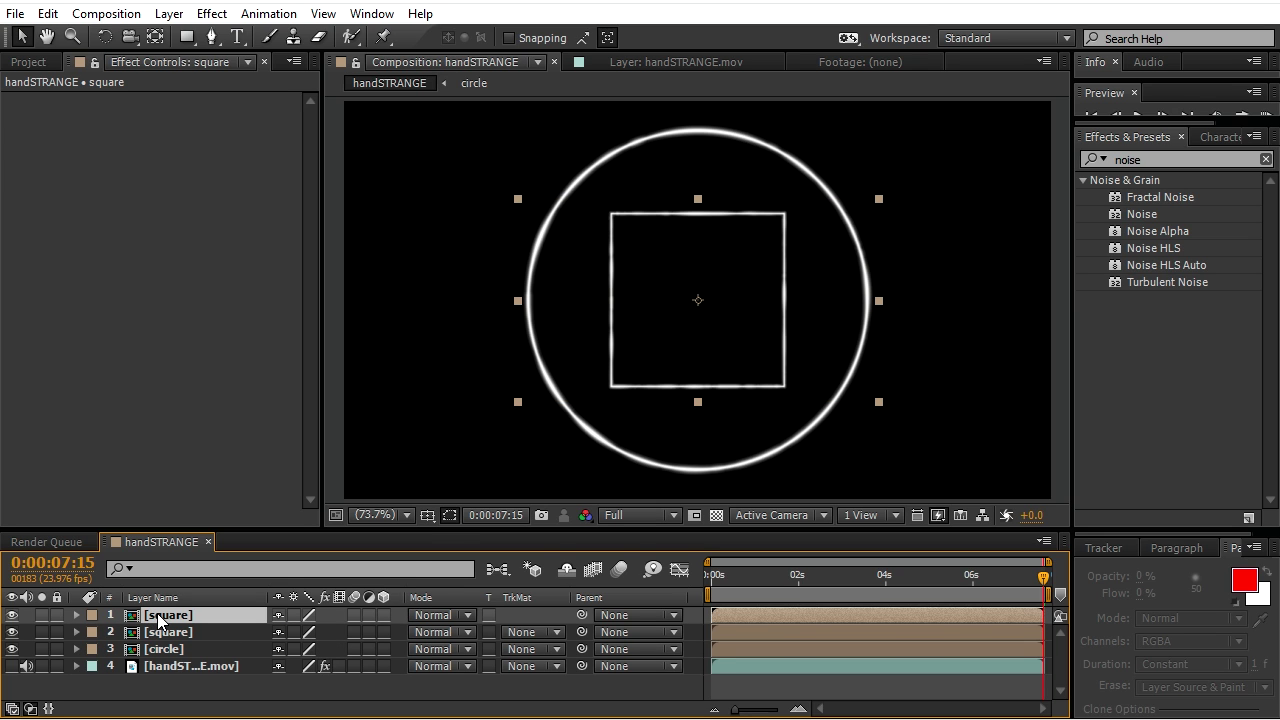
right_click(165, 620)
left_click(195, 608)
type("_")
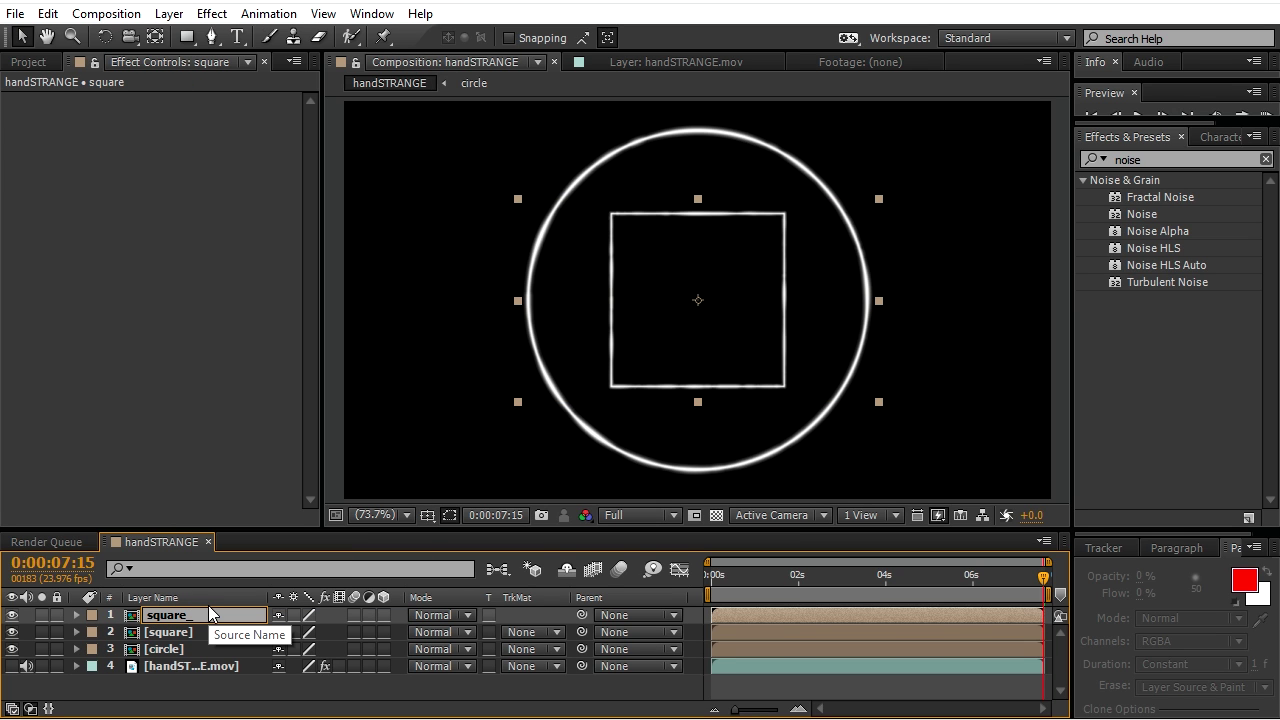
type("two")
key("Return")
Rotate square_two by 45° so it crosses the original, then select the circle layer.
left_click(76, 615)
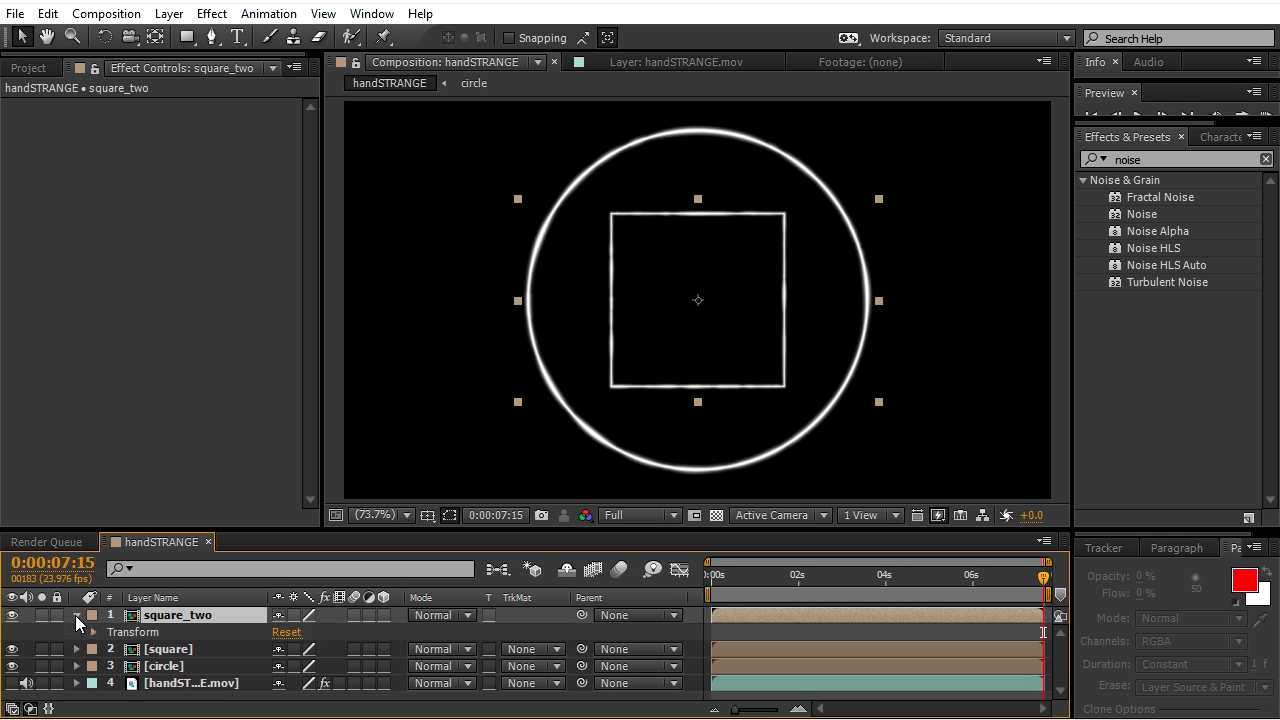
left_click(91, 633)
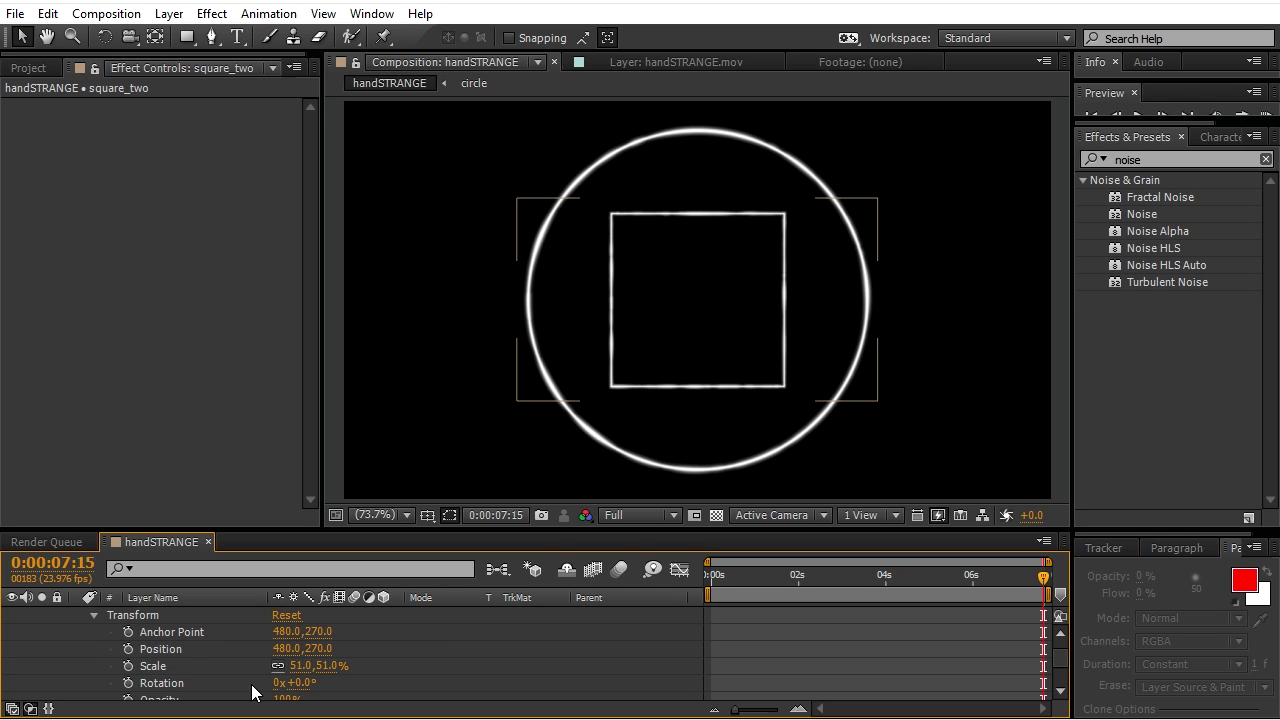
left_click(296, 683)
type("45")
key("Return")
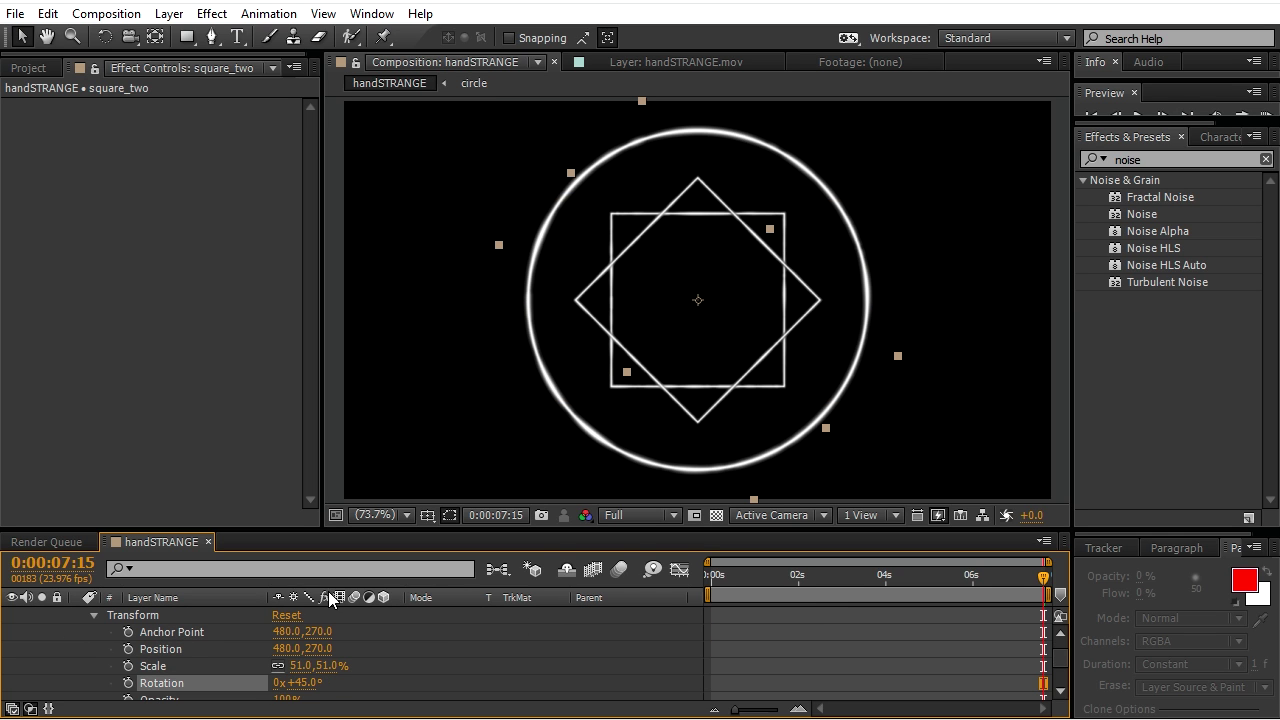
left_click(94, 616)
left_click(76, 615)
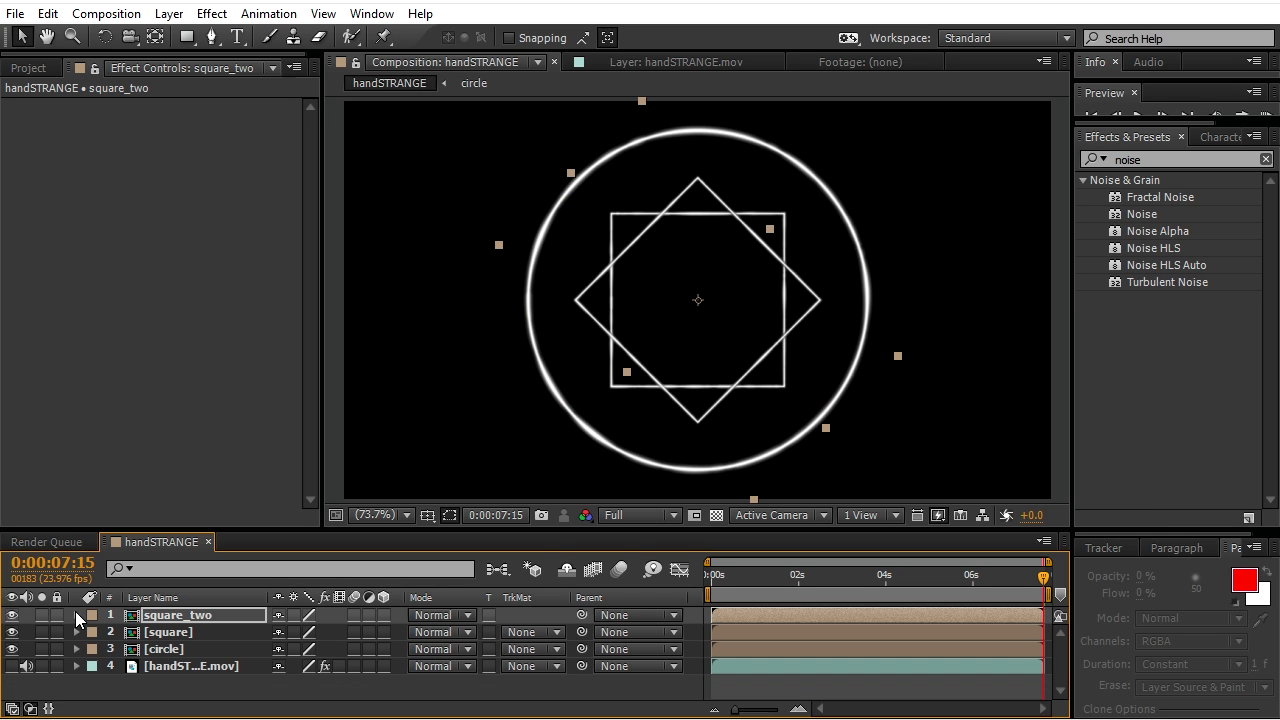
left_click(158, 652)
Duplicate the circle layer twice and rename the first ring circle_large.
key("ctrl+d")
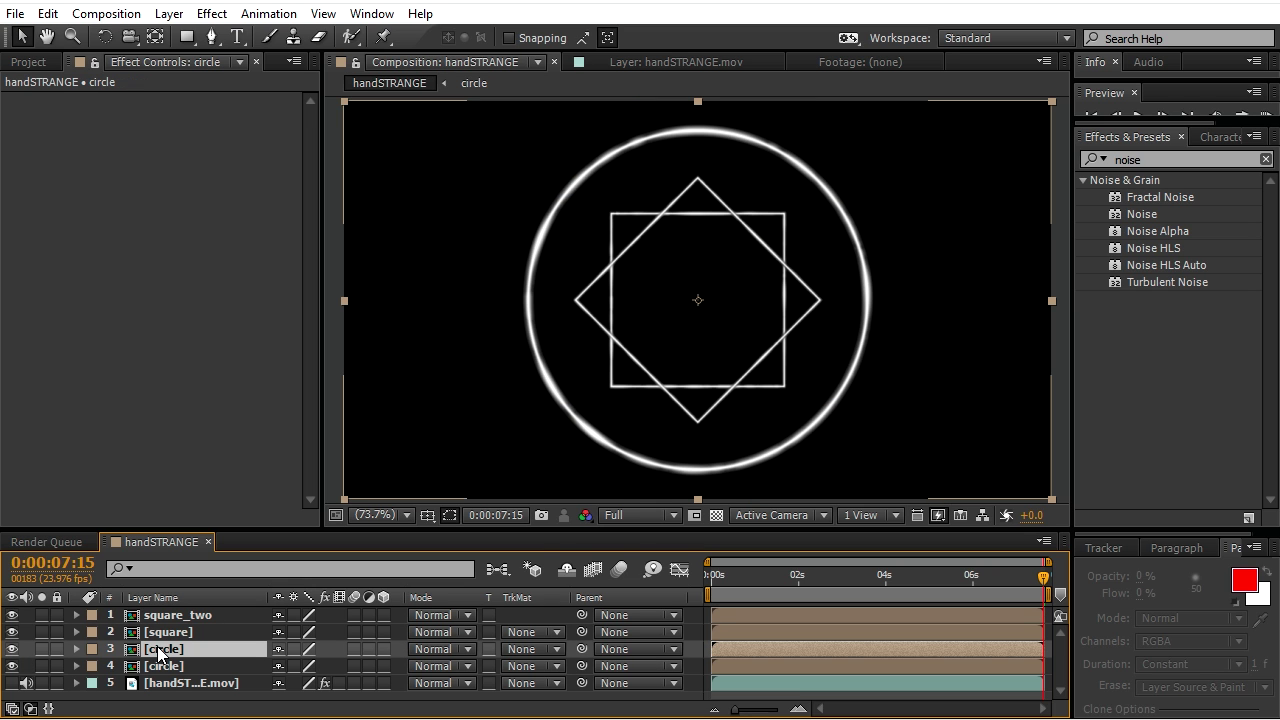
key("ctrl+d")
right_click(160, 651)
left_click(188, 638)
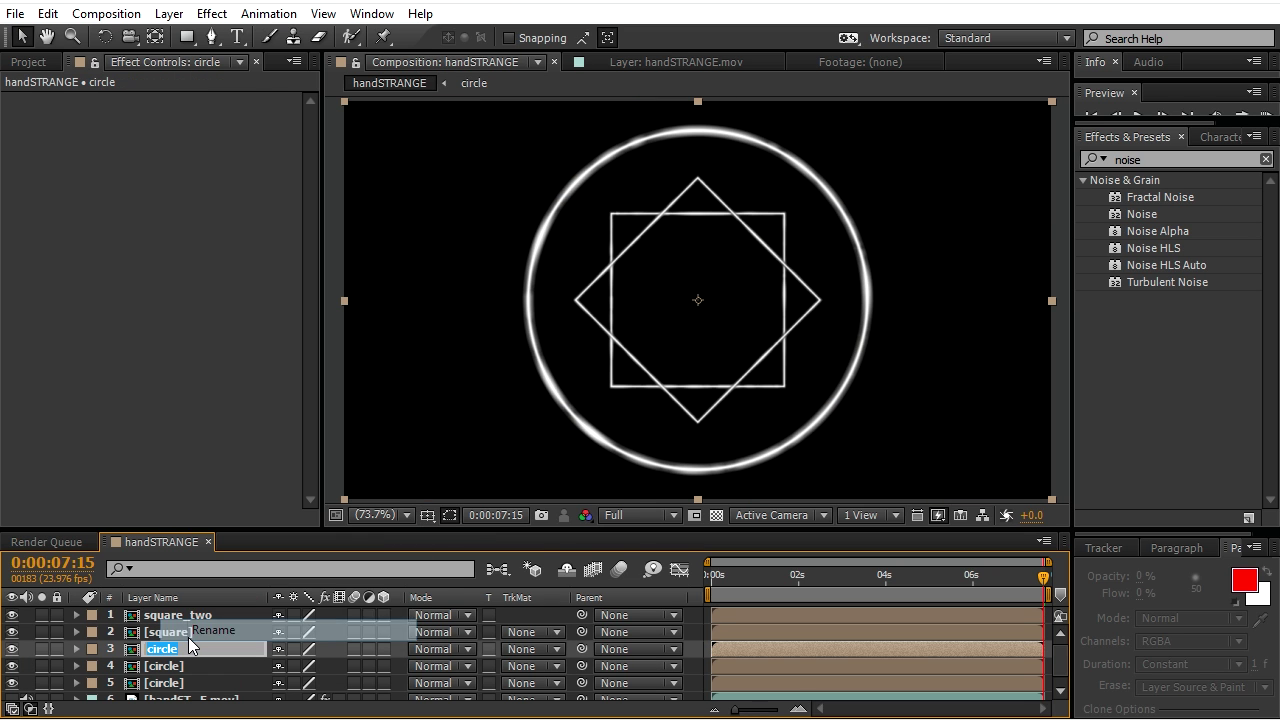
left_click(183, 649)
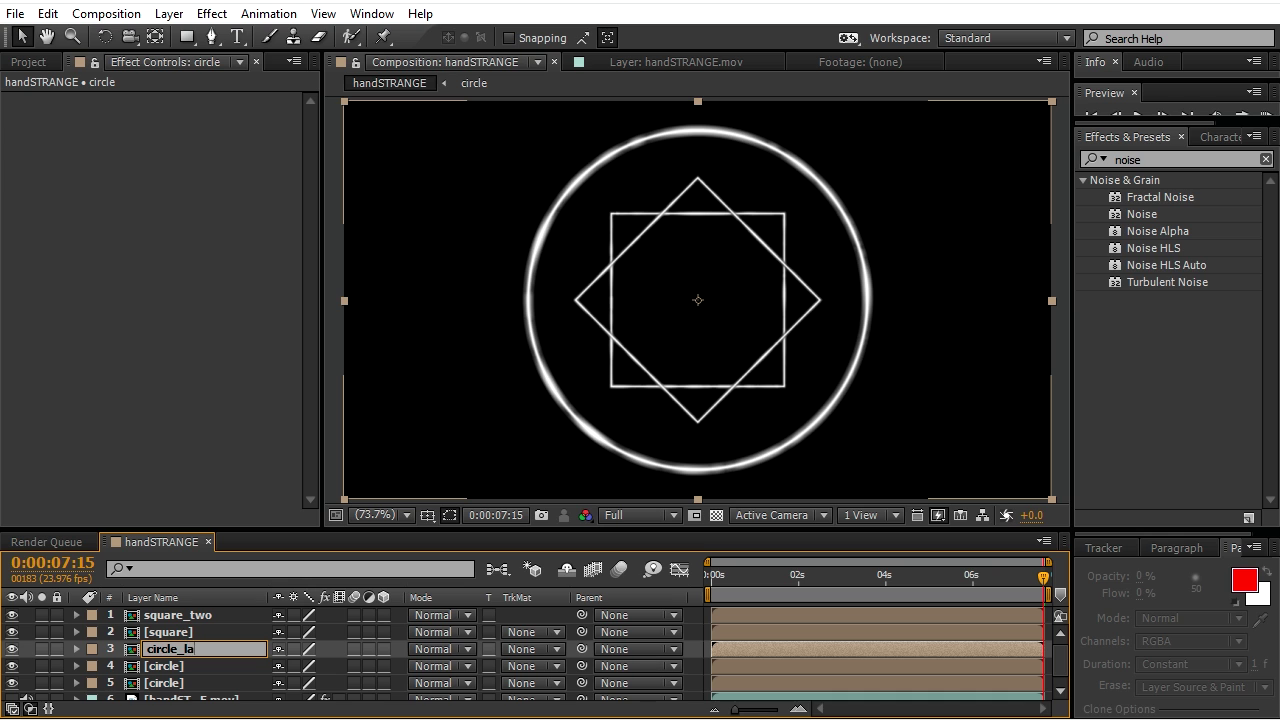
Rename the other two circle layers circle_medium and circle_small.
left_click(198, 670)
right_click(172, 667)
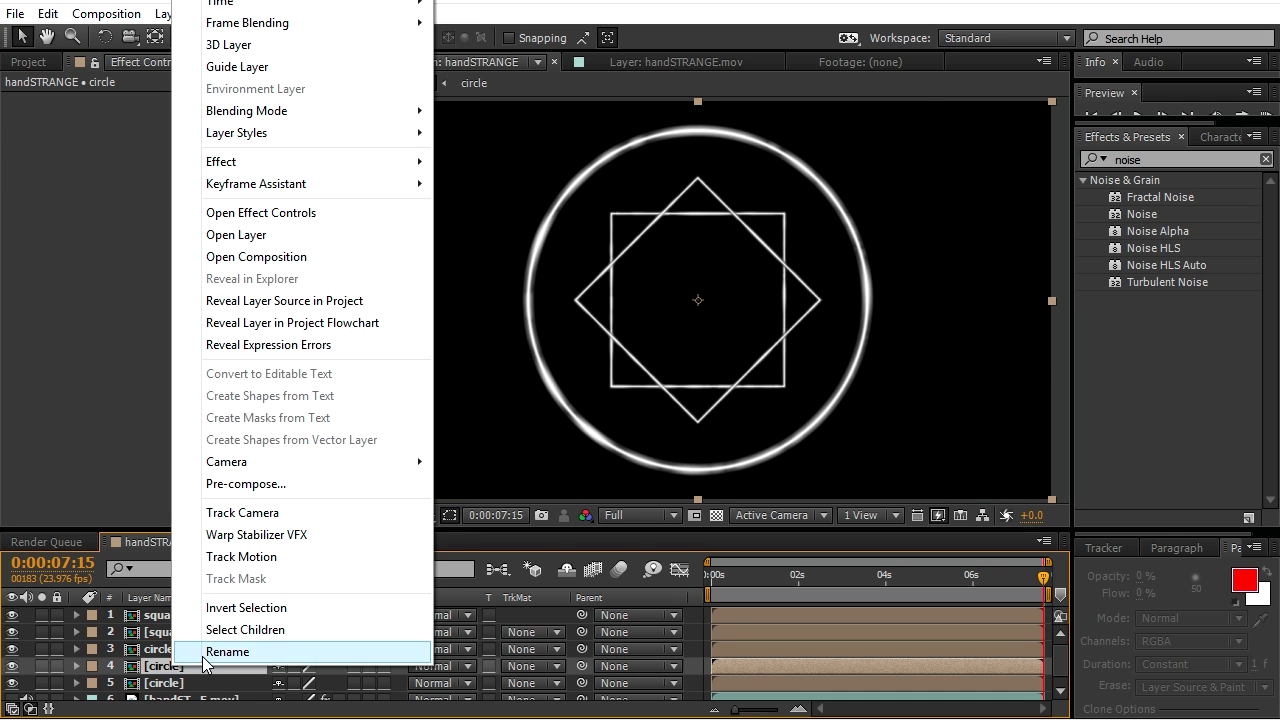
left_click(192, 651)
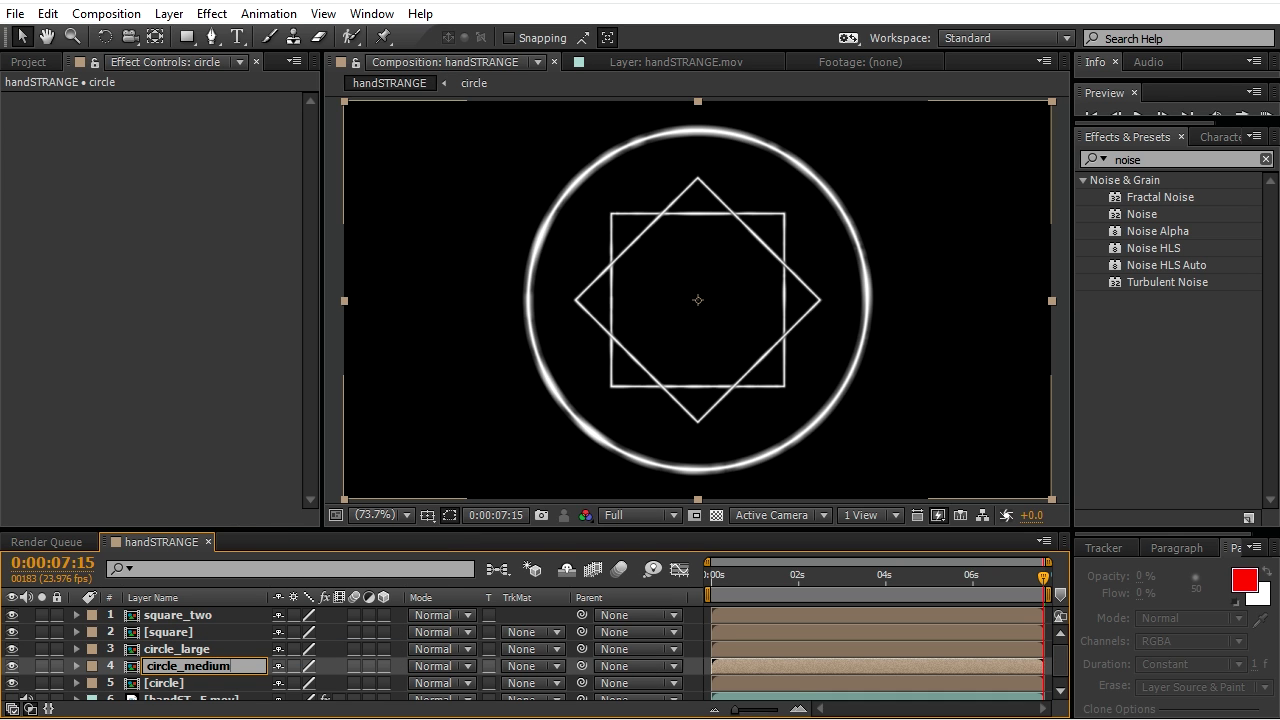
type("_medium")
key("Return")
left_click(167, 684)
right_click(167, 684)
left_click(195, 669)
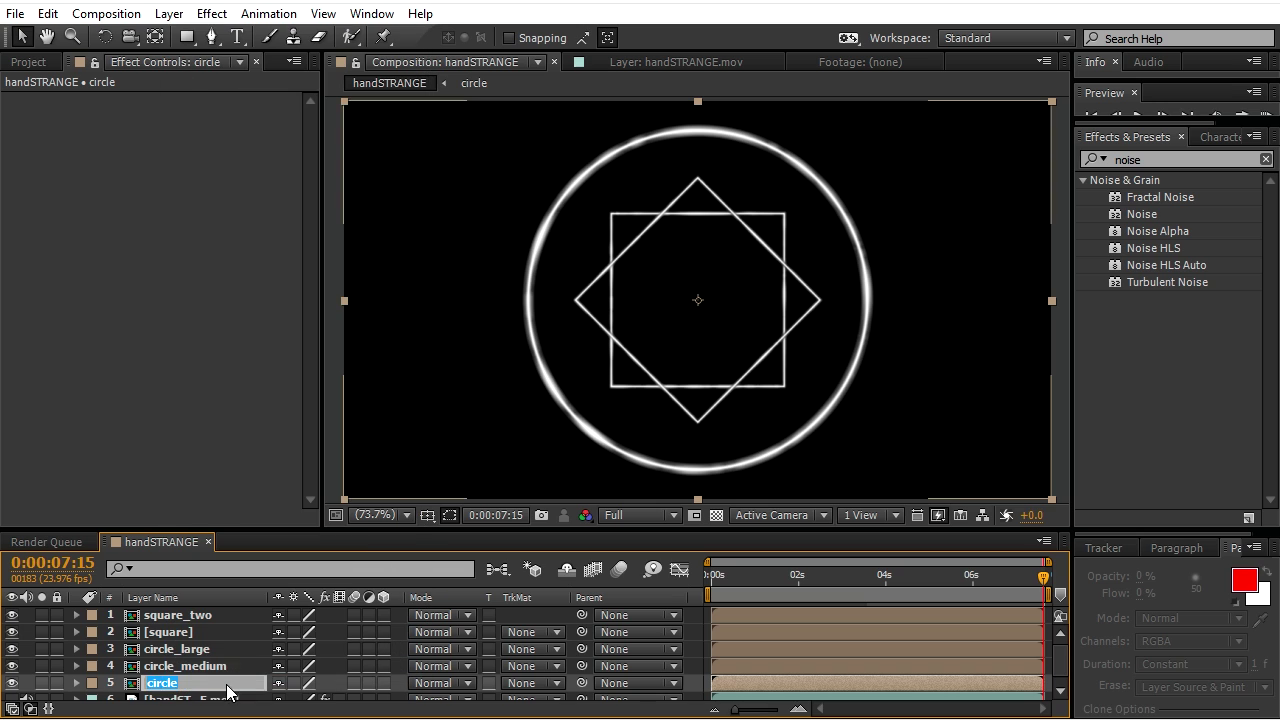
left_click(206, 679)
key("Return")
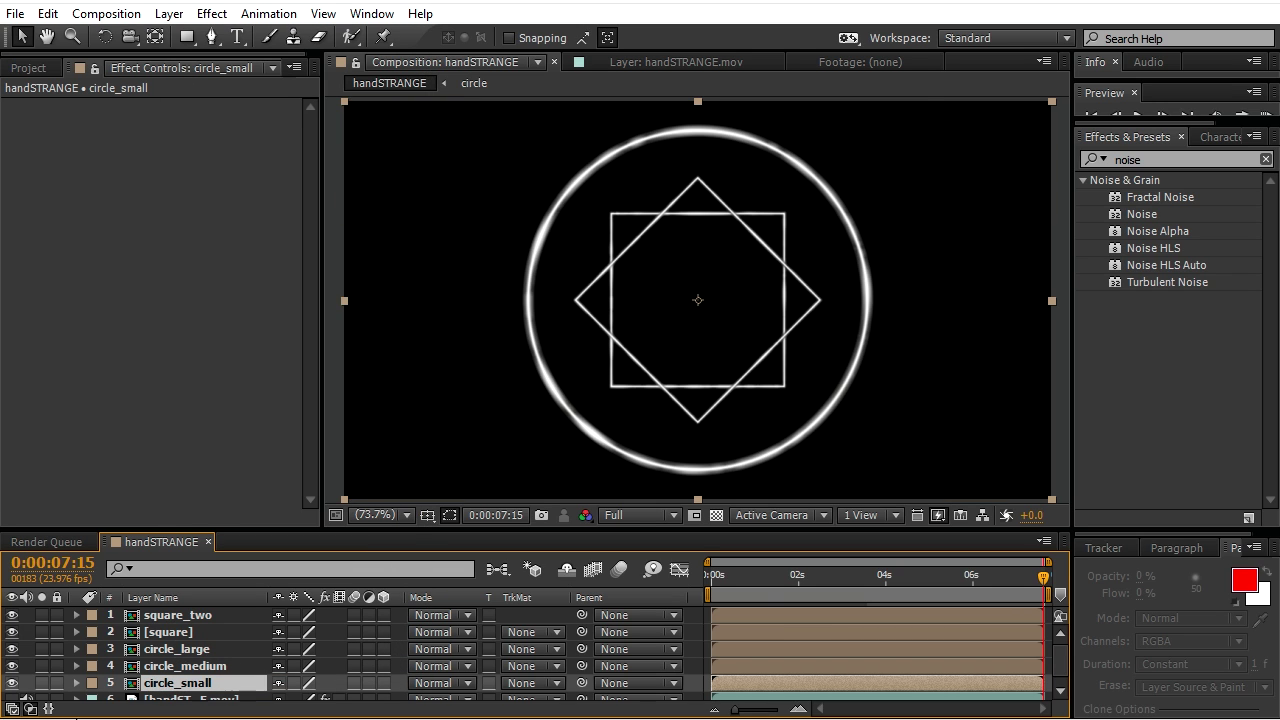
Scale circle_medium down to 76%.
left_click(195, 669)
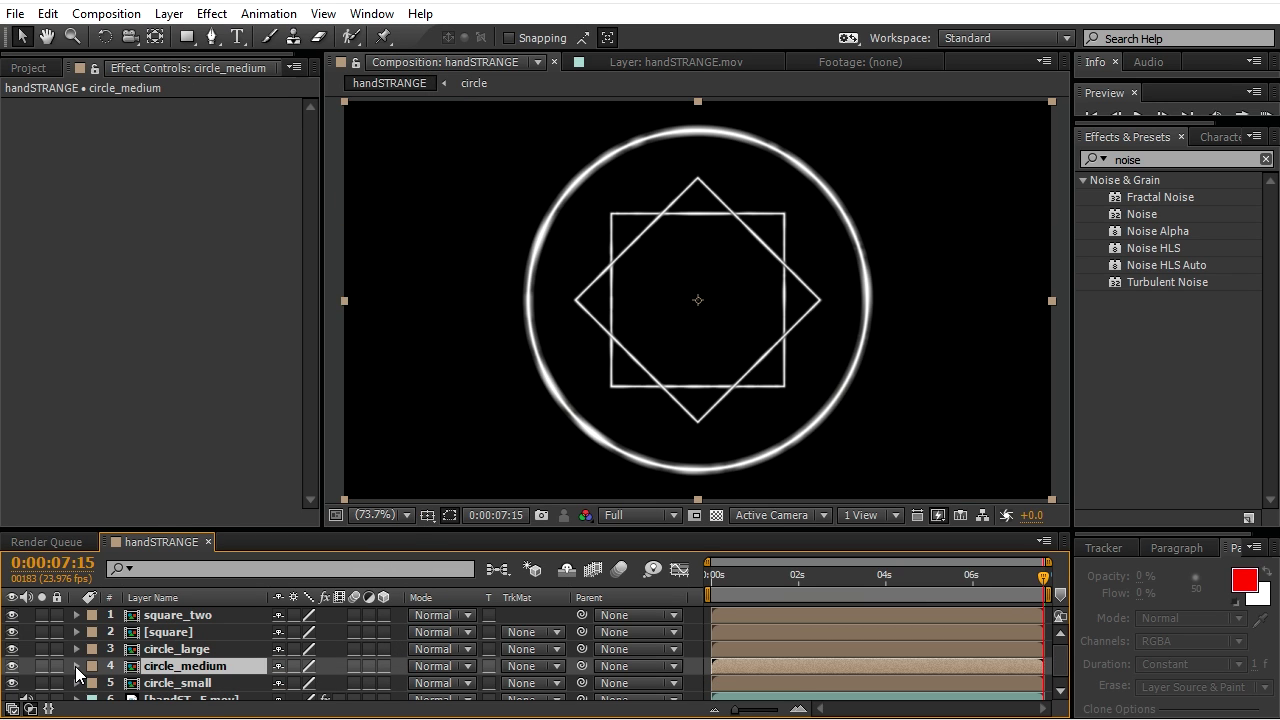
left_click(77, 666)
left_click(93, 684)
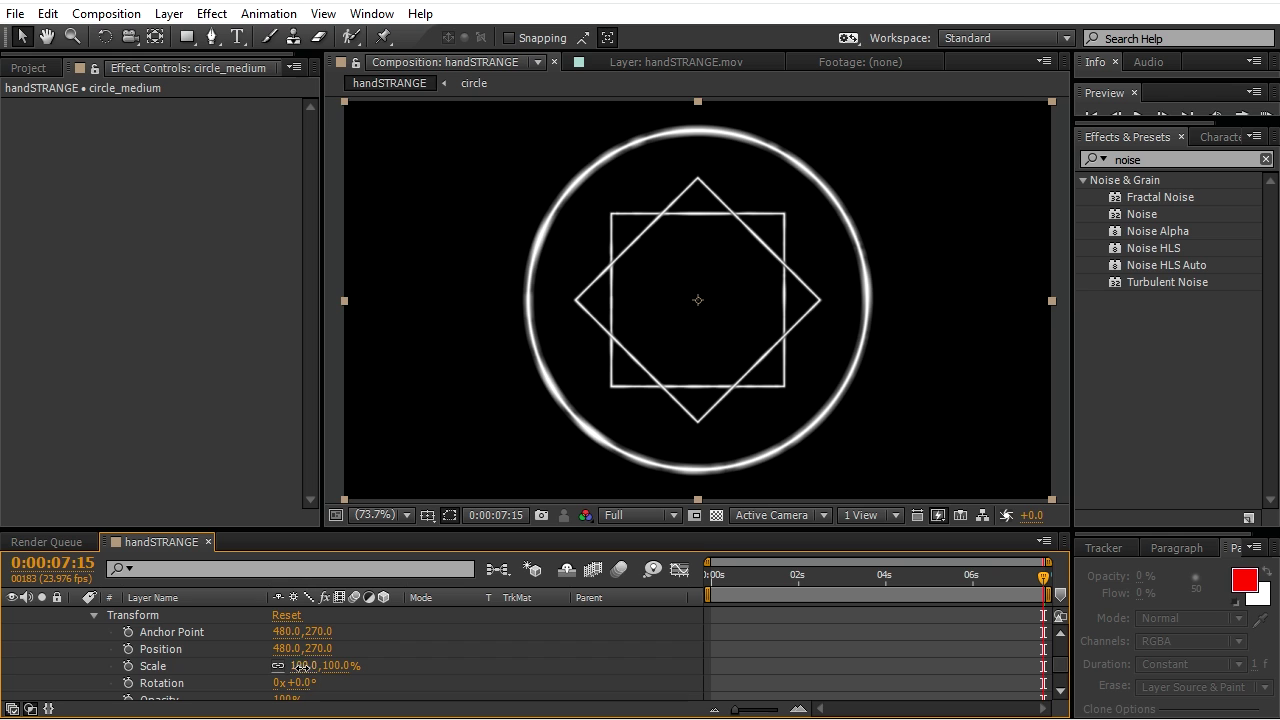
left_click_drag(300, 665, 271, 665)
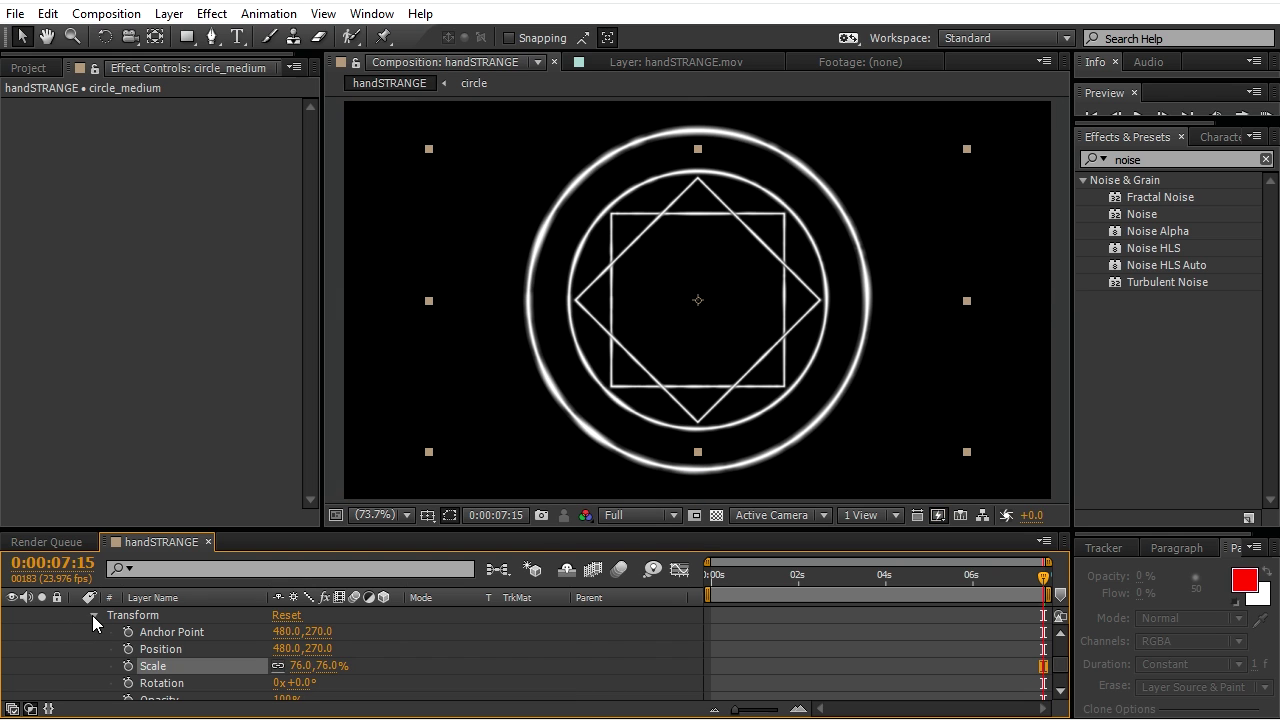
left_click(93, 617)
left_click(77, 640)
Scale circle_small down to 48%.
left_click(77, 674)
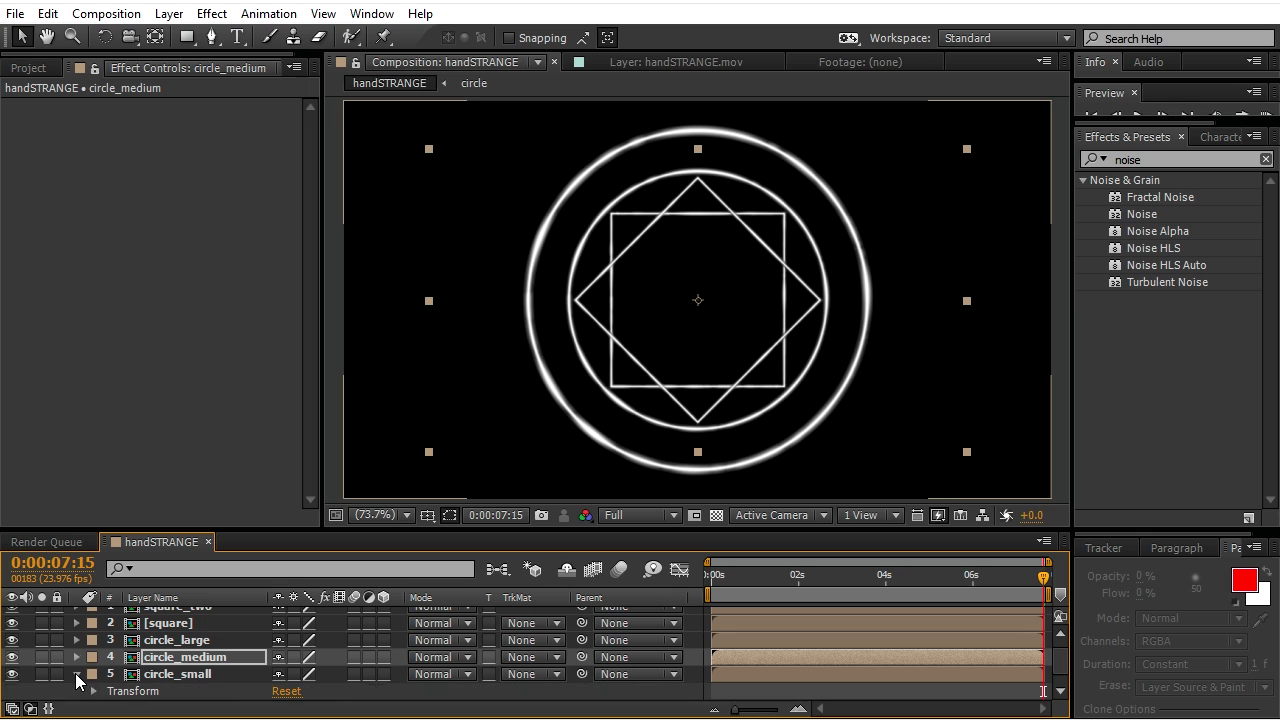
left_click(94, 692)
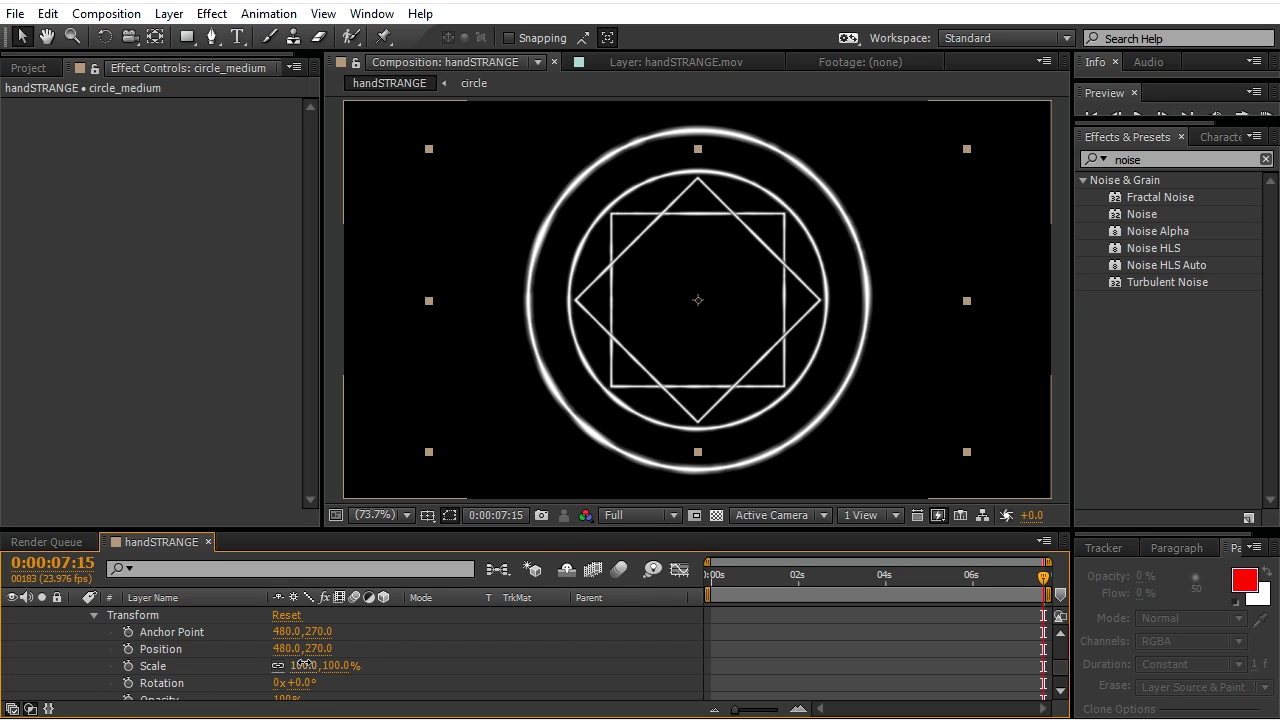
left_click_drag(303, 665, 256, 667)
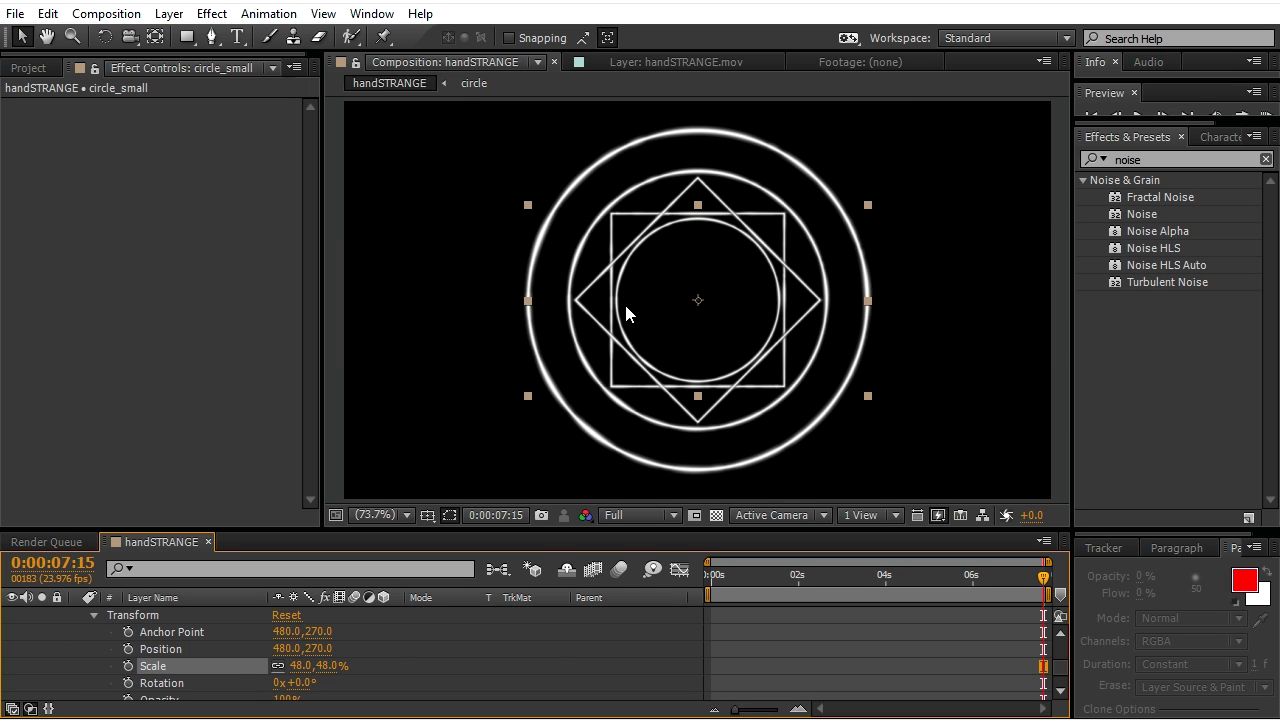
left_click(95, 615)
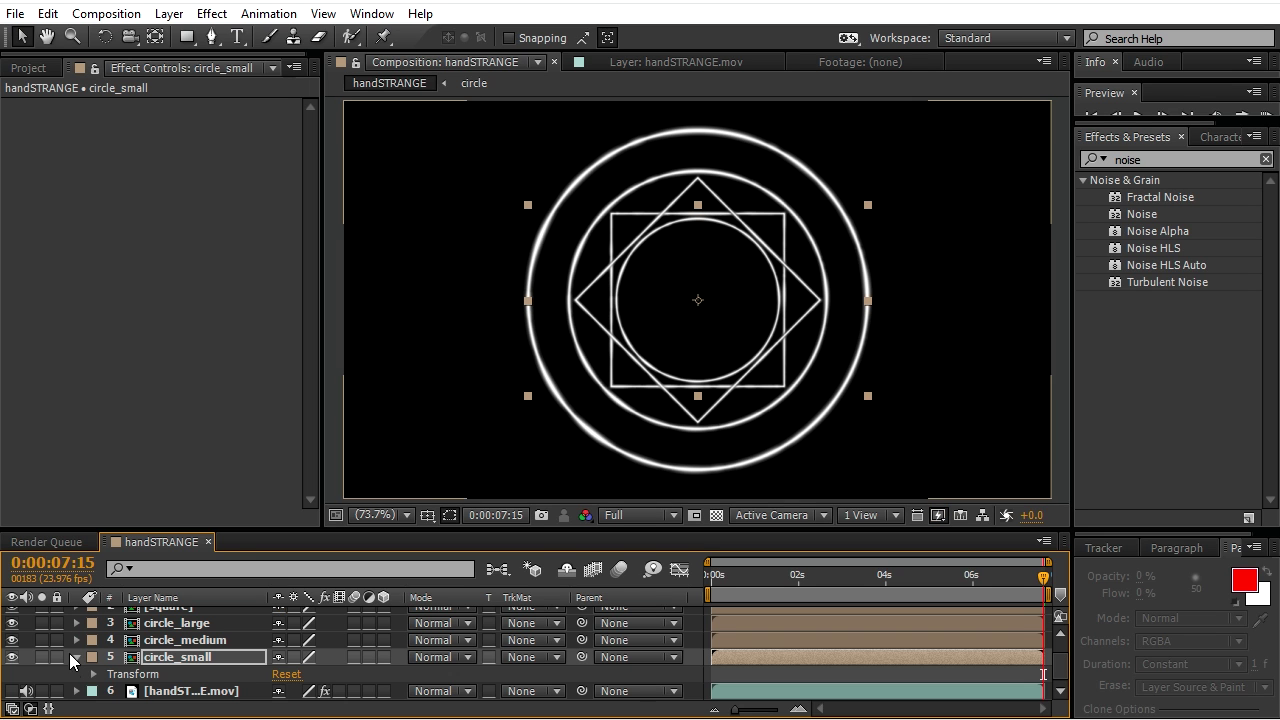
left_click(77, 657)
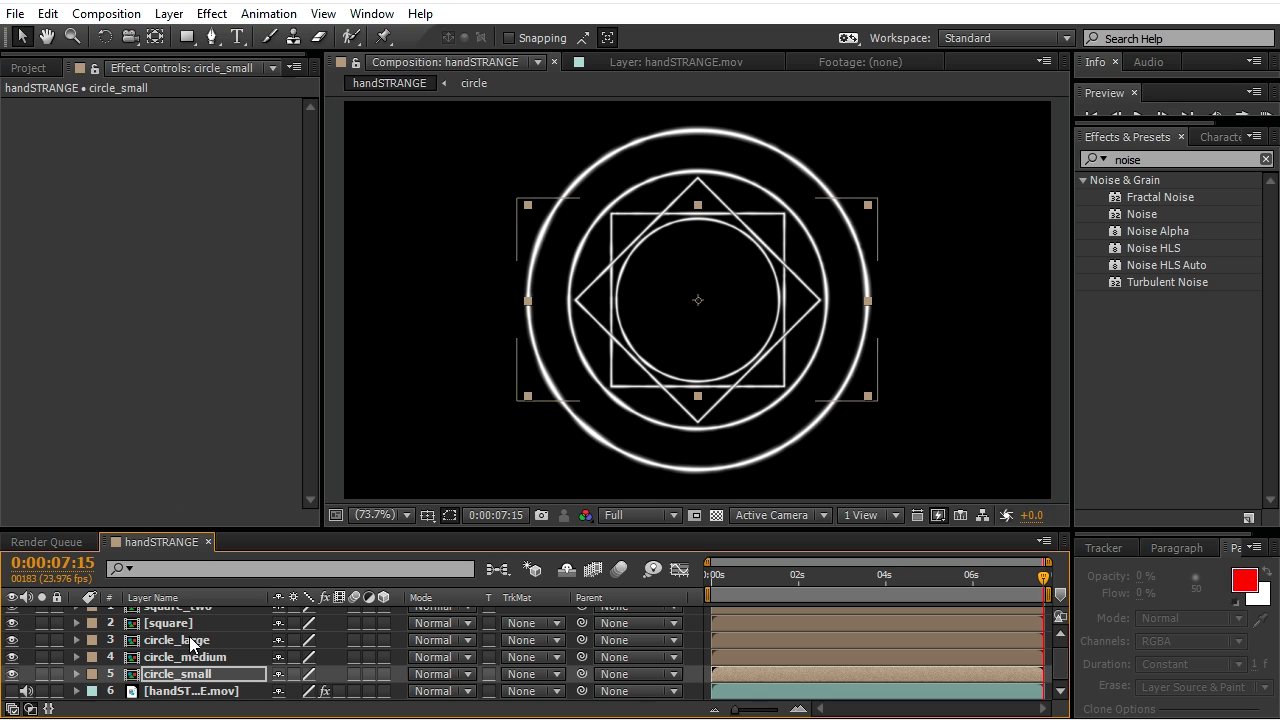
Add a text layer near the bottom reading 'youtube tutorials from graphire prodisubscribe like and coment please peac'.
left_click(238, 37)
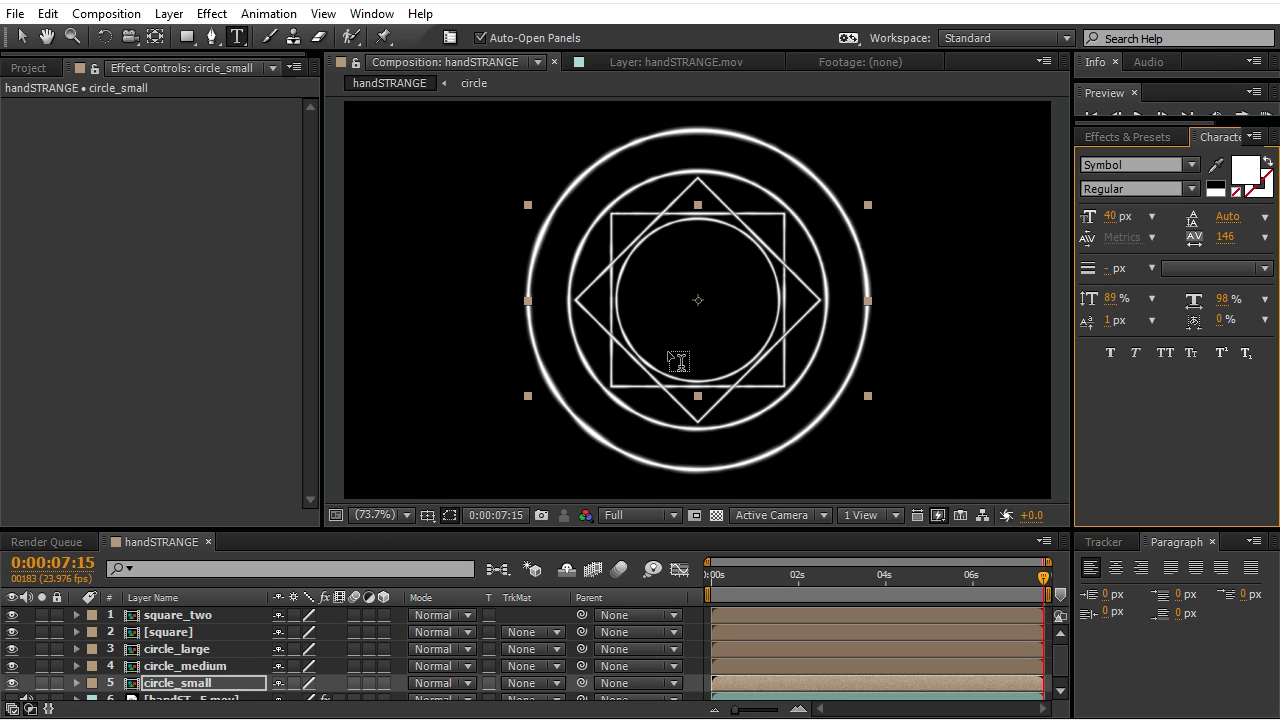
left_click(373, 435)
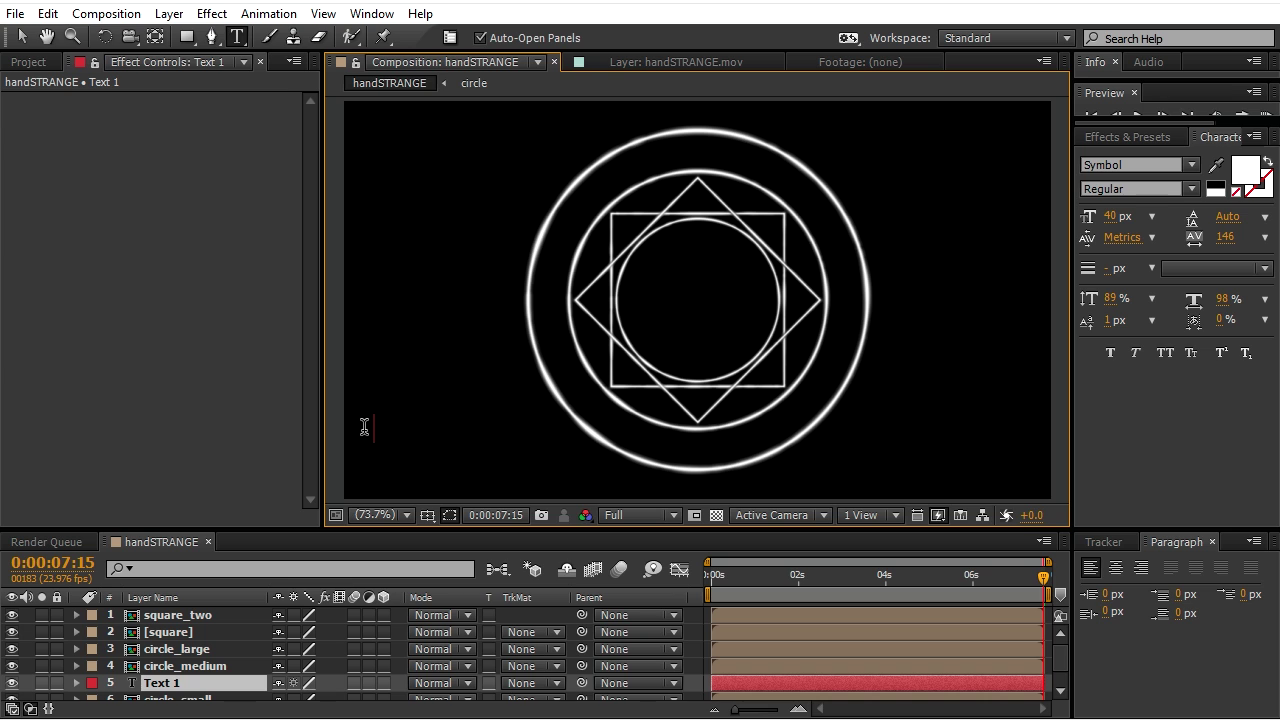
type("youtube")
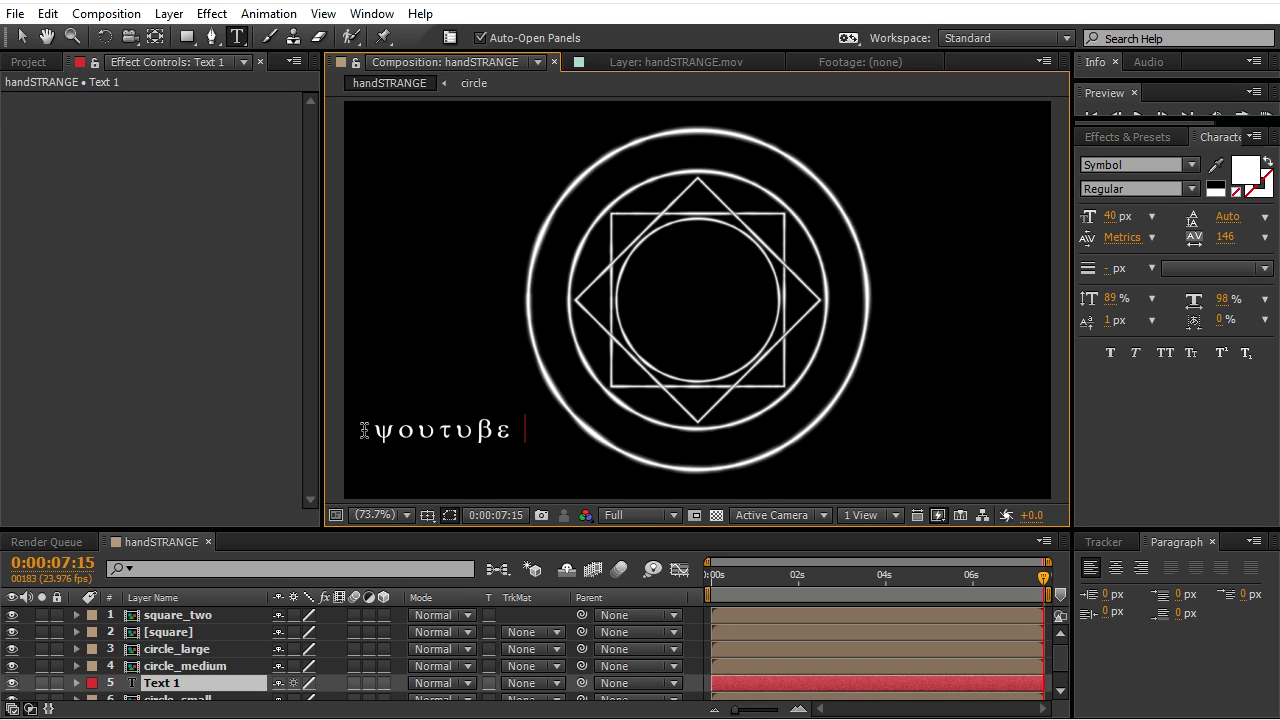
type(" tutorials from graphire prodi")
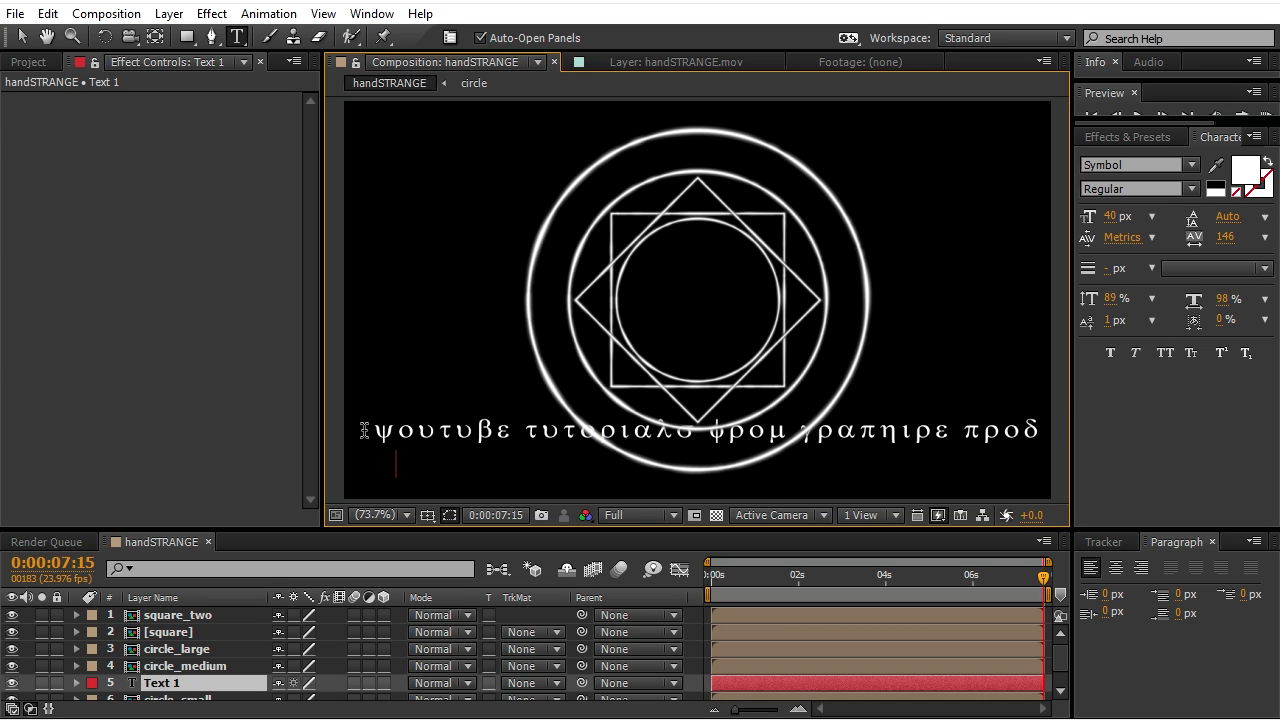
type("subscribe like and coment please peac")
left_click(21, 37)
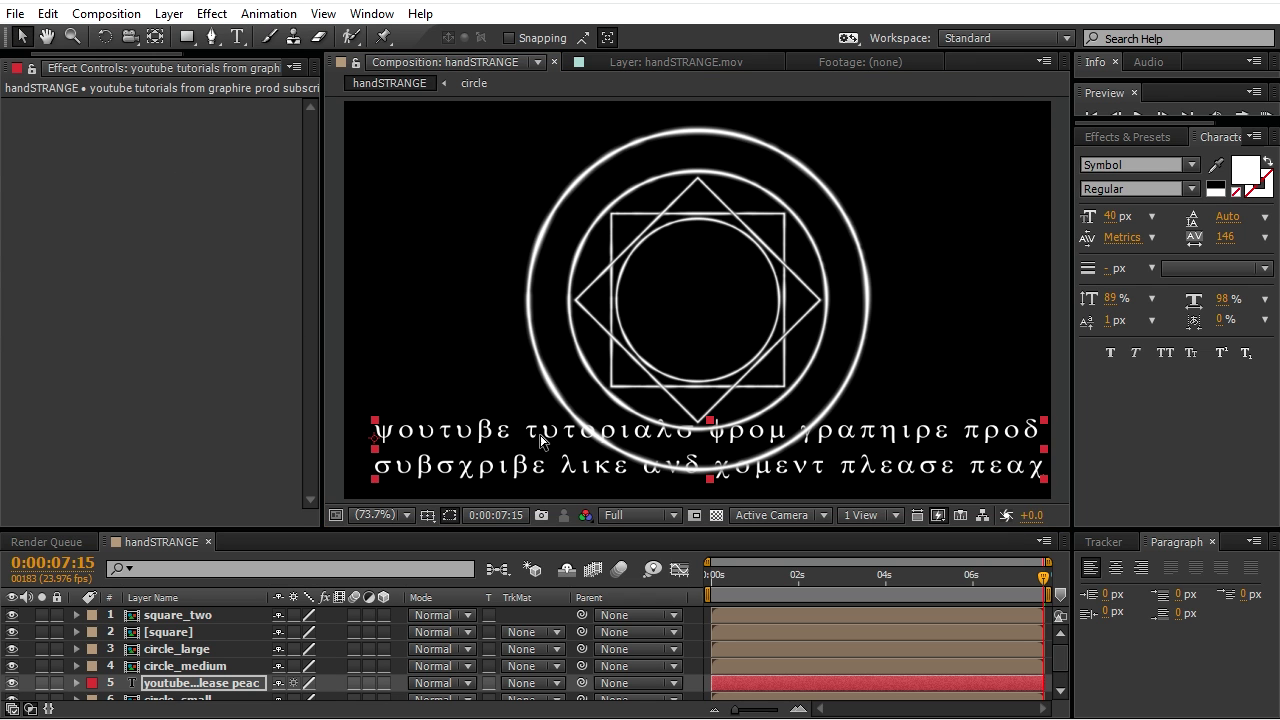
left_click_drag(1012, 441, 1050, 443)
Set all the text to 27 px and add more characters to form two lines.
left_click(237, 37)
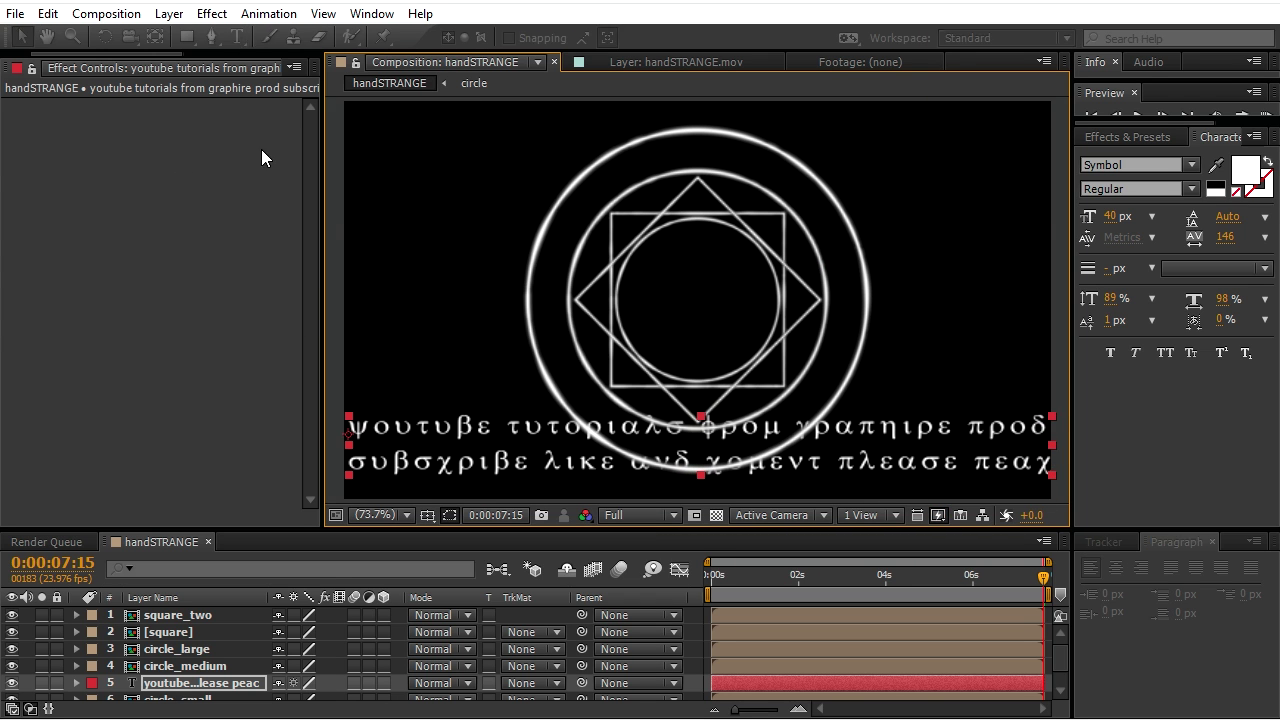
left_click(920, 457)
key("ctrl+a")
left_click_drag(1110, 216, 1090, 216)
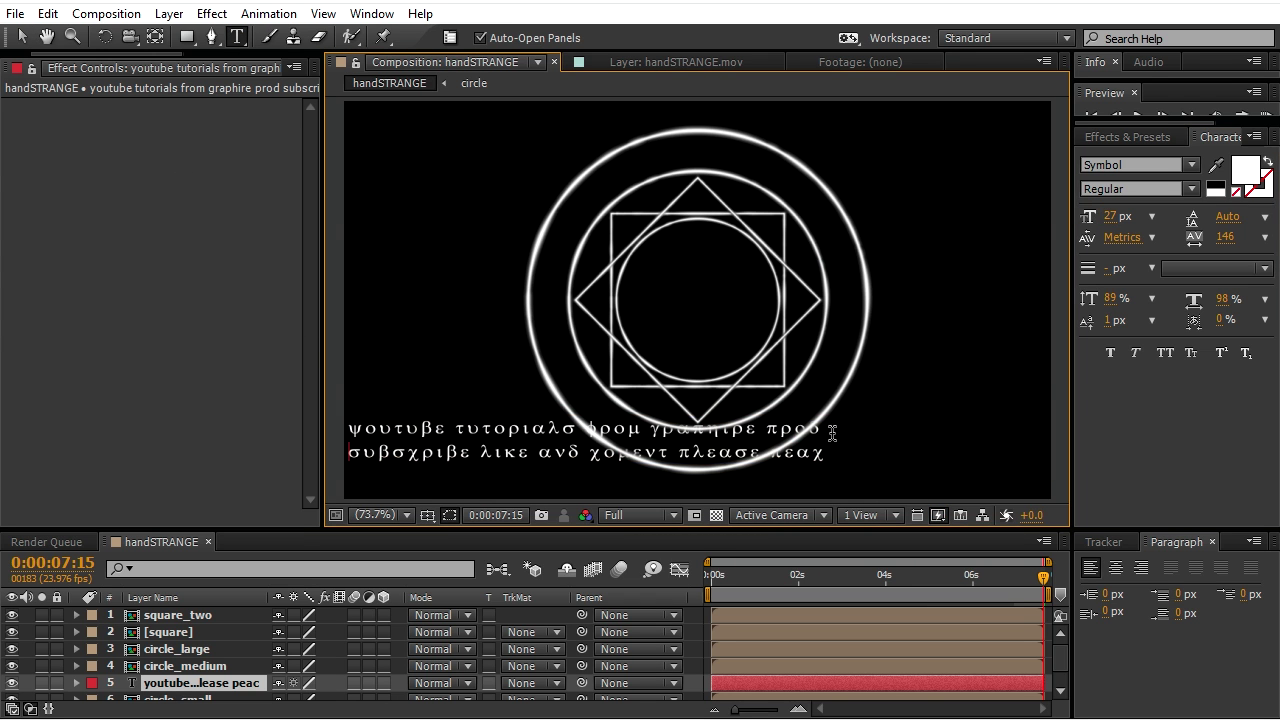
type("graphite")
type("t")
key("Up")
type("long")
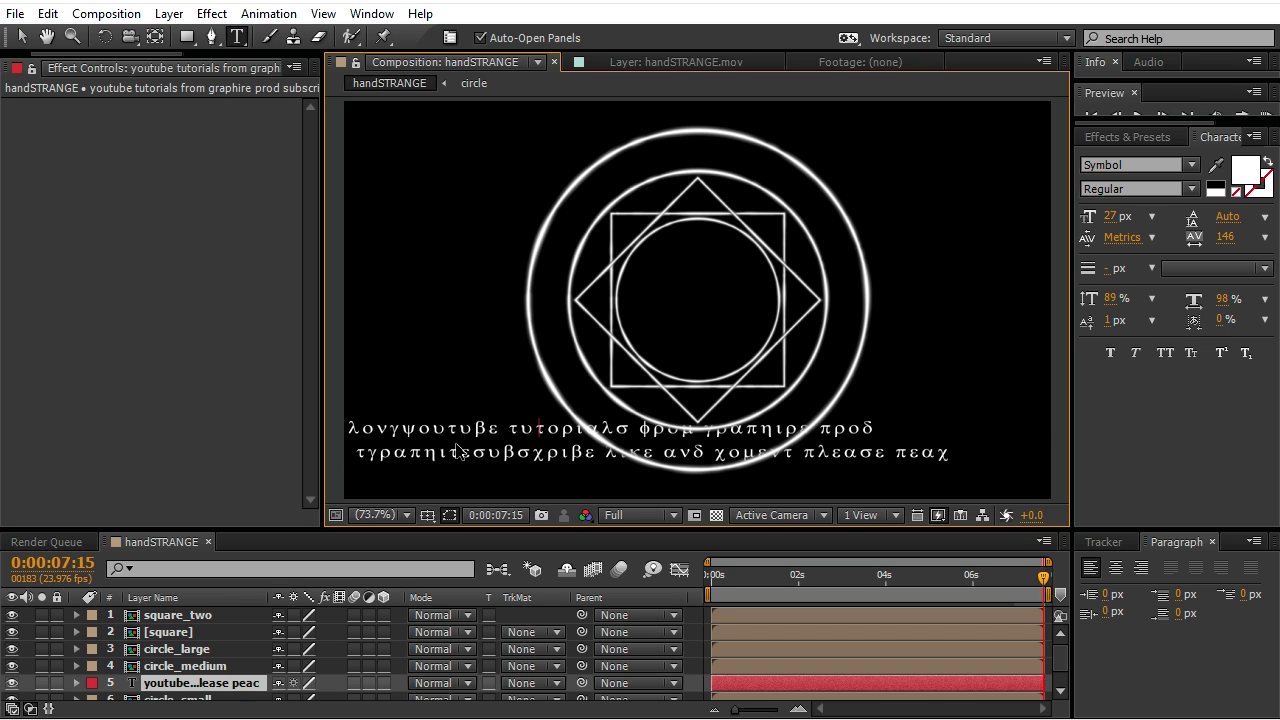
type(" slksnclnlvdvd")
key("Down")
key("End")
Apply Polar Coordinates to the text with 100% interpolation and Rect to Polar, wrapping it into a ring.
type("vdvdv")
left_click(1136, 139)
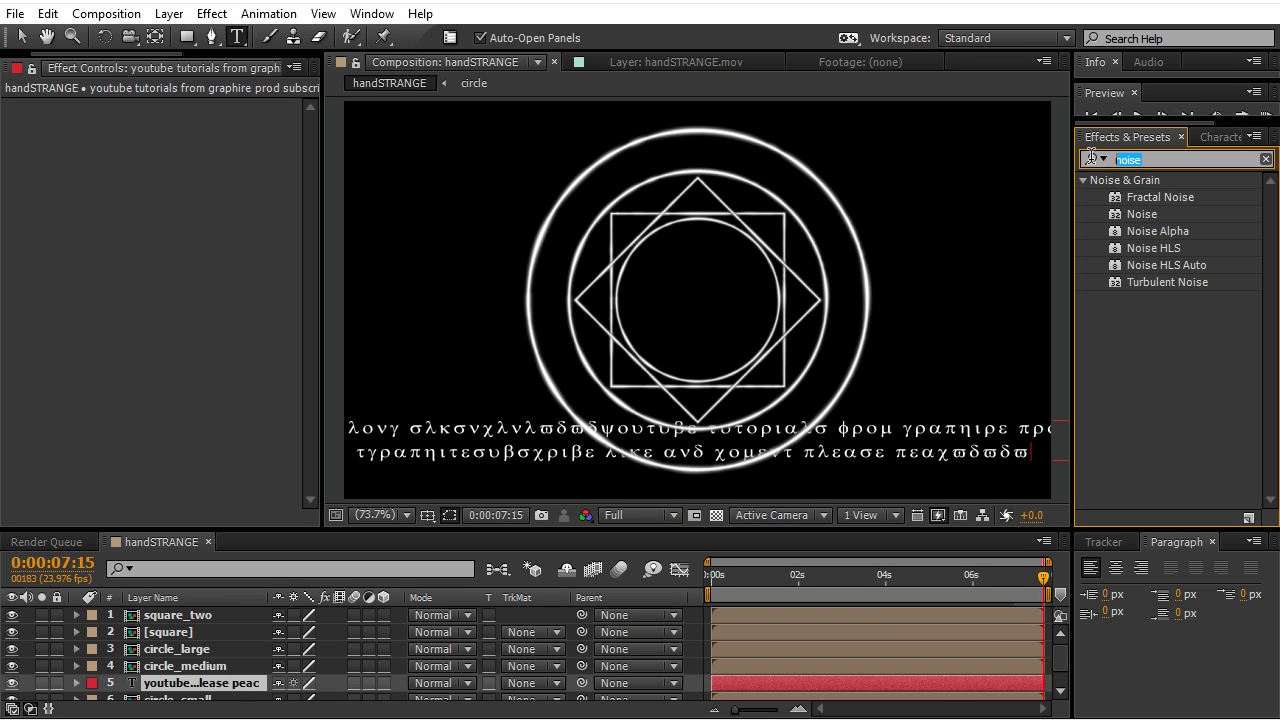
type("pola")
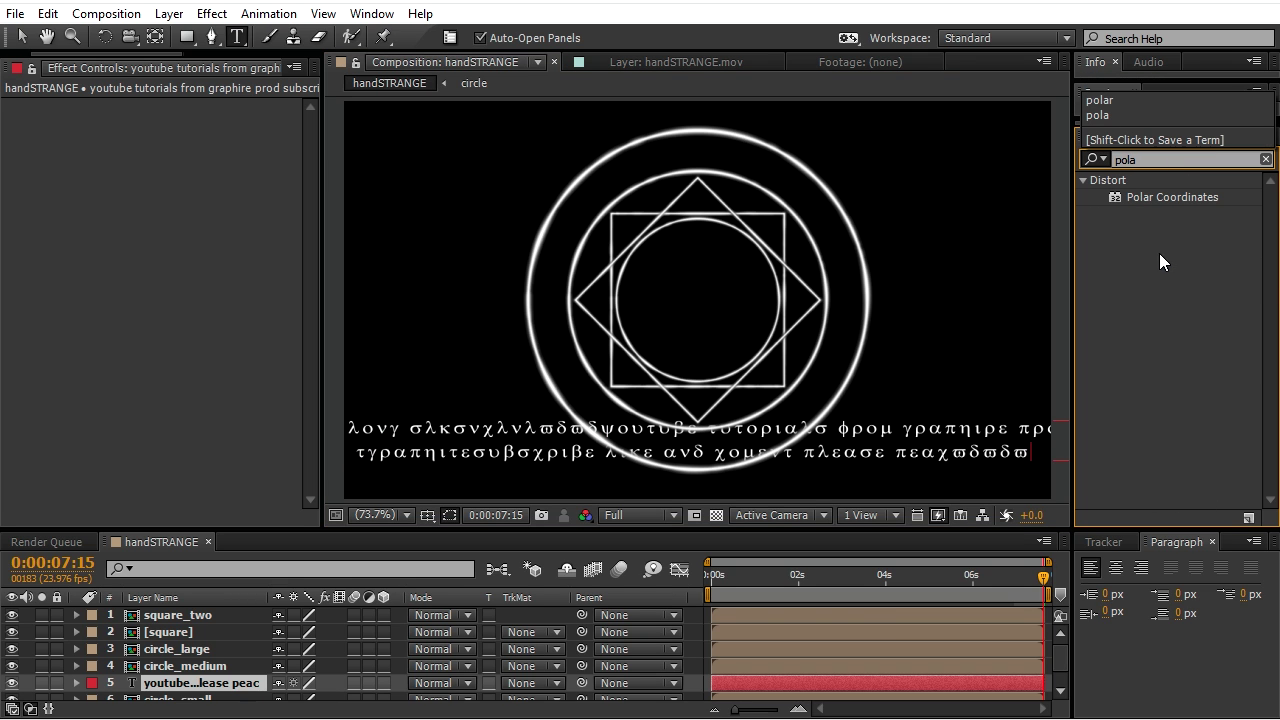
left_click(1176, 197)
double_click(1176, 197)
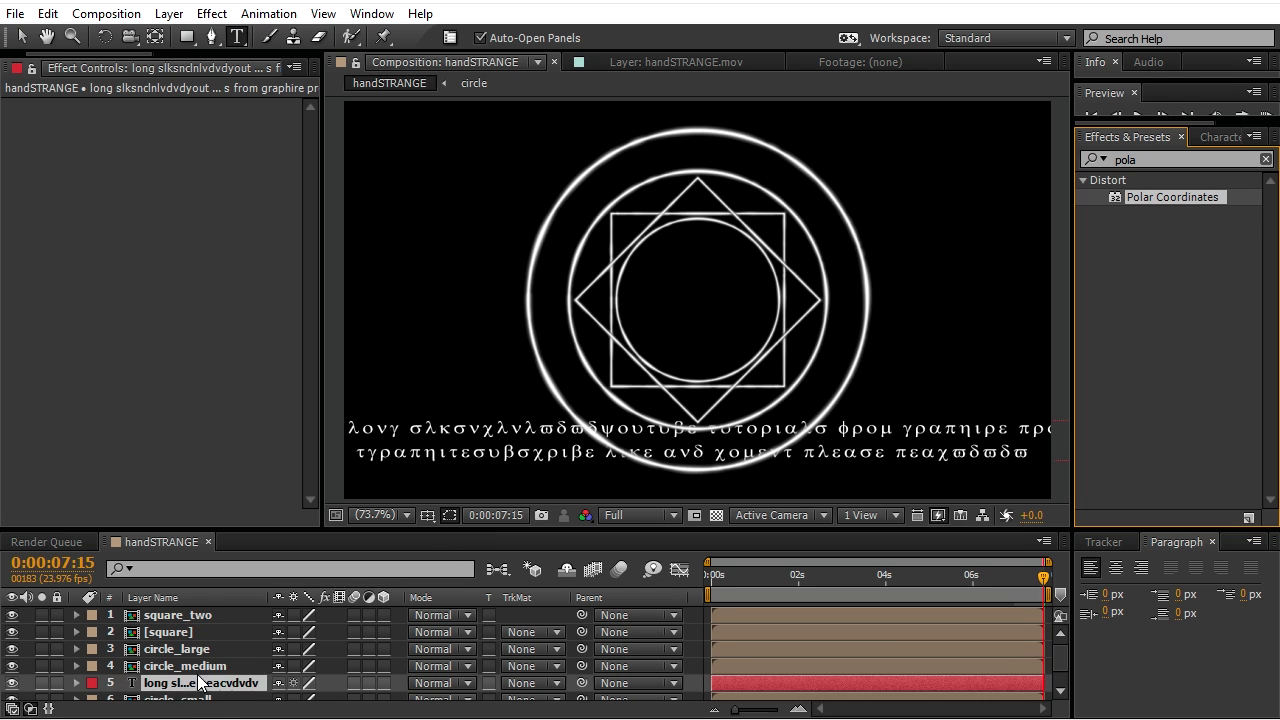
key("v")
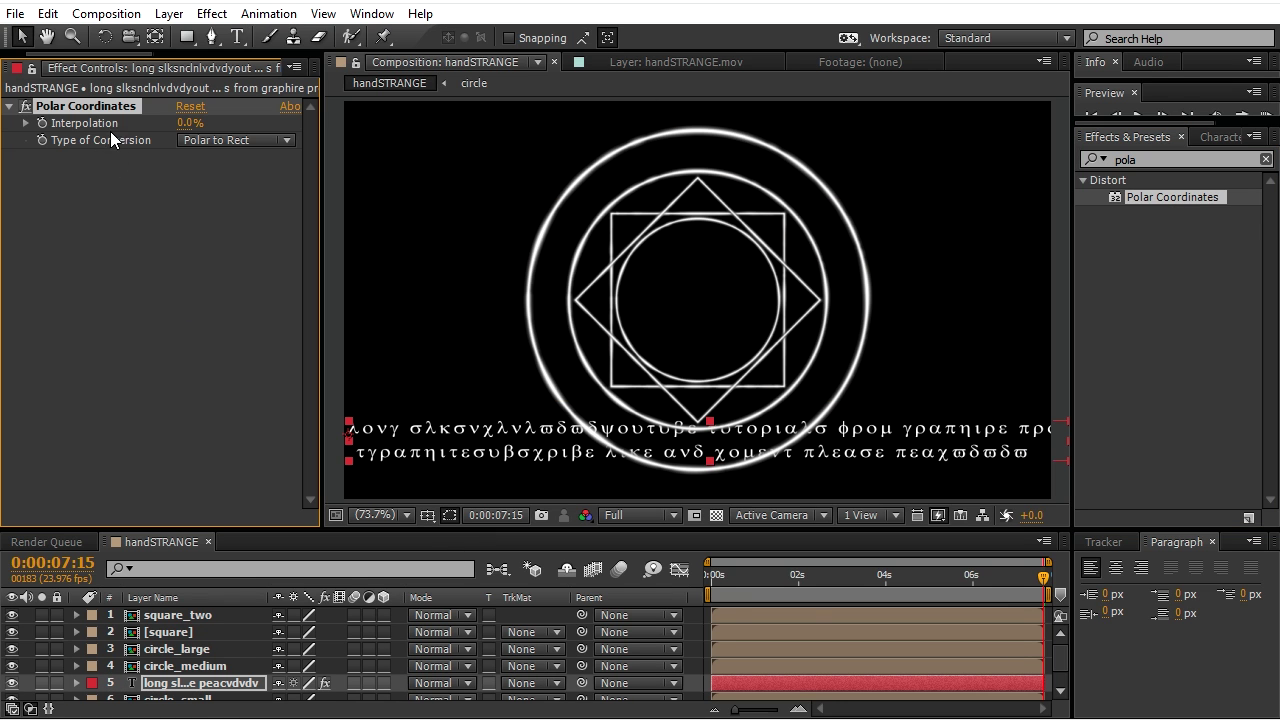
left_click(186, 122)
type("100")
key("Return")
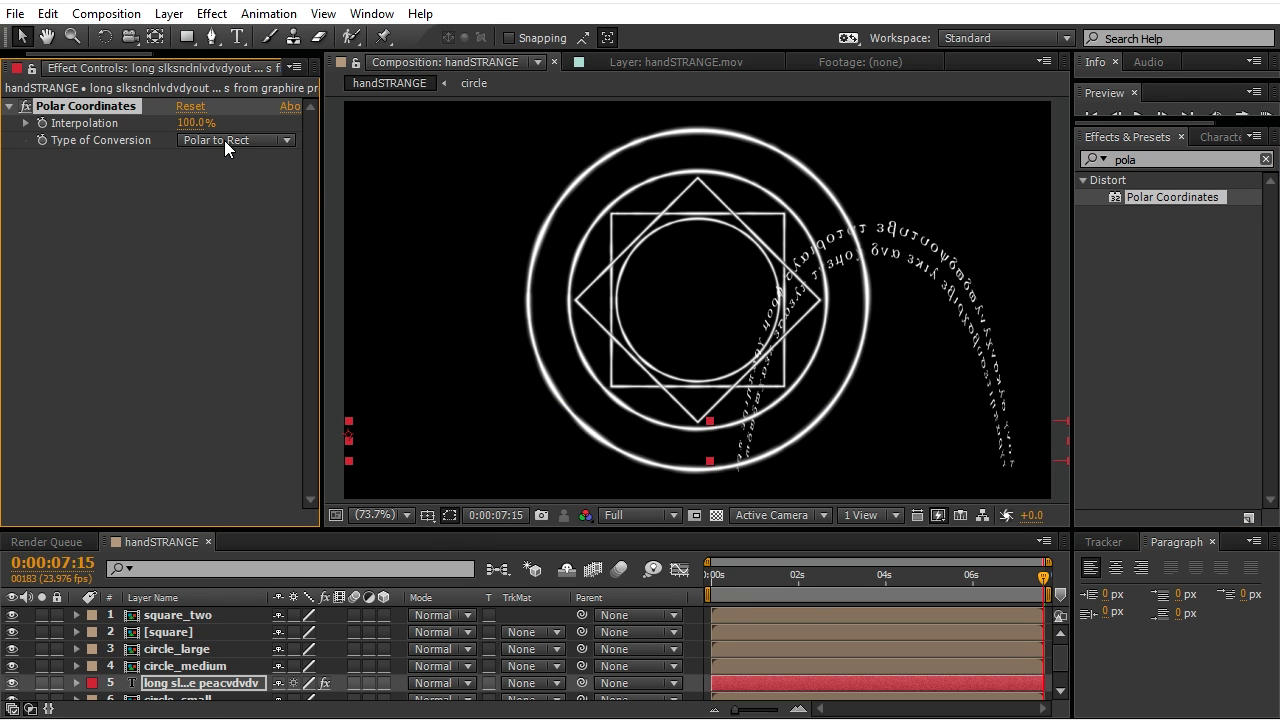
left_click(224, 140)
left_click(223, 161)
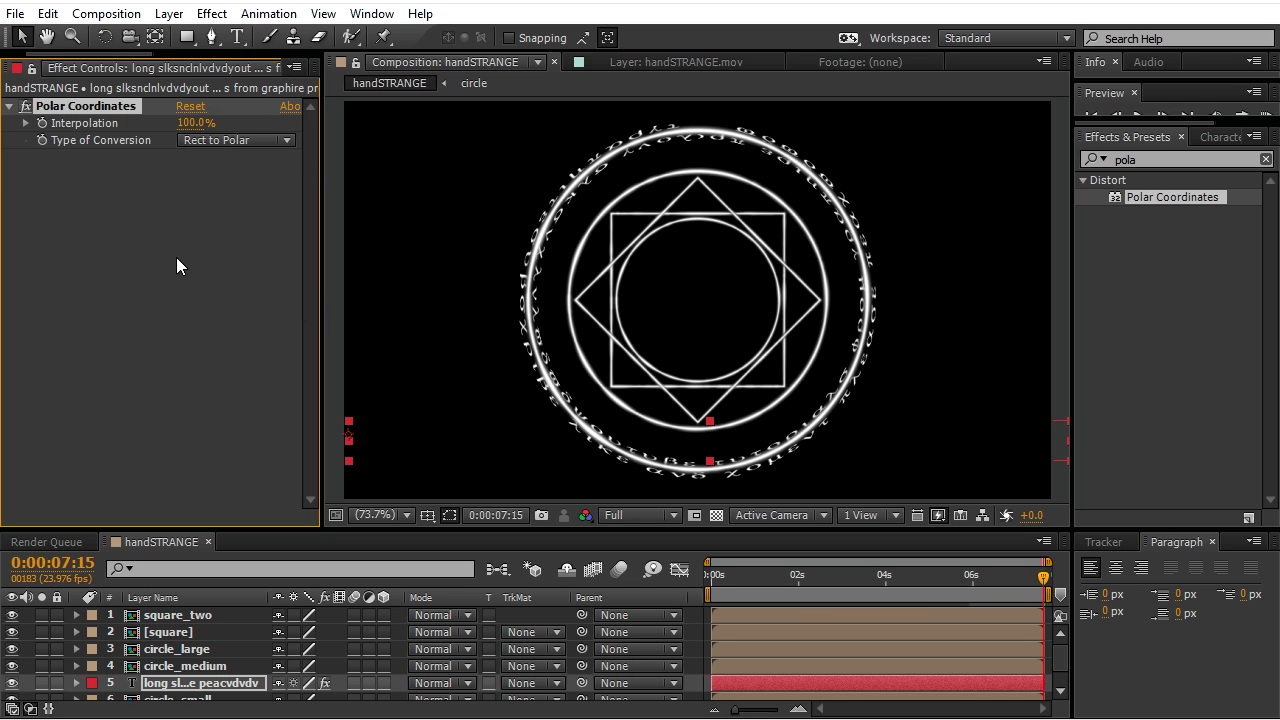
Pre-compose the text layer as 'script'.
left_click(190, 683)
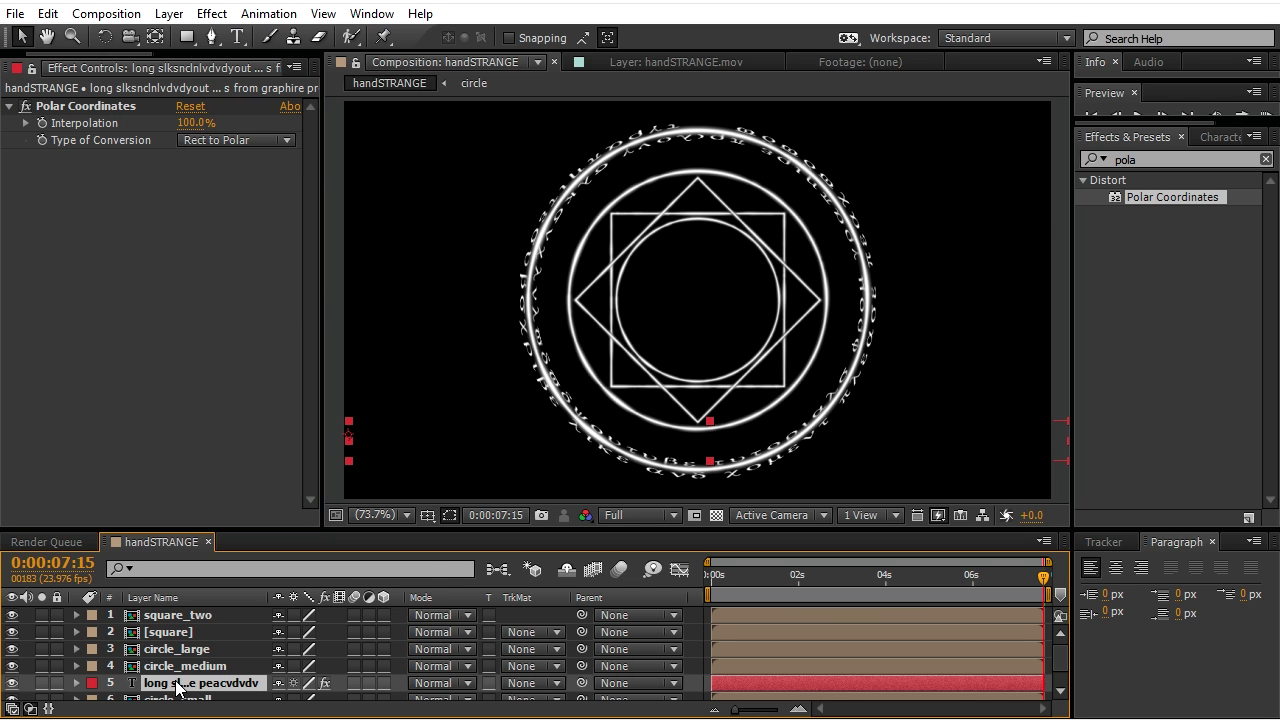
right_click(175, 680)
left_click(268, 503)
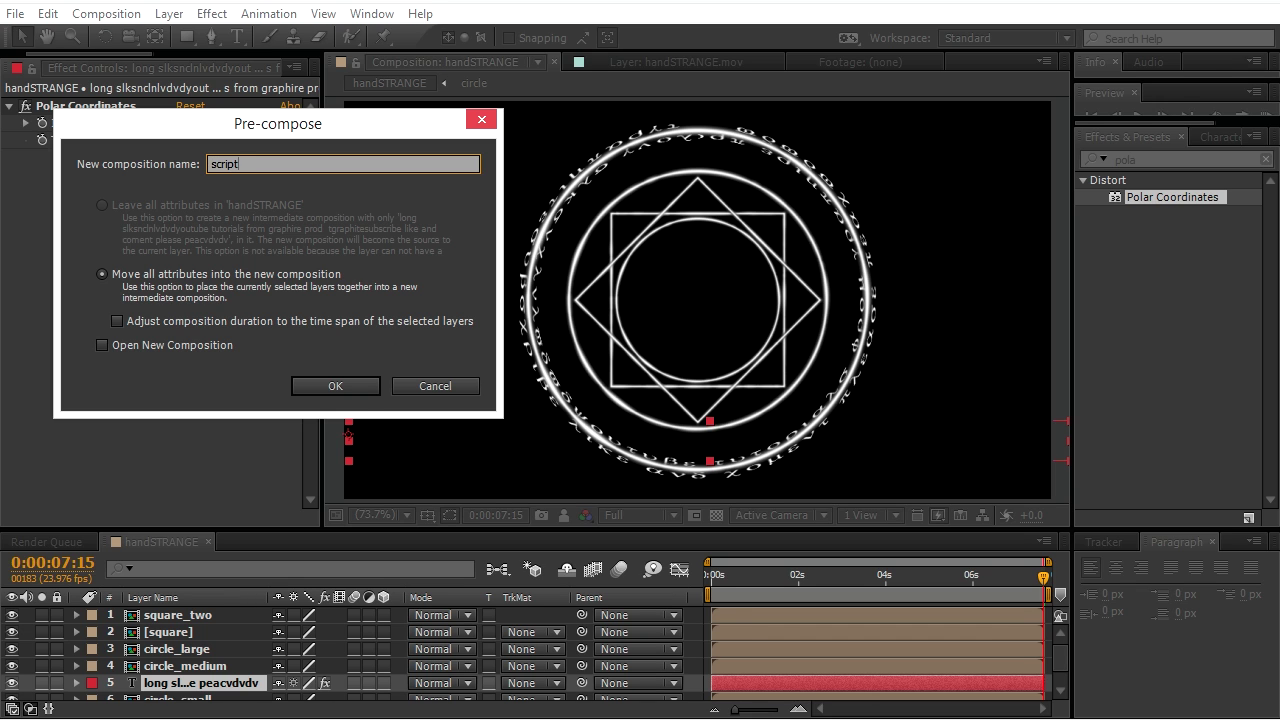
left_click(367, 394)
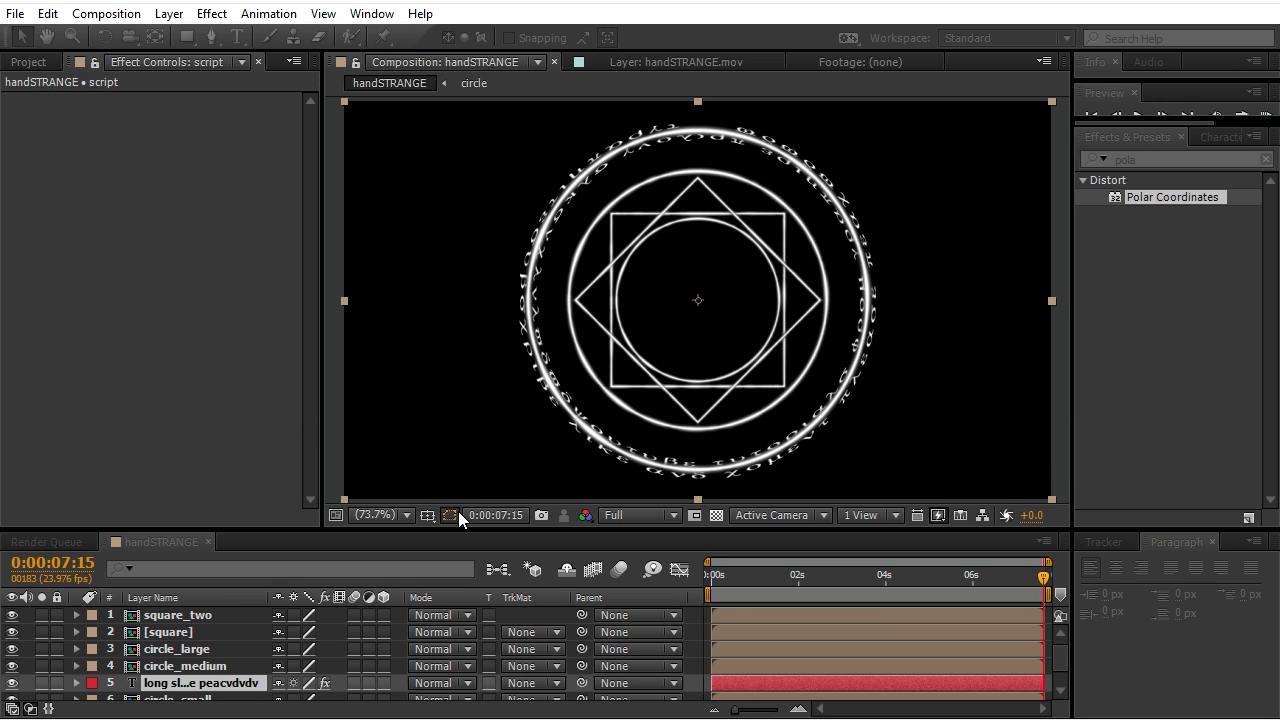
Scale the script layer down to about 97%.
left_click(77, 682)
left_click(94, 691)
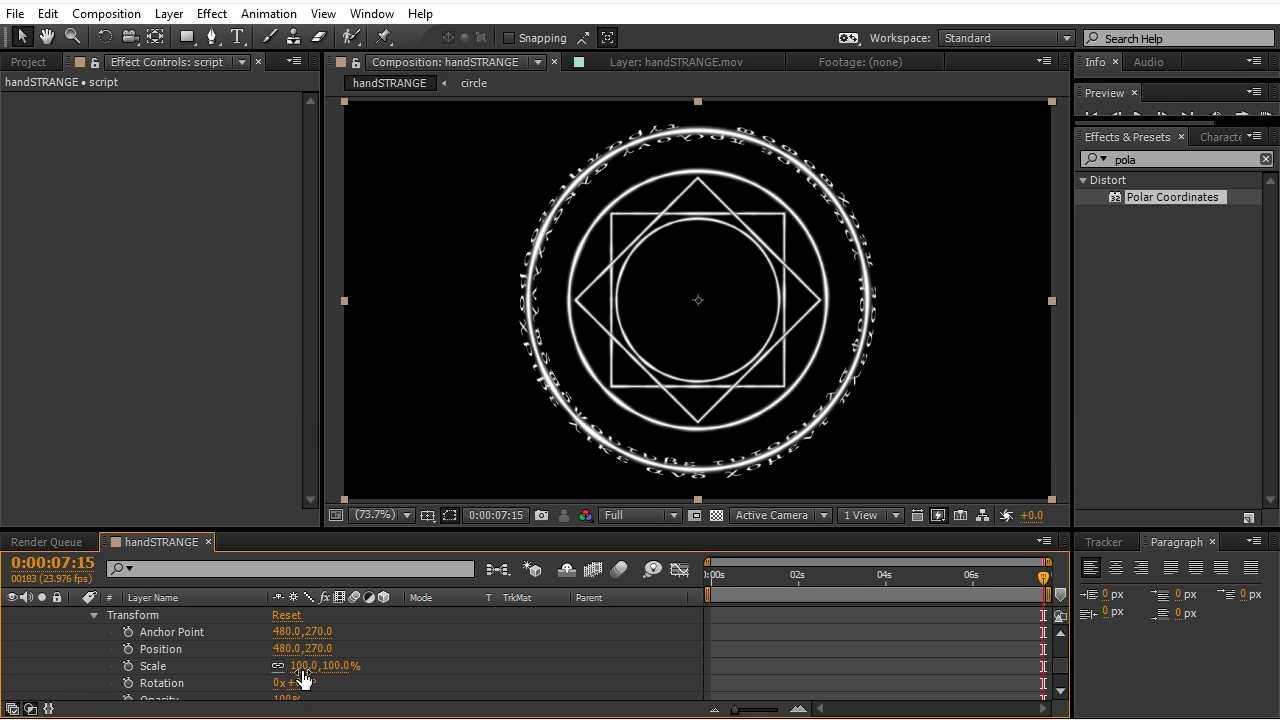
left_click_drag(302, 665, 290, 672)
left_click(94, 615)
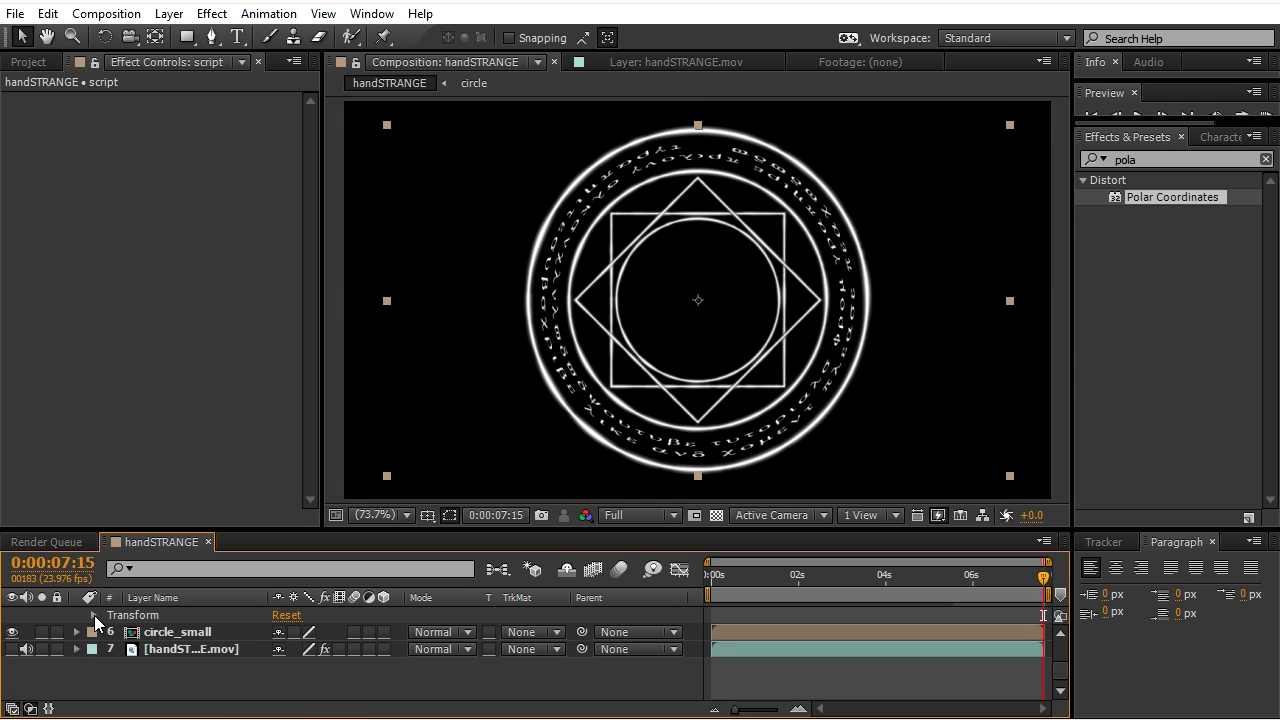
left_click(76, 640)
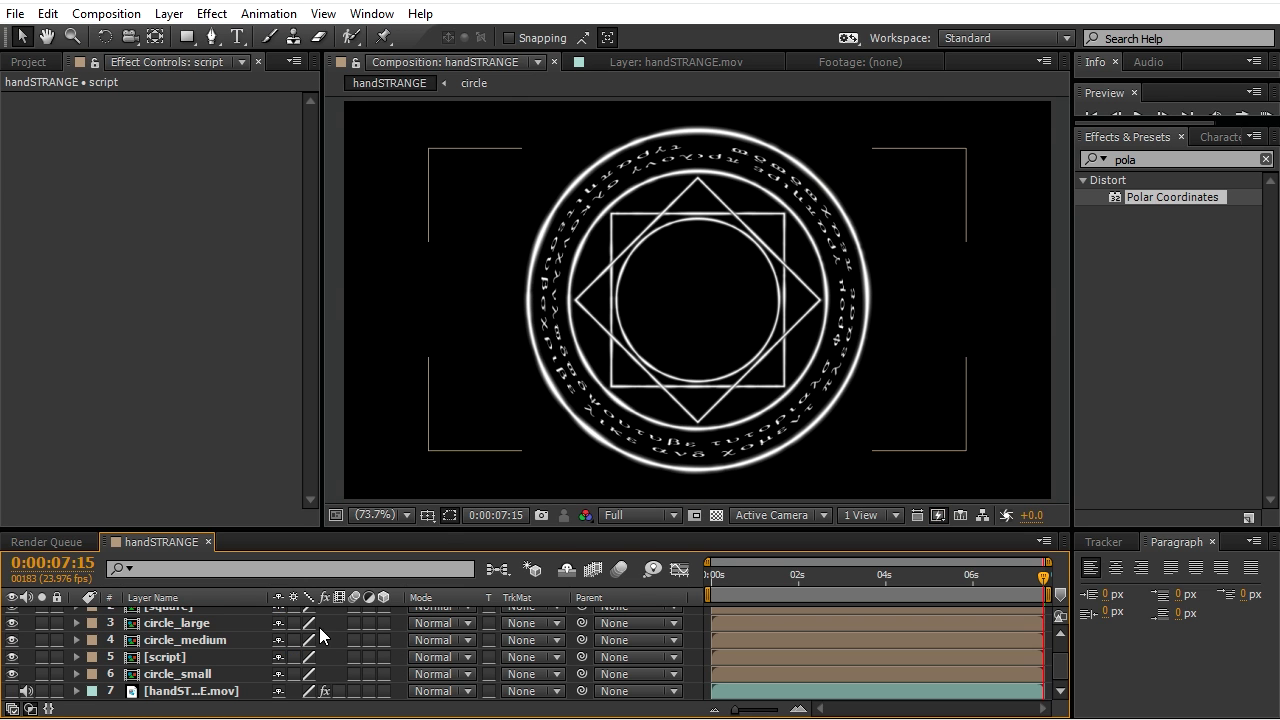
Apply Fractal Noise to the script layer with Fractal Type set to Max.
left_click(1145, 160)
double_click(1145, 160)
type("noise")
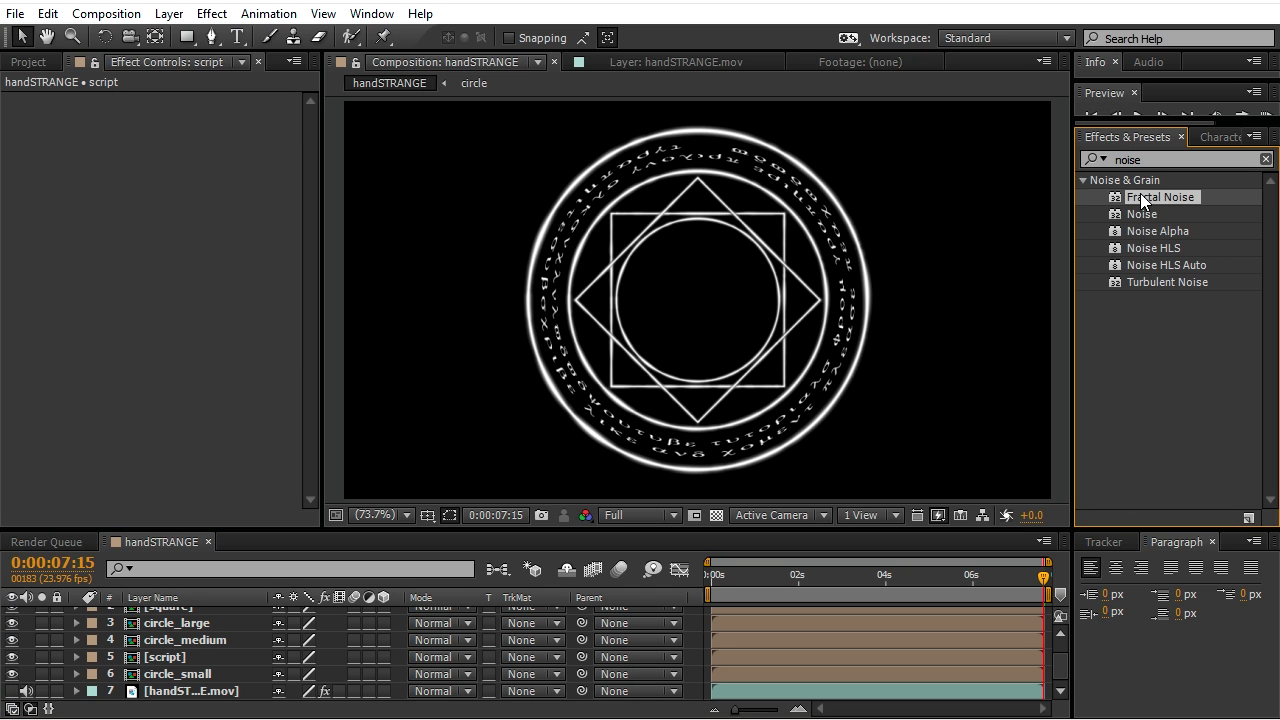
left_click_drag(1143, 199, 165, 657)
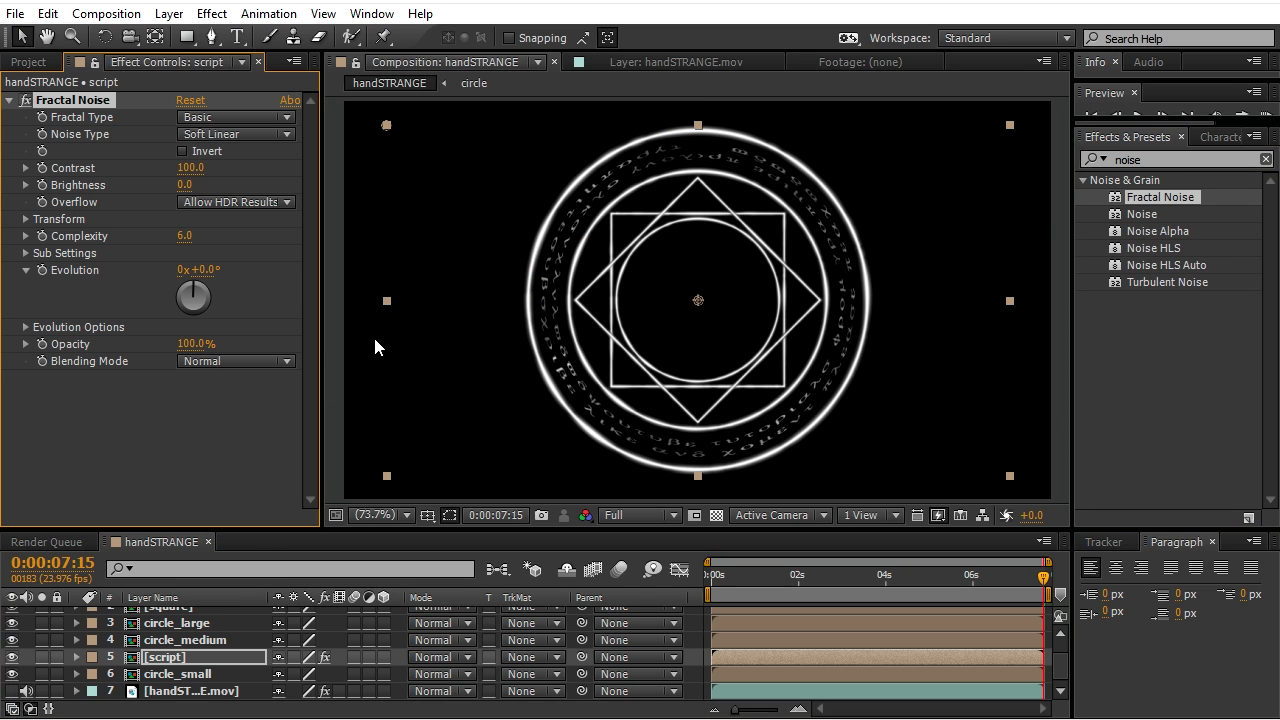
left_click(224, 117)
left_click(225, 310)
Keyframe Evolution from 0 at the first frame to 5 revolutions at the end.
left_click(711, 578)
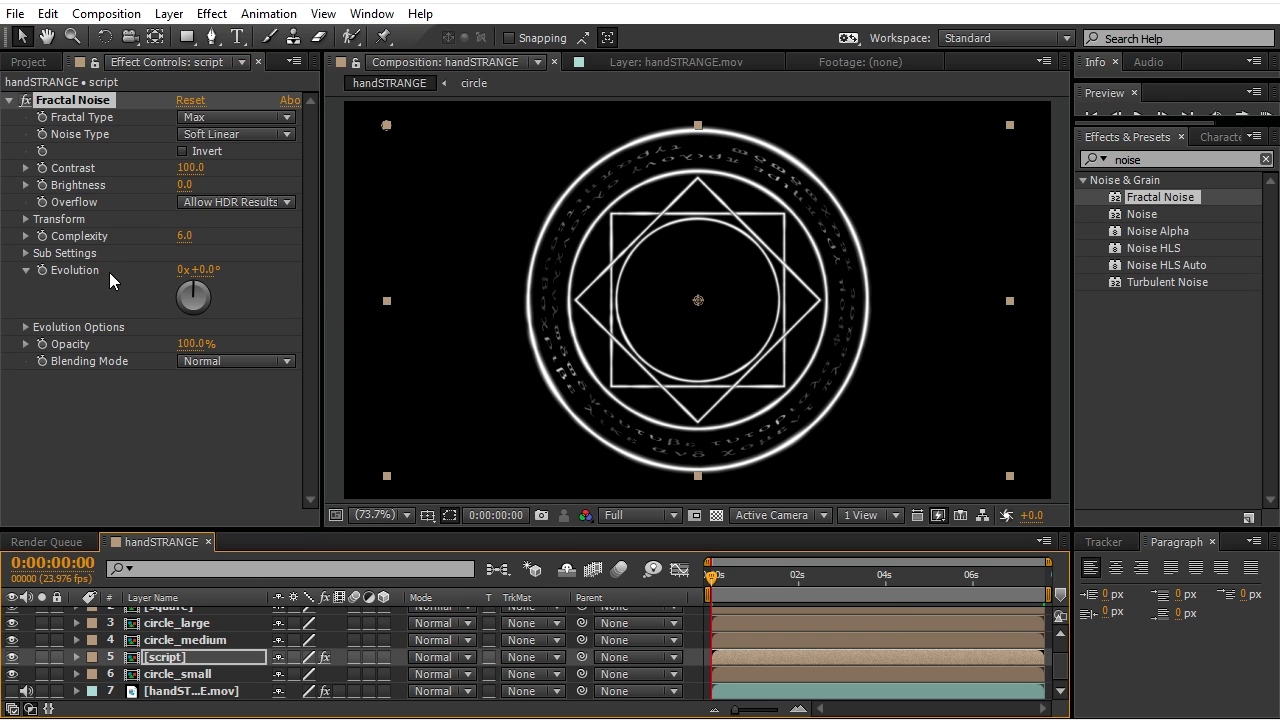
left_click(42, 270)
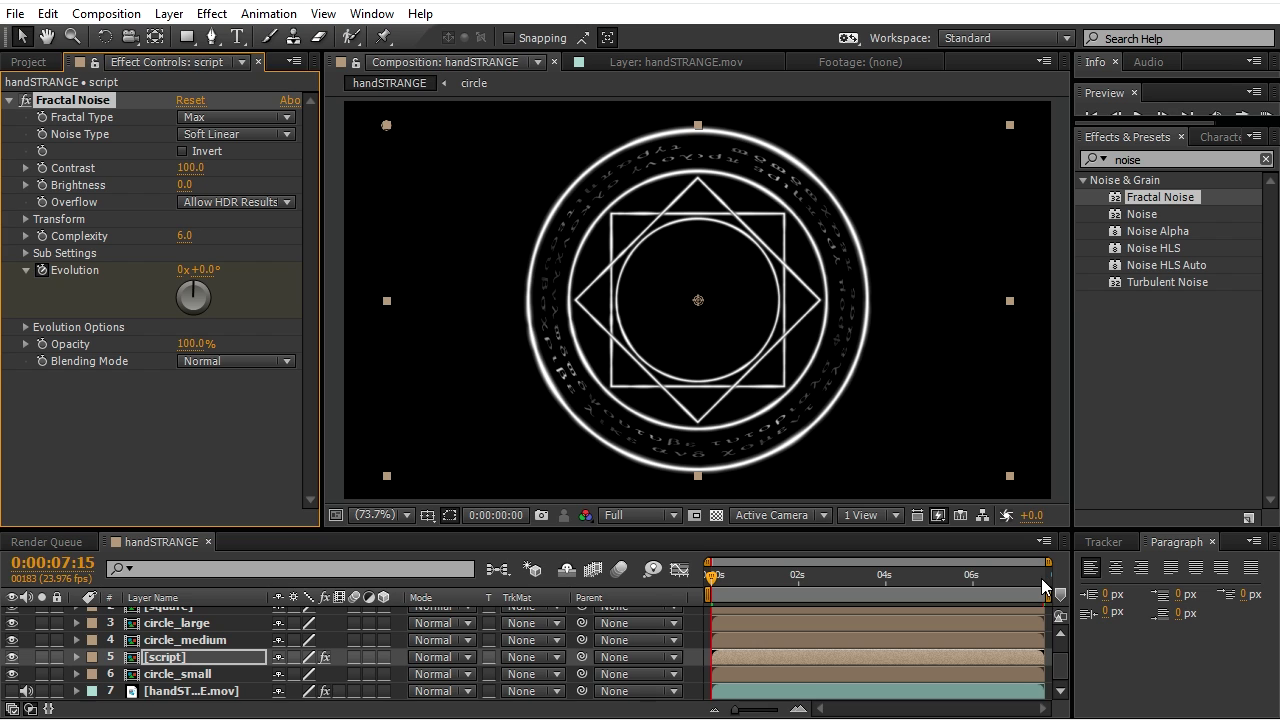
left_click(1047, 580)
left_click(184, 270)
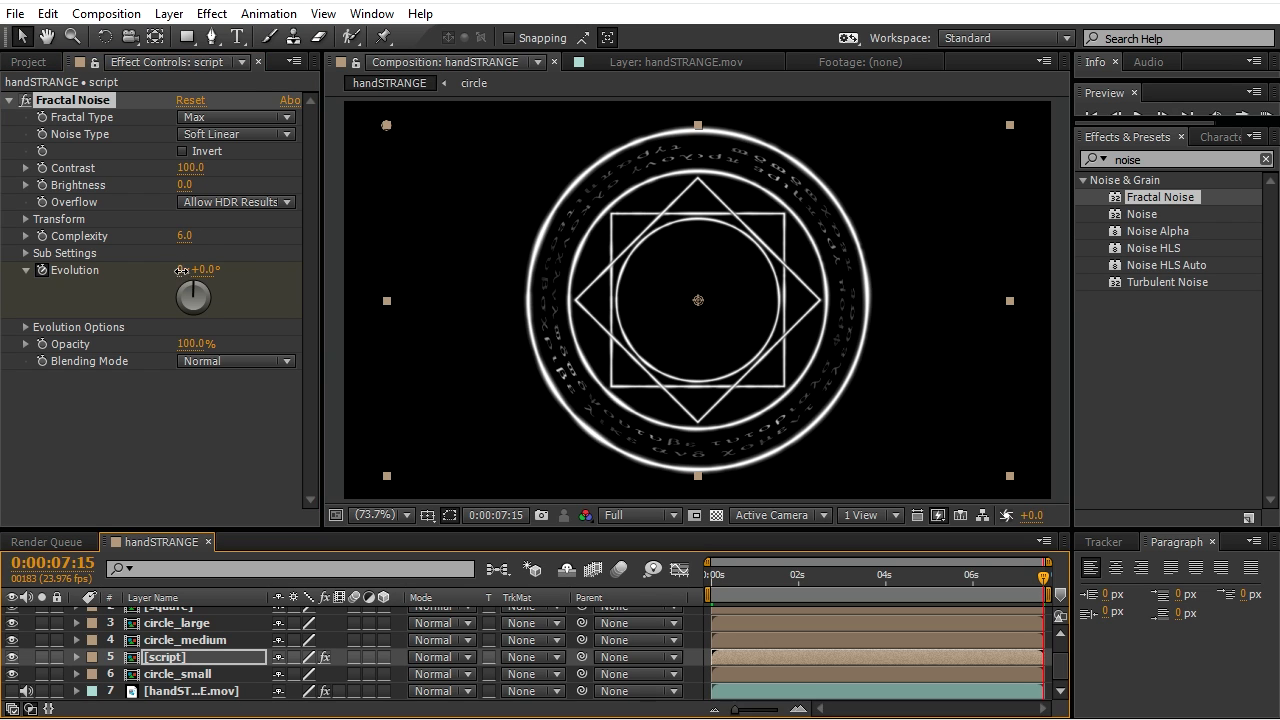
type("5")
key("Return")
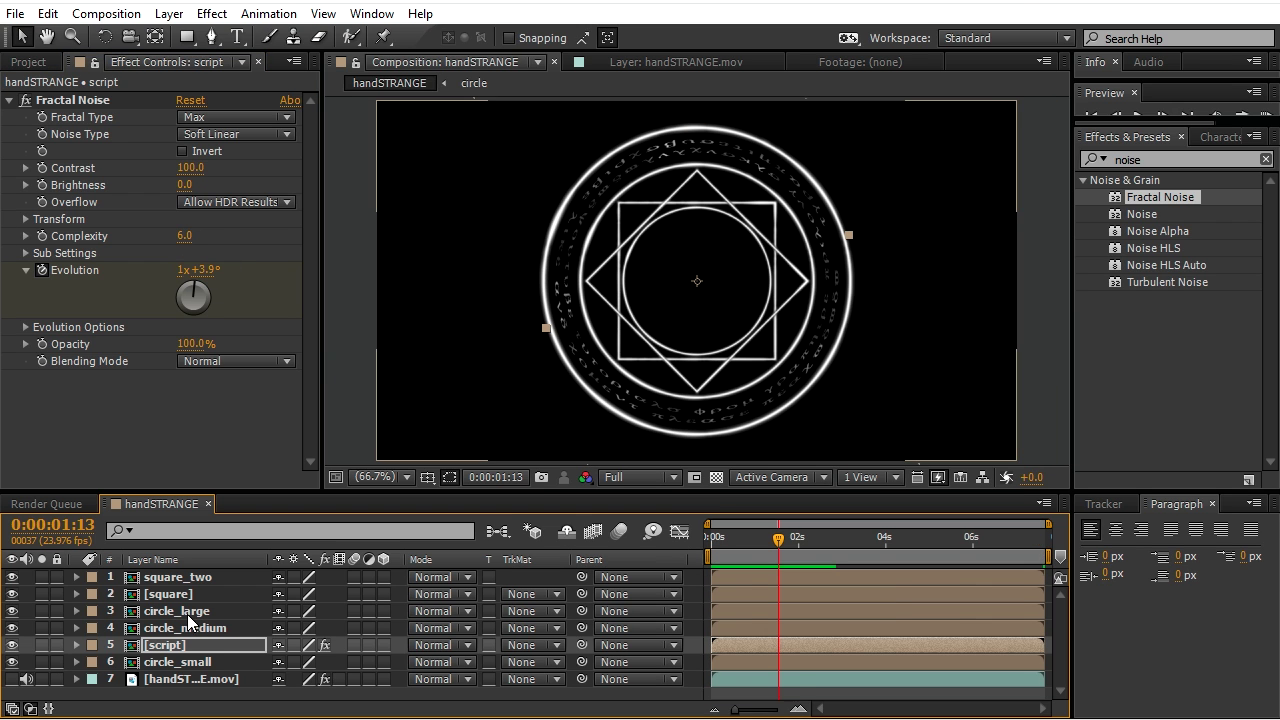
Pre-compose the six square, circle and script layers into 'sheild' and unhide the hand footage.
left_click(171, 584)
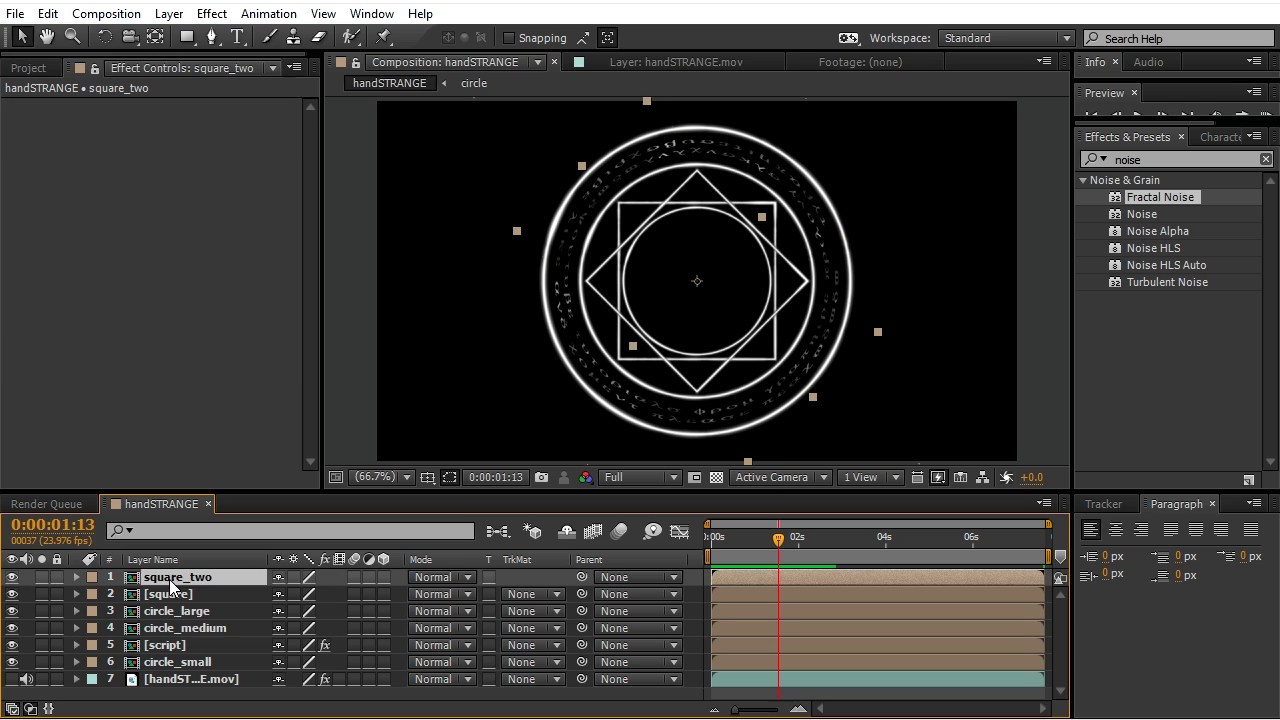
left_click(180, 662, "shift")
right_click(180, 662)
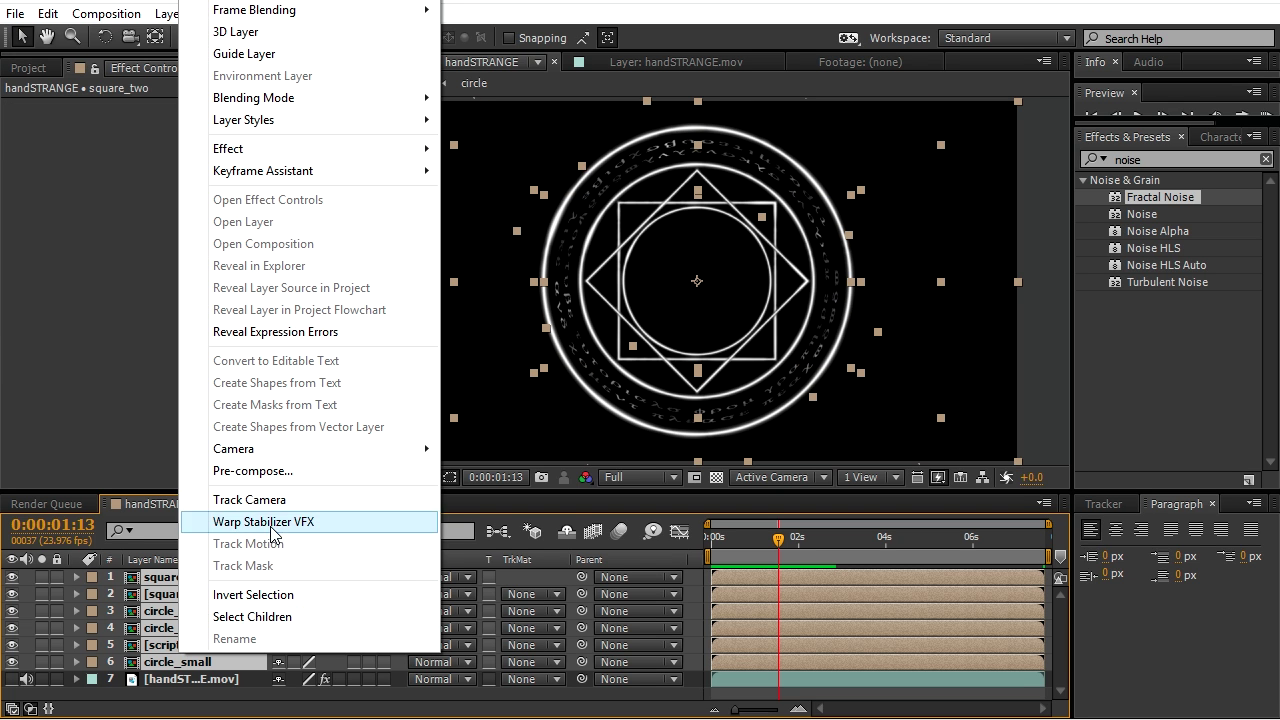
left_click(270, 475)
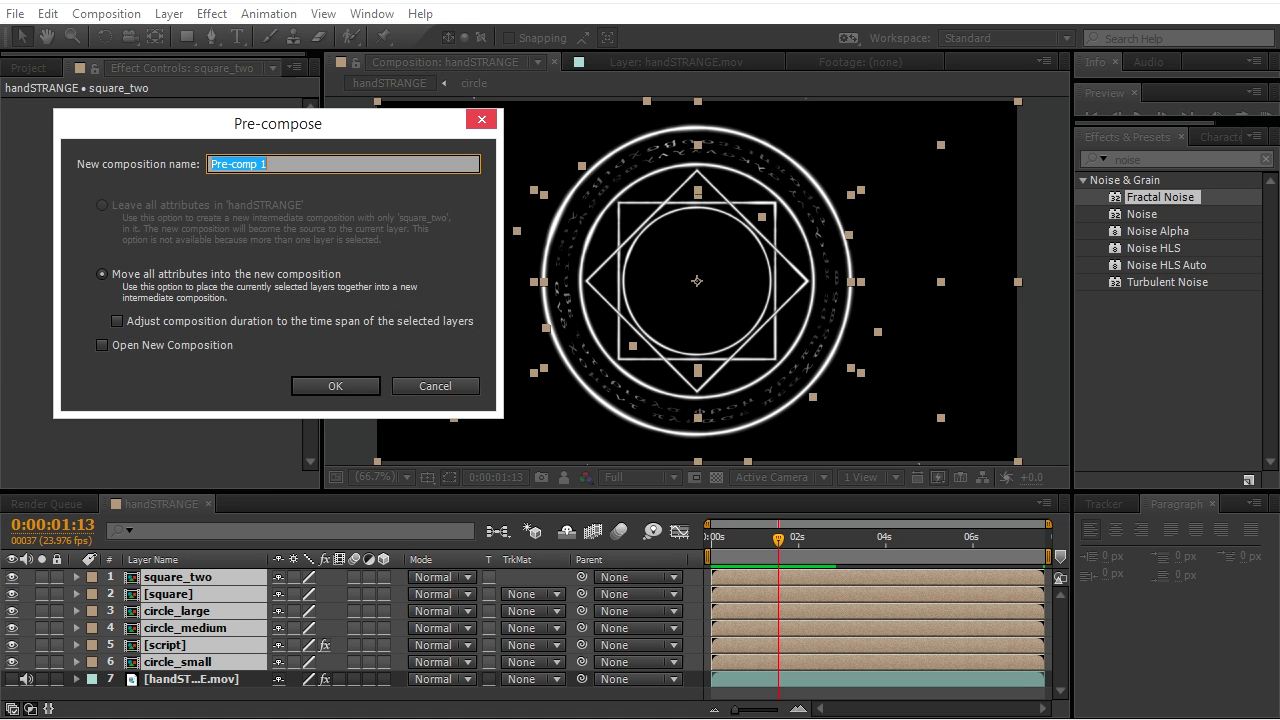
type("sheild")
left_click(330, 387)
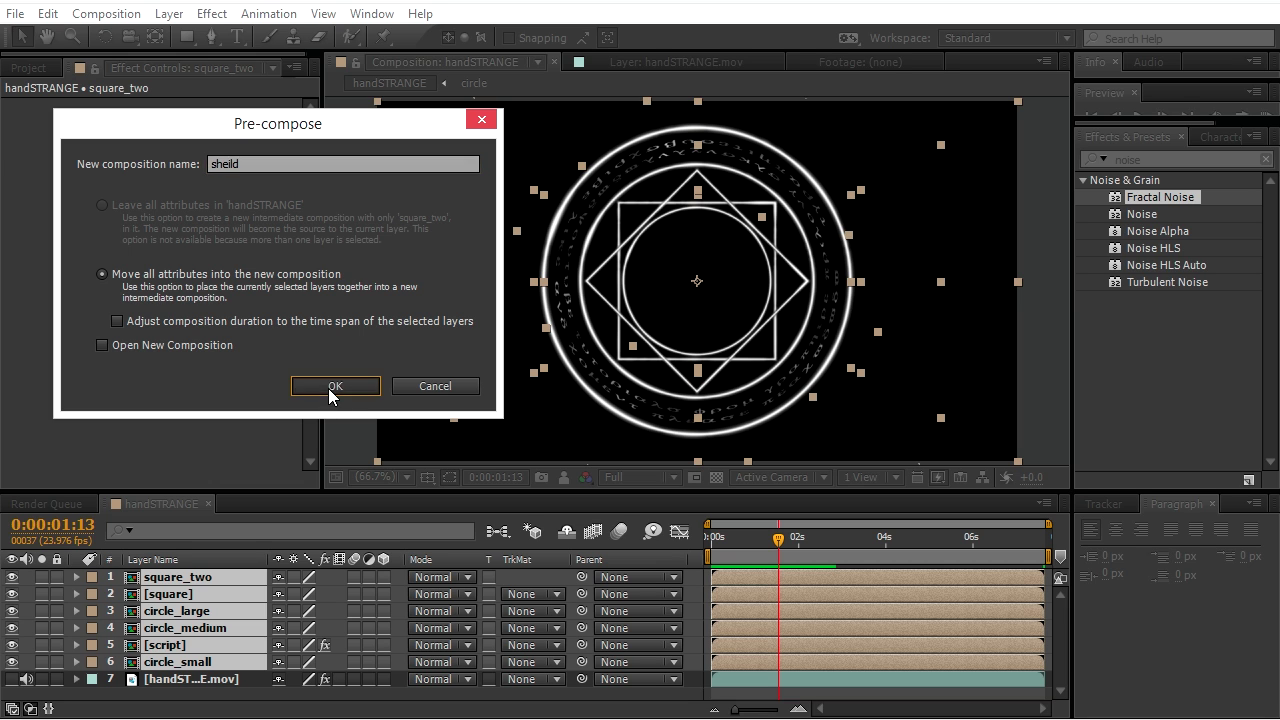
left_click(218, 626)
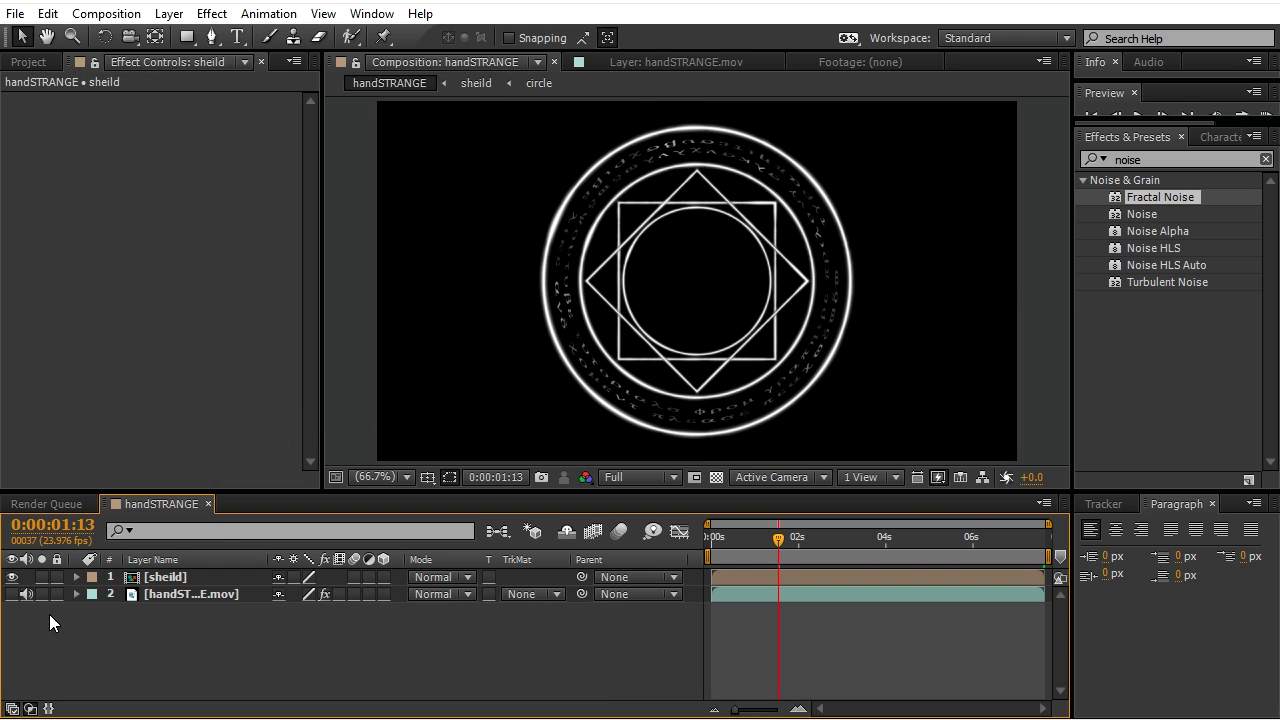
left_click(12, 594)
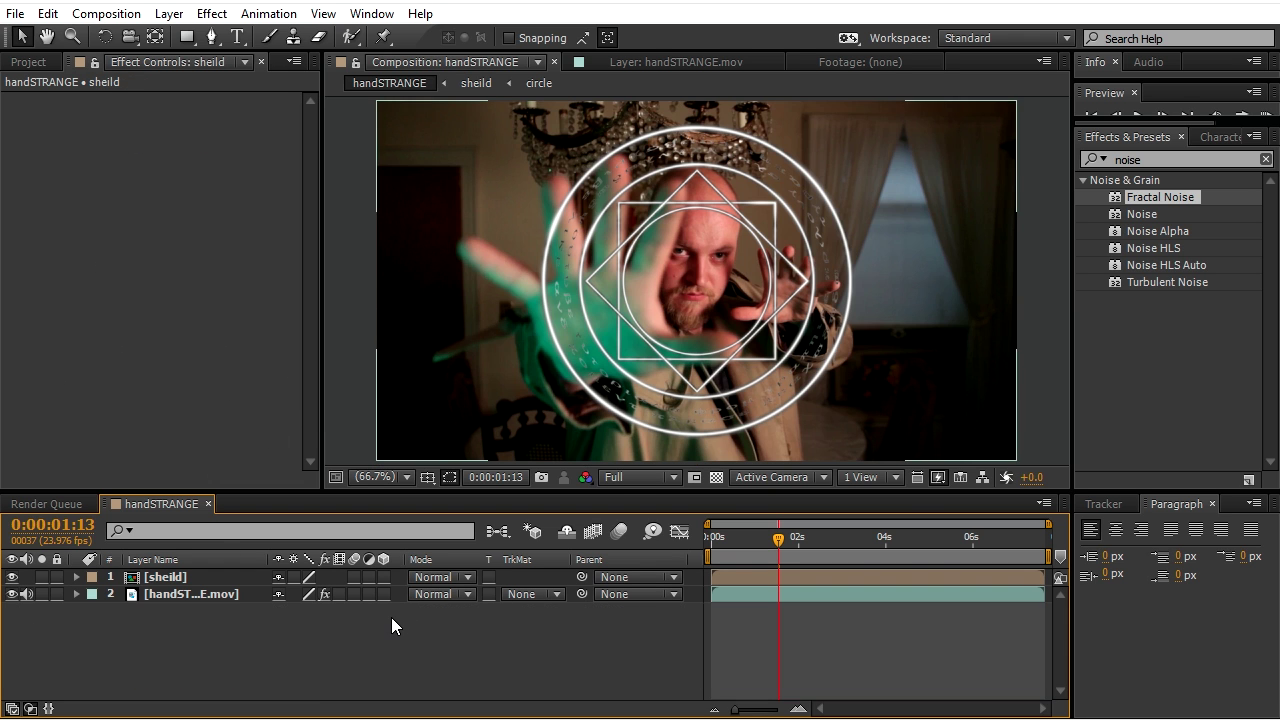
Apply VC Color Vibrance to the sheild layer with the composition viewed at 100%.
key("period")
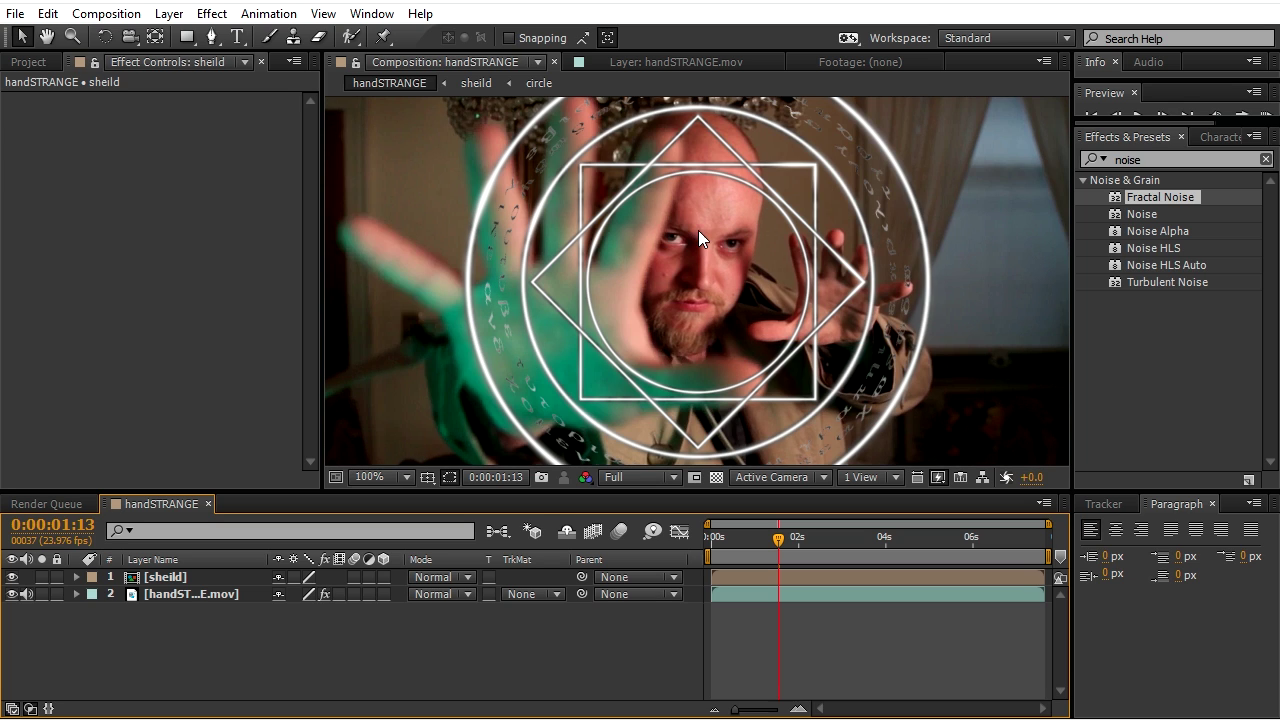
key("BackSpace")
key("BackSpace")
key("BackSpace")
key("BackSpace")
key("BackSpace")
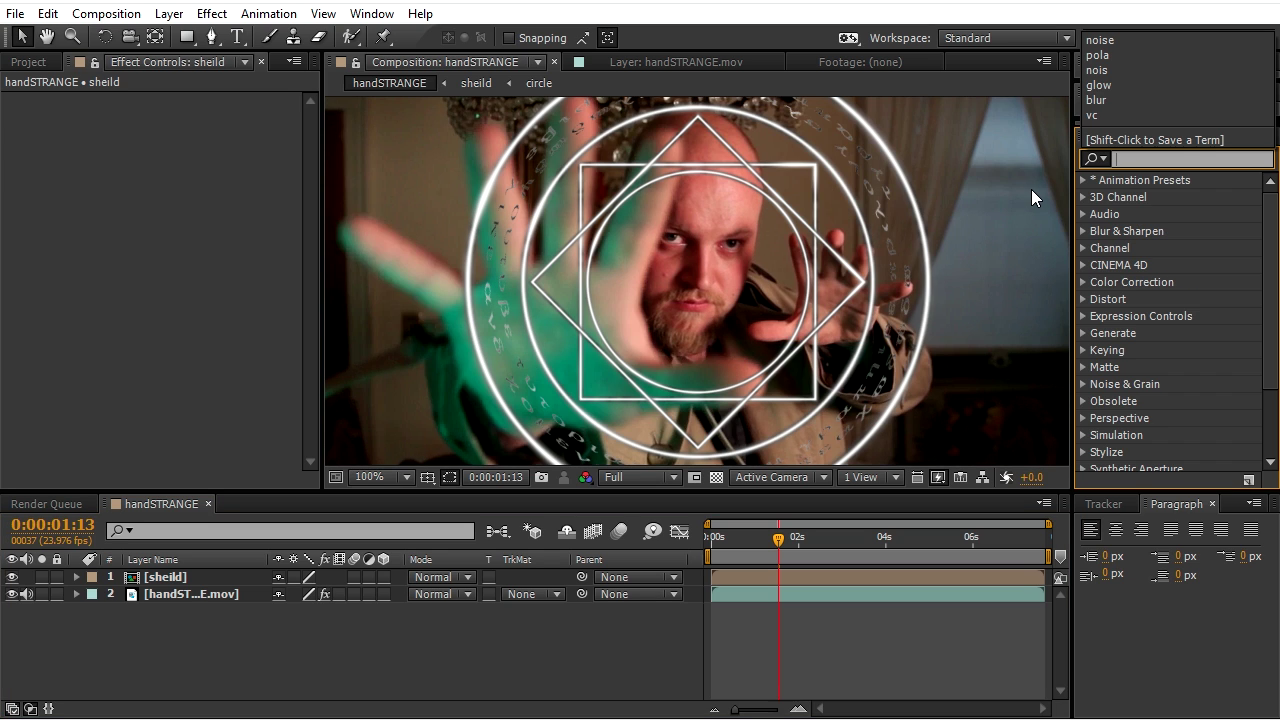
type("vc")
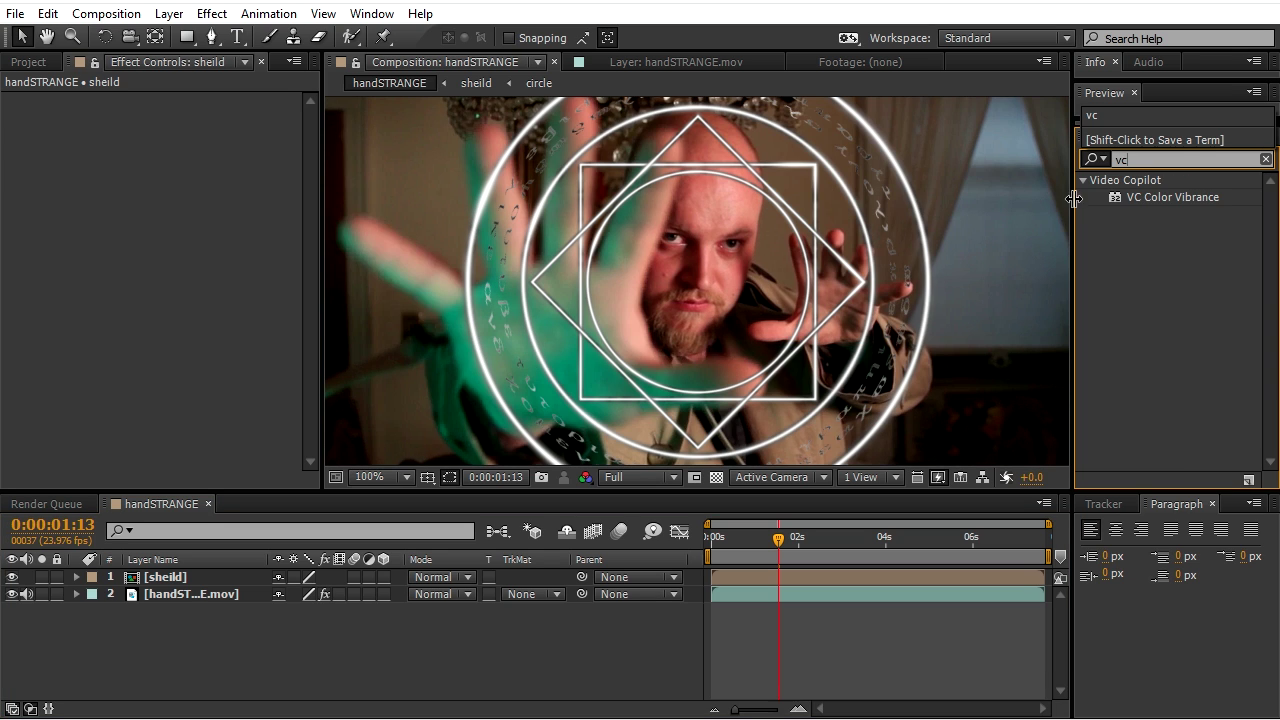
left_click_drag(1153, 198, 175, 577)
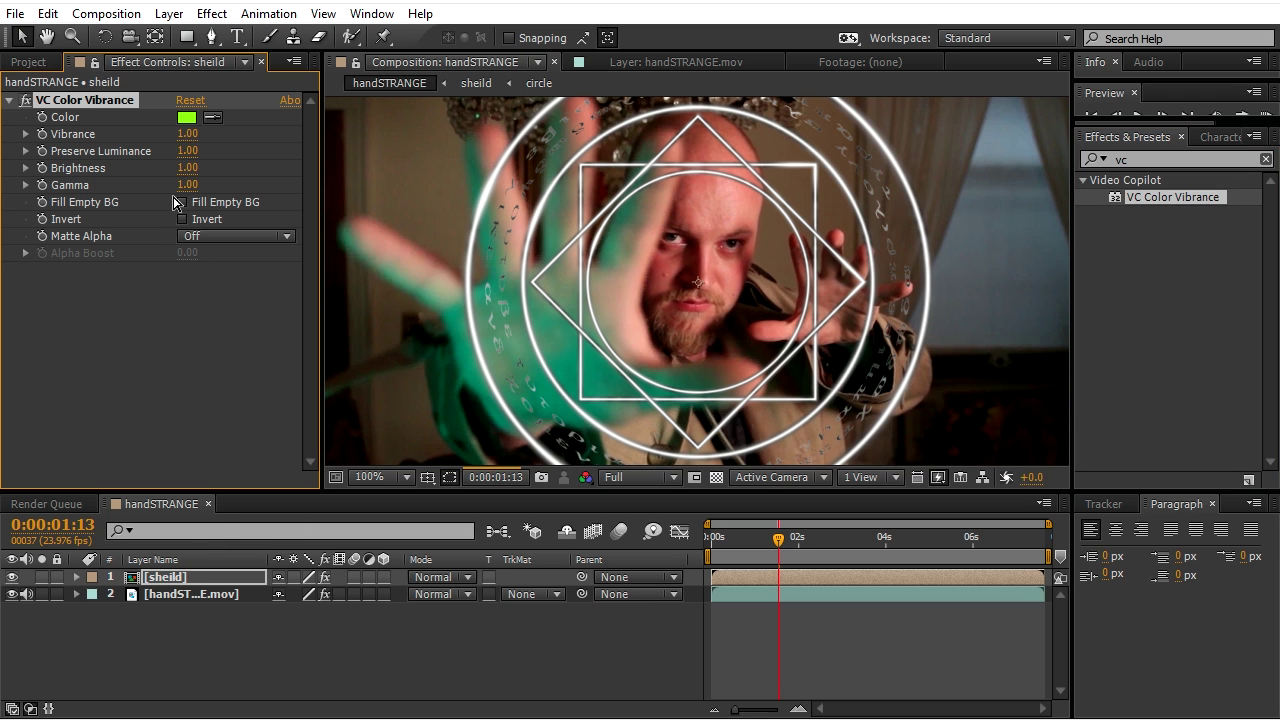
Set the Color Vibrance tint to teal and turn Matte Alpha On.
left_click(188, 118)
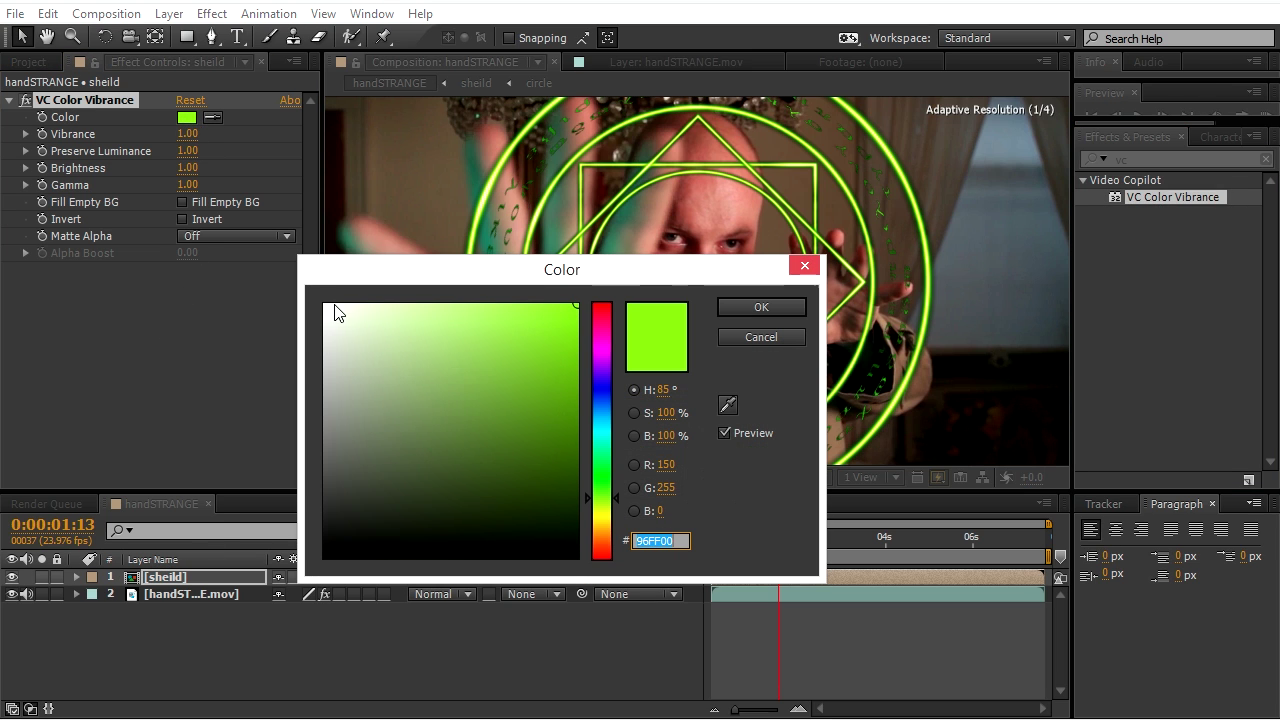
left_click_drag(615, 500, 613, 456)
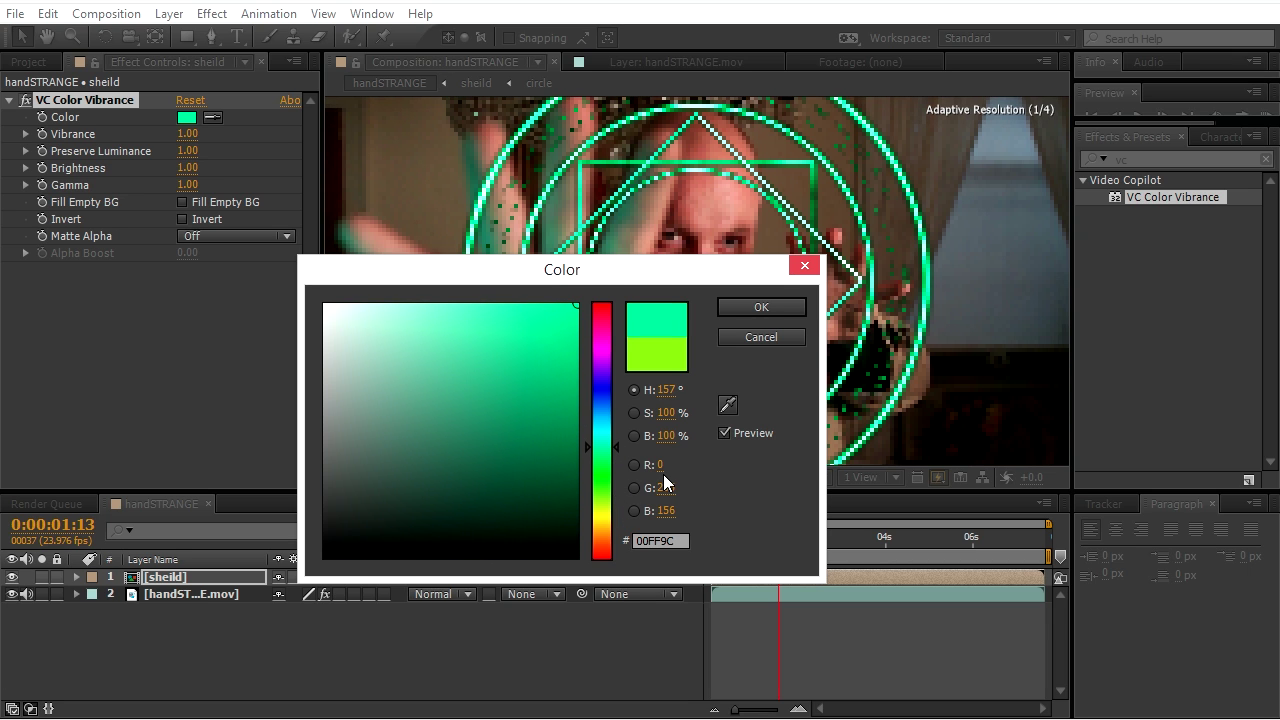
left_click(604, 435)
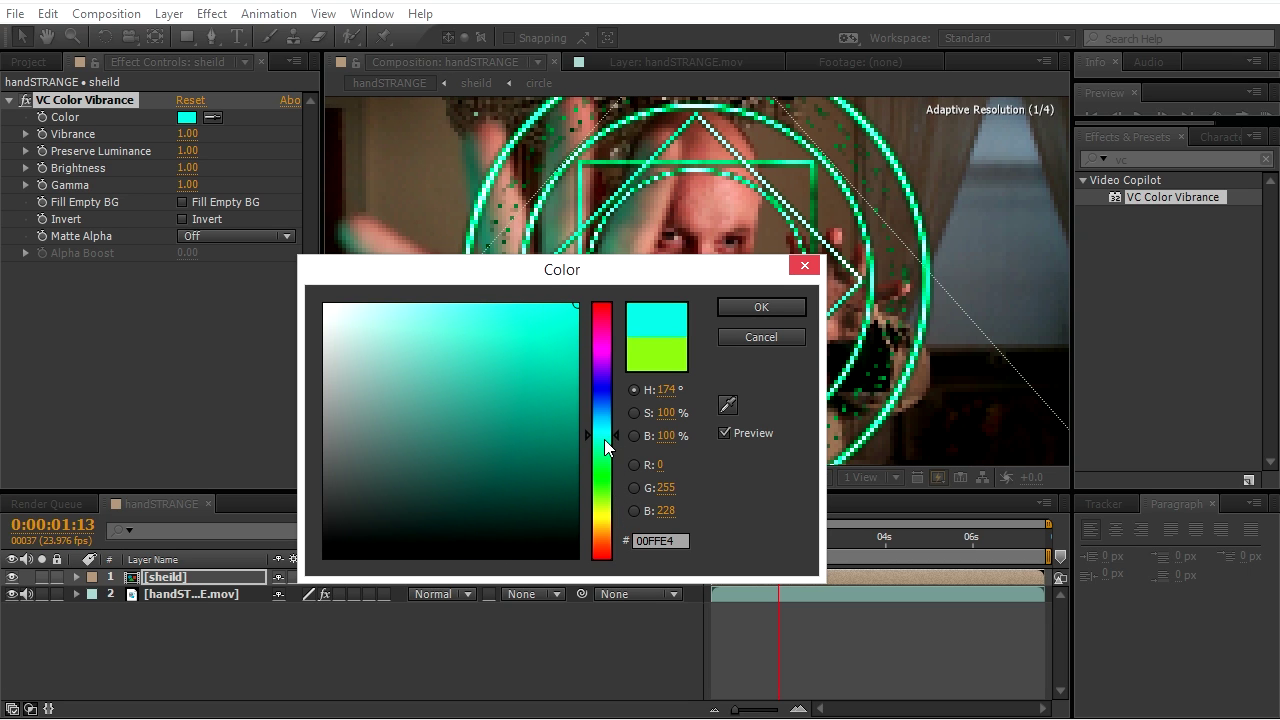
left_click_drag(619, 445, 616, 439)
left_click(770, 309)
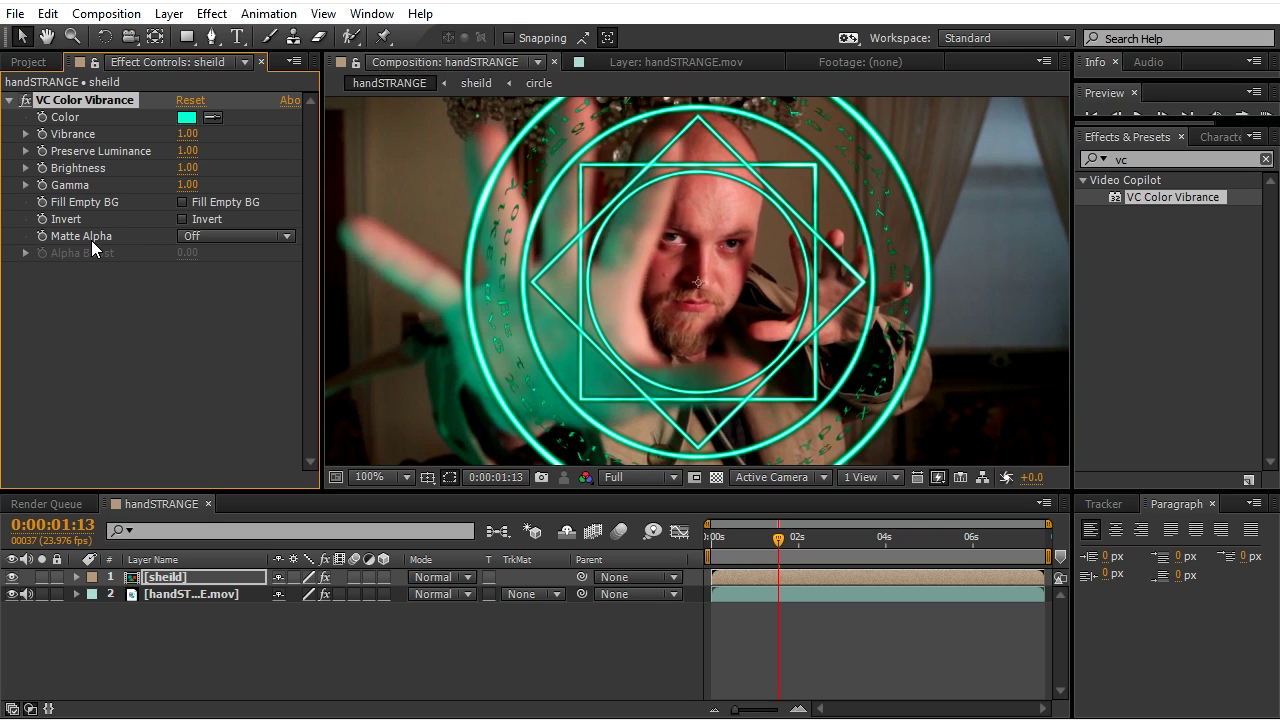
left_click(257, 236)
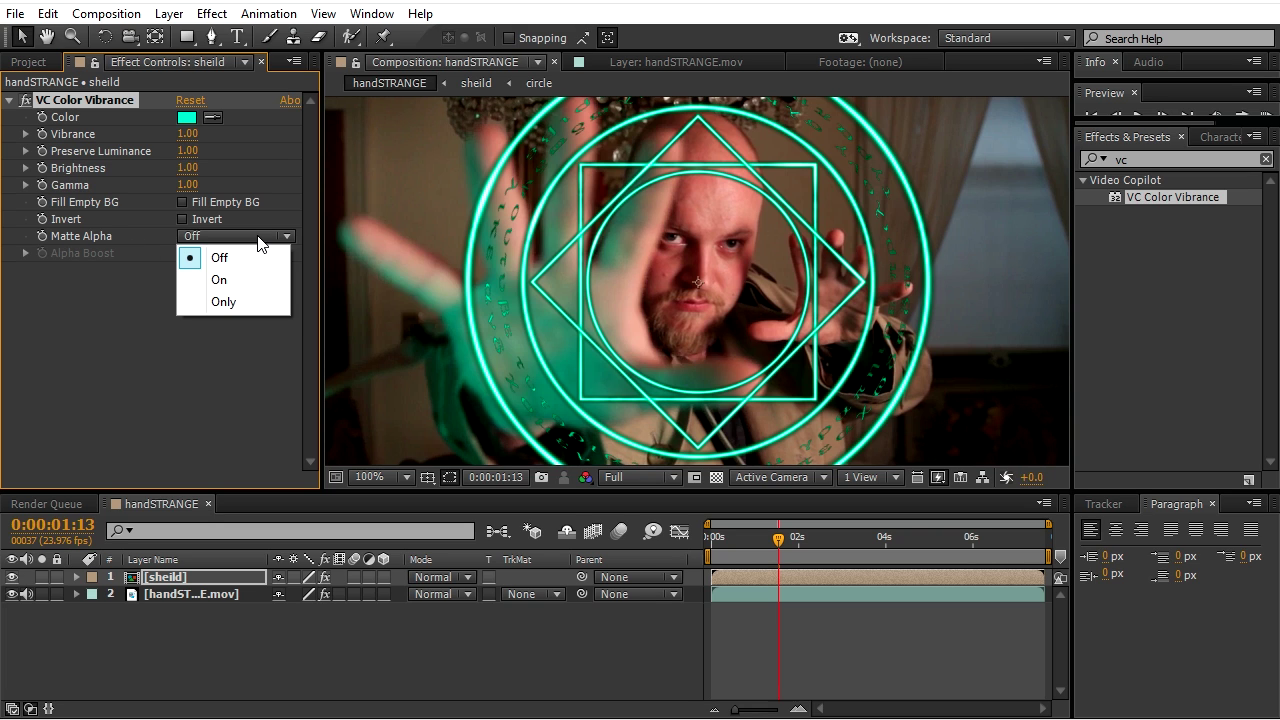
left_click(219, 282)
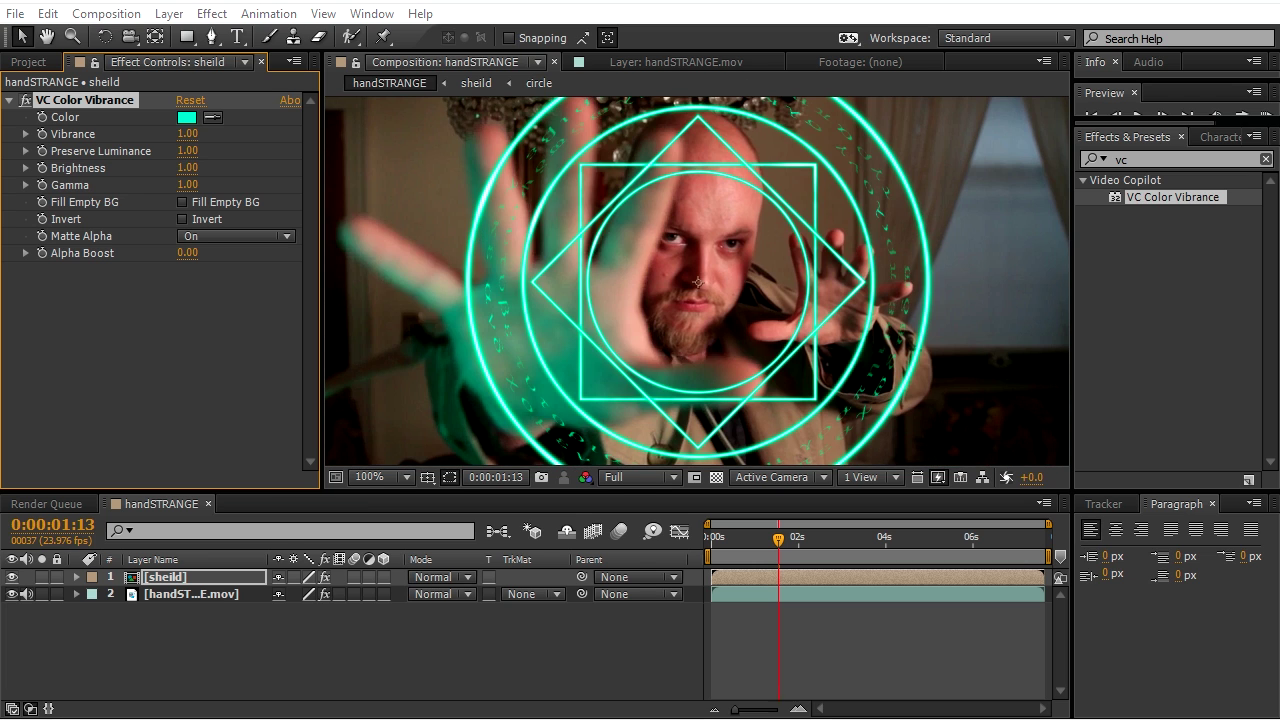
Duplicate the sheild layer and give one copy a Gaussian Blur of 10.
key("Home")
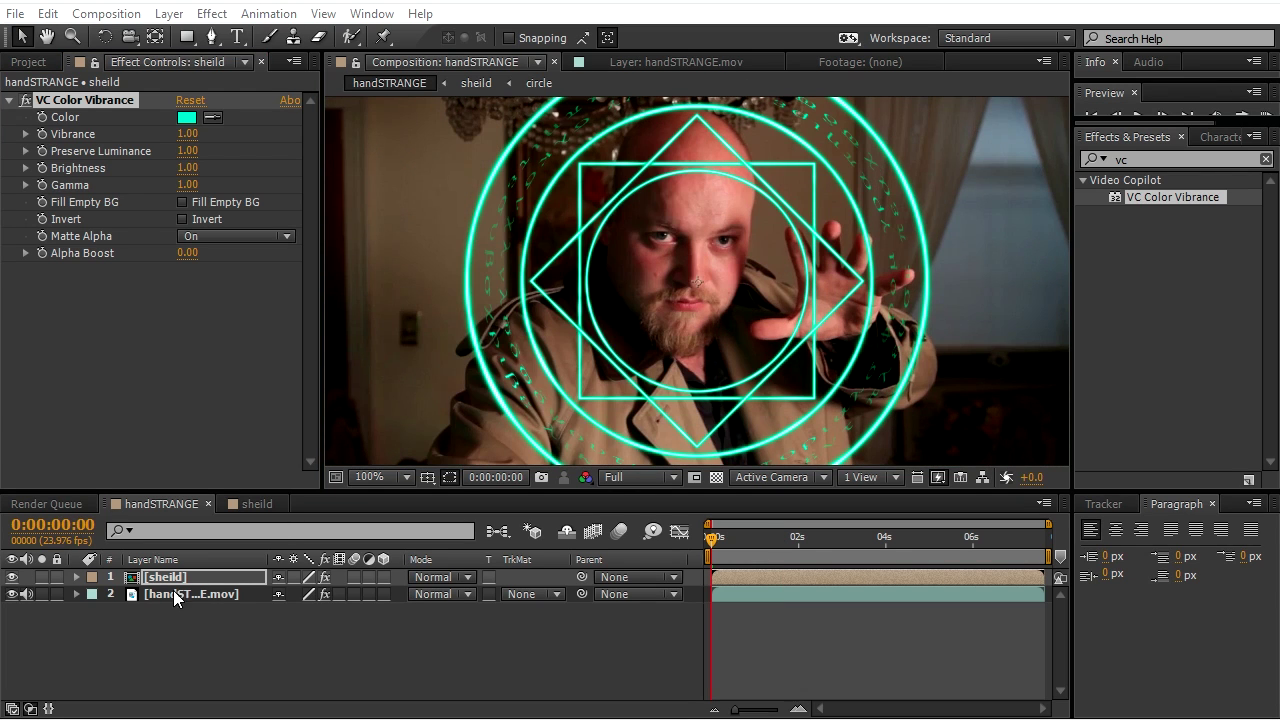
left_click(160, 578)
key("ctrl+d")
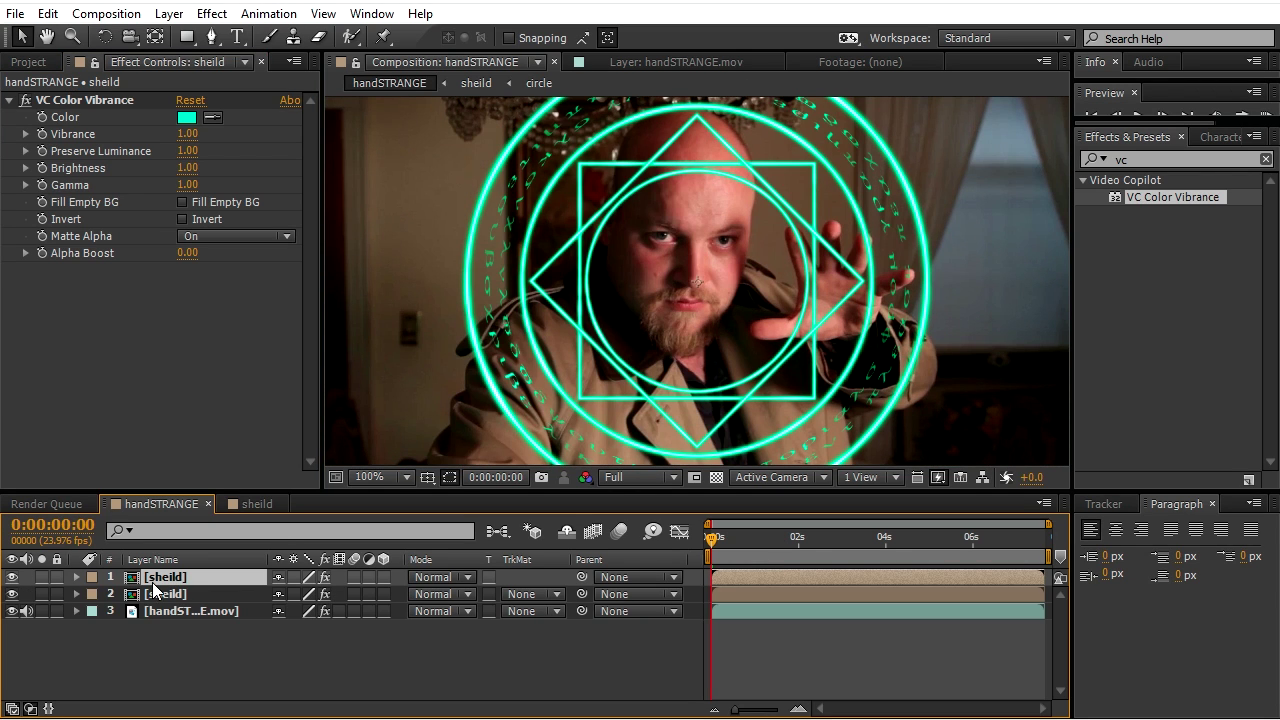
left_click(1145, 158)
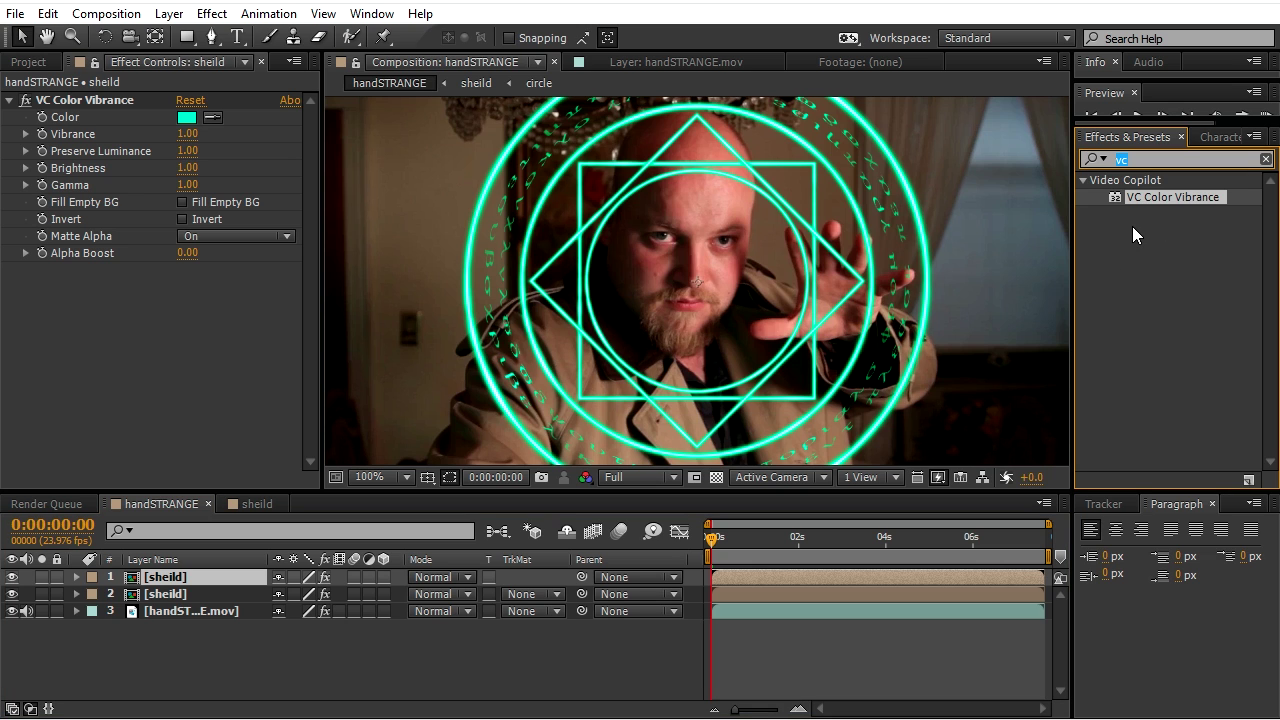
type("blur")
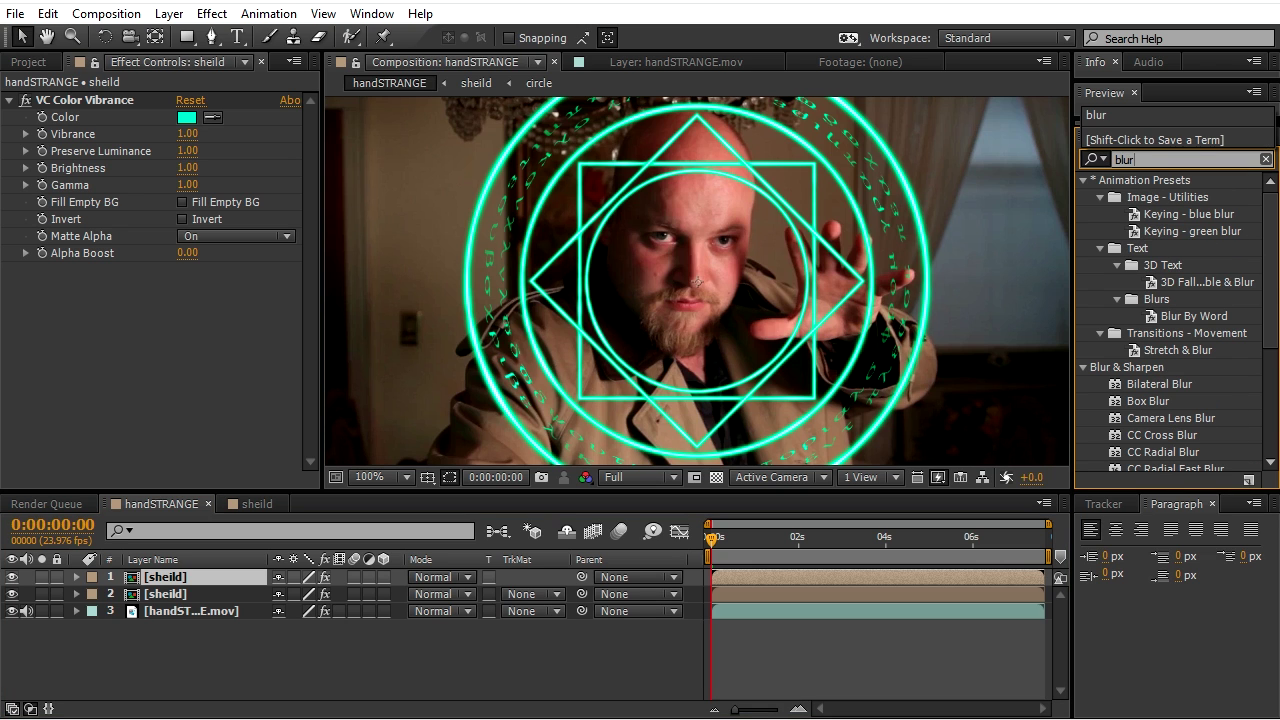
scroll(1150, 350, "down", 4)
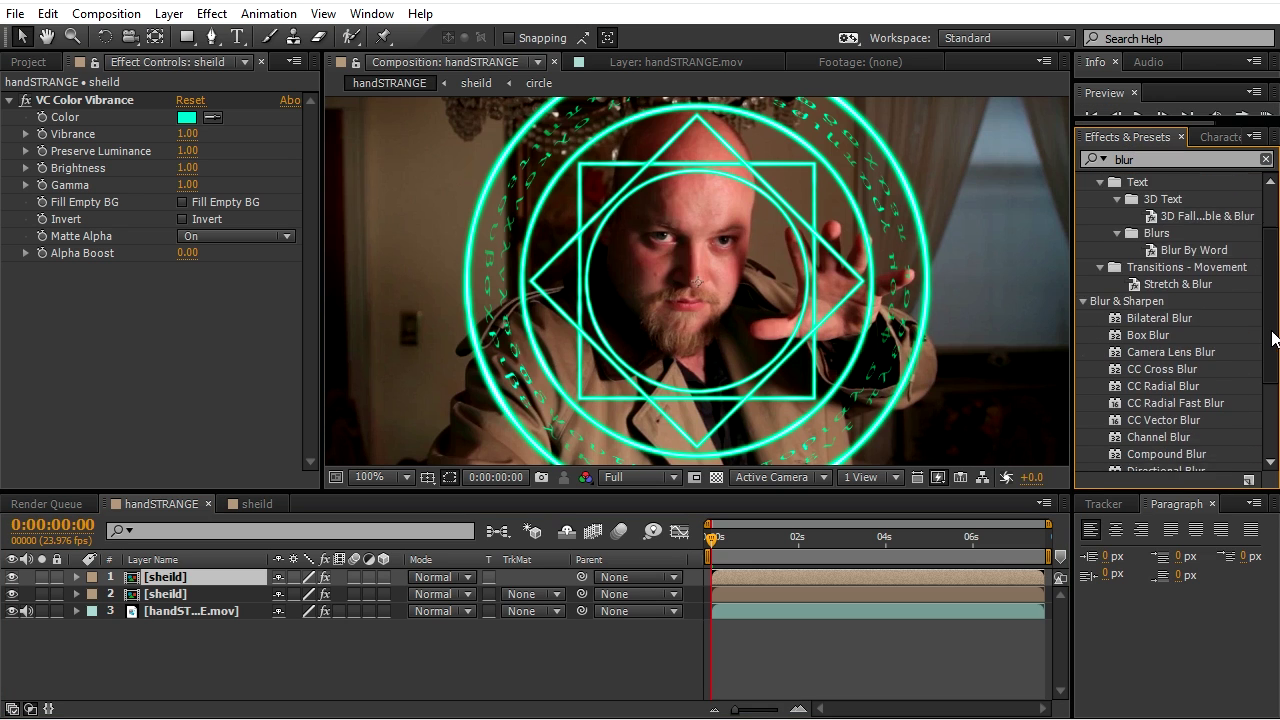
left_click_drag(1159, 397, 200, 594)
left_click(184, 287)
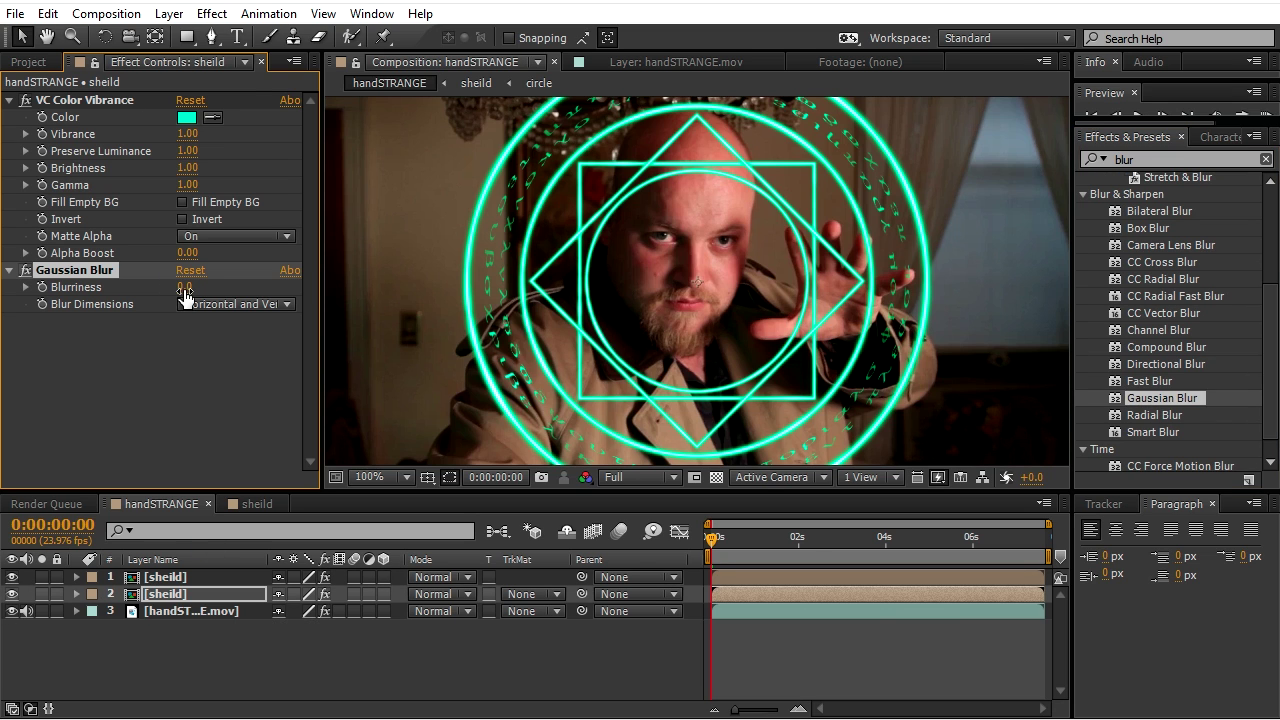
type("10")
key("Return")
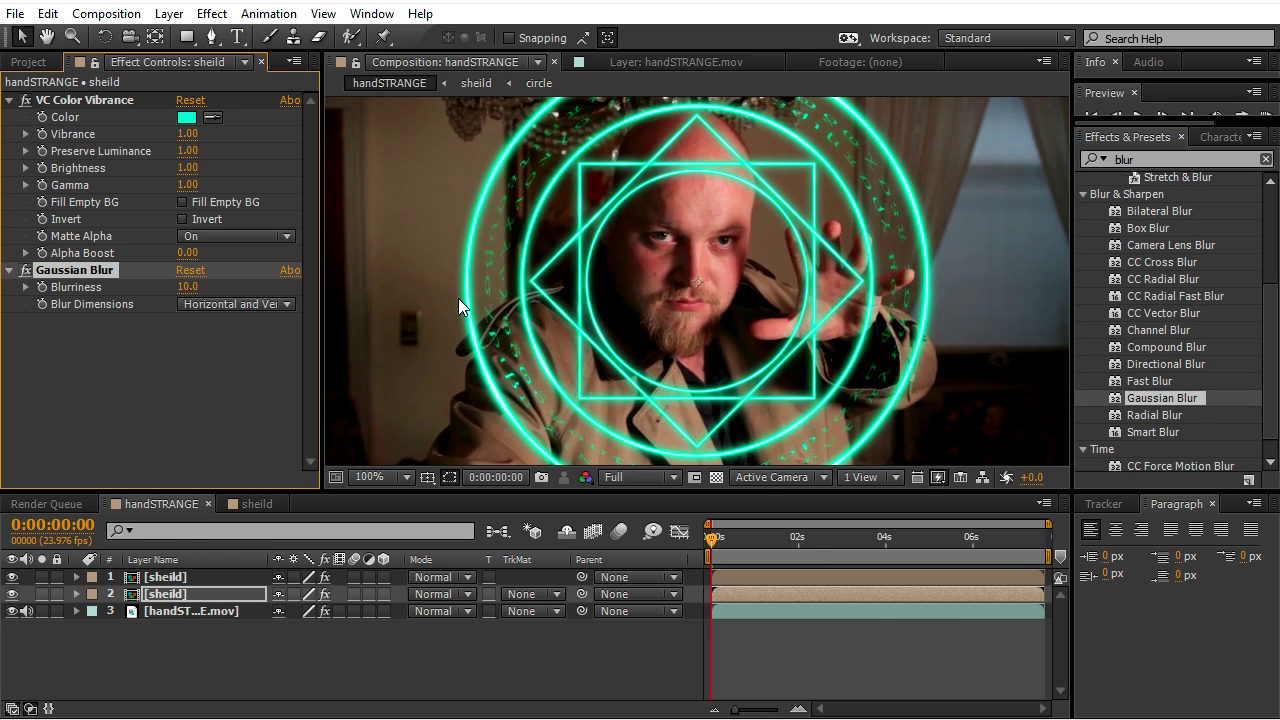
Duplicate the blurred sheild layer and raise the copy's blurriness to 50.
left_click(161, 597)
key("ctrl+d")
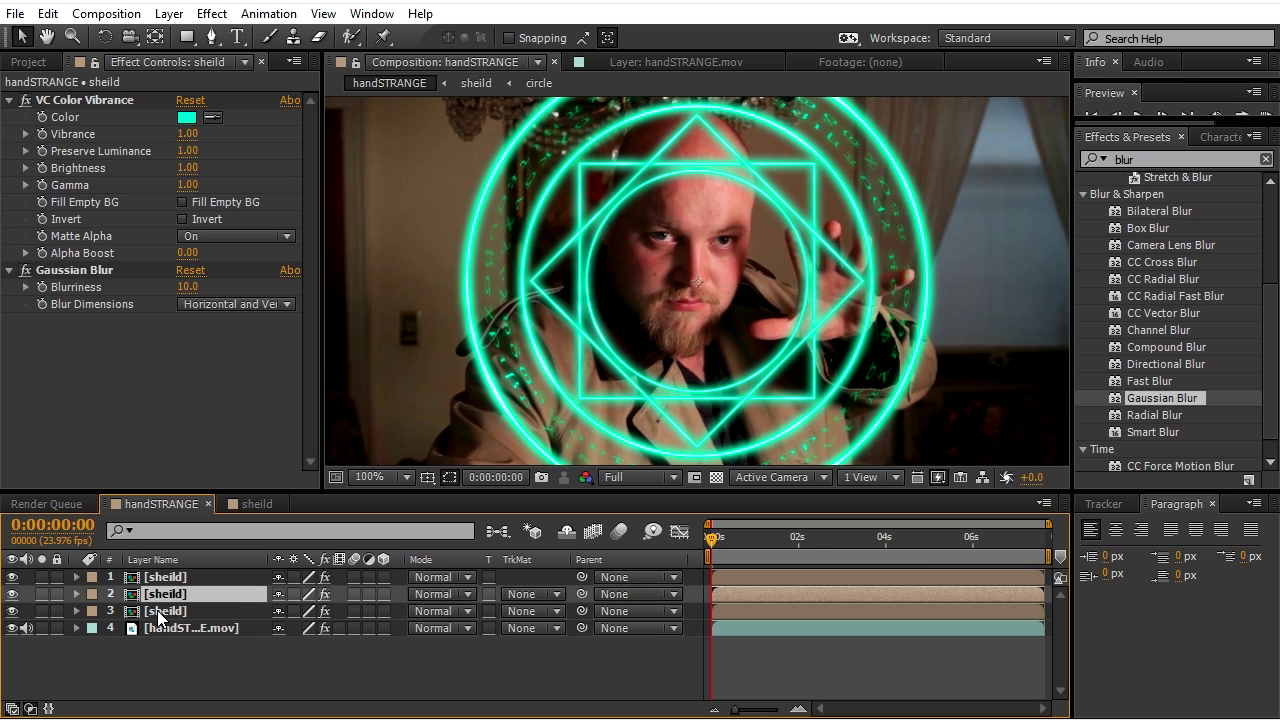
left_click(163, 611)
left_click(189, 287)
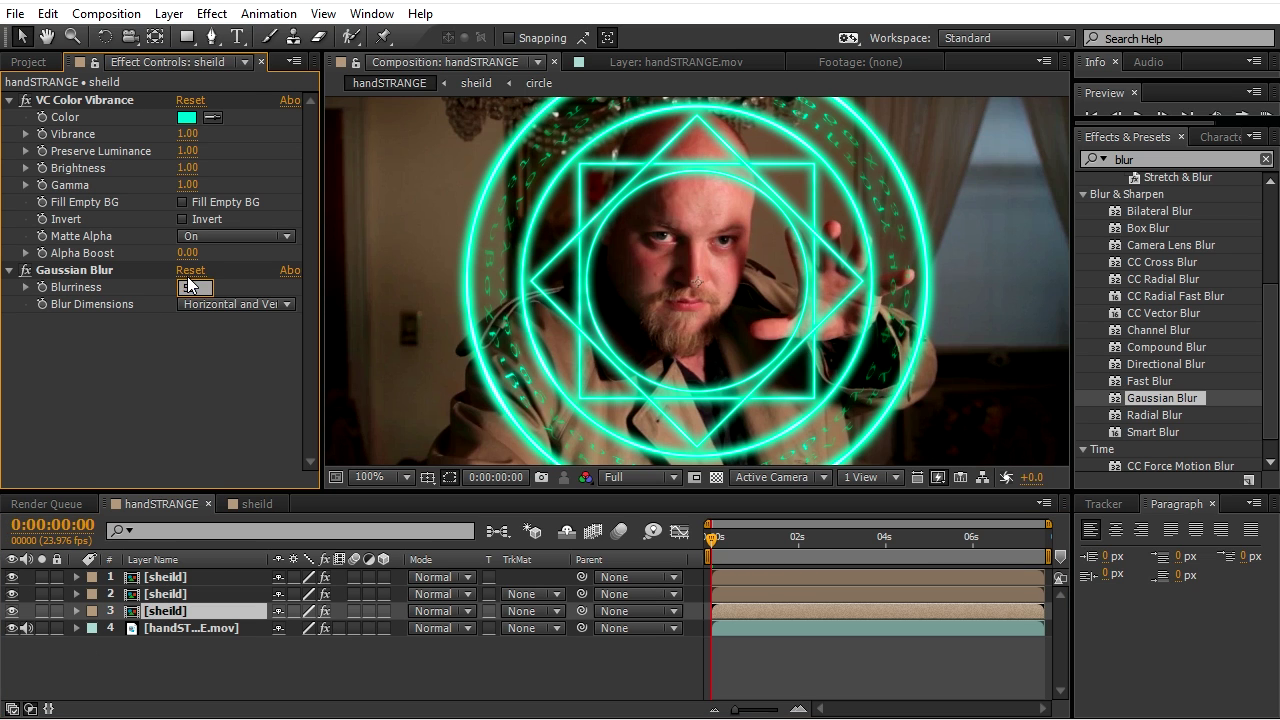
type("50")
key("Return")
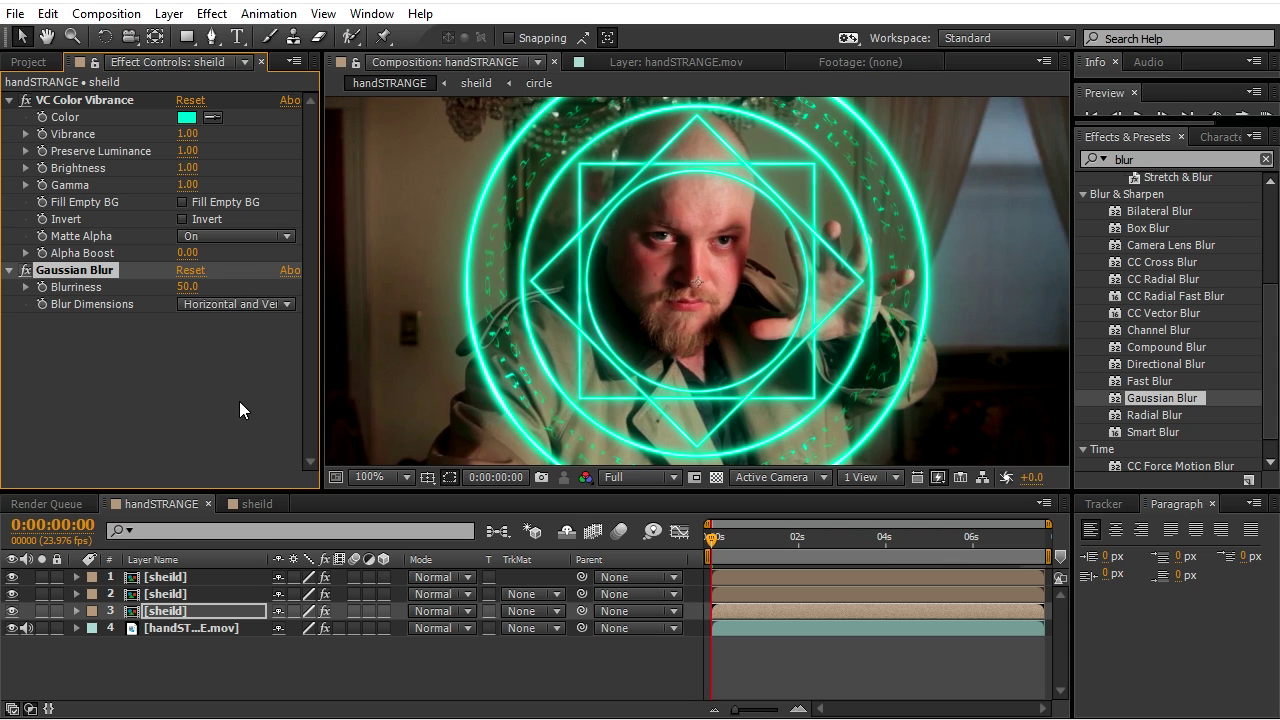
left_click(12, 595)
left_click(12, 595)
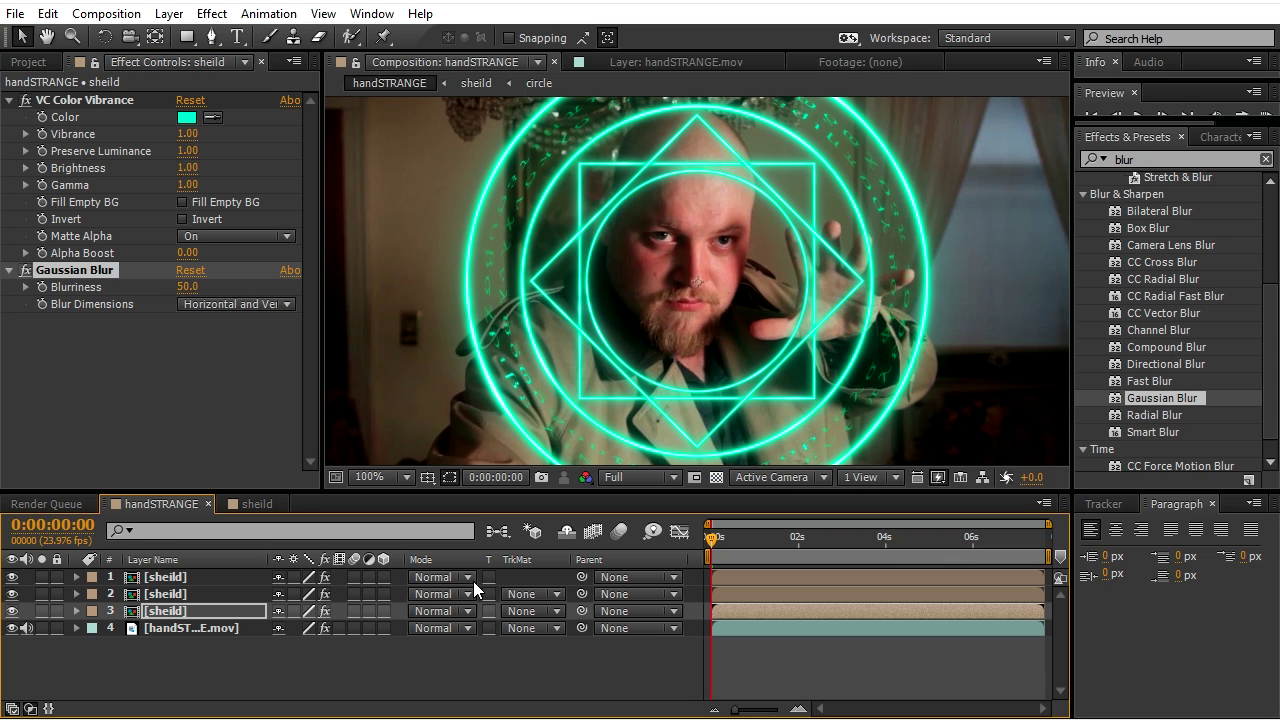
Pre-compose the three sheild layers into a composition named 'final'.
left_click(177, 580)
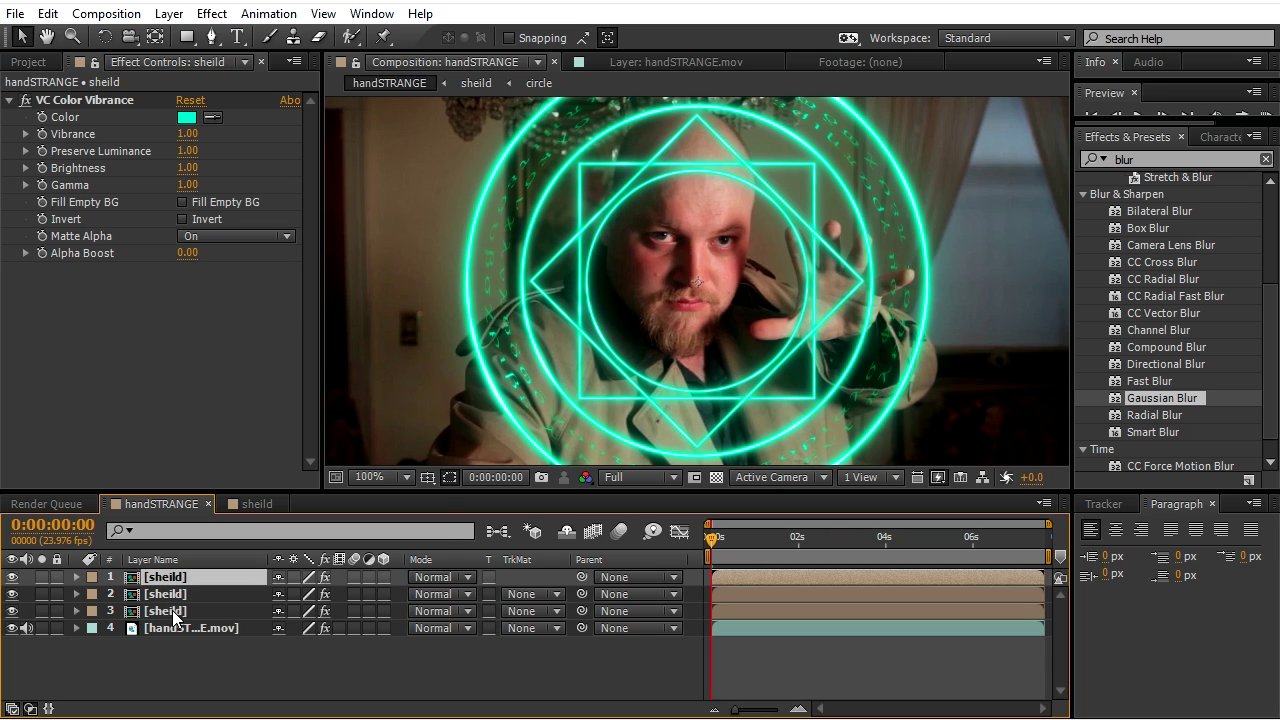
left_click(173, 614, "shift")
right_click(185, 598)
left_click(281, 684)
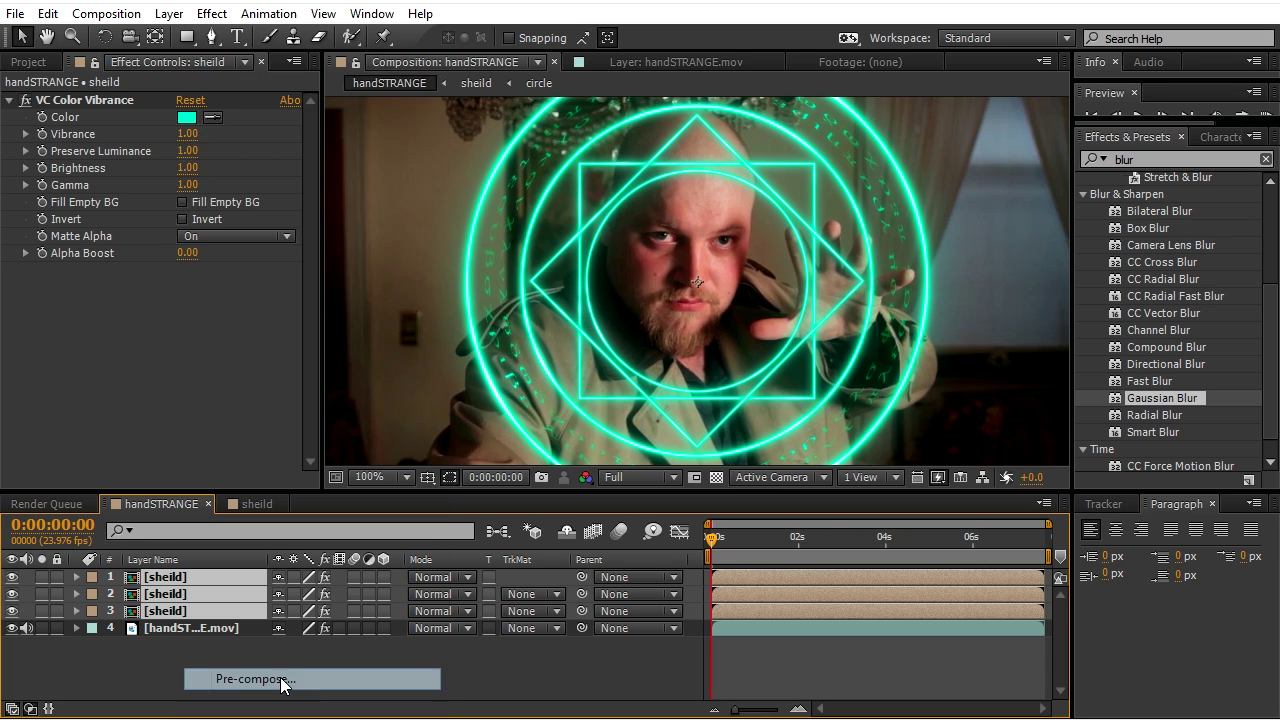
type("fin")
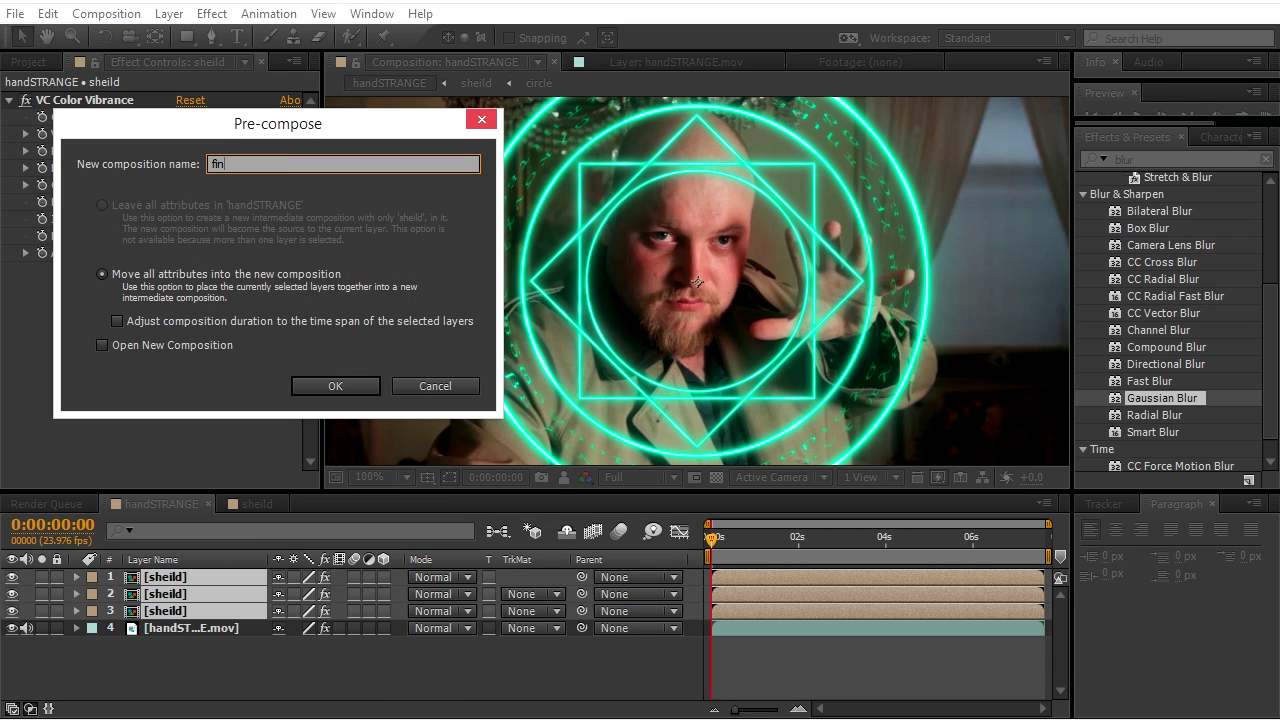
type("al")
key("Return")
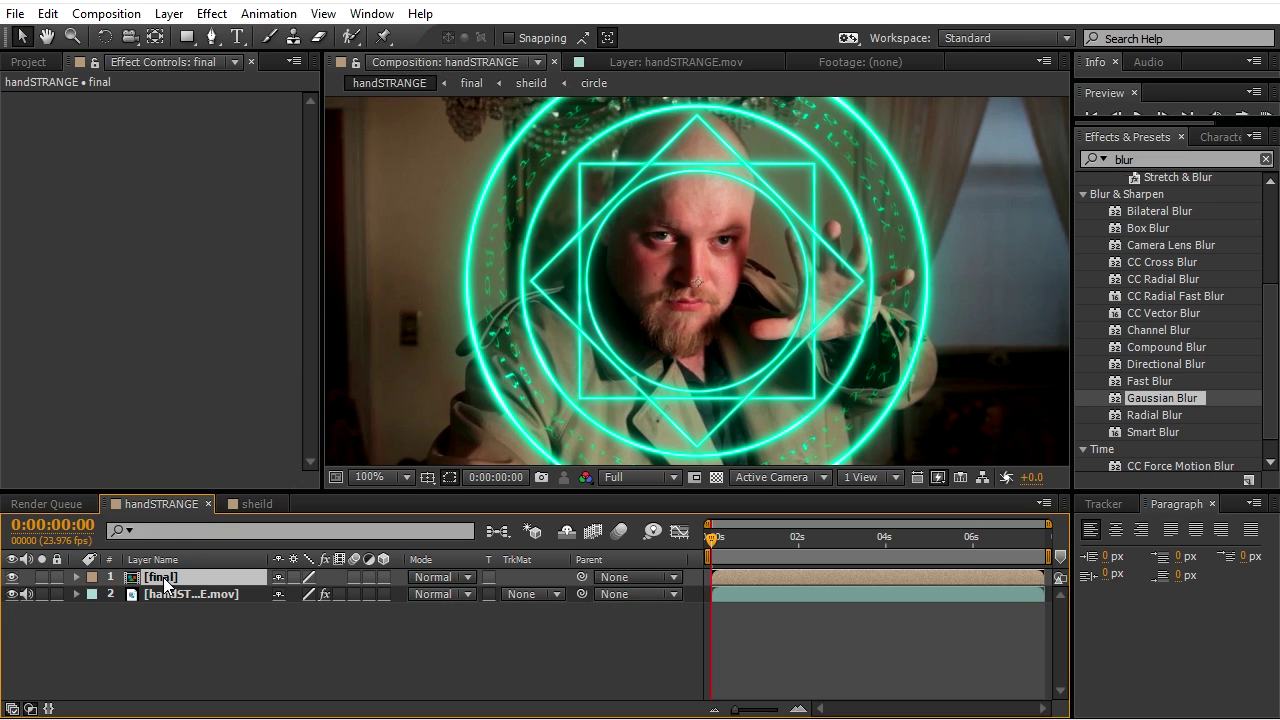
Add a Null Object layer, Null 1, to the top of the handSTRANGE composition.
left_click(169, 13)
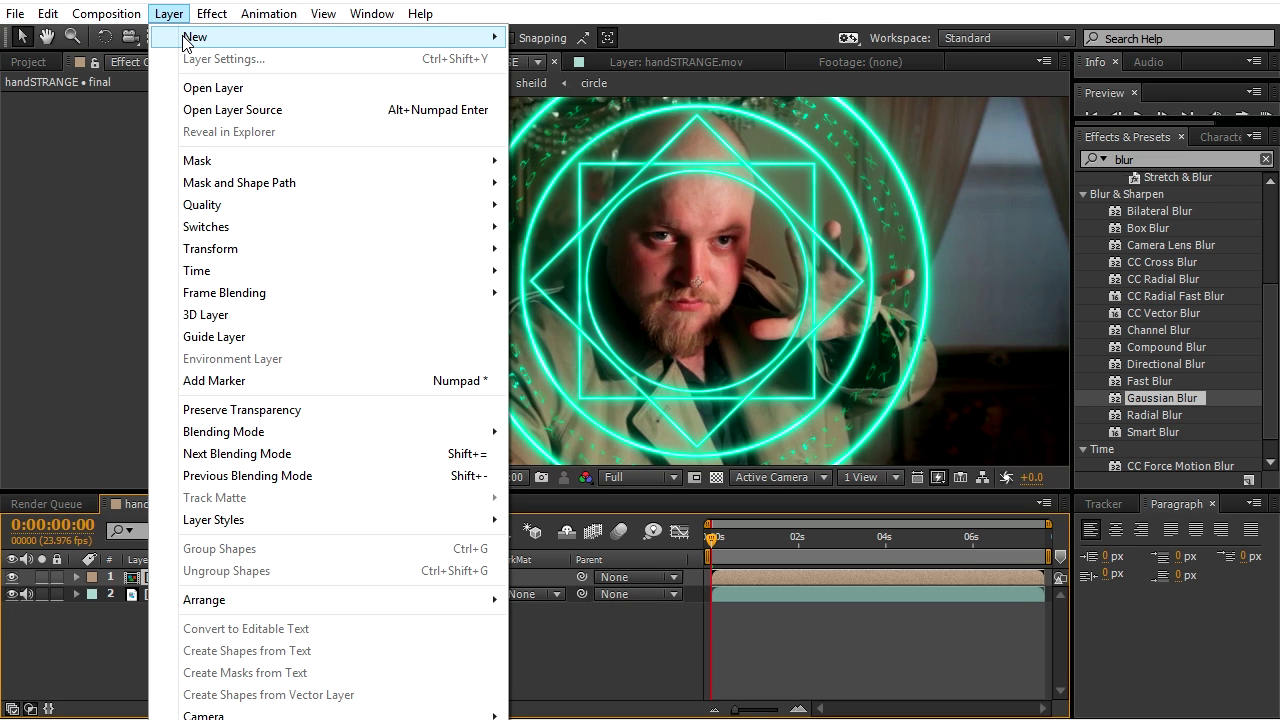
mouse_move(200, 37)
left_click(570, 125)
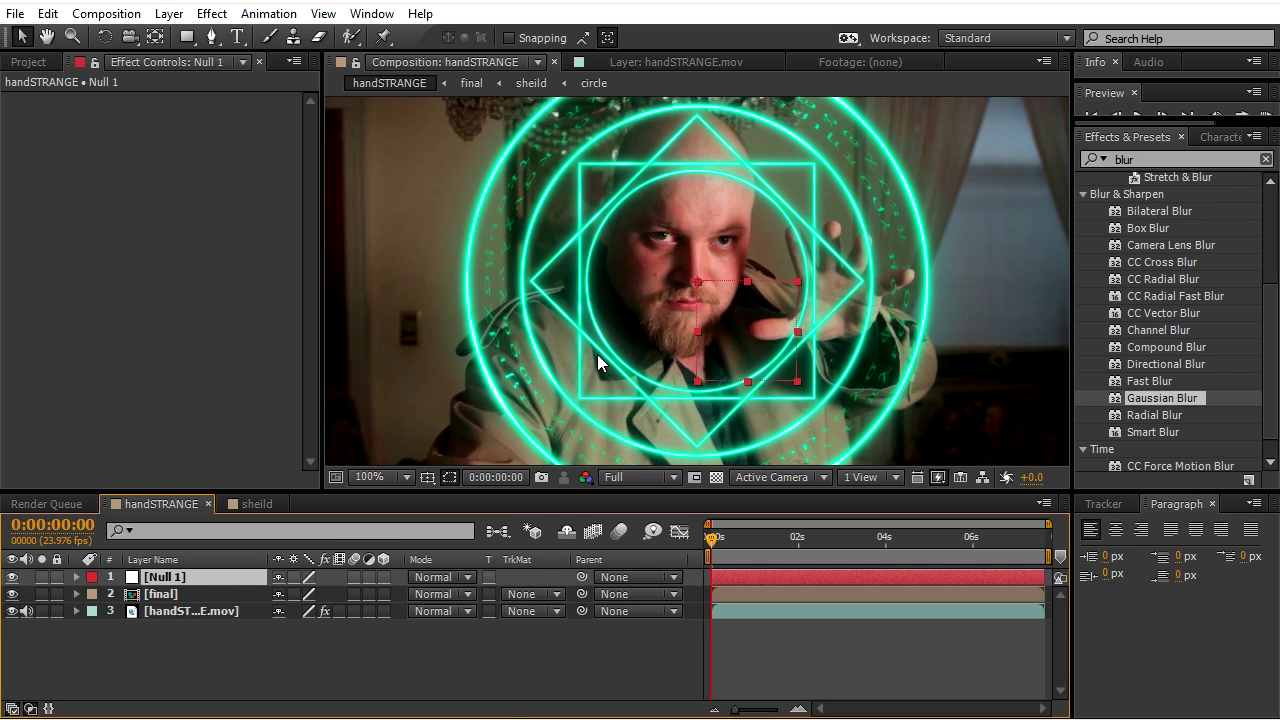
Show the footage's Tracker 1 track data beside Null 1's Transform properties in an enlarged timeline.
left_click(1104, 504)
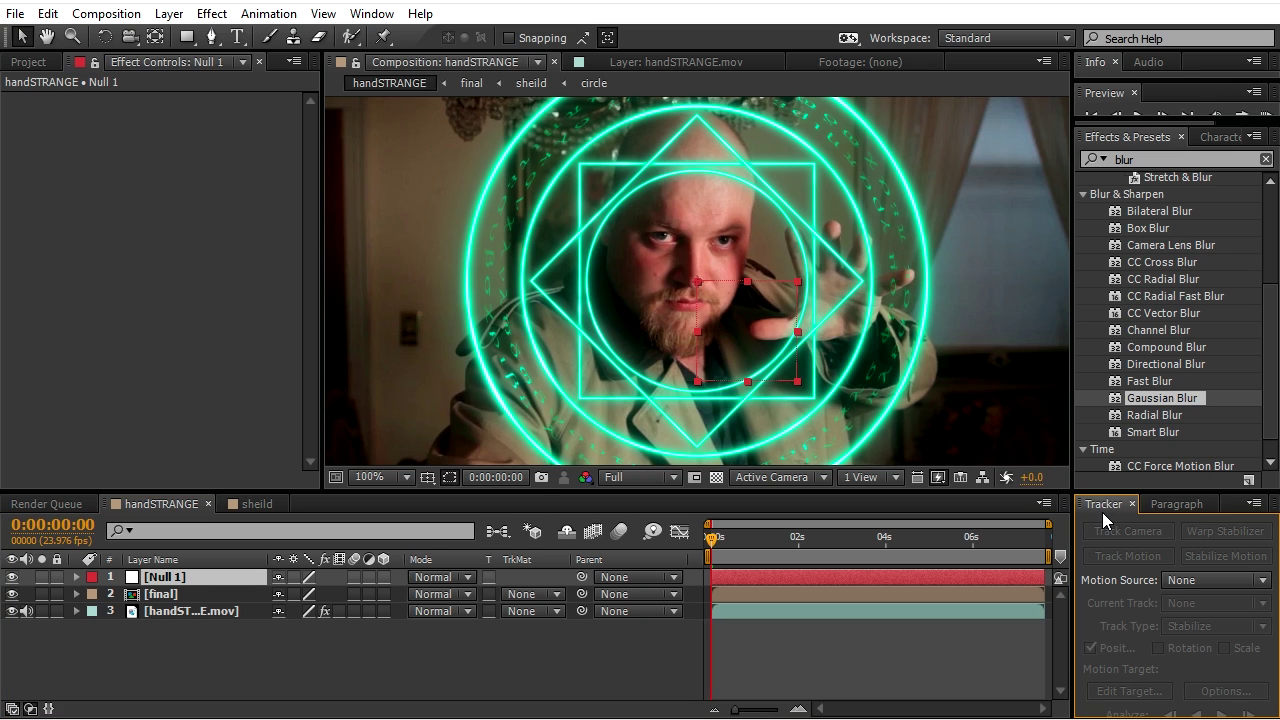
left_click(78, 609)
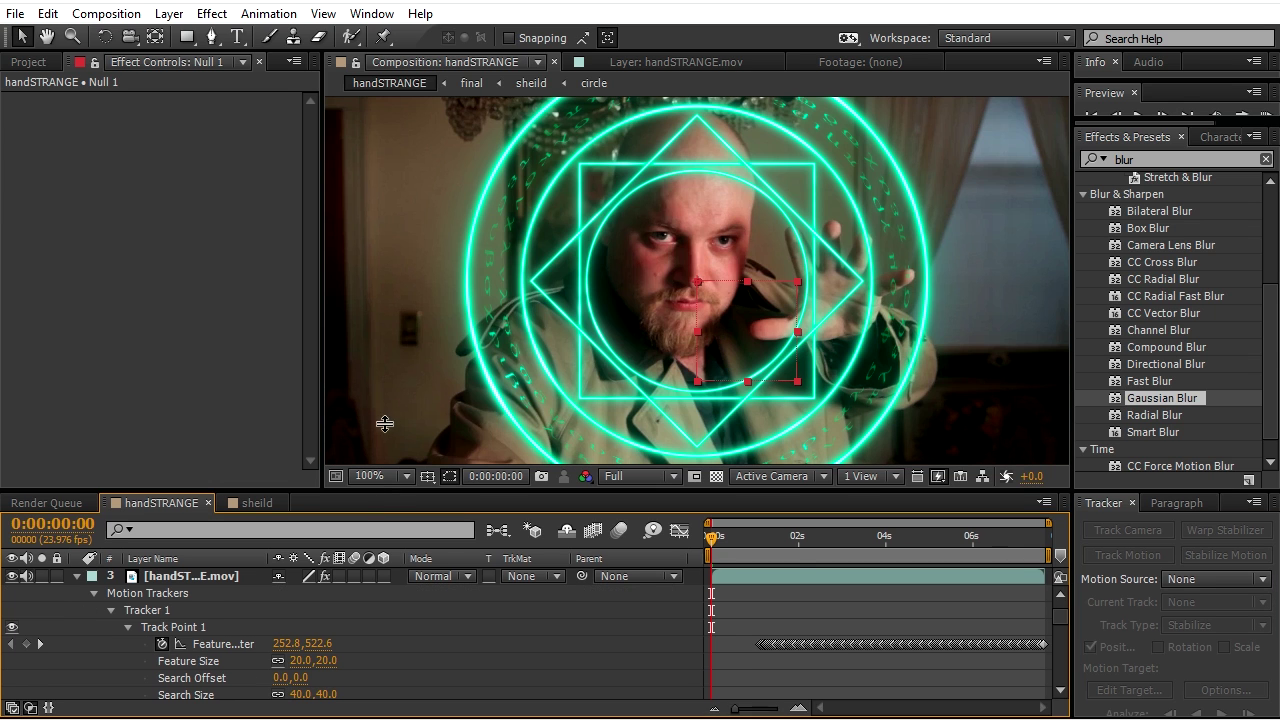
left_click_drag(380, 493, 378, 353)
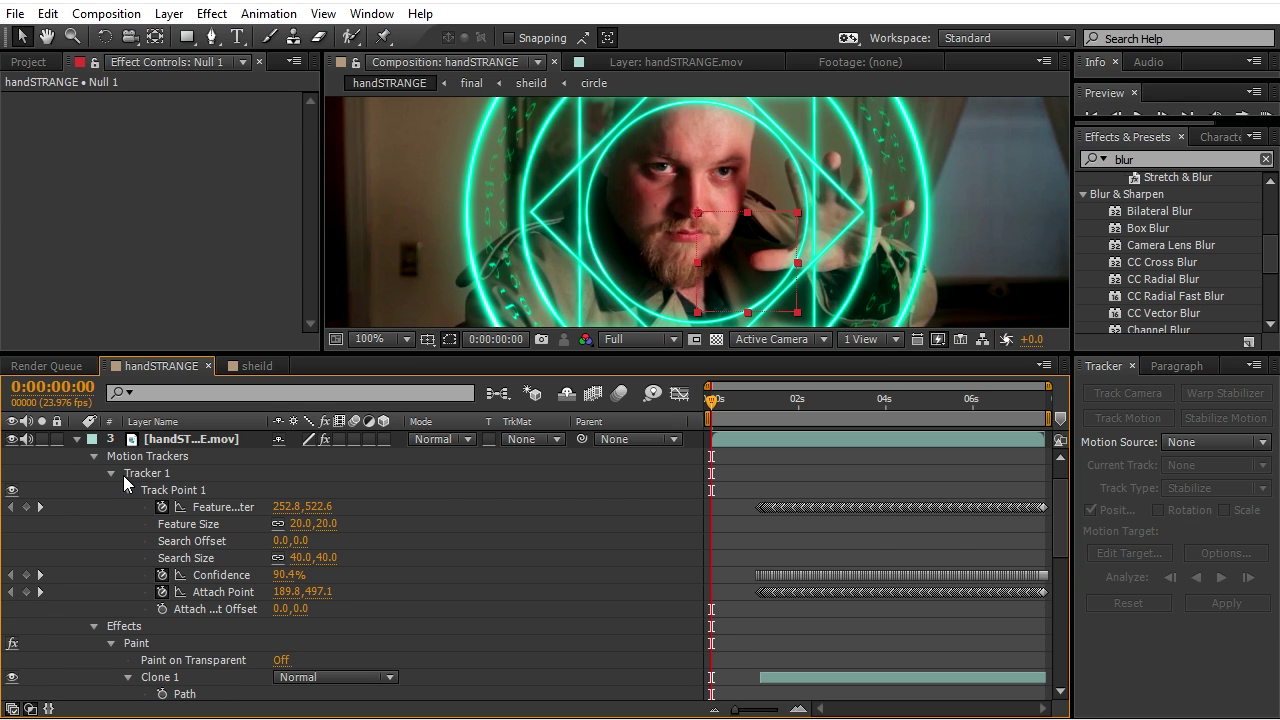
scroll(125, 479, "up", 1)
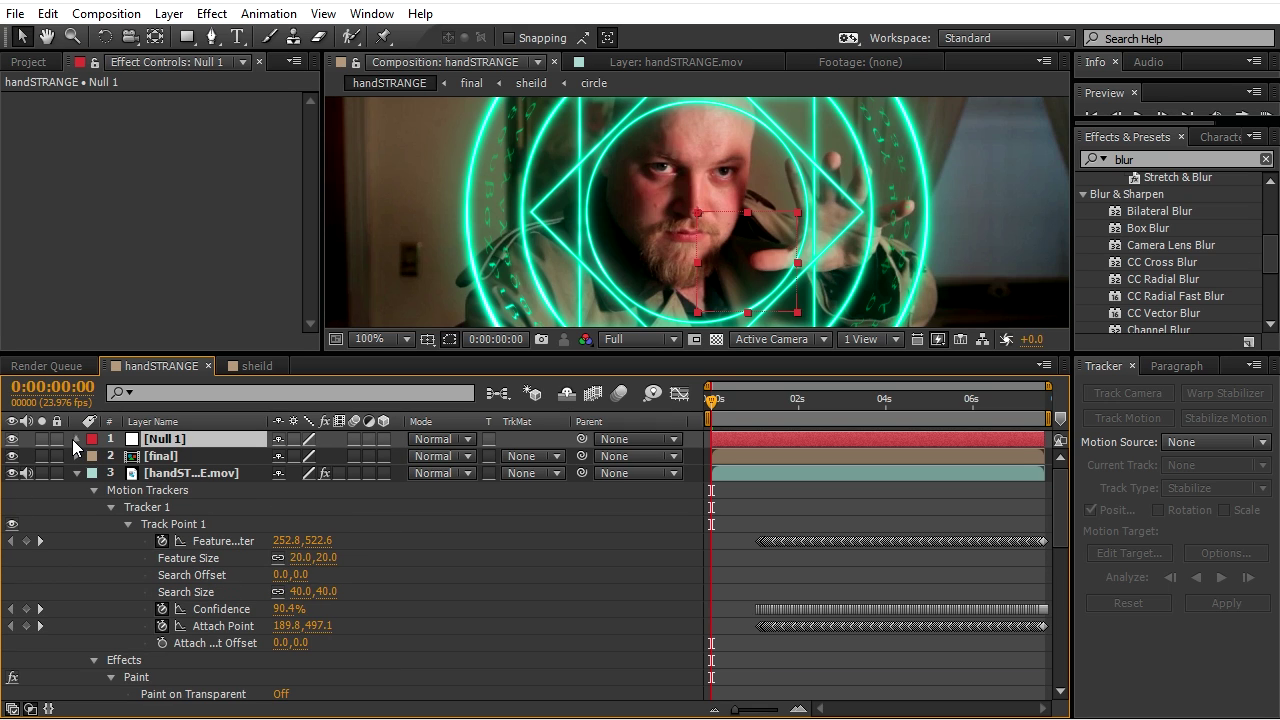
left_click(77, 439)
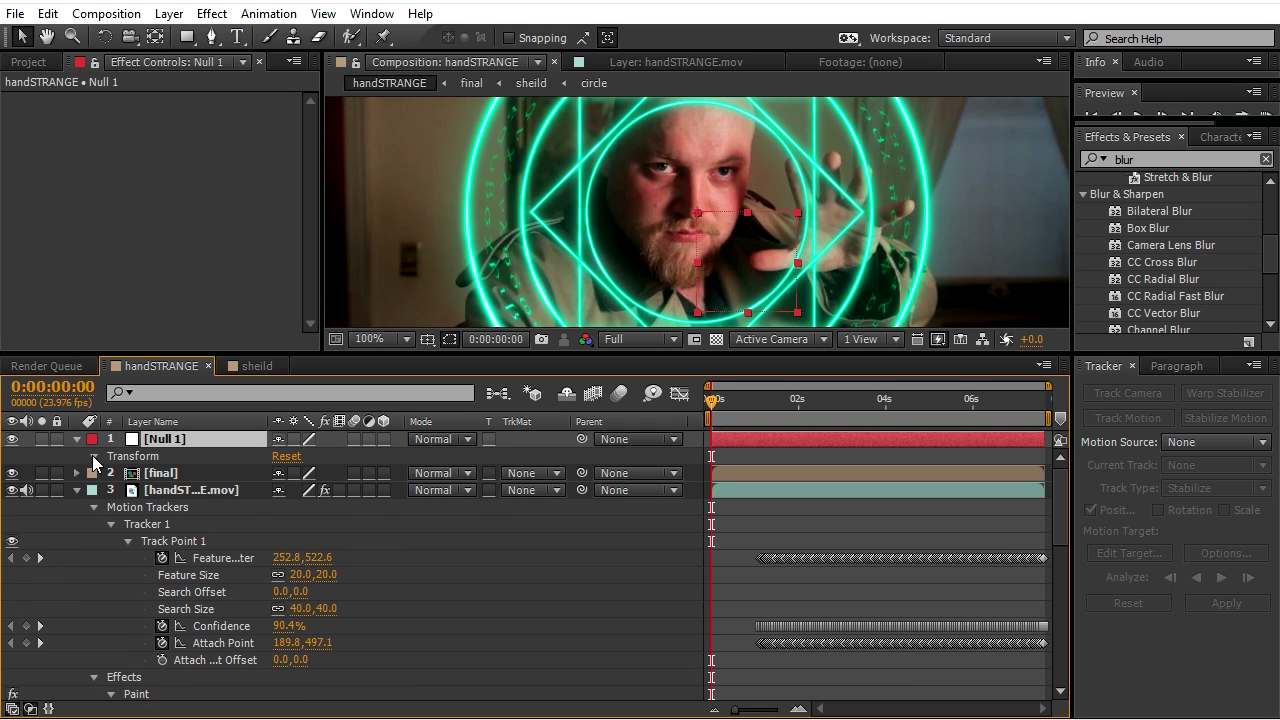
left_click(94, 456)
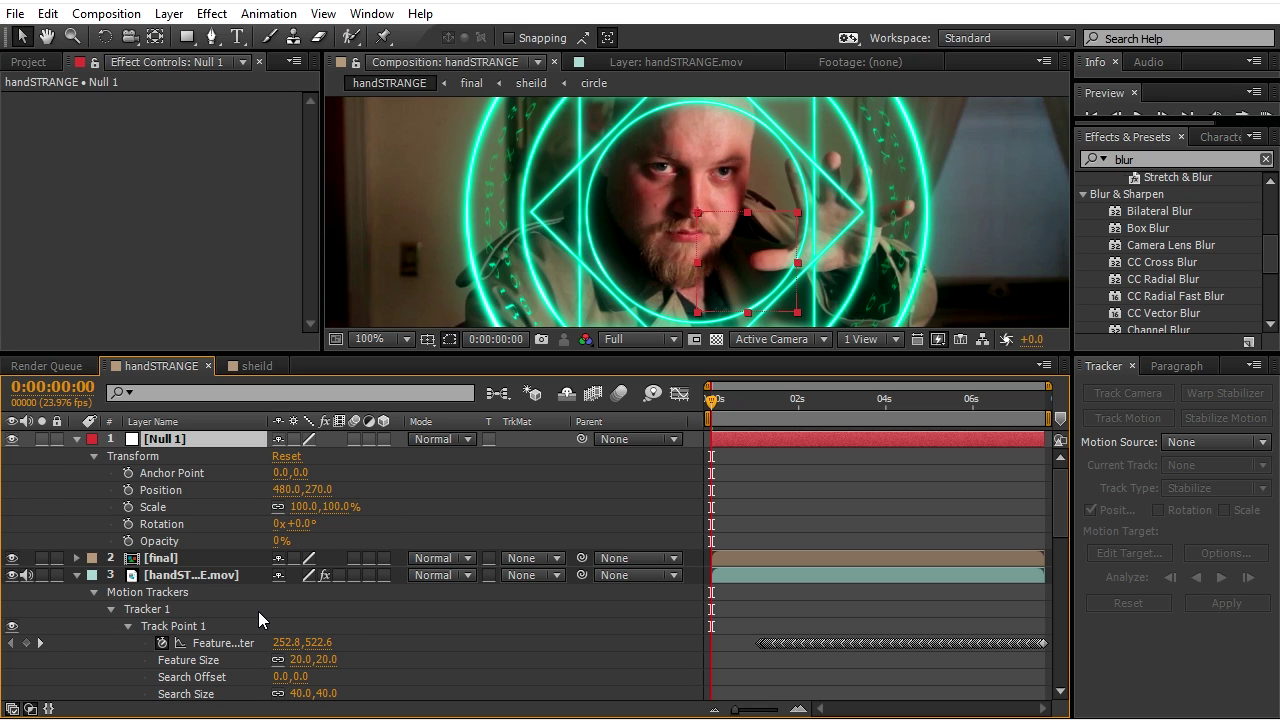
scroll(259, 611, "down", 1)
scroll(259, 611, "down", 1)
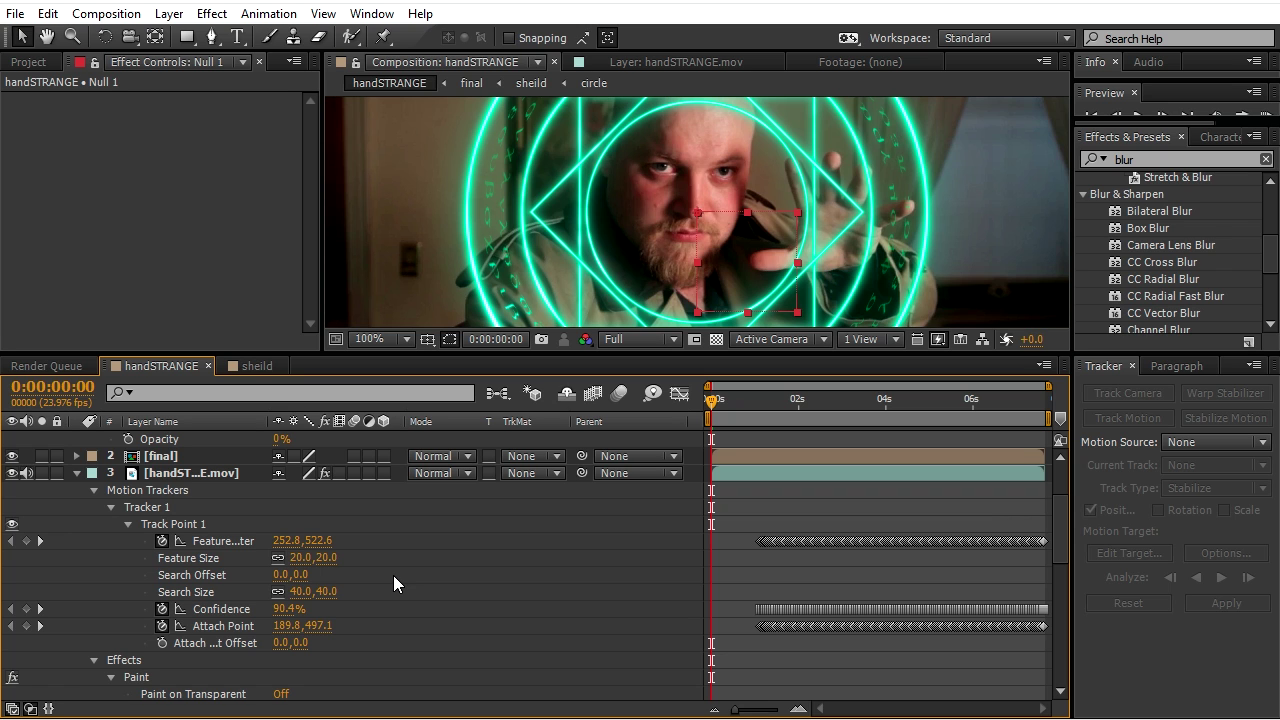
scroll(225, 619, "up", 2)
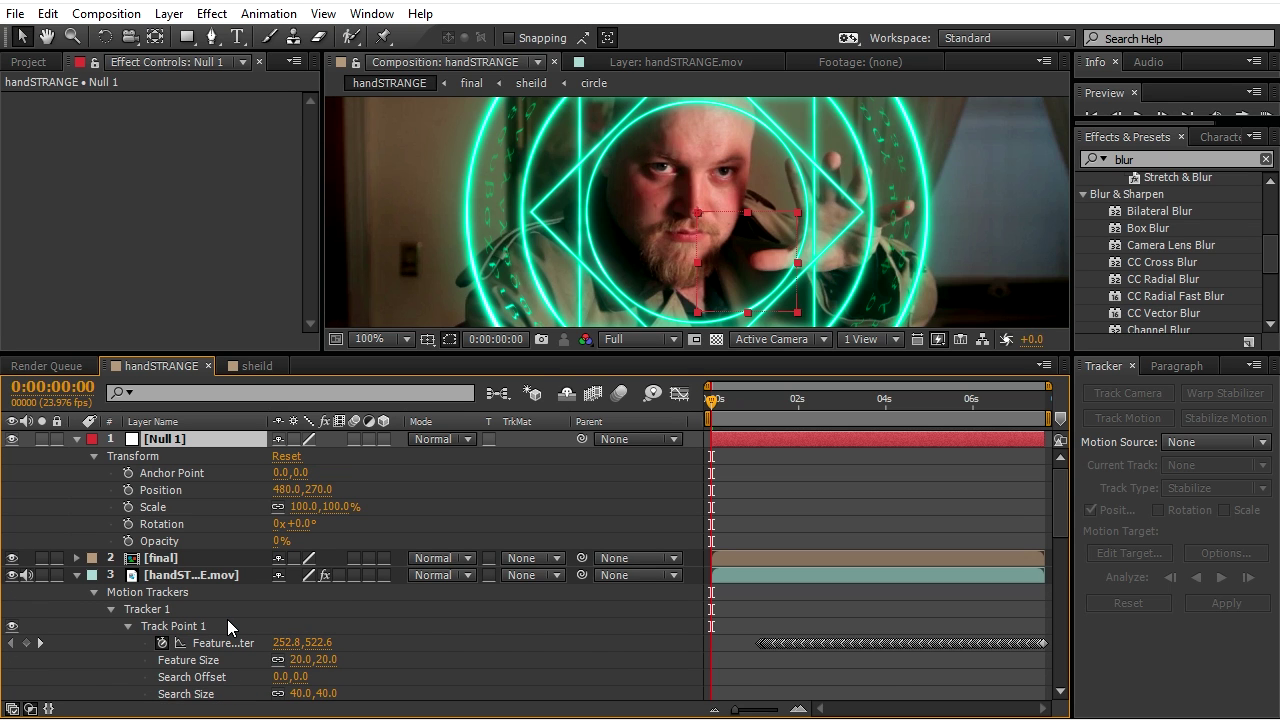
scroll(229, 619, "down", 1)
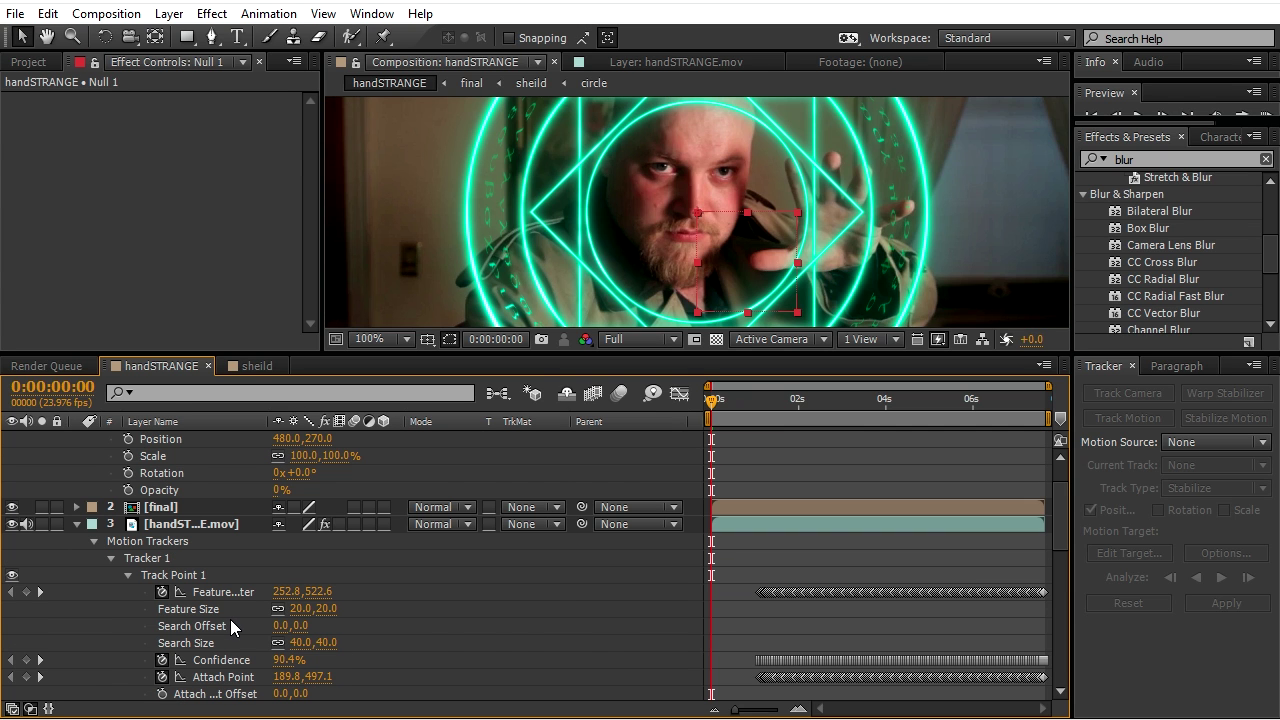
Link Null 1's Position to Tracker 1's track point via expression, then move the final shield to 399.2, 229.6.
left_click(128, 439, "alt")
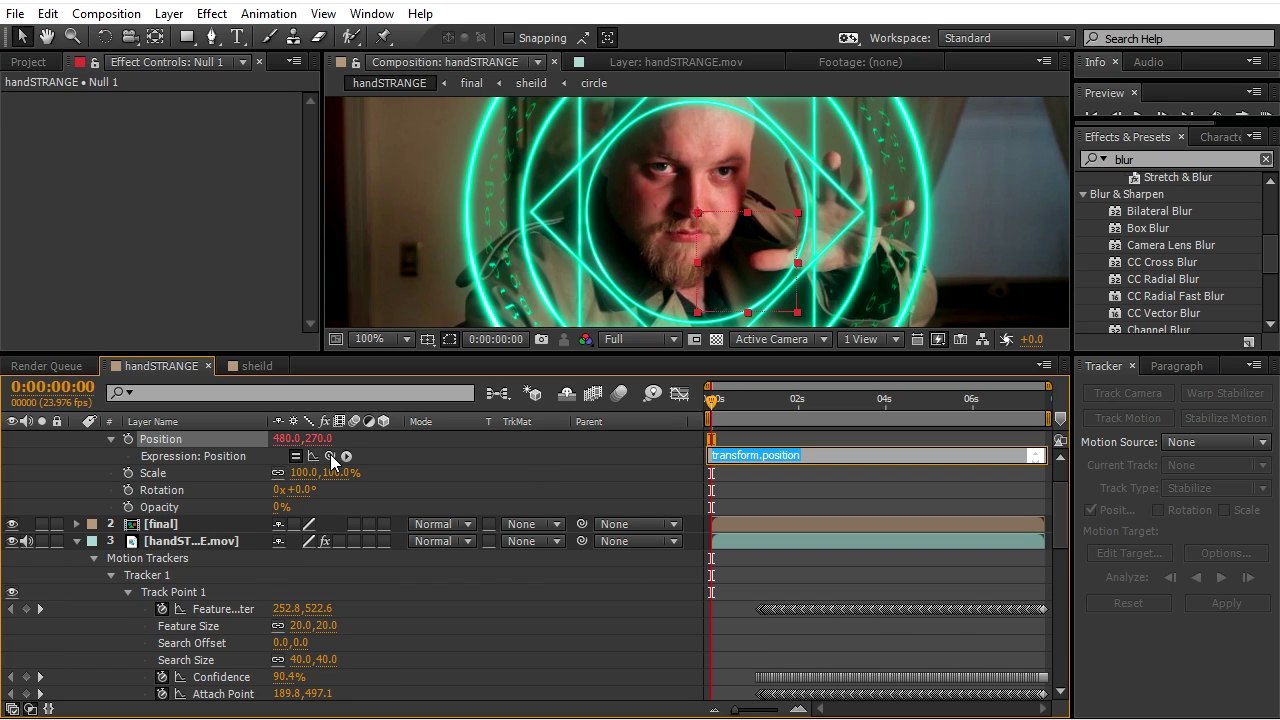
left_click_drag(330, 456, 207, 662)
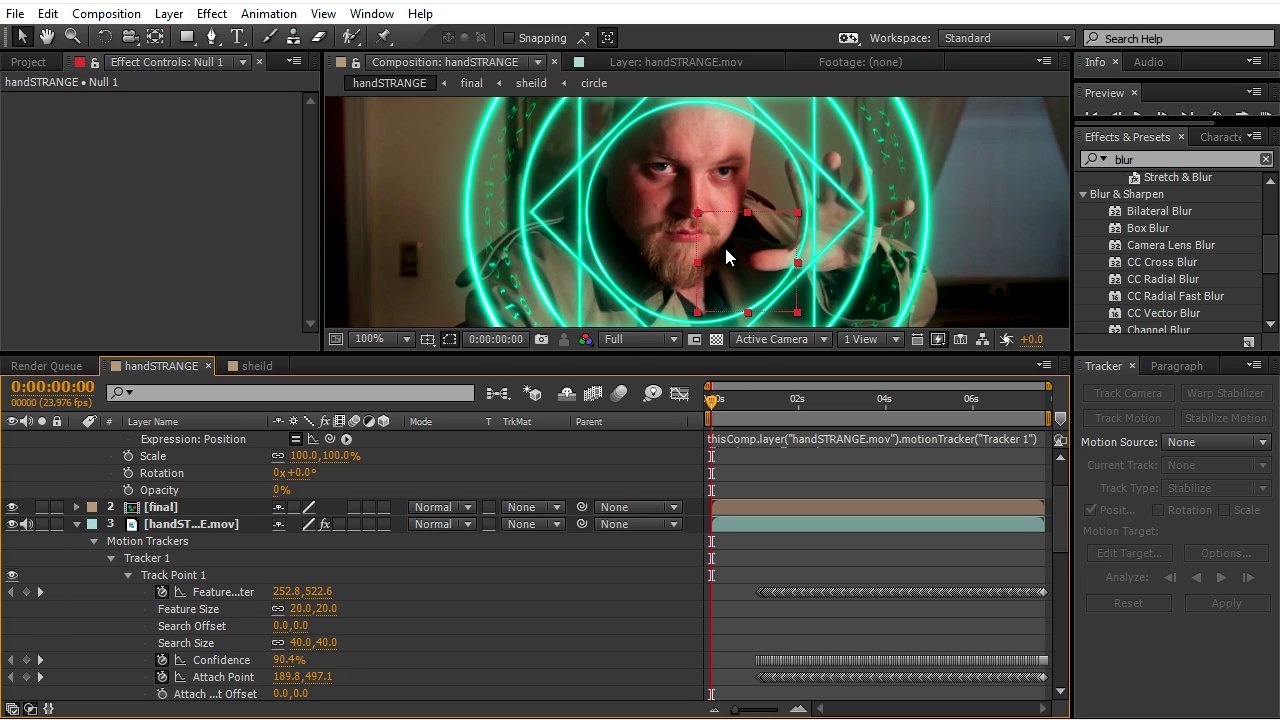
left_click_drag(726, 355, 726, 363)
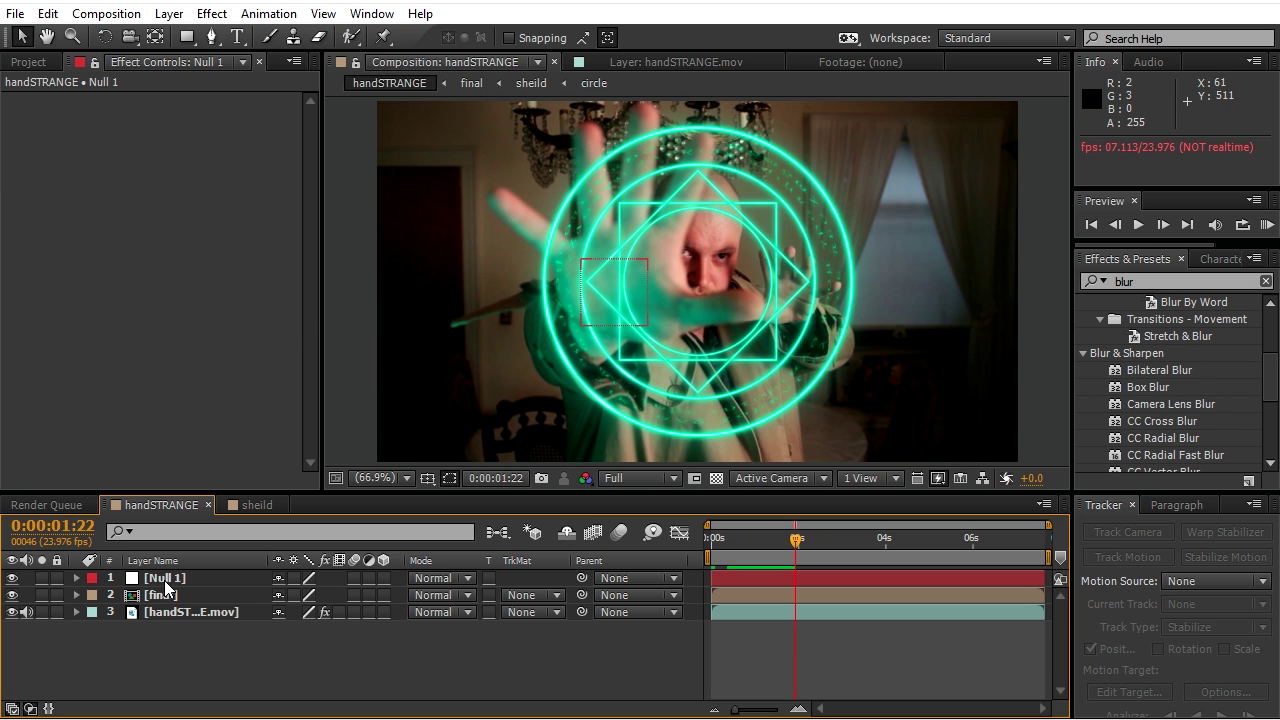
left_click(163, 594)
left_click_drag(754, 281, 700, 256)
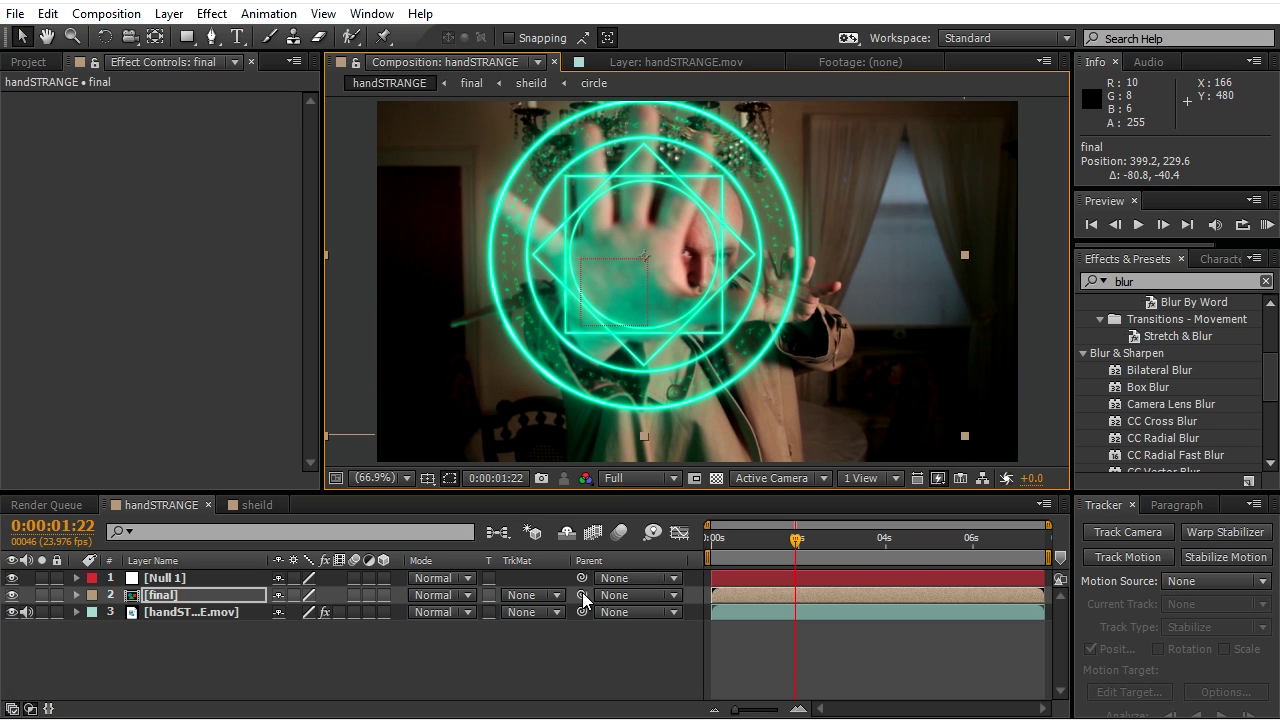
Parent the final shield layer to Null 1 and preview the tracked result.
left_click_drag(582, 596, 180, 585)
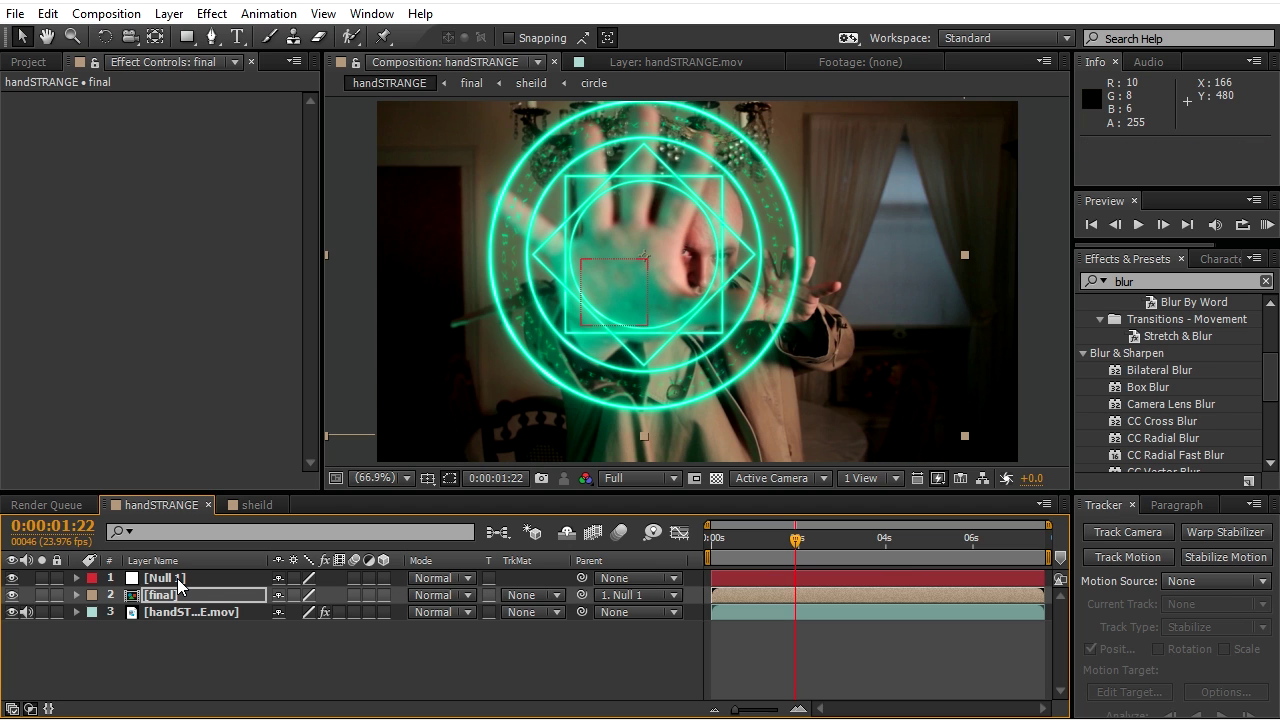
key("space")
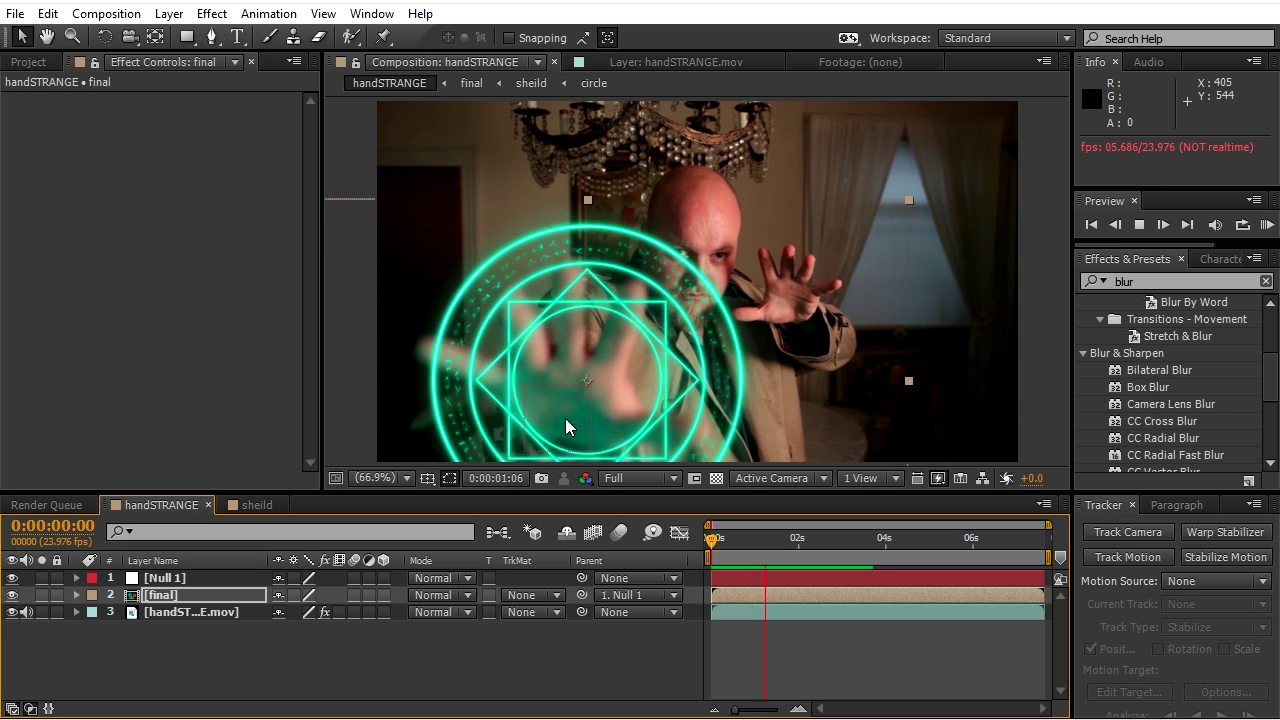
key("space")
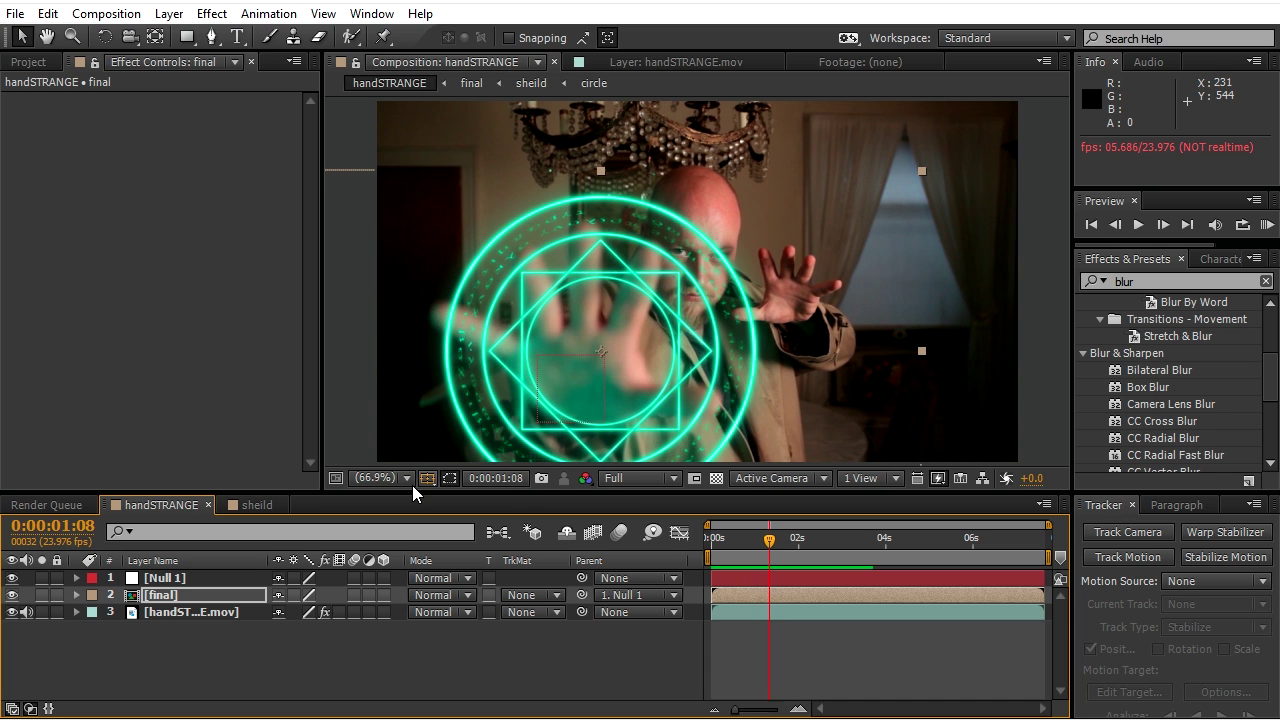
View the composition at 100% and pan to the shield over the hand.
left_click(407, 478)
key("Escape")
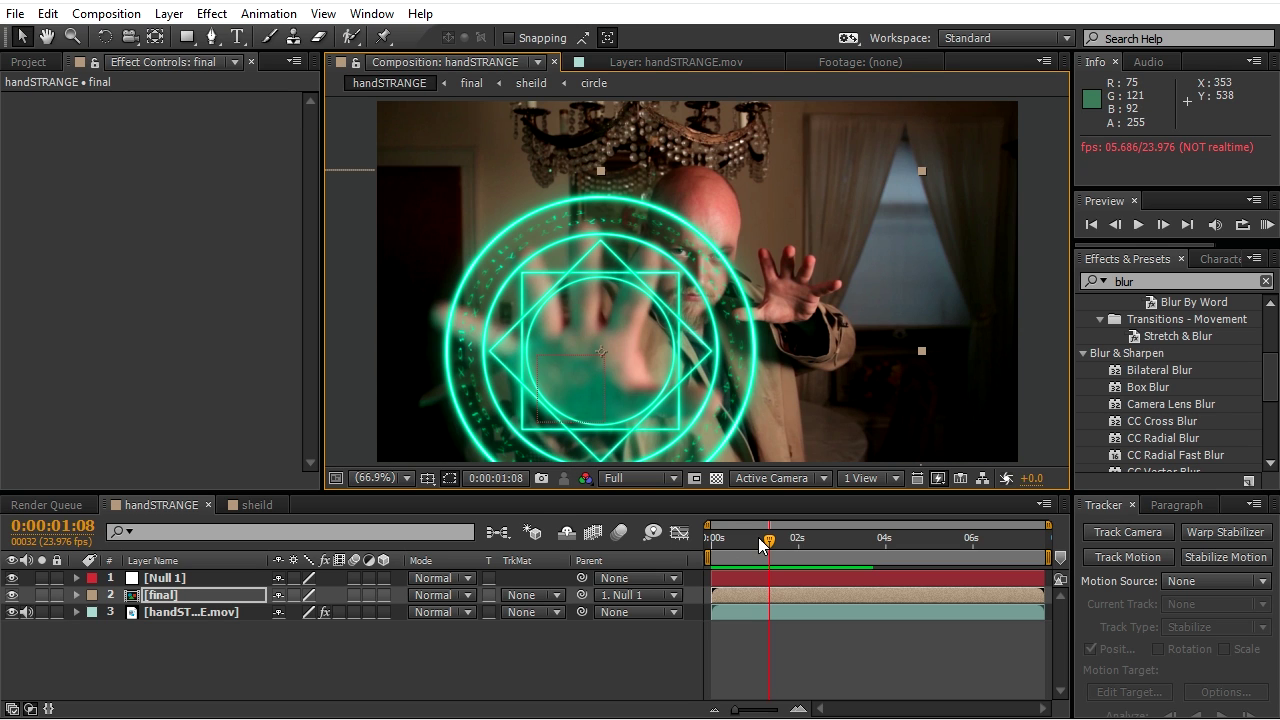
key("slash")
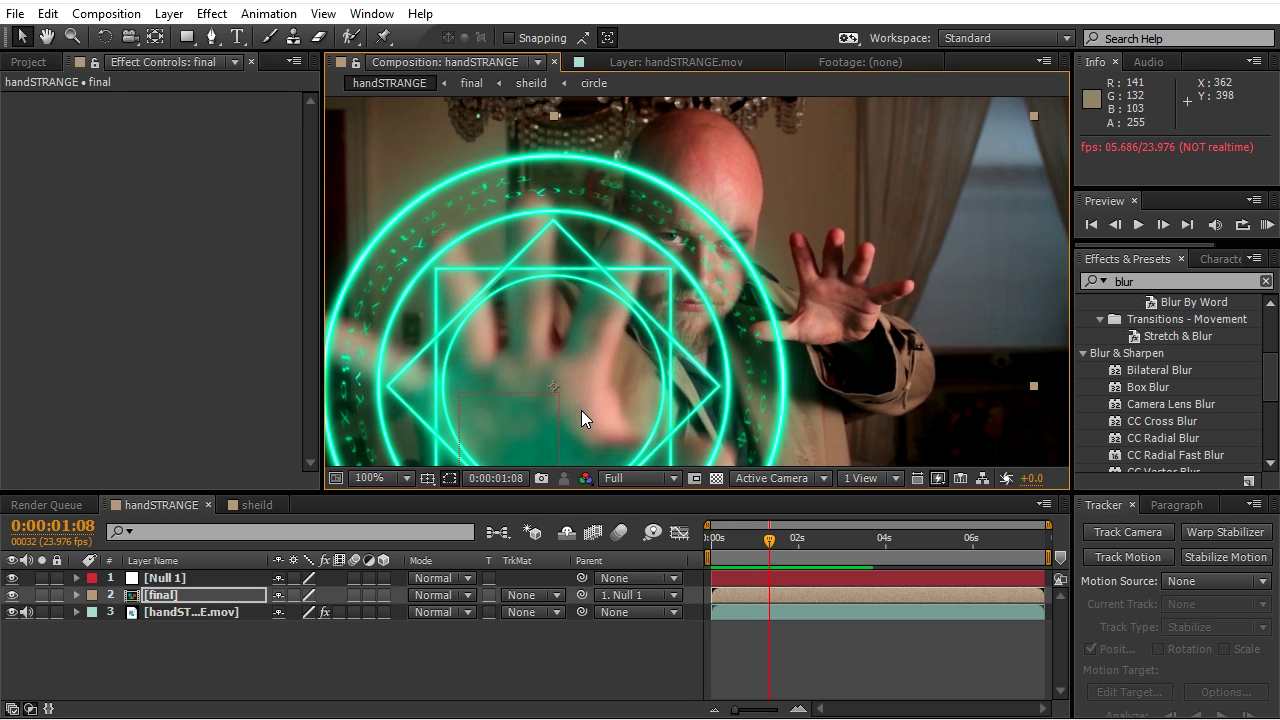
left_click(45, 42)
left_click_drag(553, 275, 708, 142)
Move the playhead to 0:00:01:03, where the reaching hand first meets the shield.
left_click_drag(767, 541, 757, 545)
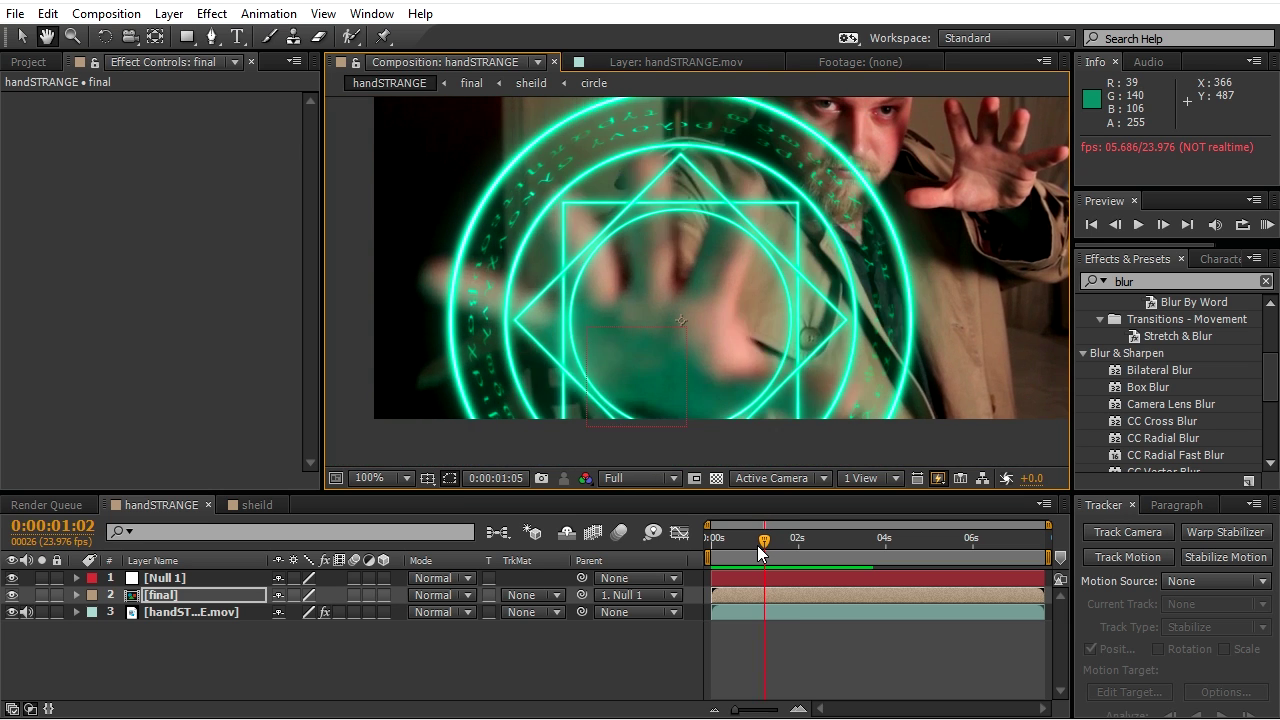
key("Page_Down")
key("Page_Down")
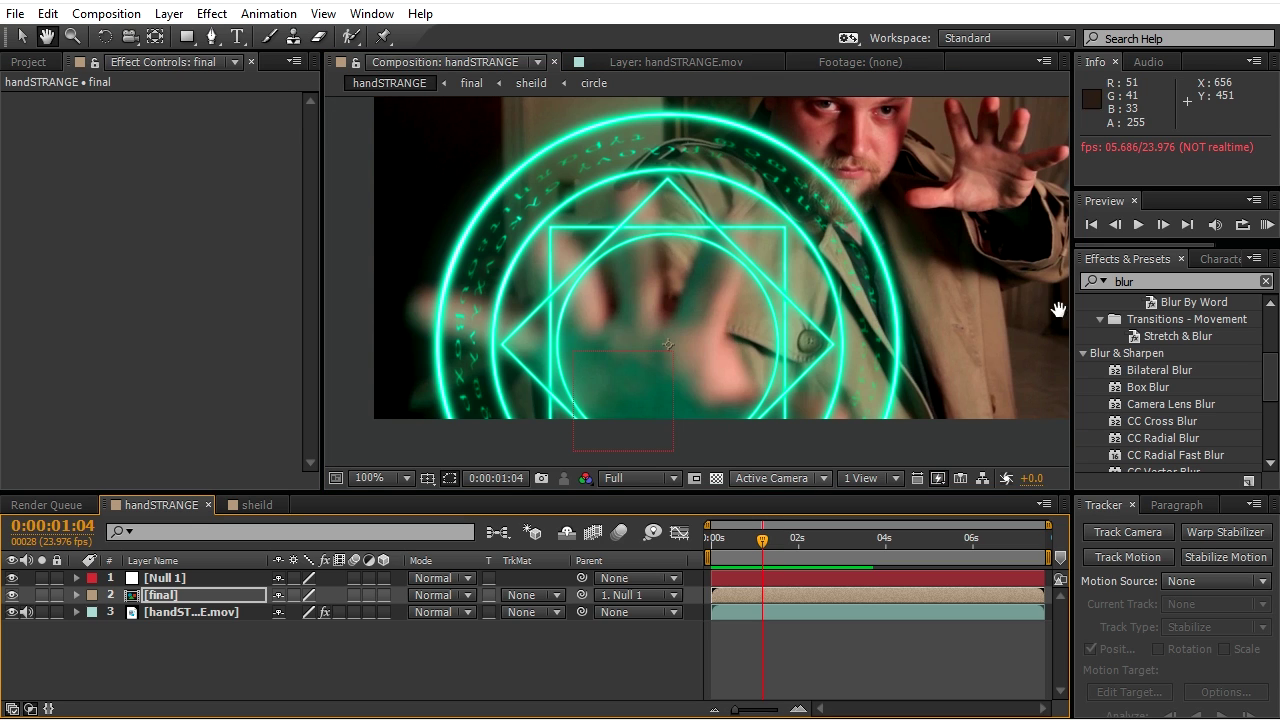
left_click(1115, 225)
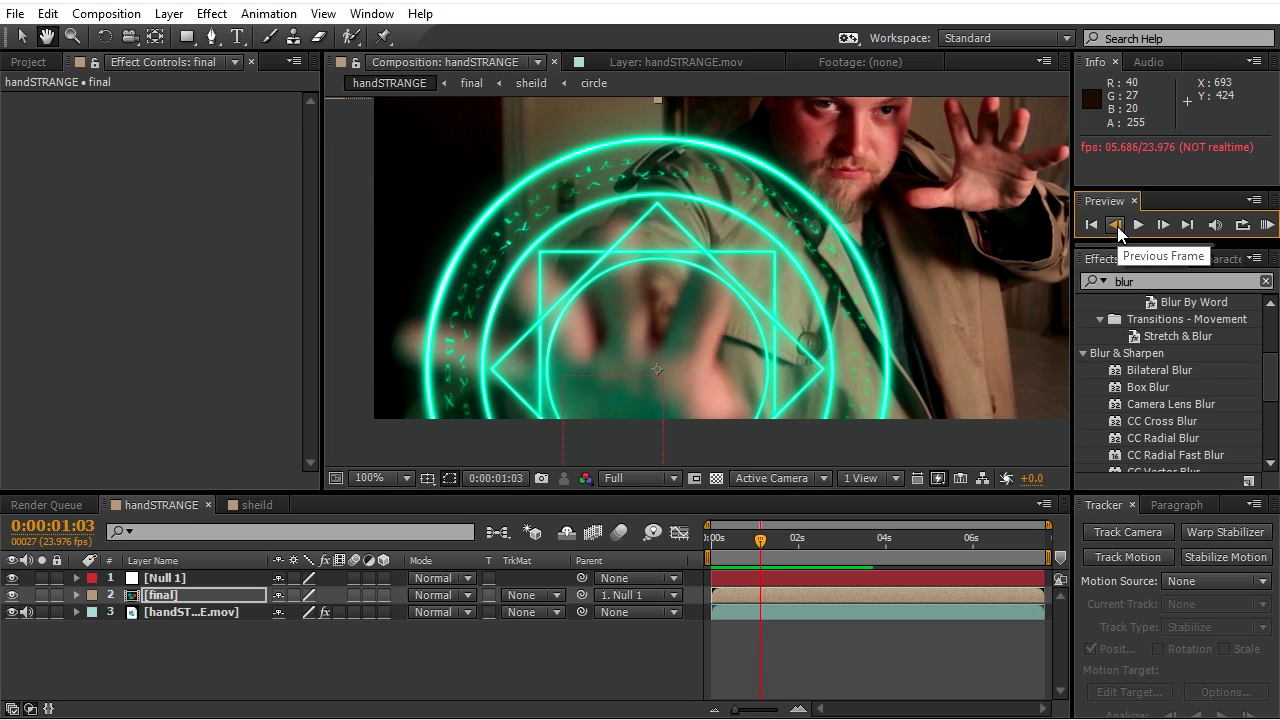
left_click(21, 36)
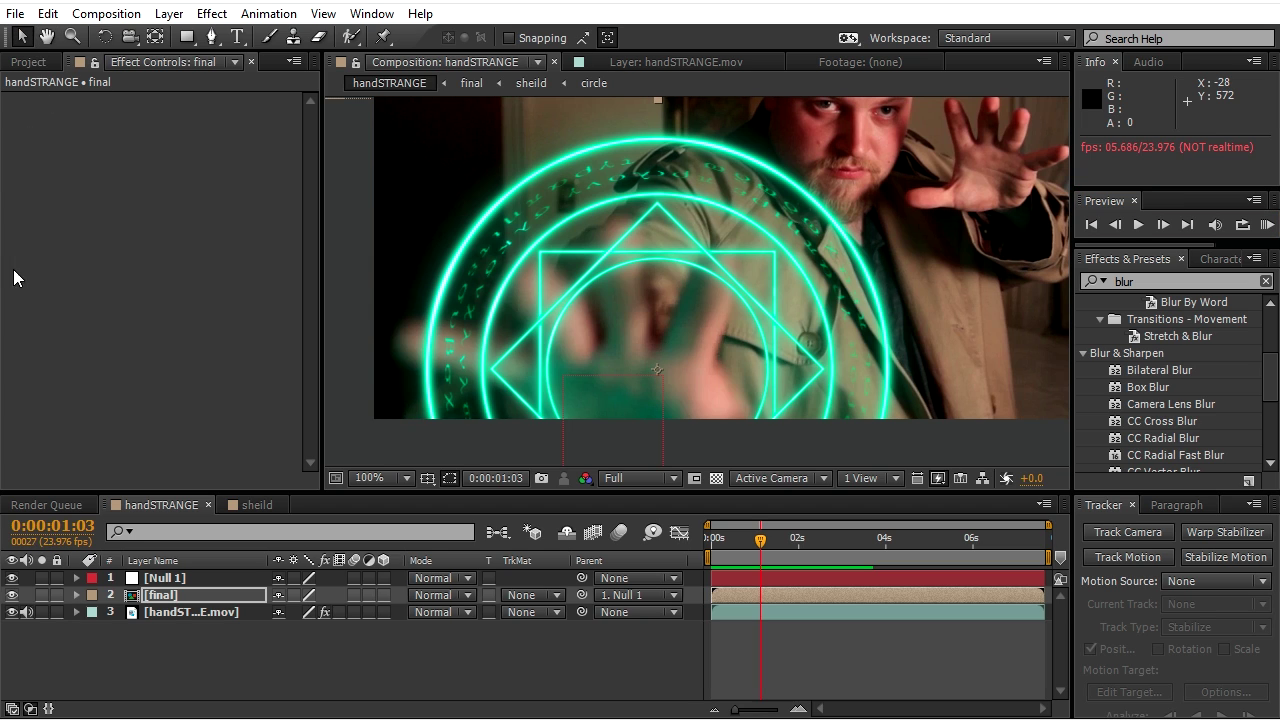
Set a Position keyframe on the final layer at 93.6, -7.2 at 1:03.
left_click(76, 595)
left_click(93, 613)
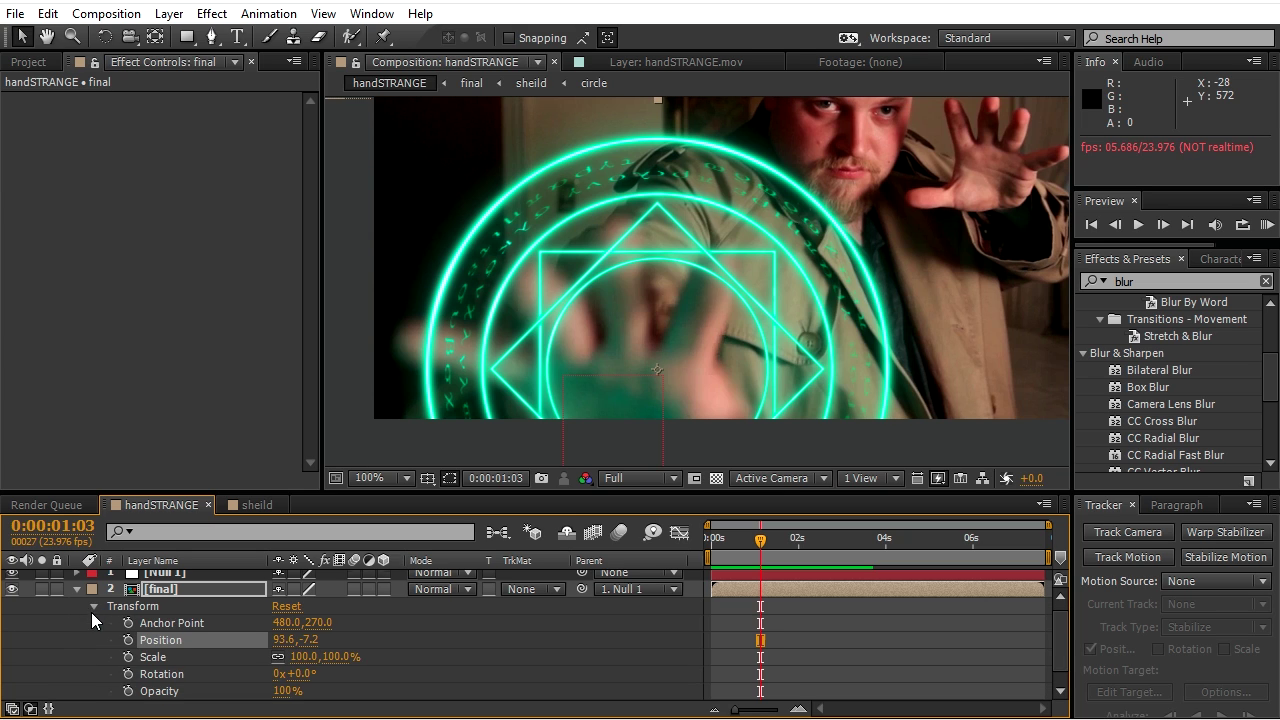
left_click(128, 640)
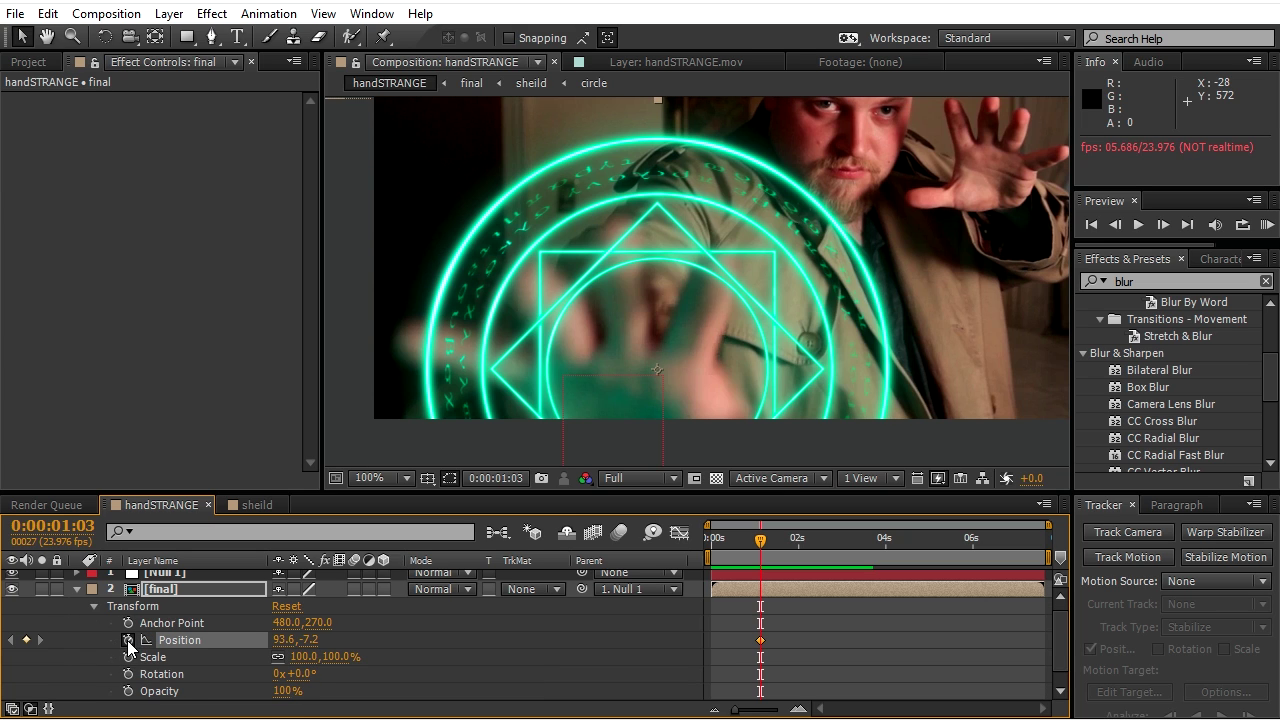
Over the preceding frames, drag the shield progressively down until it starts below the frame.
left_click(1120, 227)
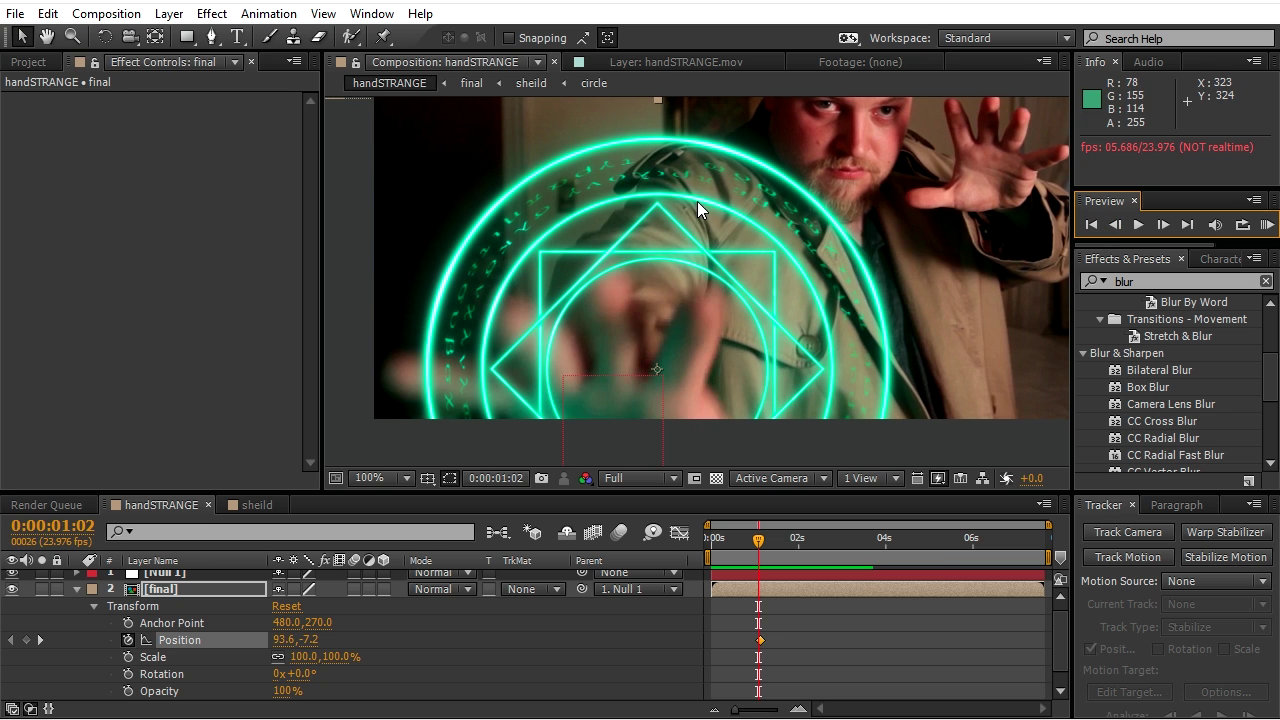
key("Page_Up")
left_click_drag(702, 175, 651, 327)
key("Page_Up")
key("Page_Up")
left_click_drag(760, 280, 736, 328)
key("Page_Up")
left_click_drag(1004, 240, 950, 342)
key("Page_Up")
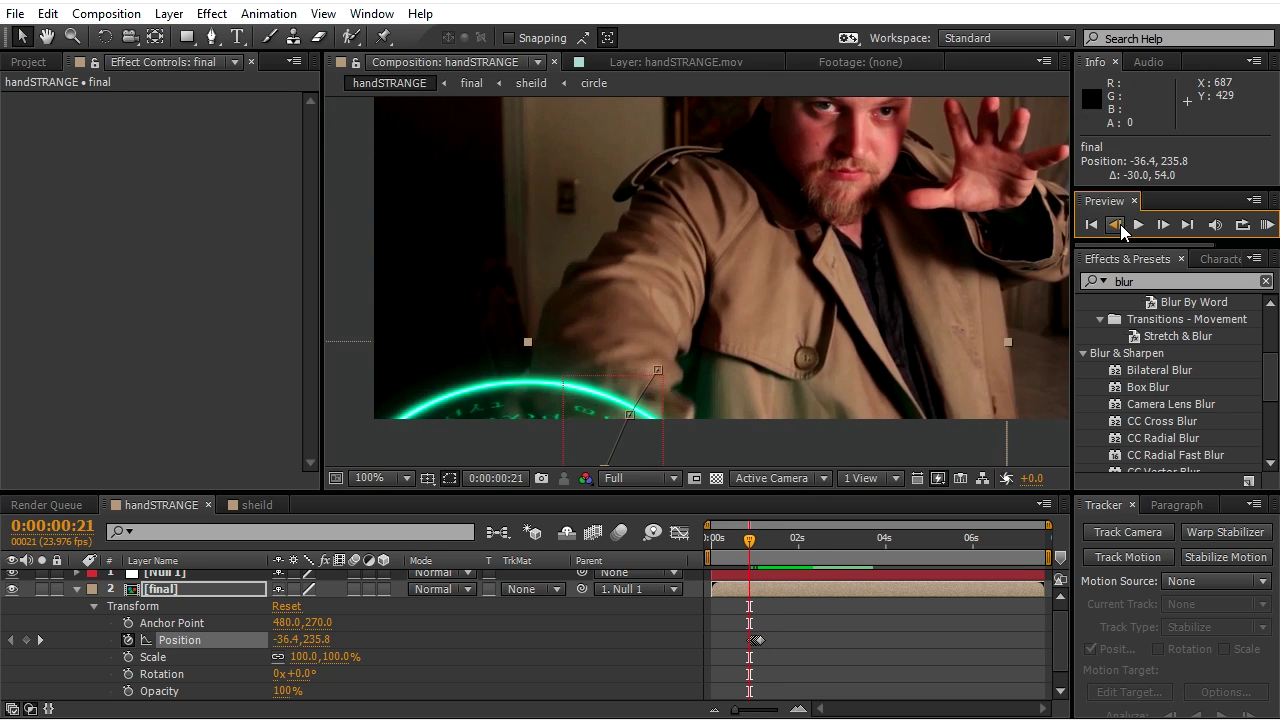
left_click_drag(749, 540, 763, 553)
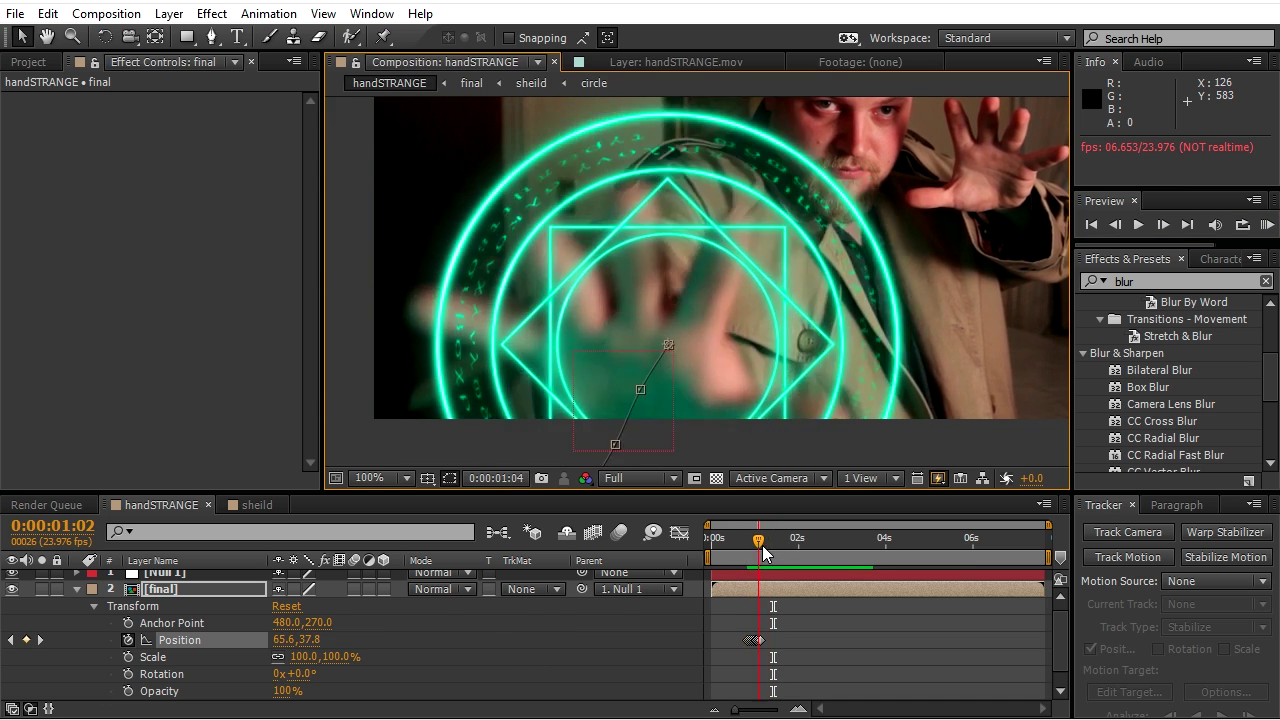
key("ctrl+grave")
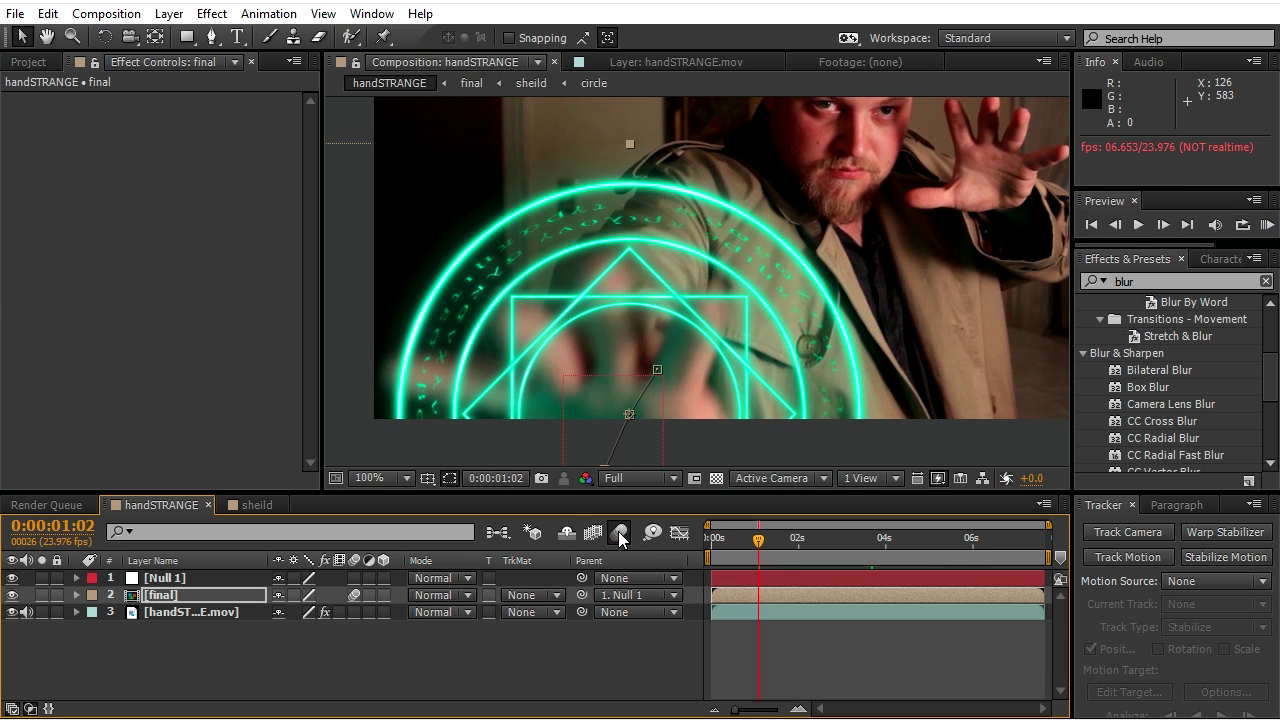
Enable composition motion blur, preview it, and apply Camera Lens Blur to the final shield layer.
left_click(620, 538)
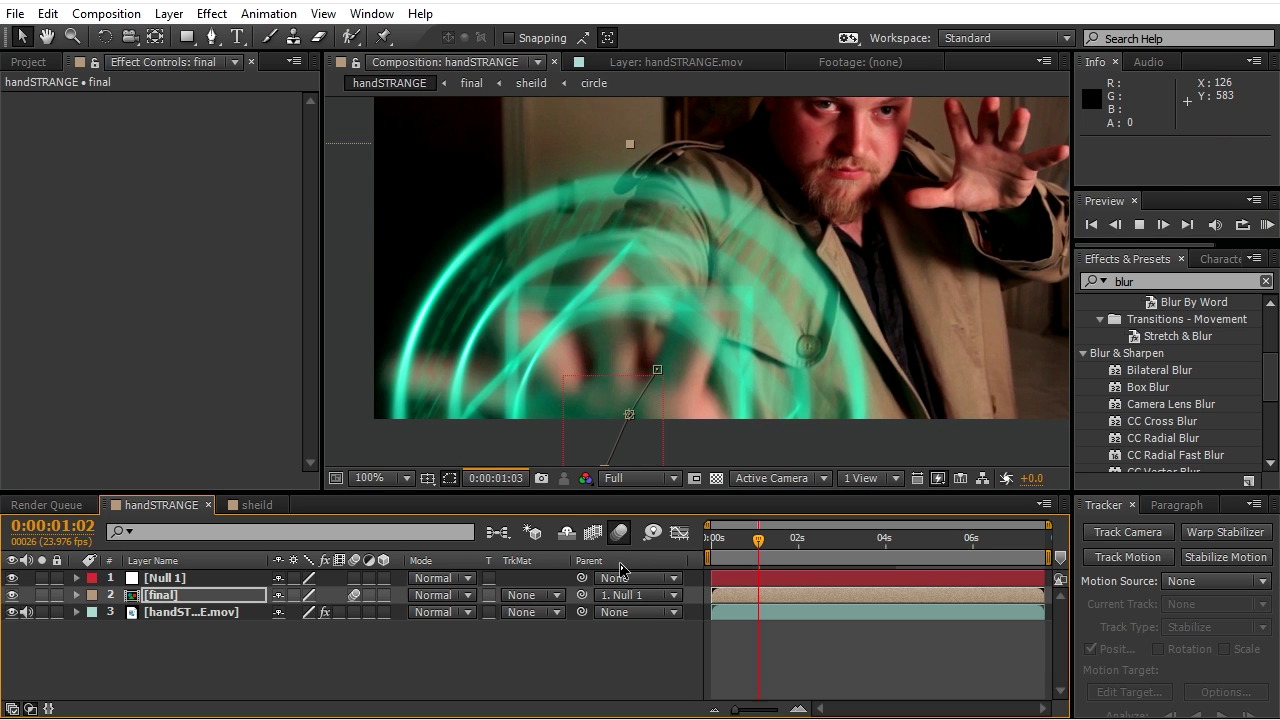
key("space")
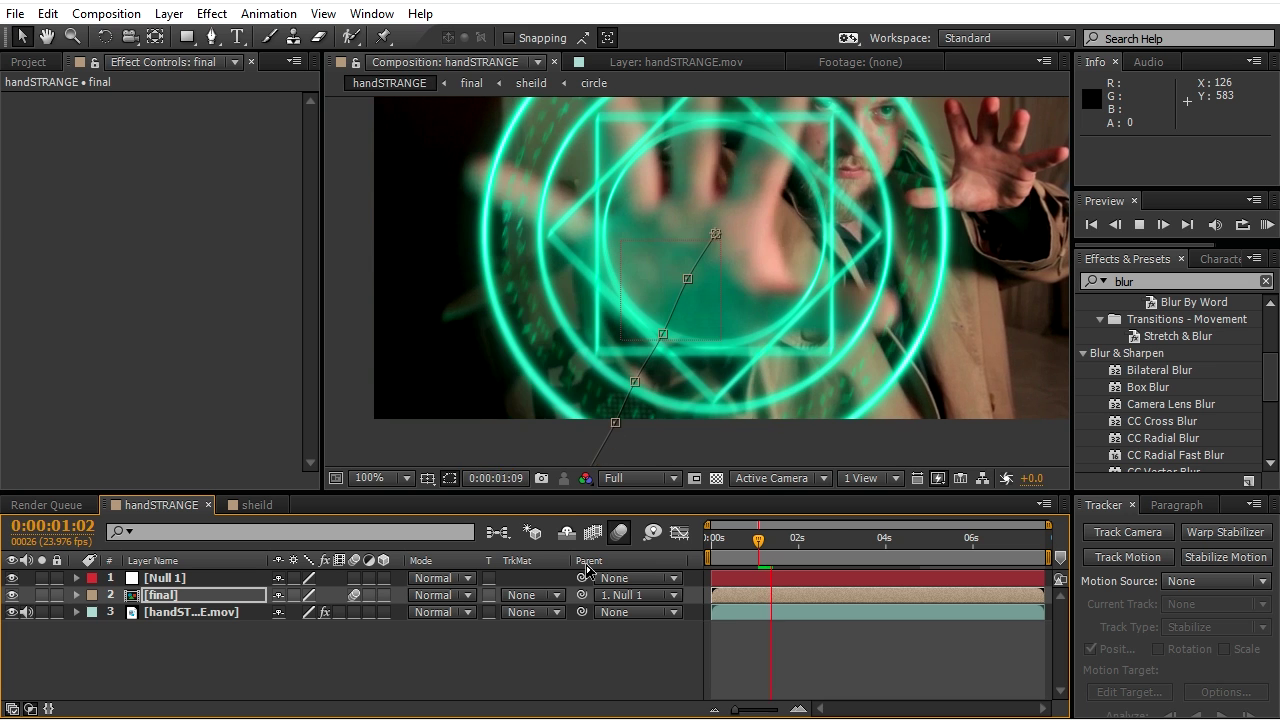
scroll(865, 324, "up", 1)
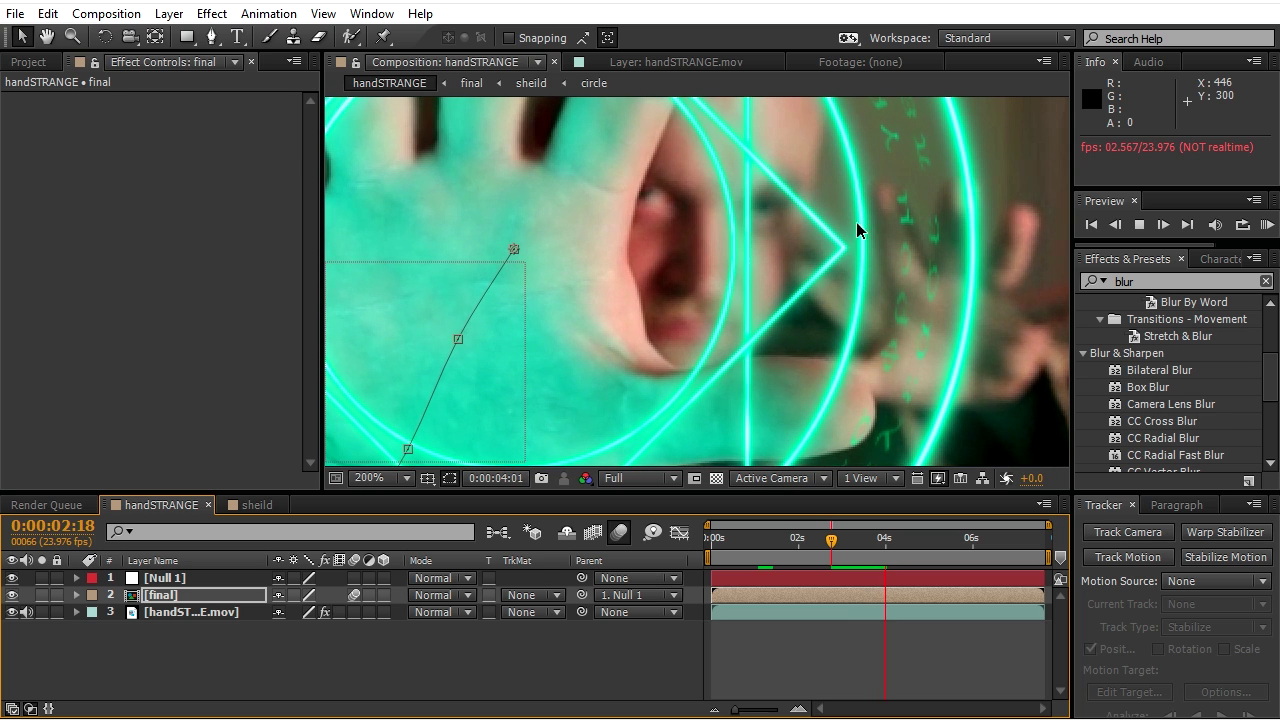
scroll(1171, 346, "down", 3)
left_click(1171, 346)
left_click_drag(1171, 346, 160, 596)
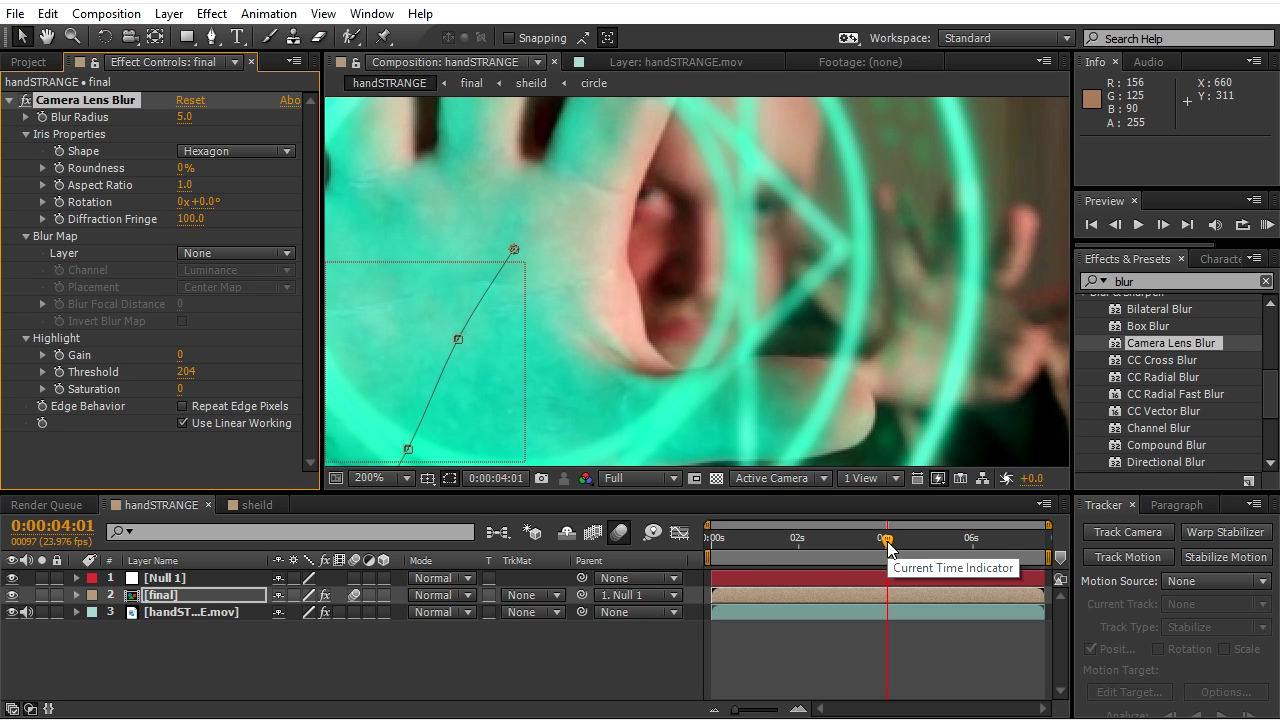
At 2:00, set Blur Radius to 10 and add a keyframe for it.
left_click_drag(854, 539, 824, 547)
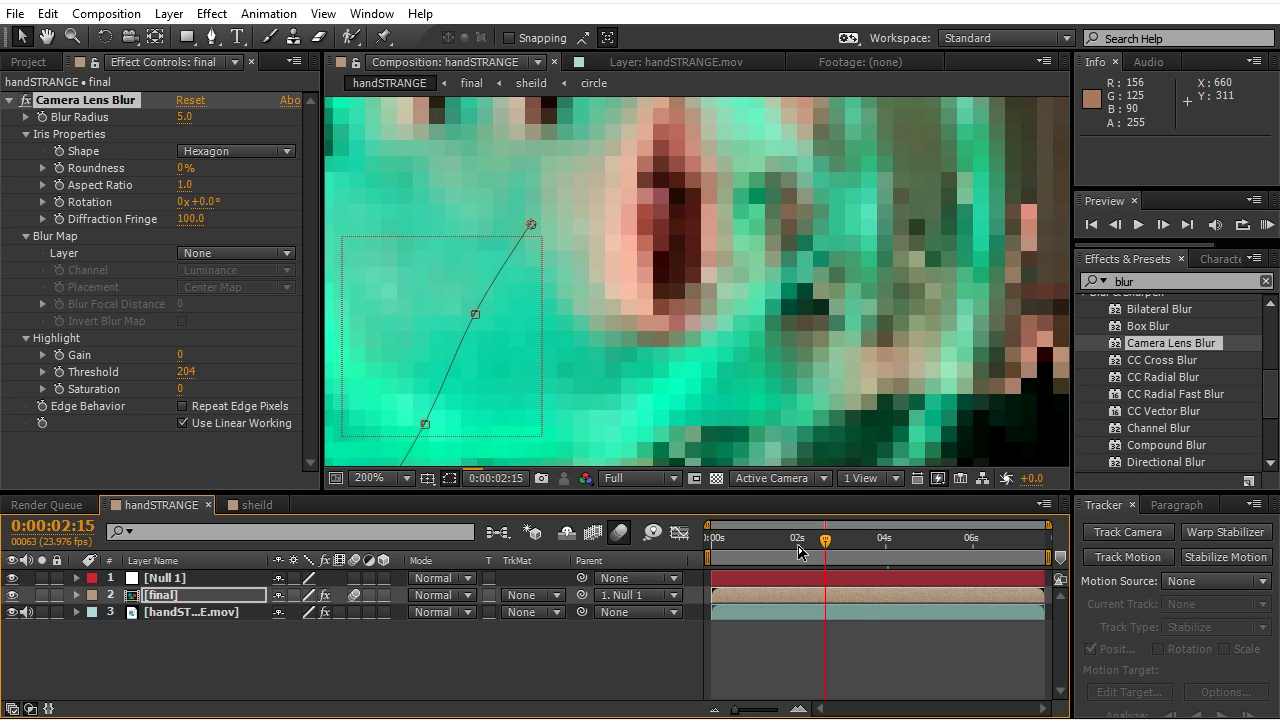
left_click(799, 546)
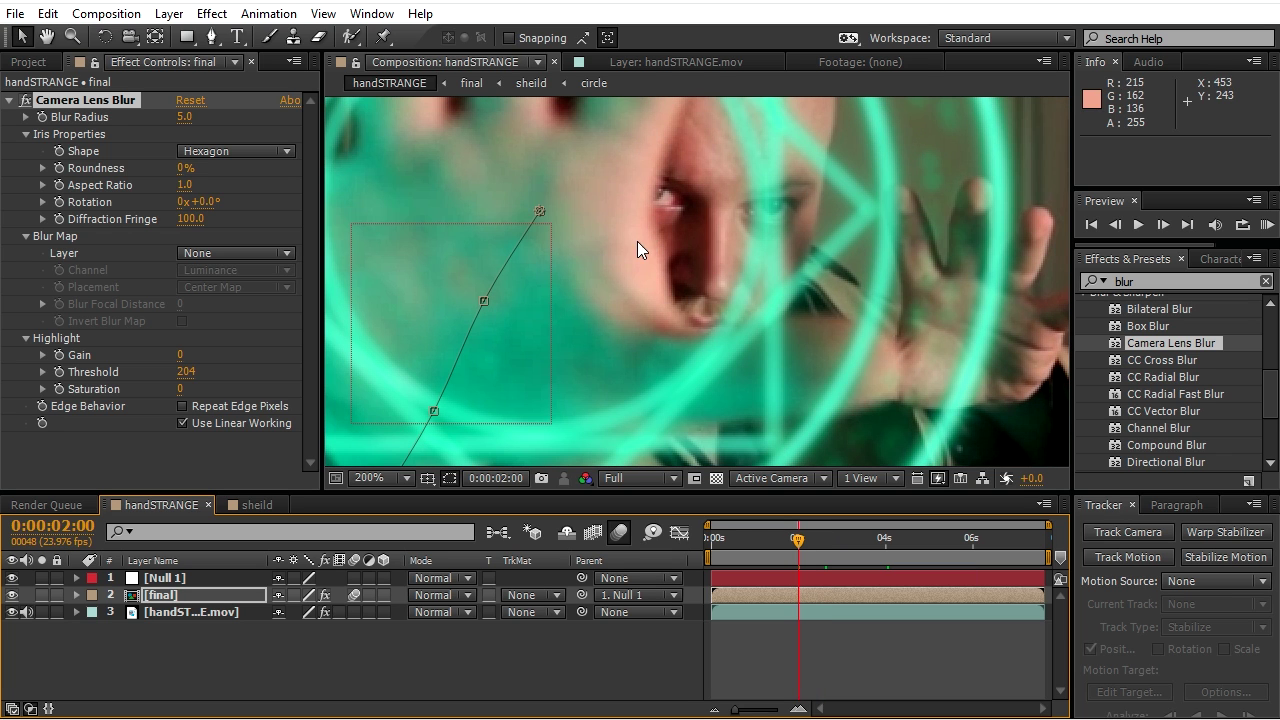
left_click(183, 118)
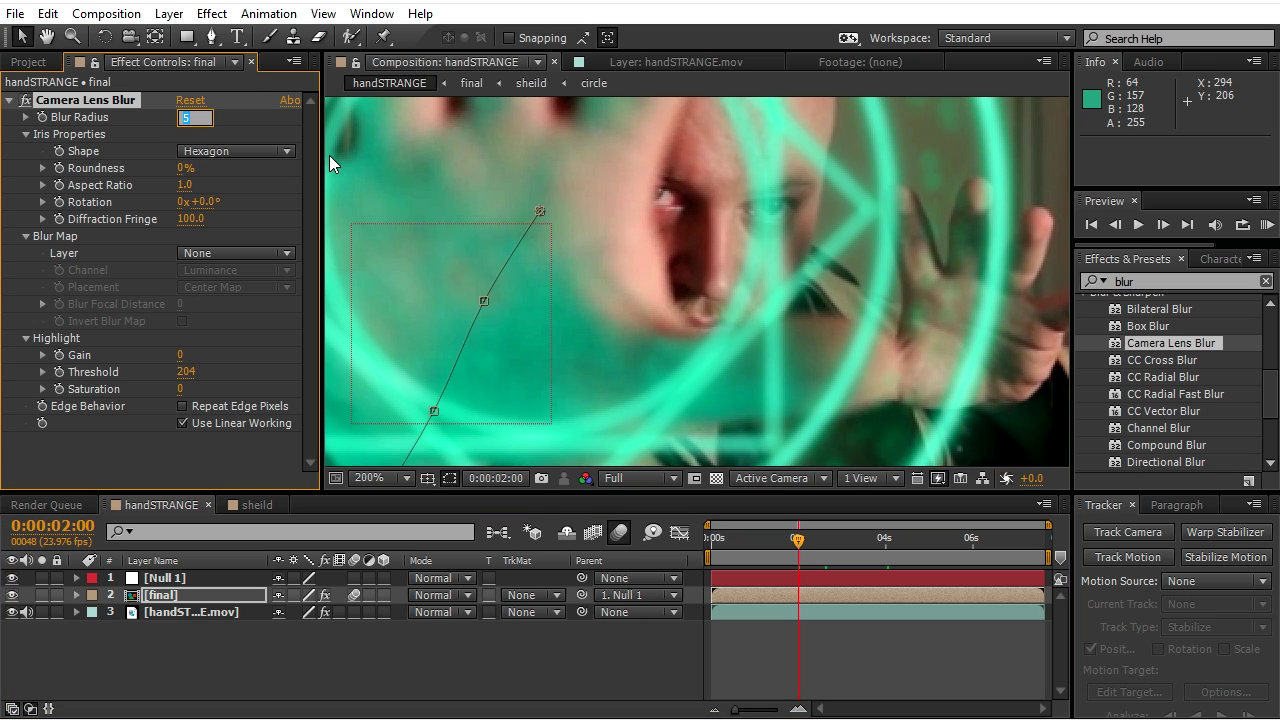
type("10")
key("Return")
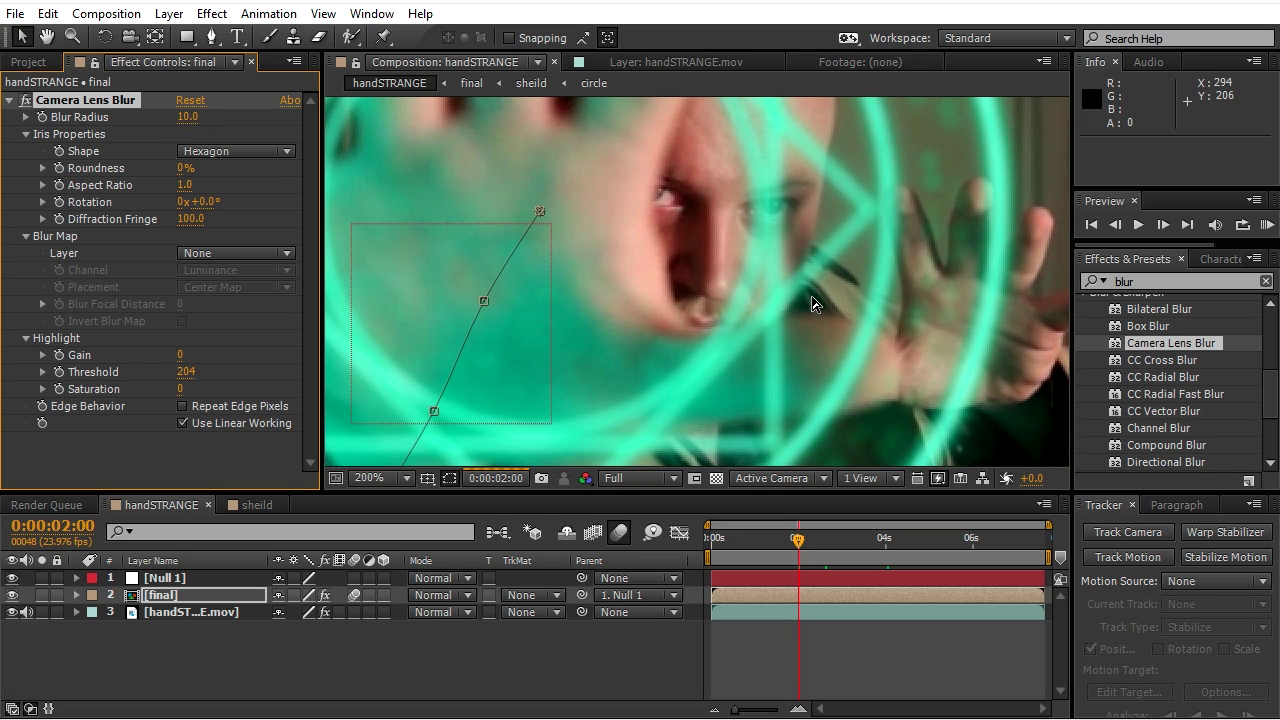
key("space")
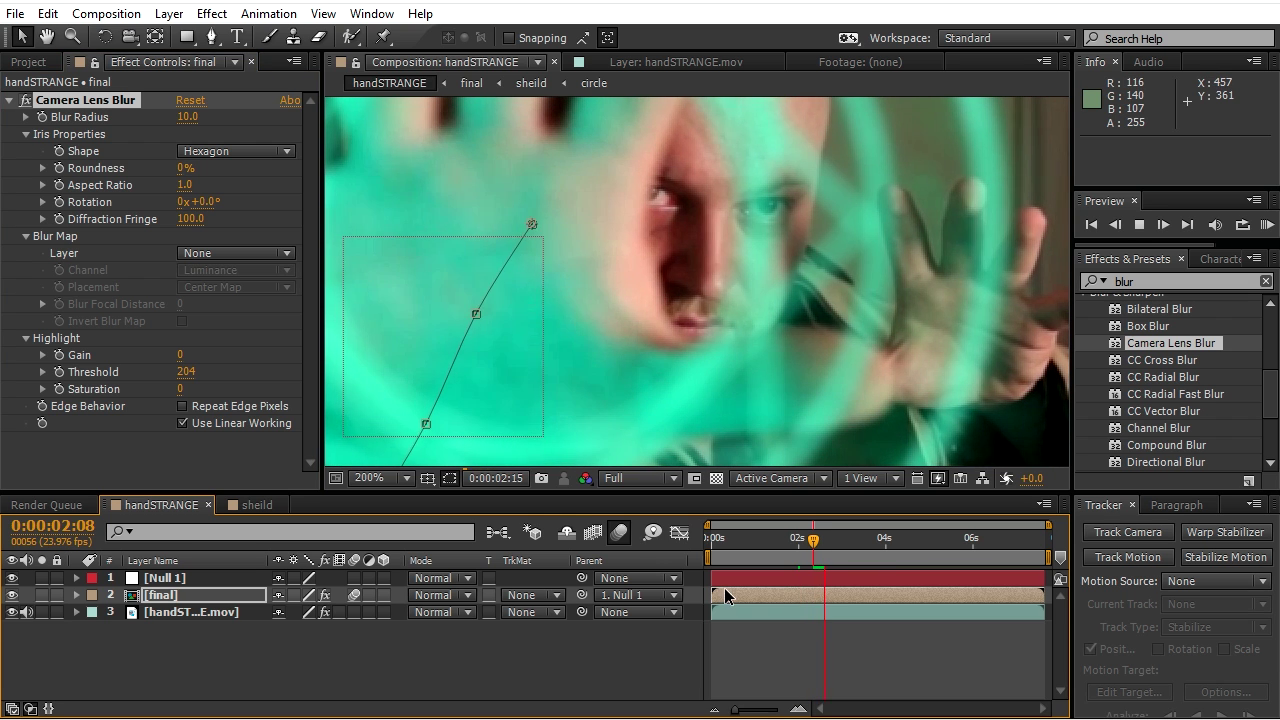
key("space")
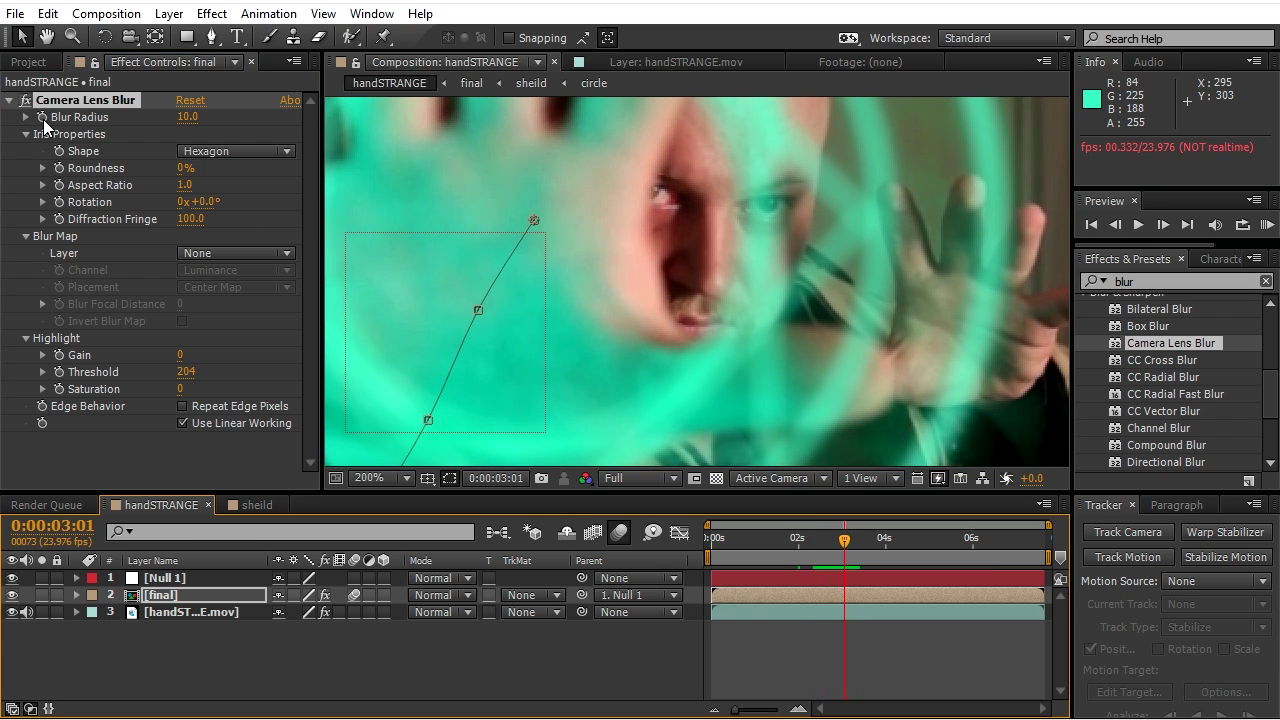
left_click(43, 118)
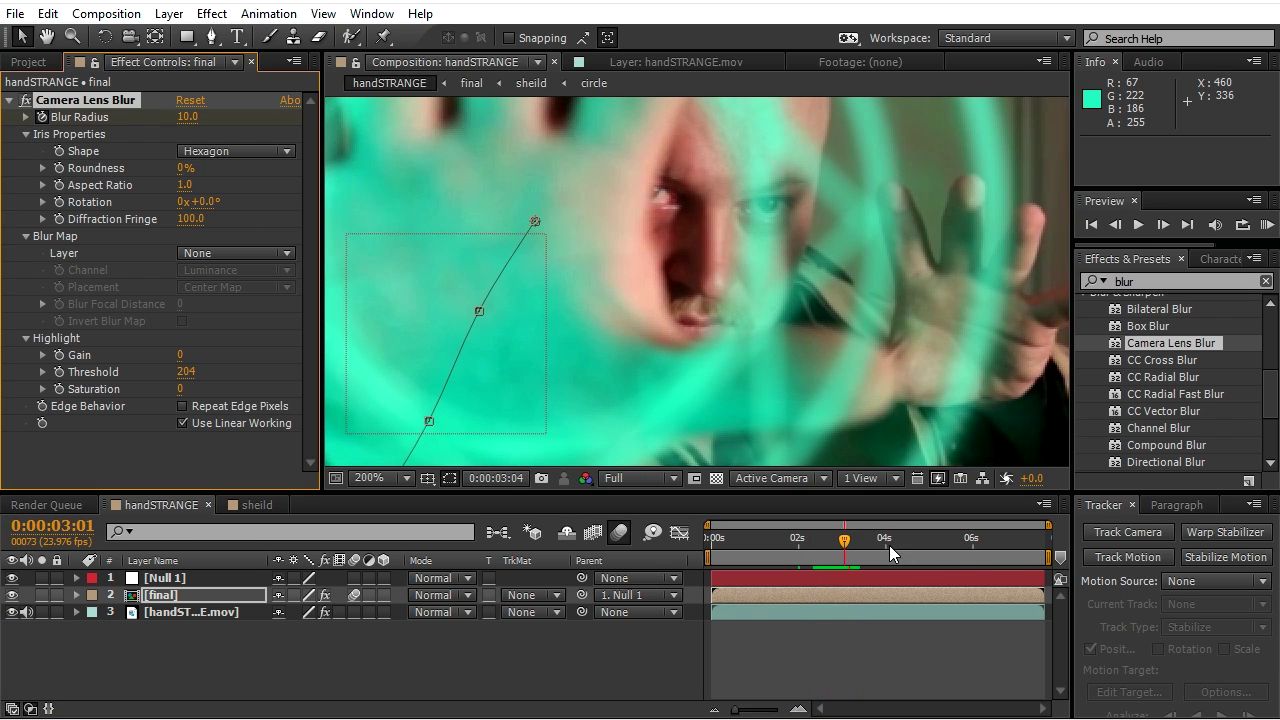
At 4:02, set Blur Radius to 0, then undo that change.
left_click(880, 541)
key("Page_Down")
key("Page_Down")
key("Page_Down")
key("Page_Down")
key("Page_Down")
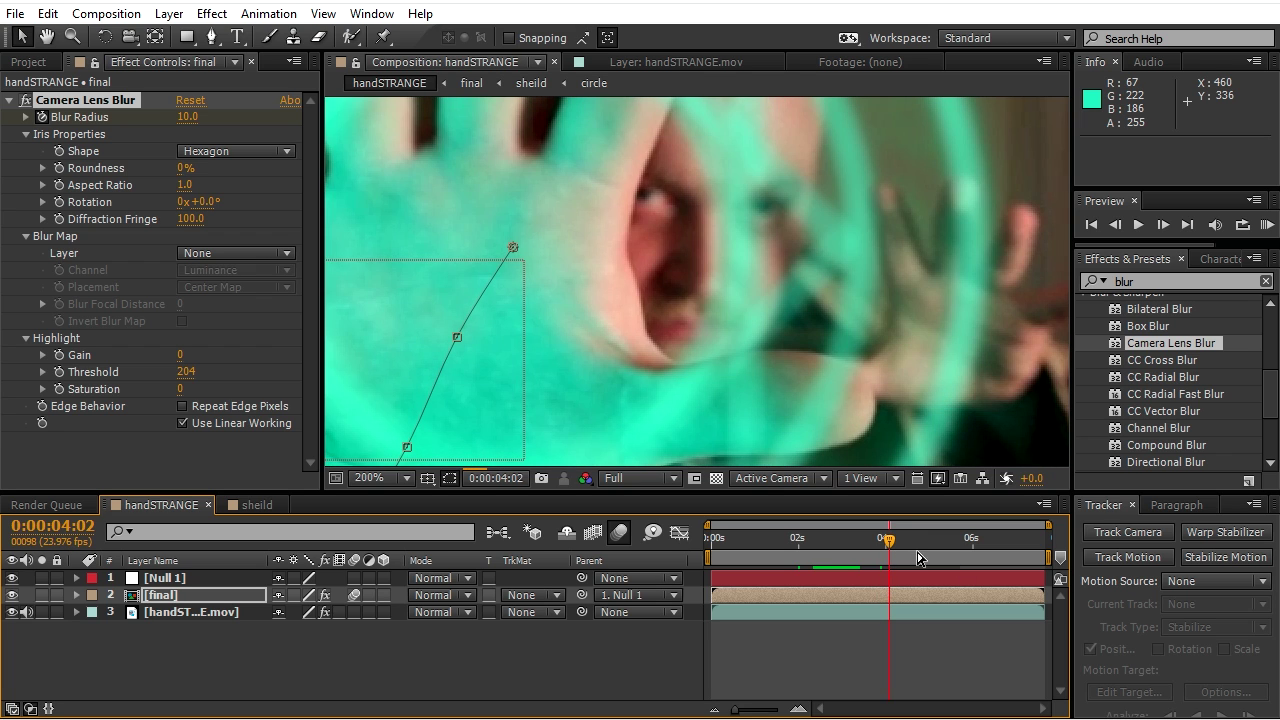
left_click(186, 117)
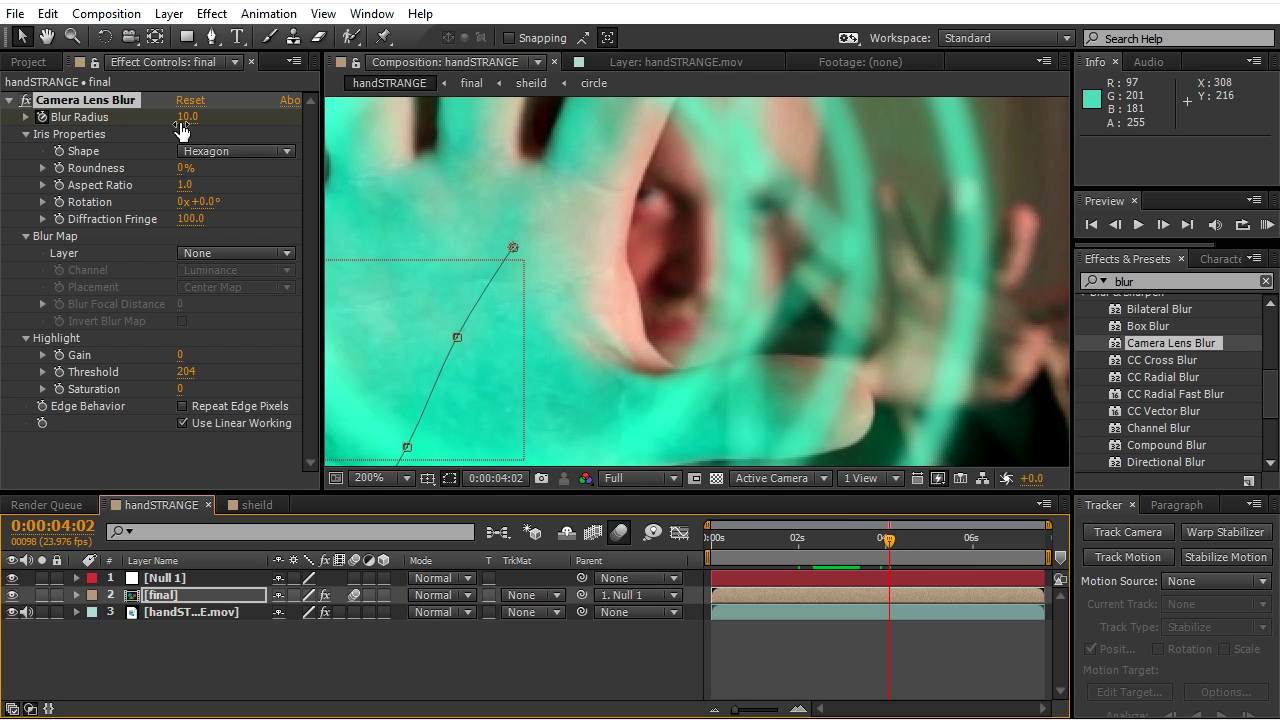
type("0")
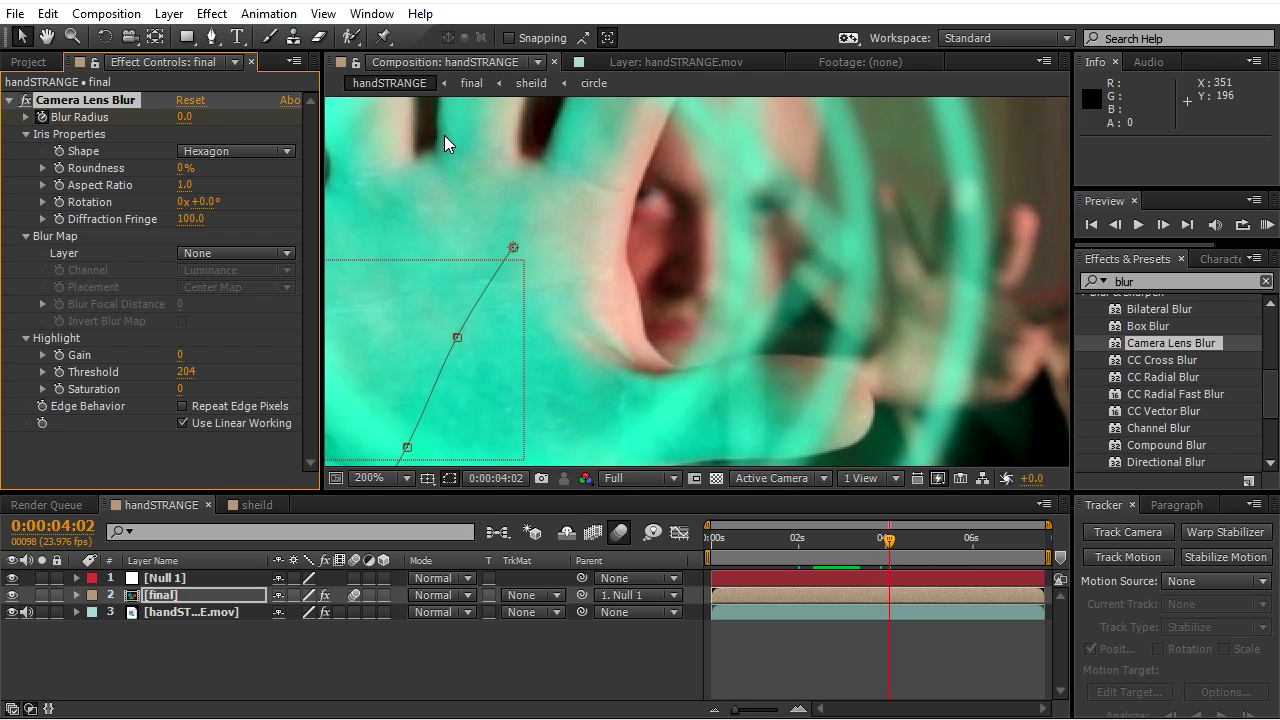
key("Return")
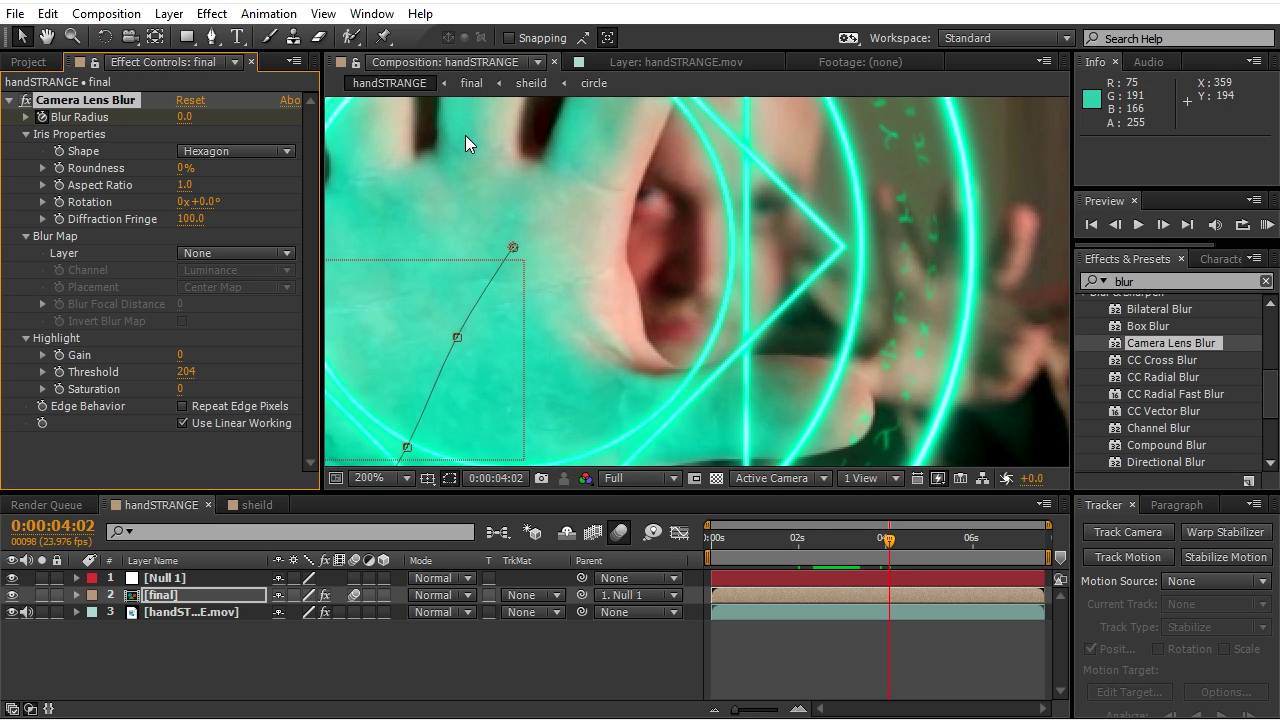
key("ctrl+z")
Preview the focus shift starting from around 2:09.
left_click(818, 565)
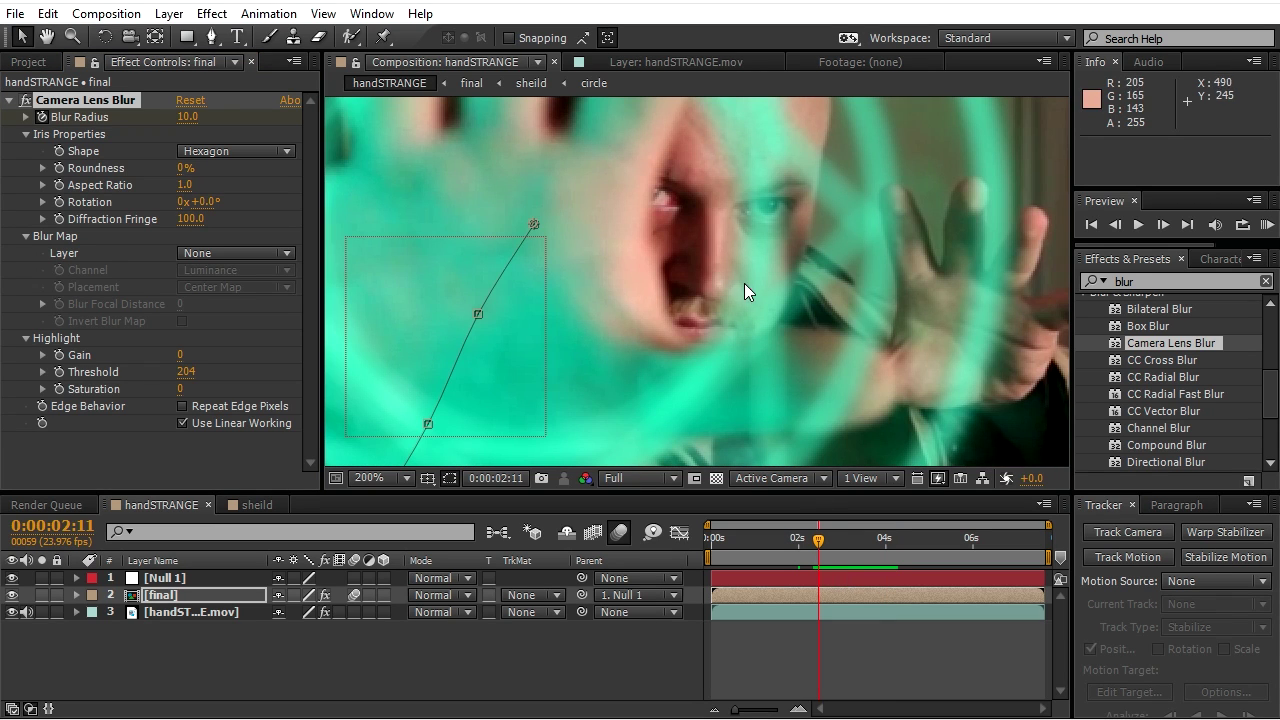
key("space")
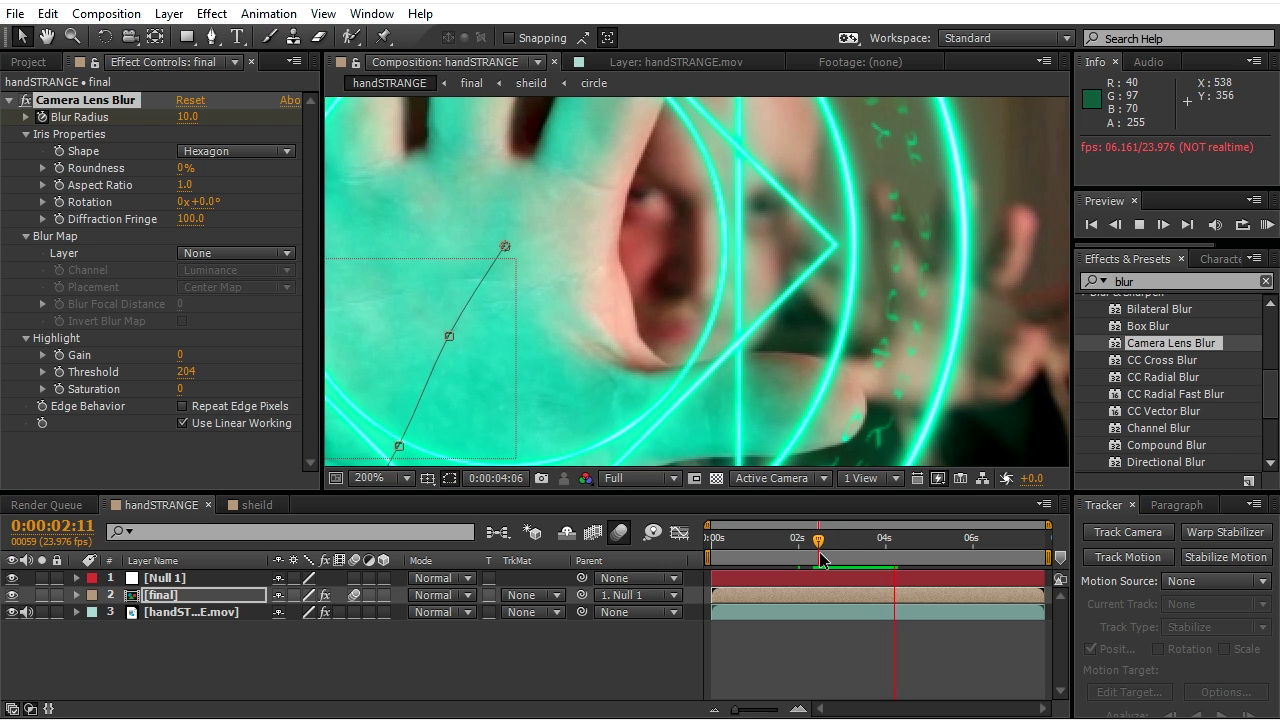
key("space")
left_click(815, 553)
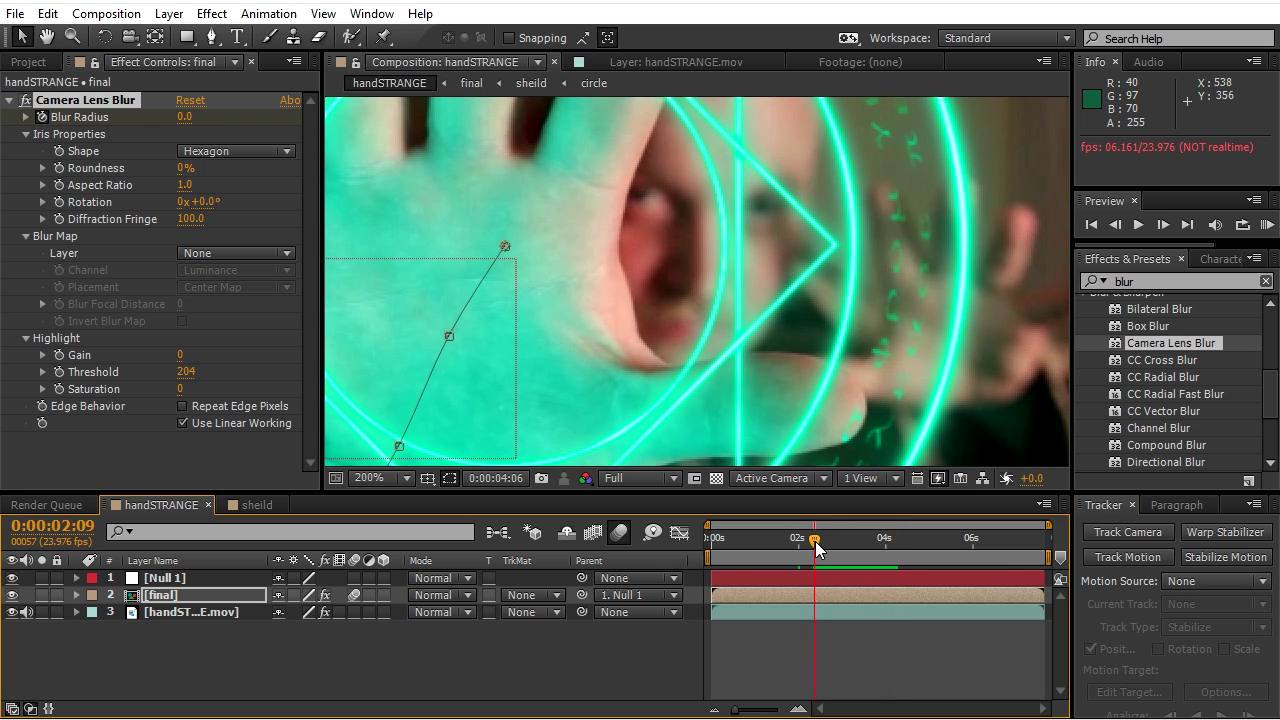
key("space")
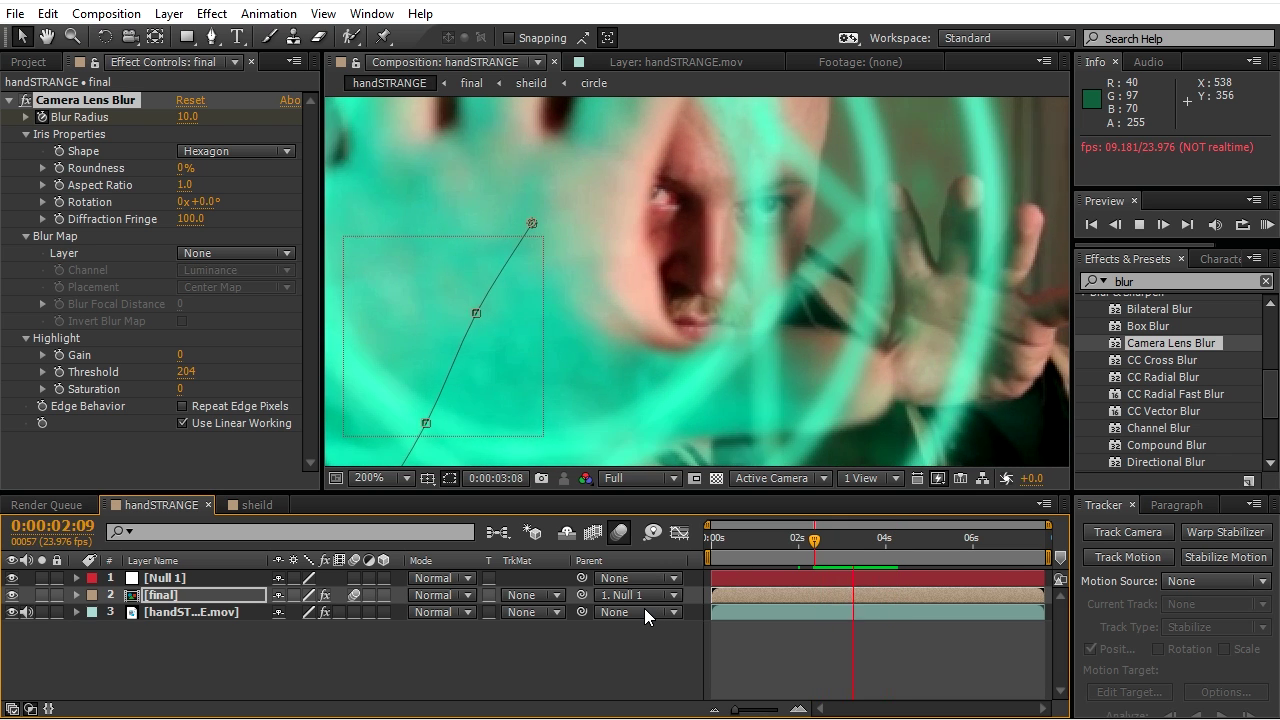